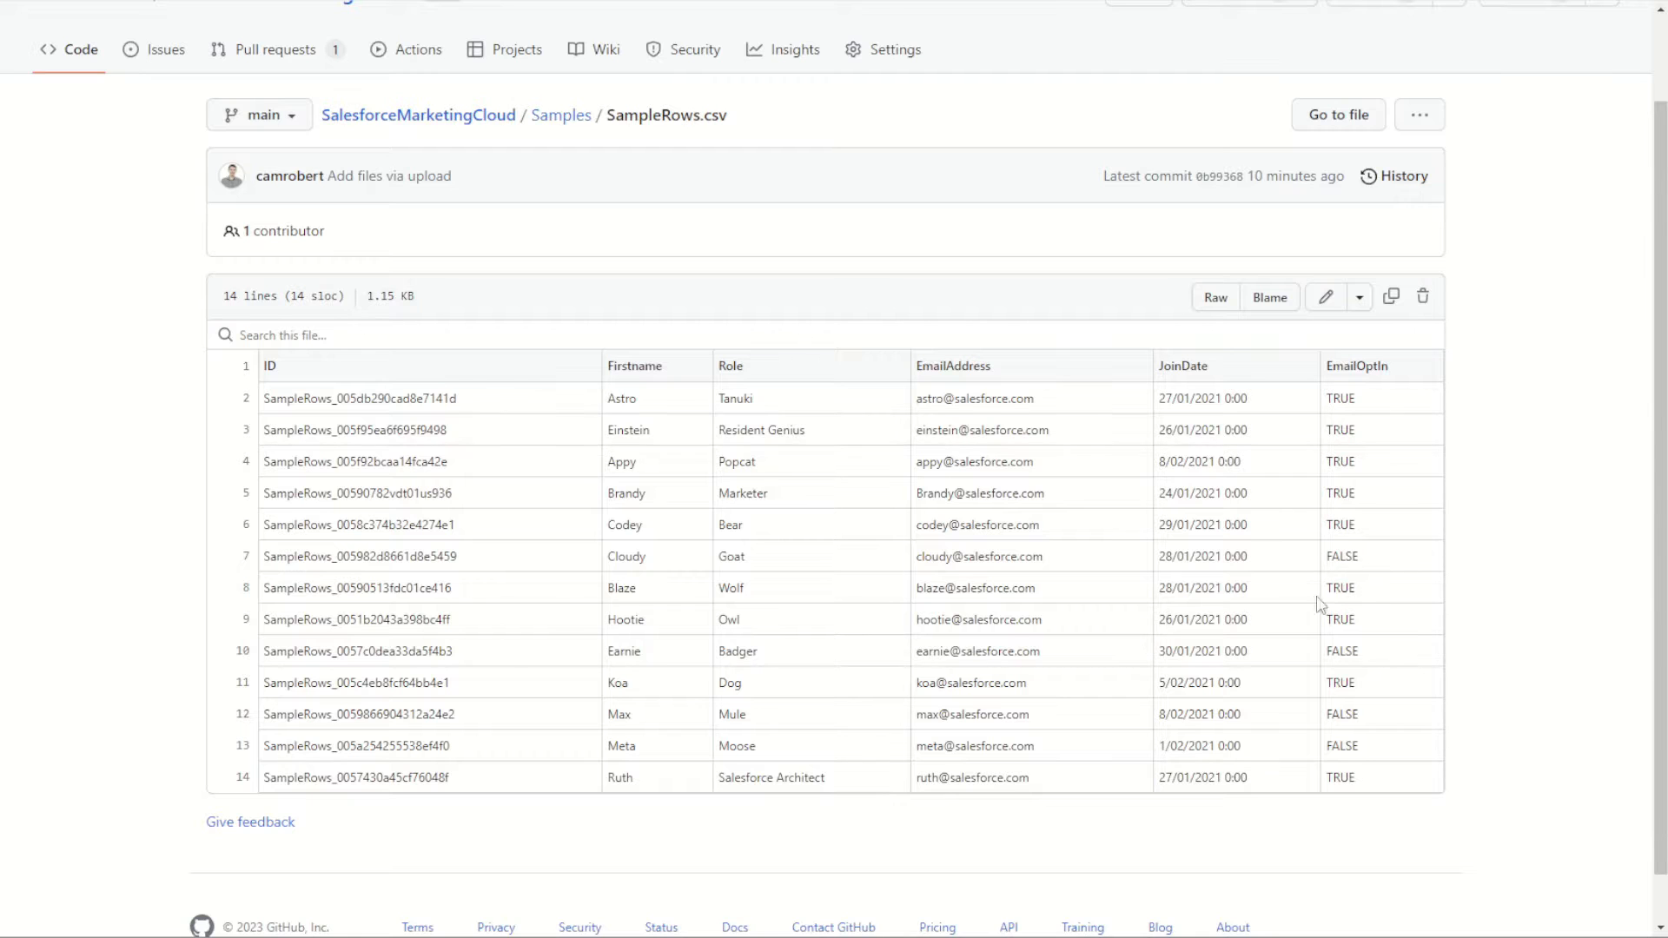
# Open the raw version of SampleRows.csv and save it as a CSV file in the Downloads > File to Import folder.
pyautogui.scroll(2, 1329, 599)
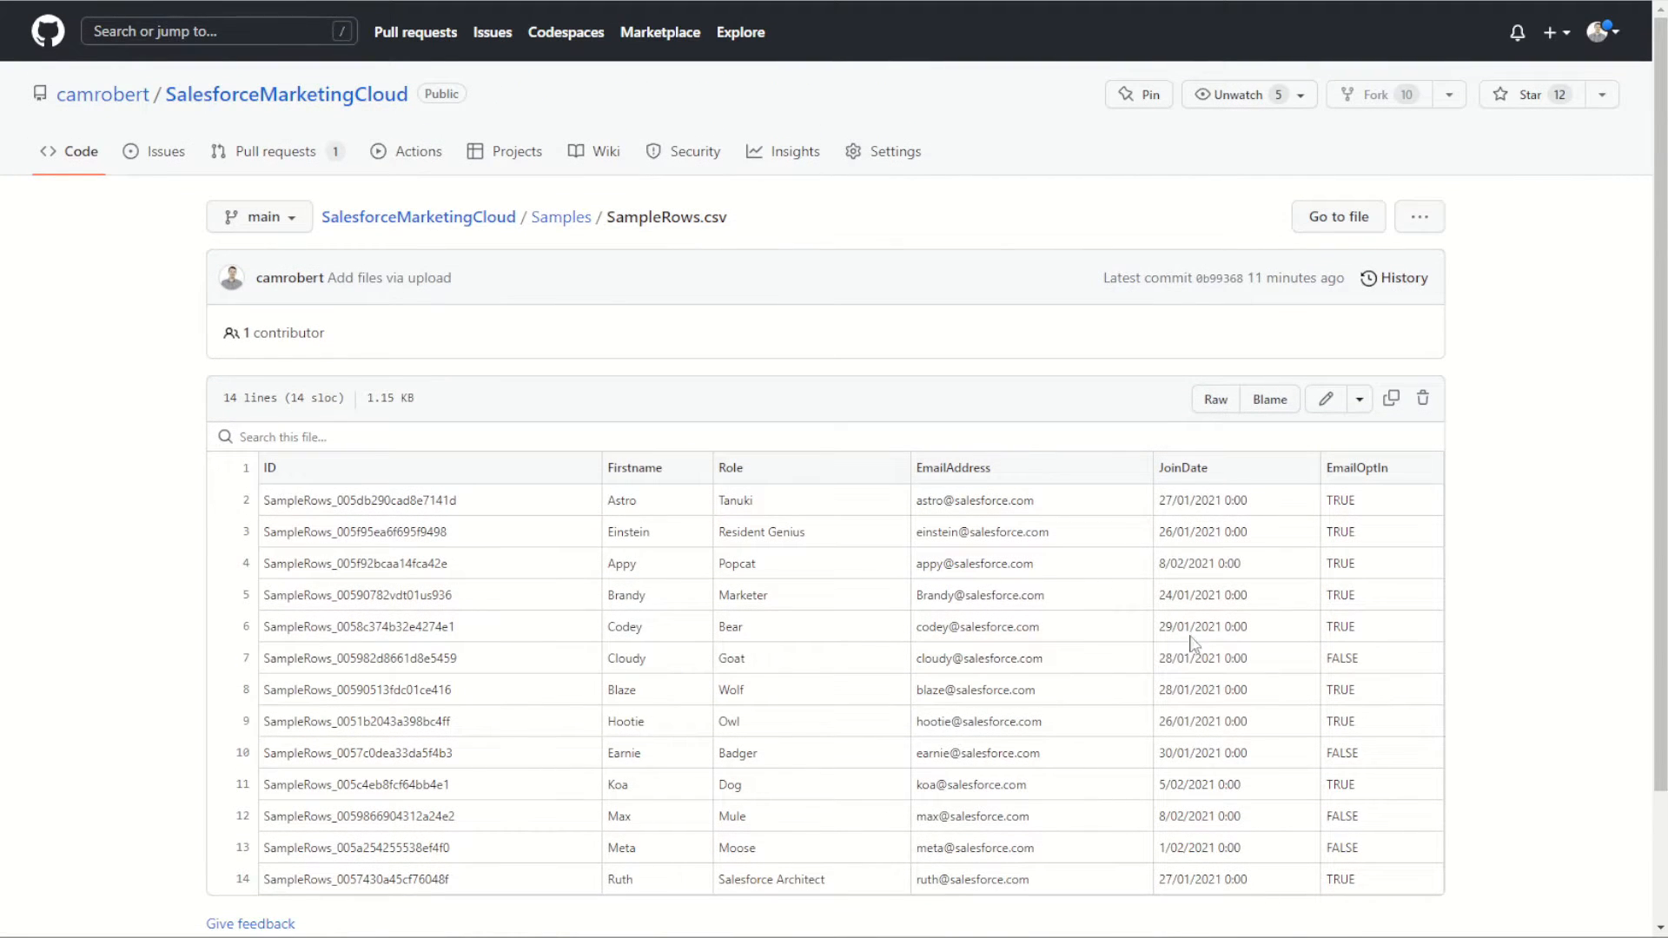
pyautogui.click(1214, 410)
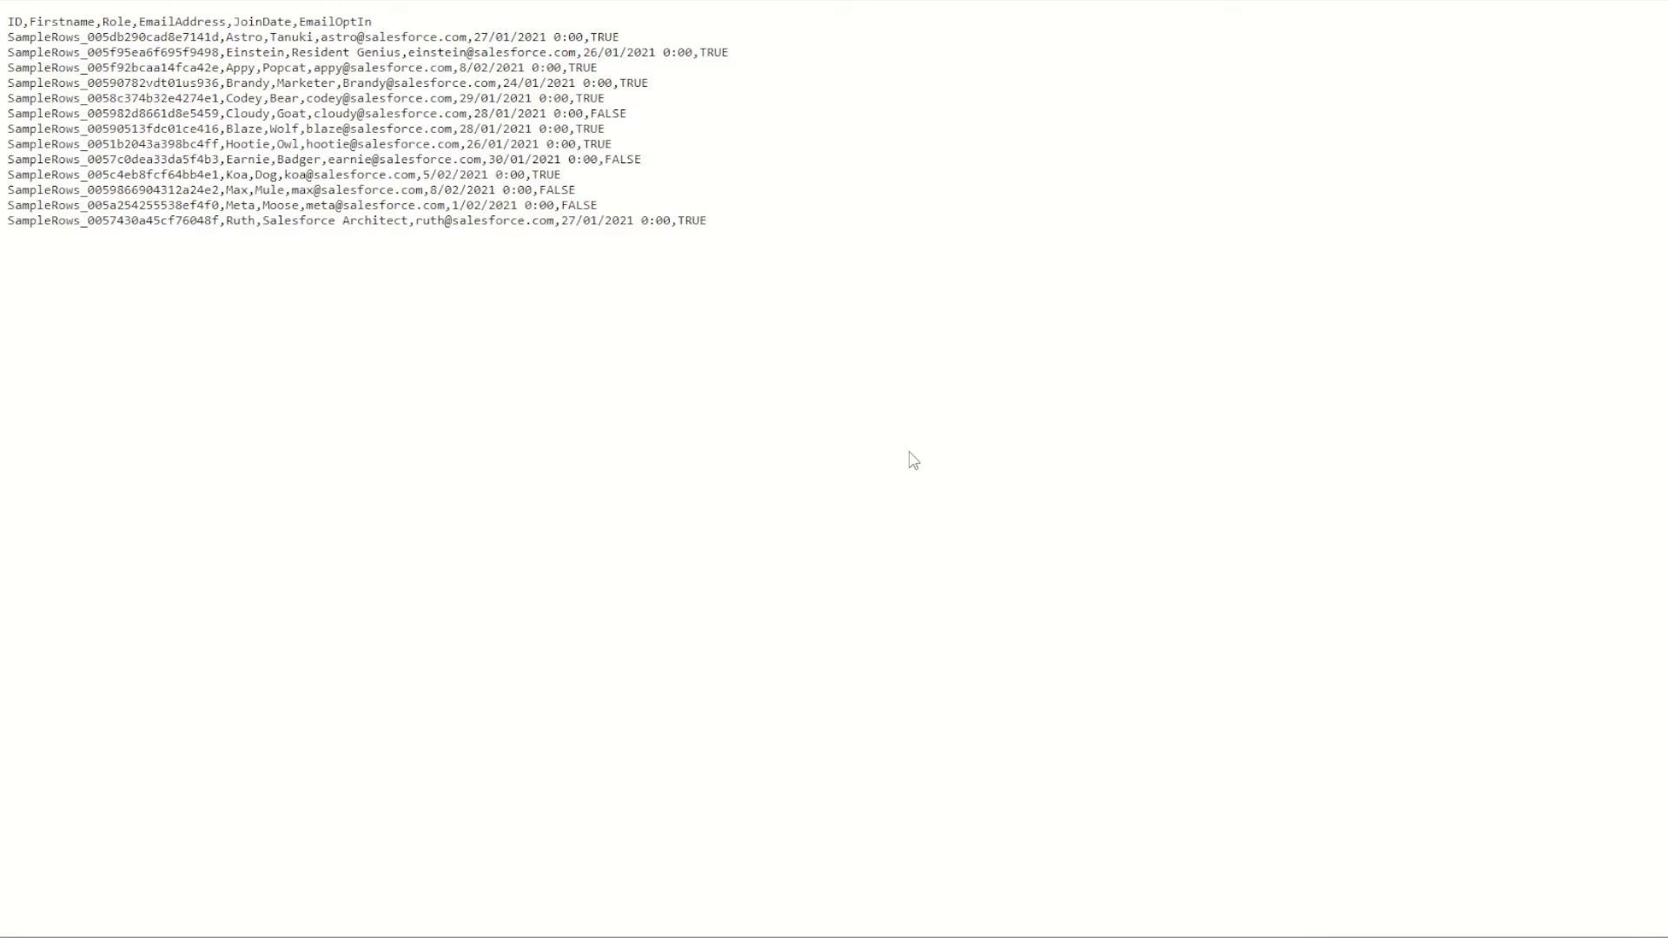
pyautogui.rightClick(656, 292)
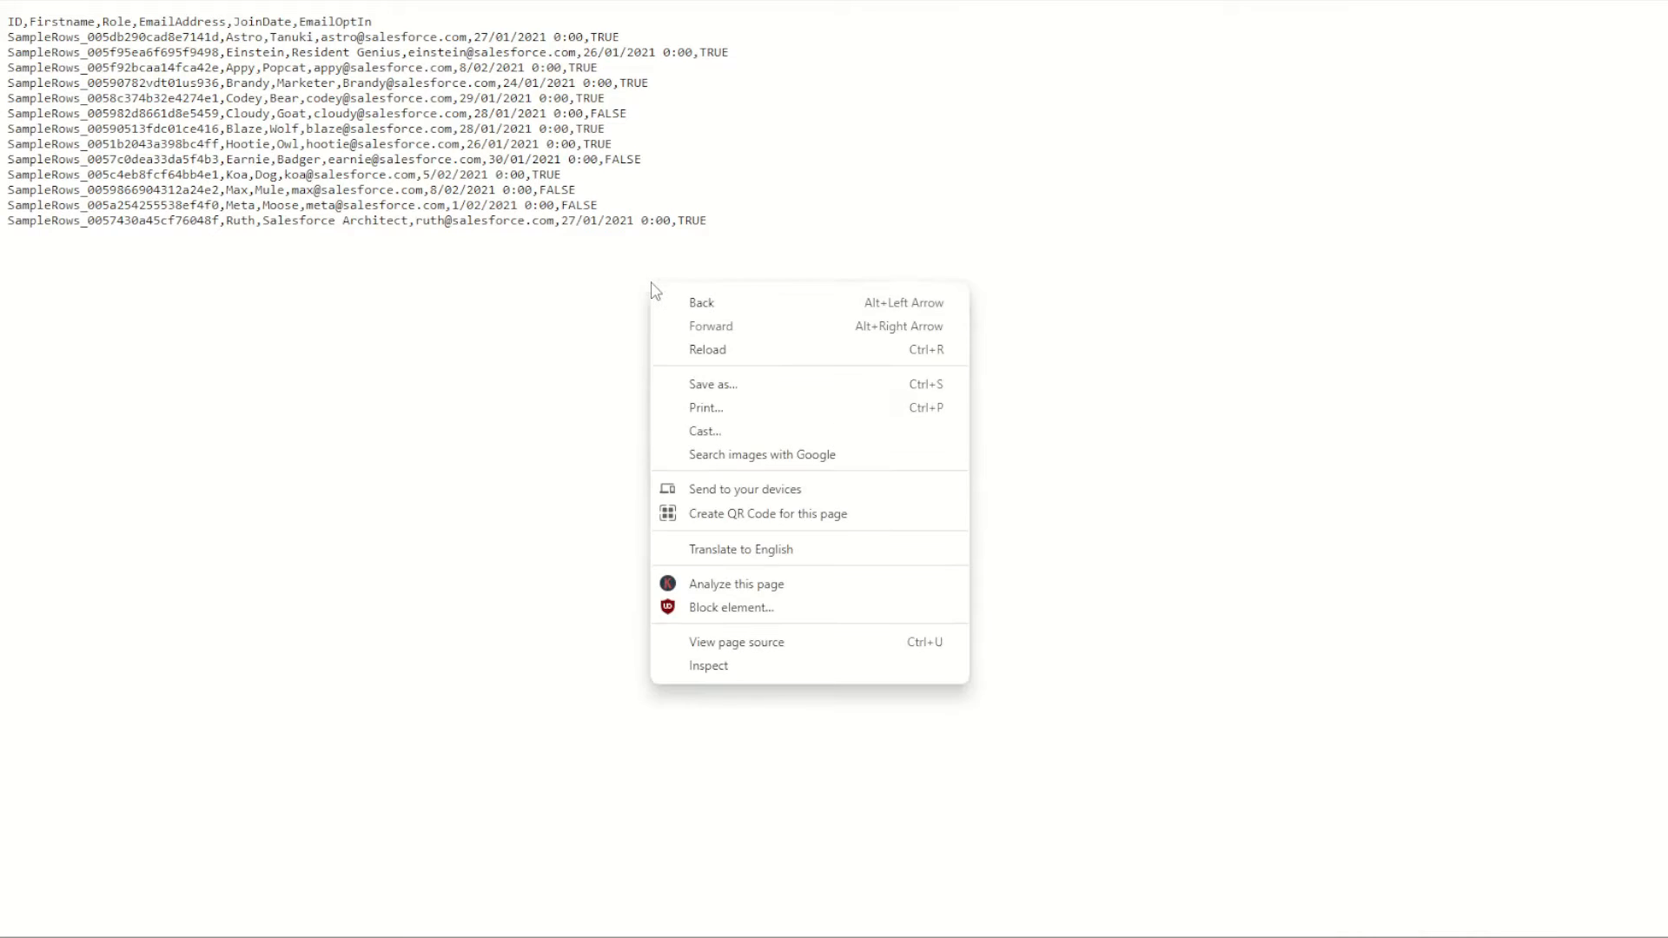
pyautogui.click(734, 391)
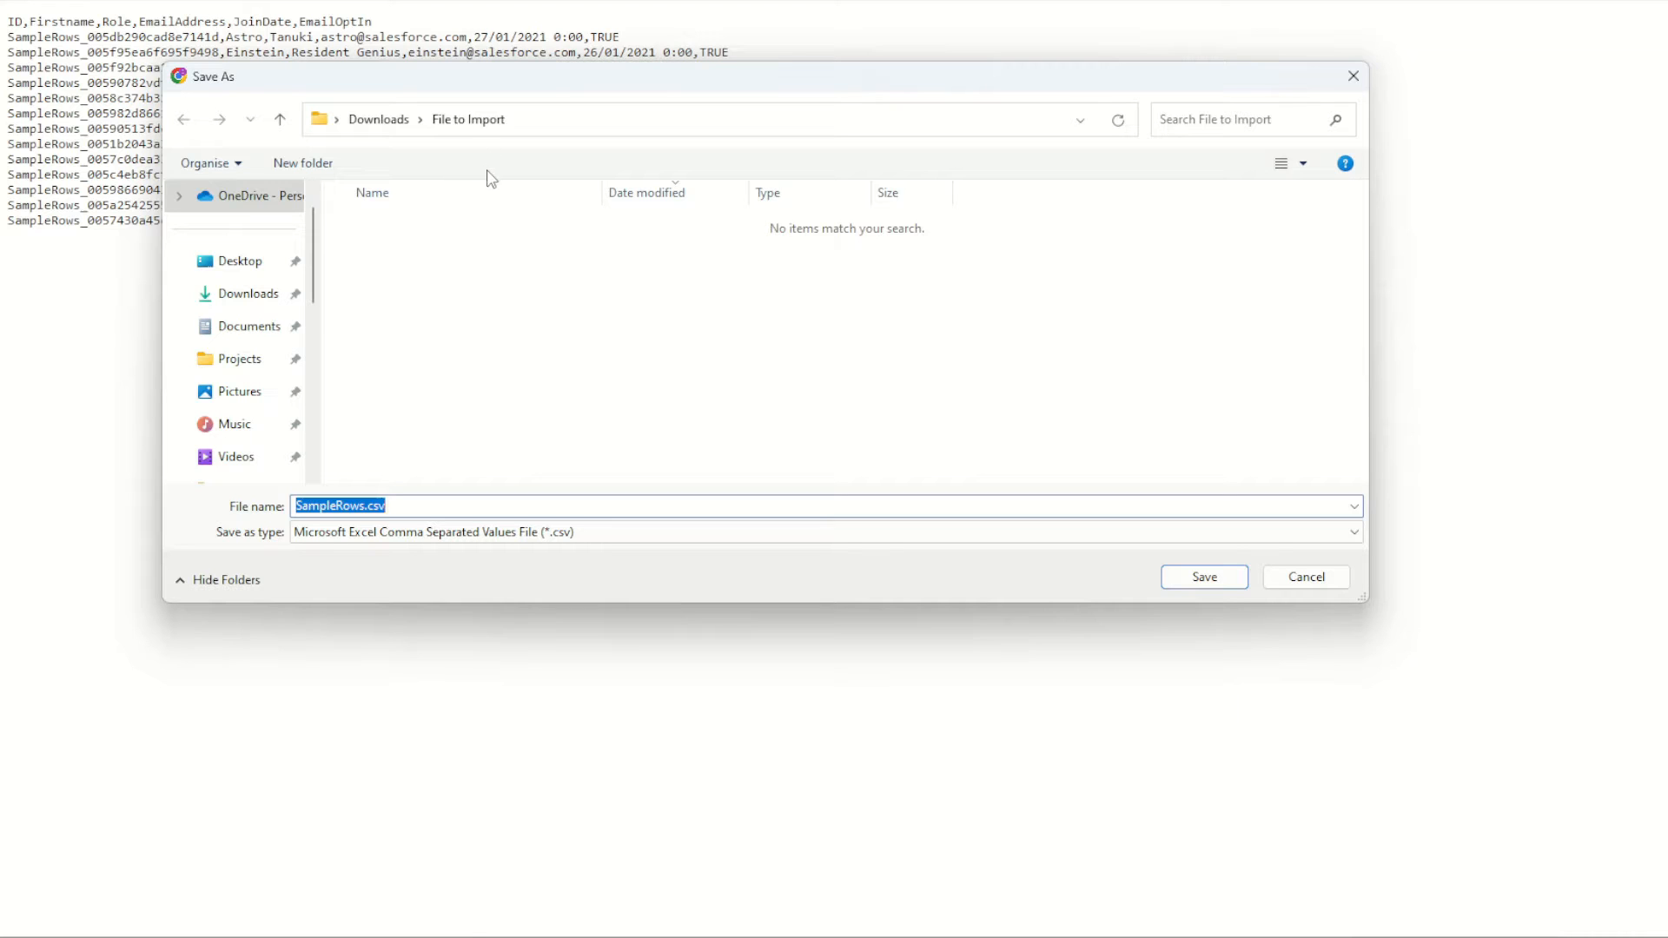
pyautogui.click(1204, 576)
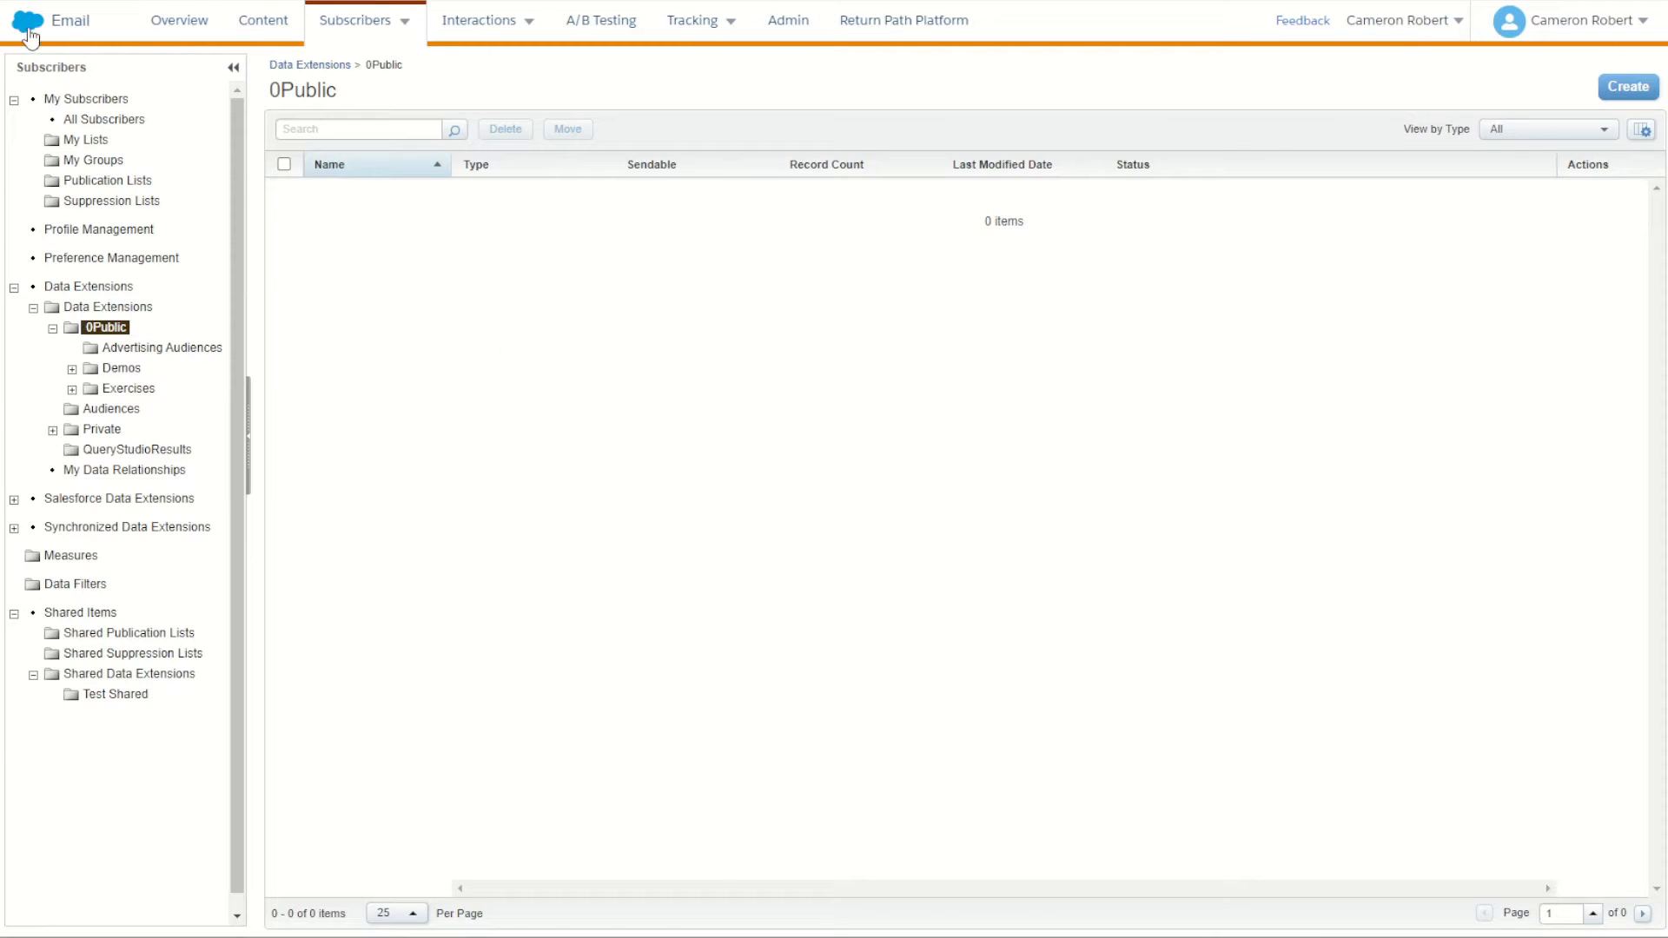
# Switch to Marketing Cloud Email Studio and open the Data Extensions area for subscribers.
pyautogui.moveTo(28, 36)
pyautogui.moveTo(40, 130)
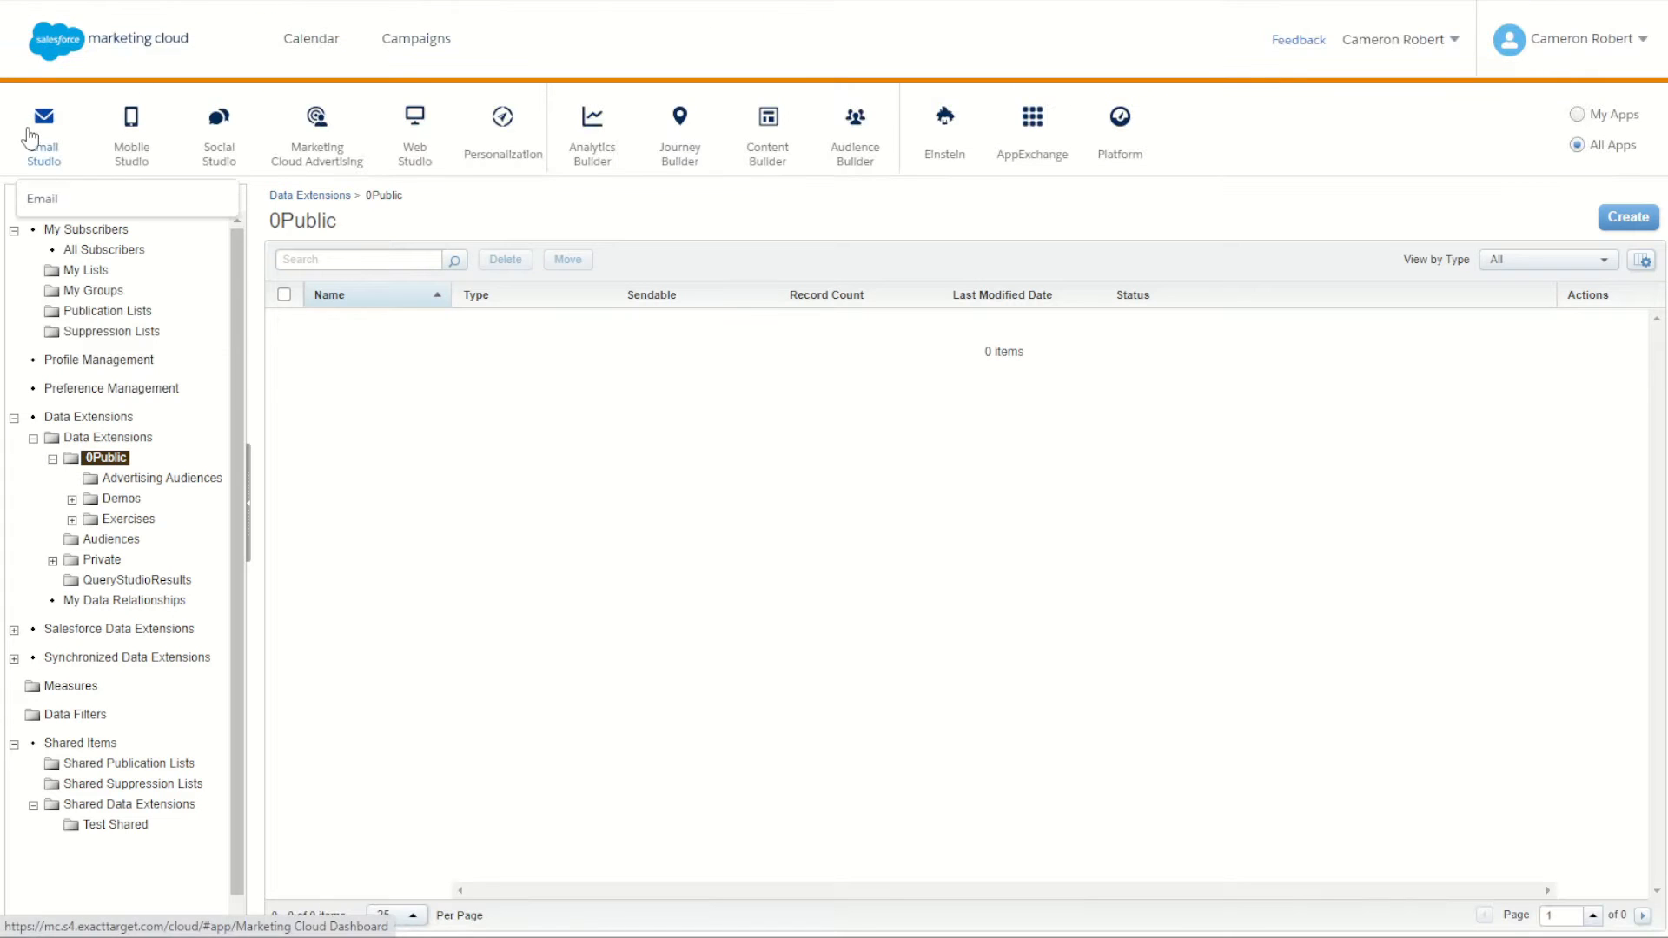
pyautogui.click(43, 209)
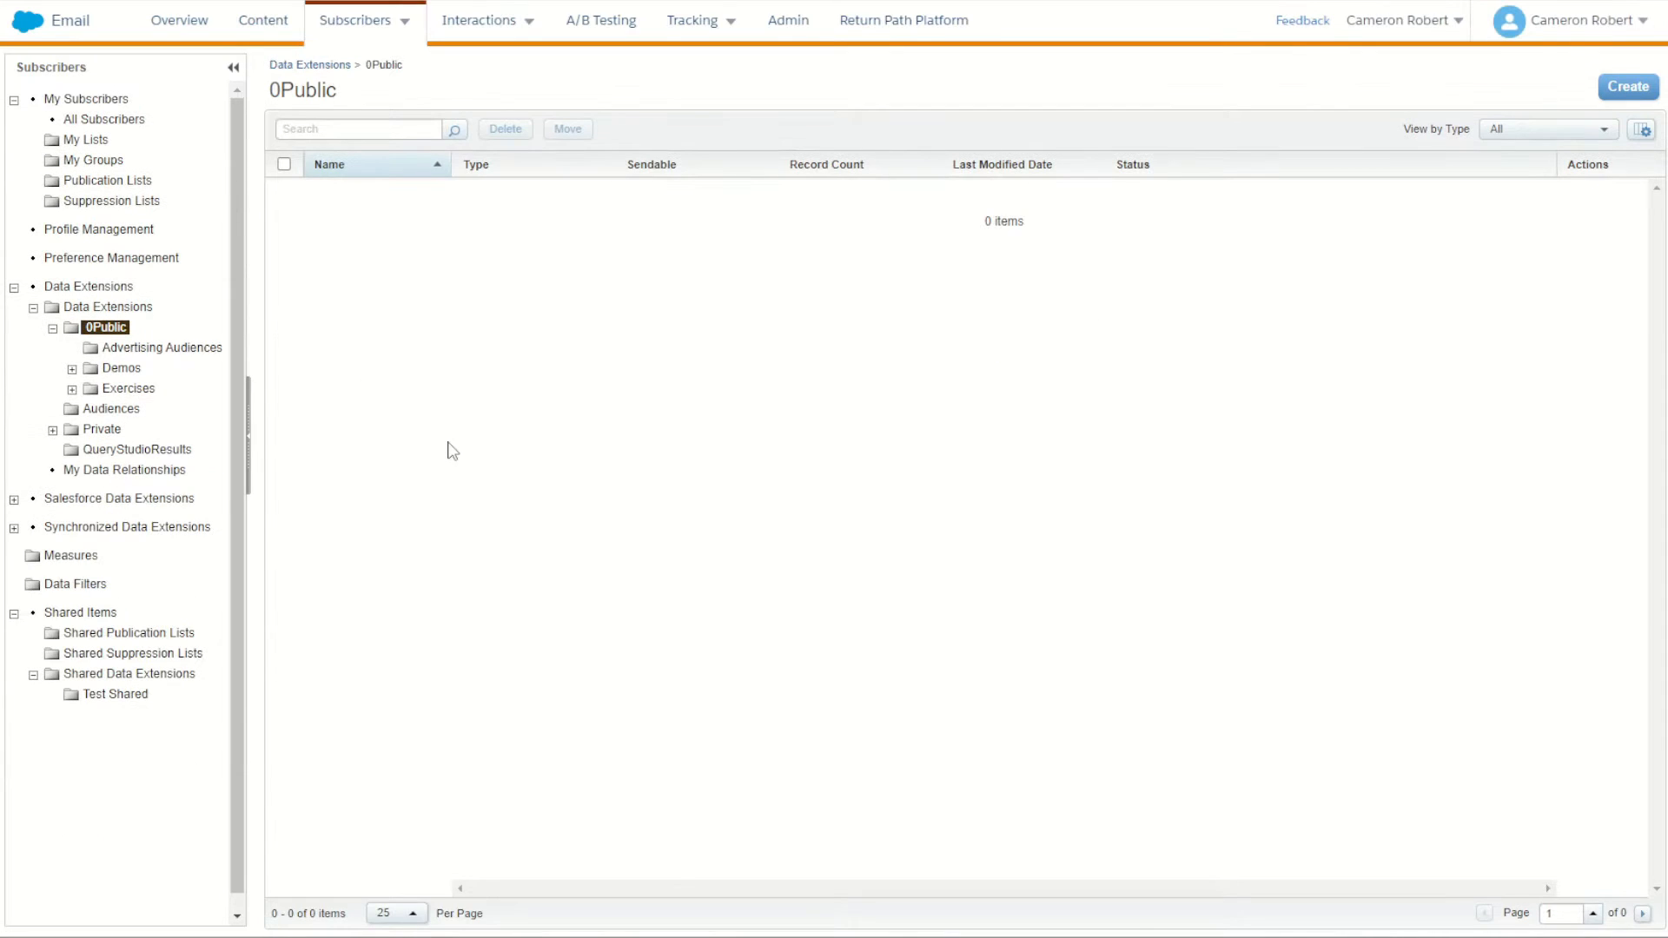
pyautogui.moveTo(370, 26)
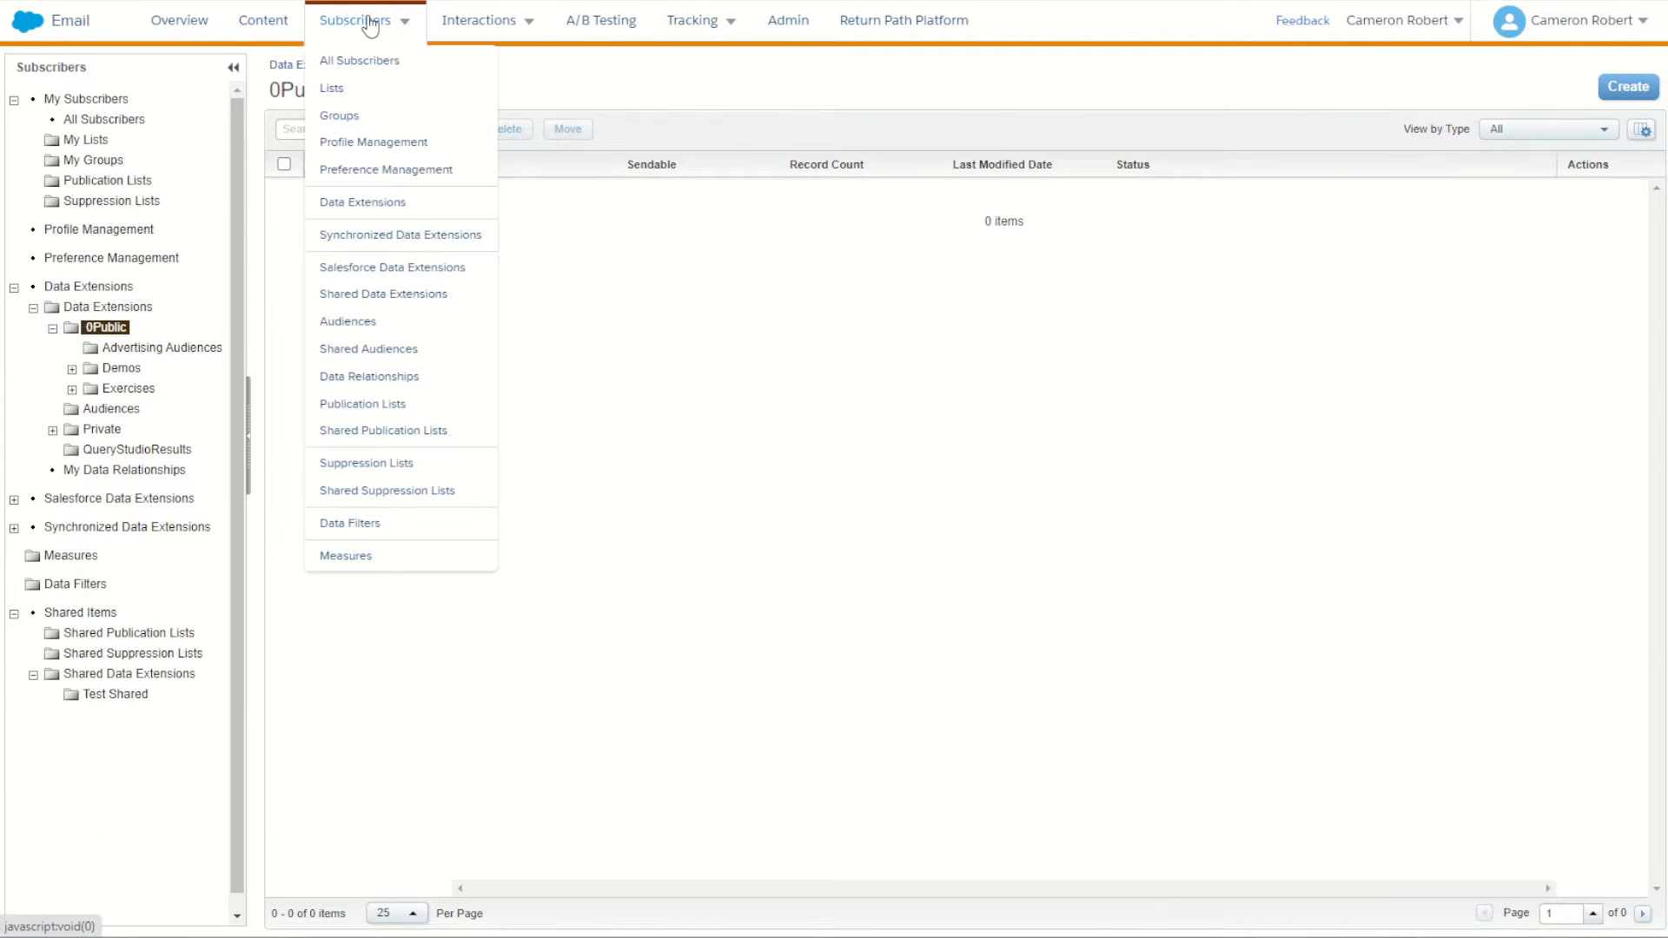
pyautogui.click(387, 208)
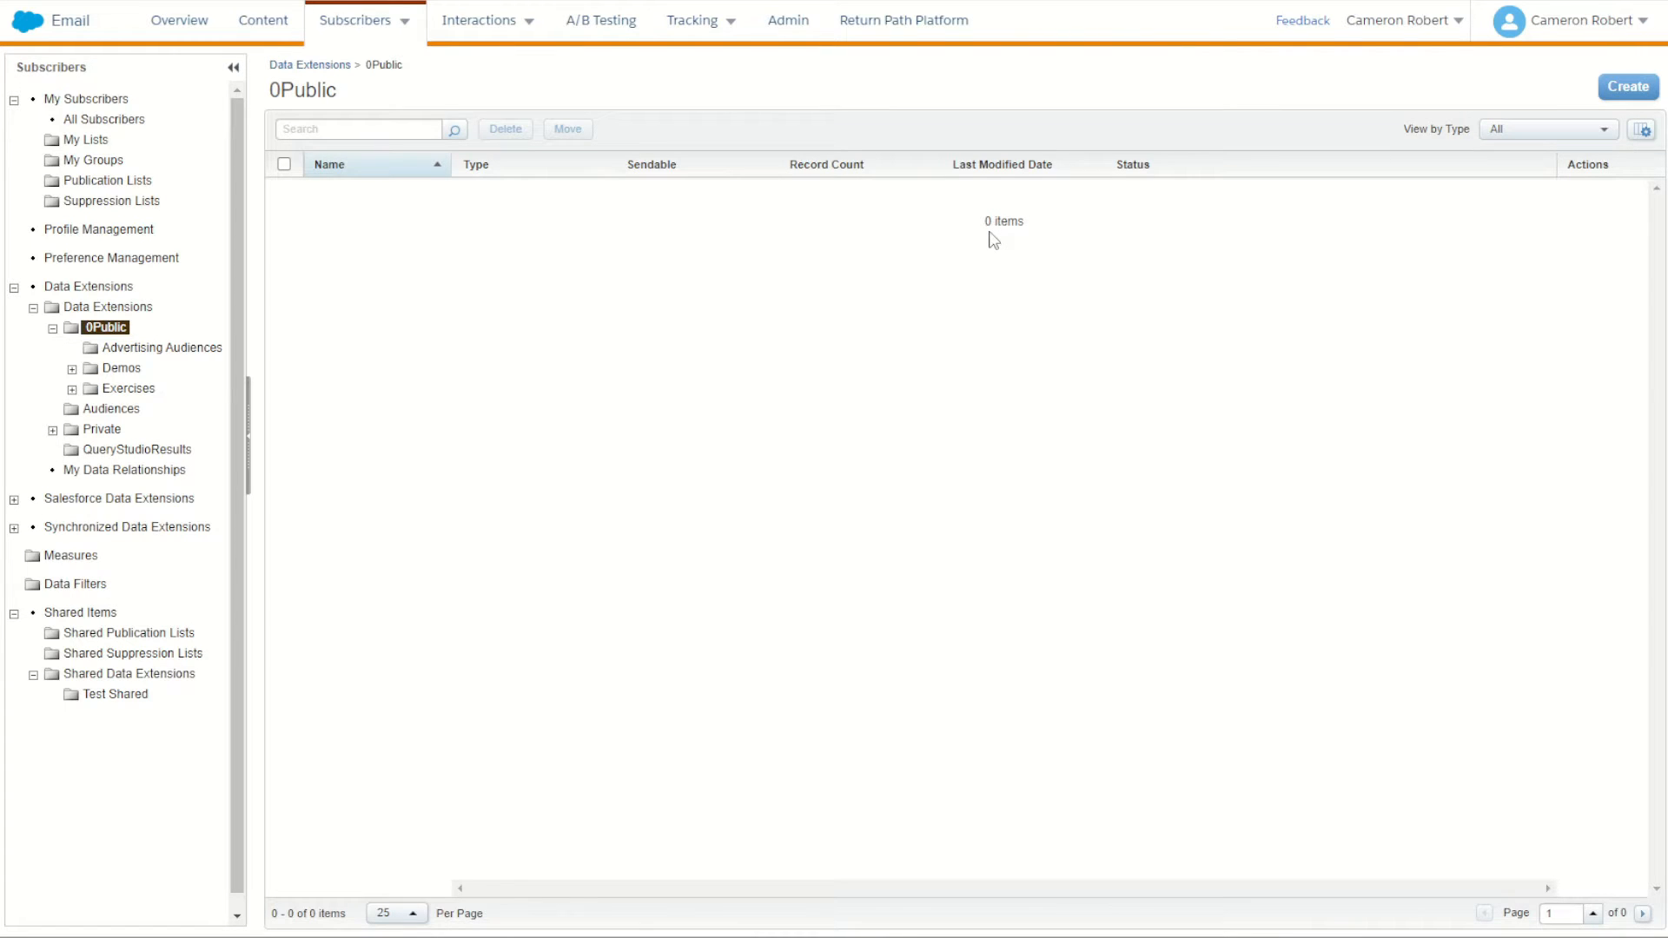
# Start a new Standard Data Extension in the 0Public folder and name it SampleRows.
pyautogui.click(1622, 97)
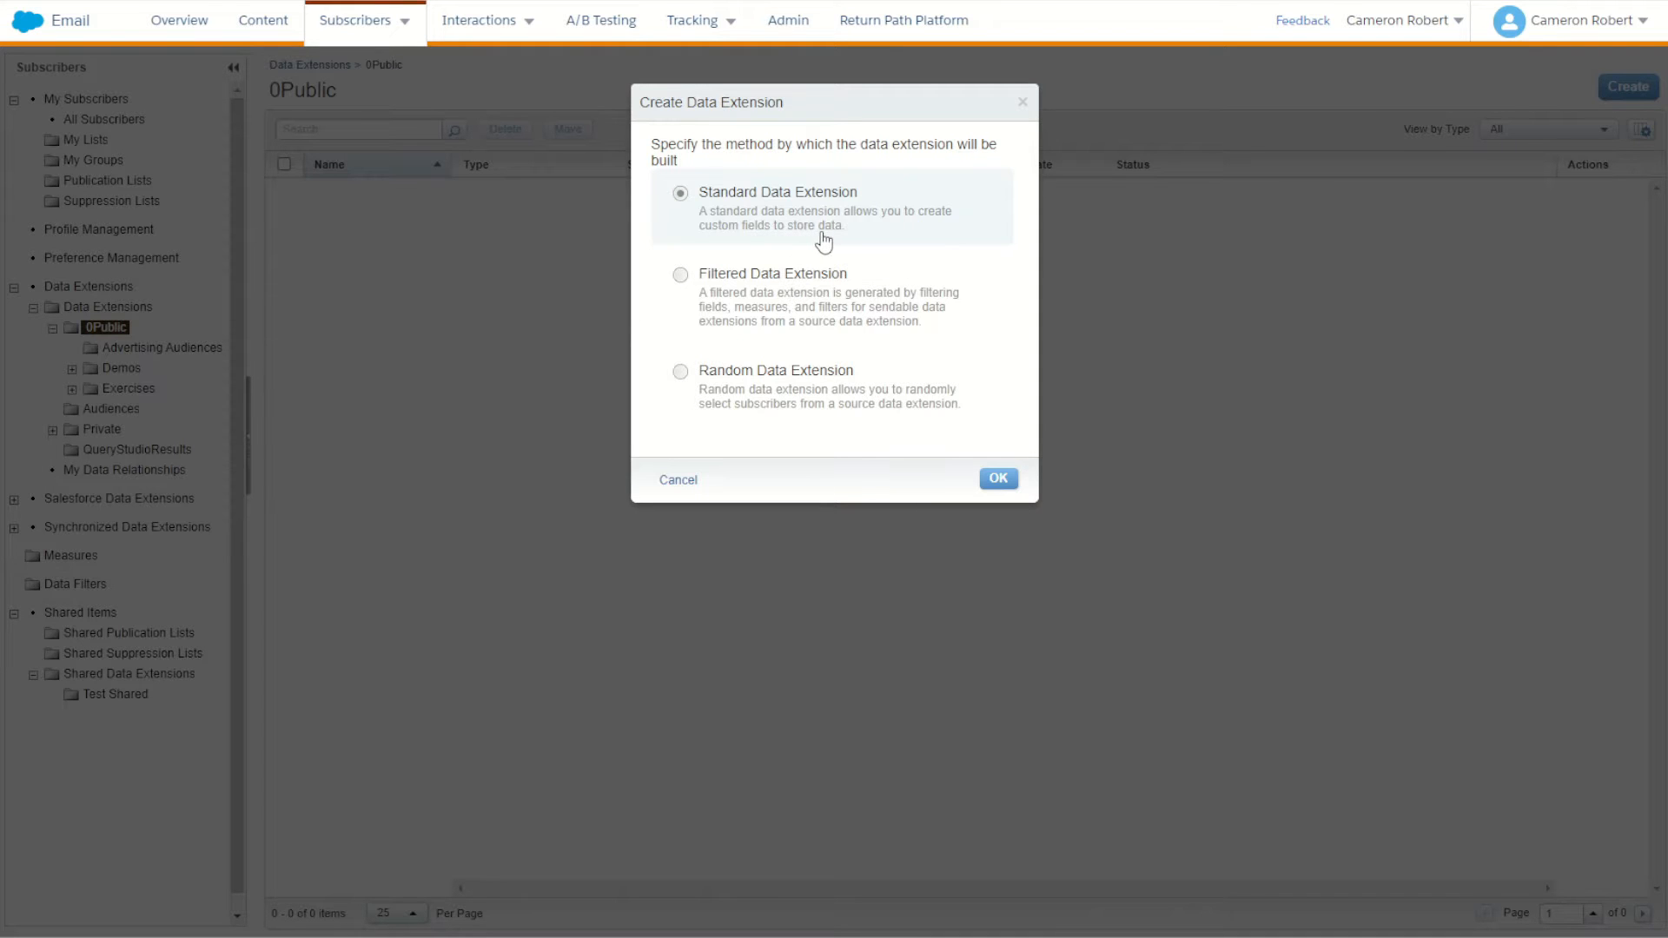
pyautogui.click(998, 479)
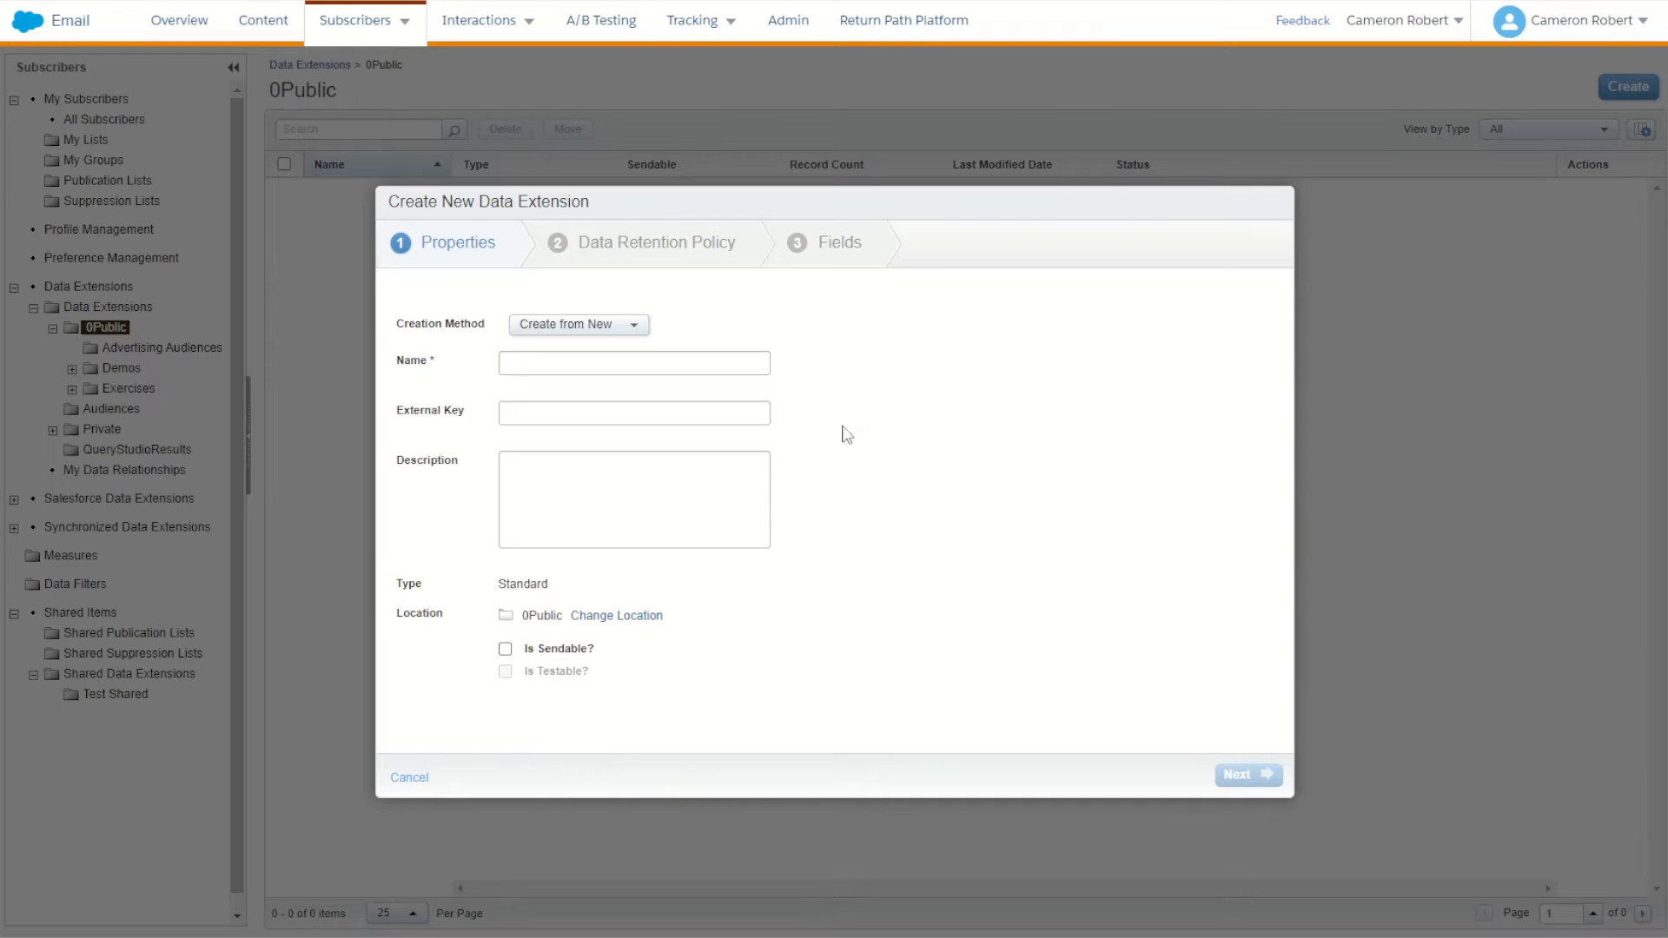
pyautogui.click(707, 359)
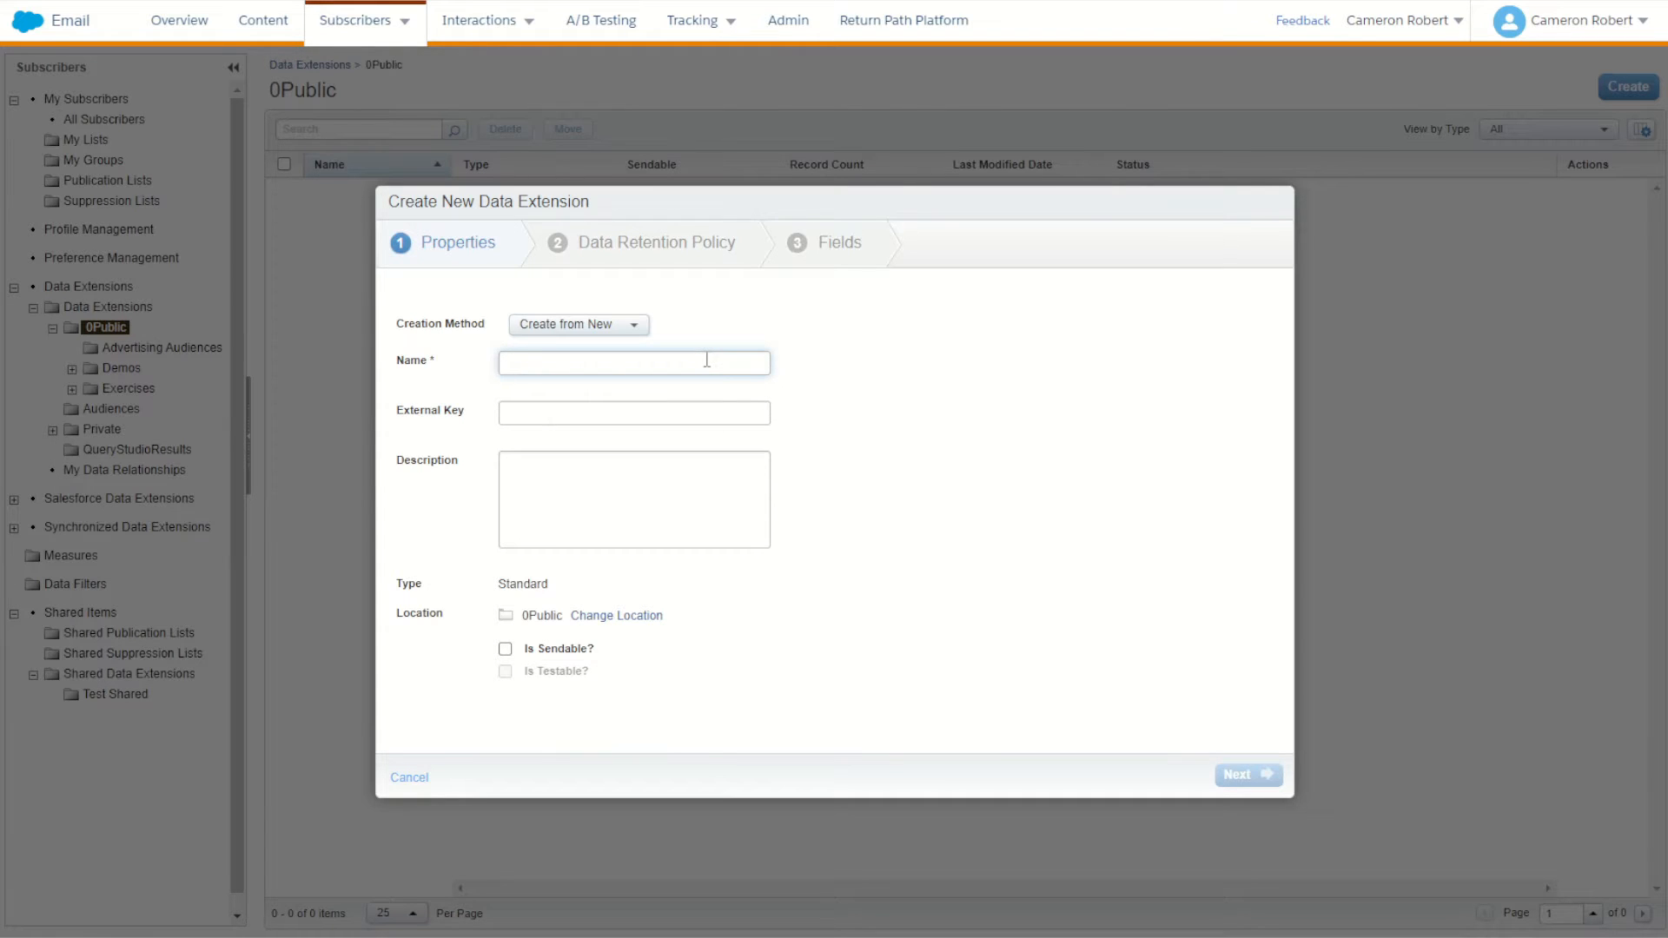
pyautogui.write('SampleRows')
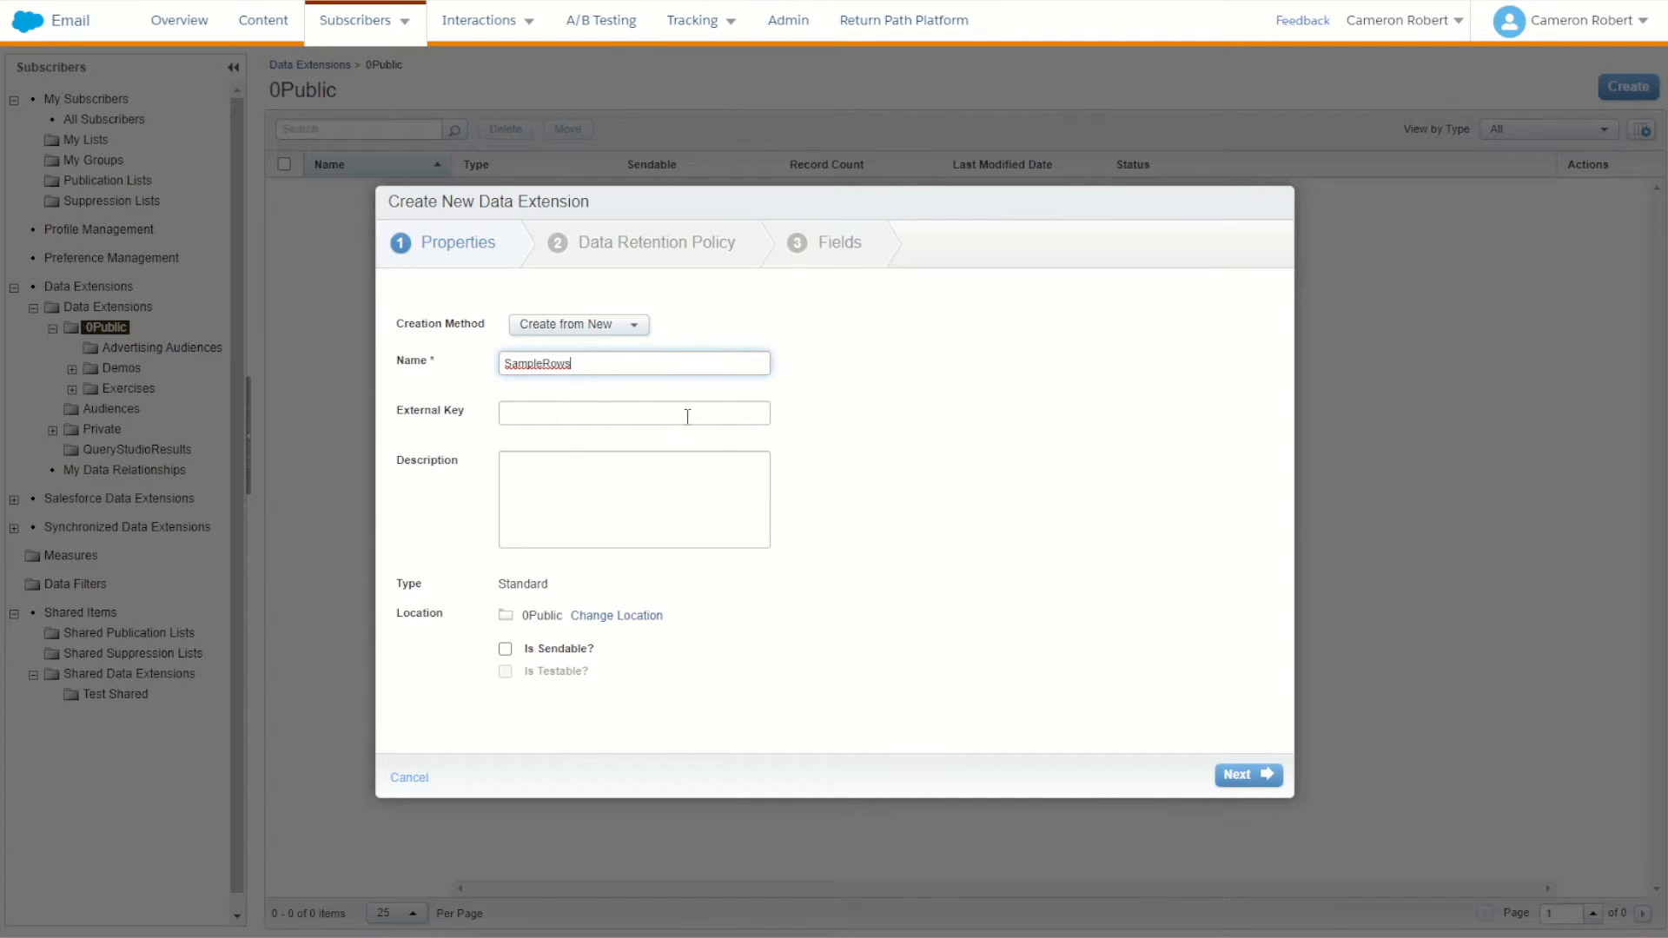
# Make the data extension sendable and testable, and proceed to its fields with the retention setting left off.
pyautogui.click(505, 651)
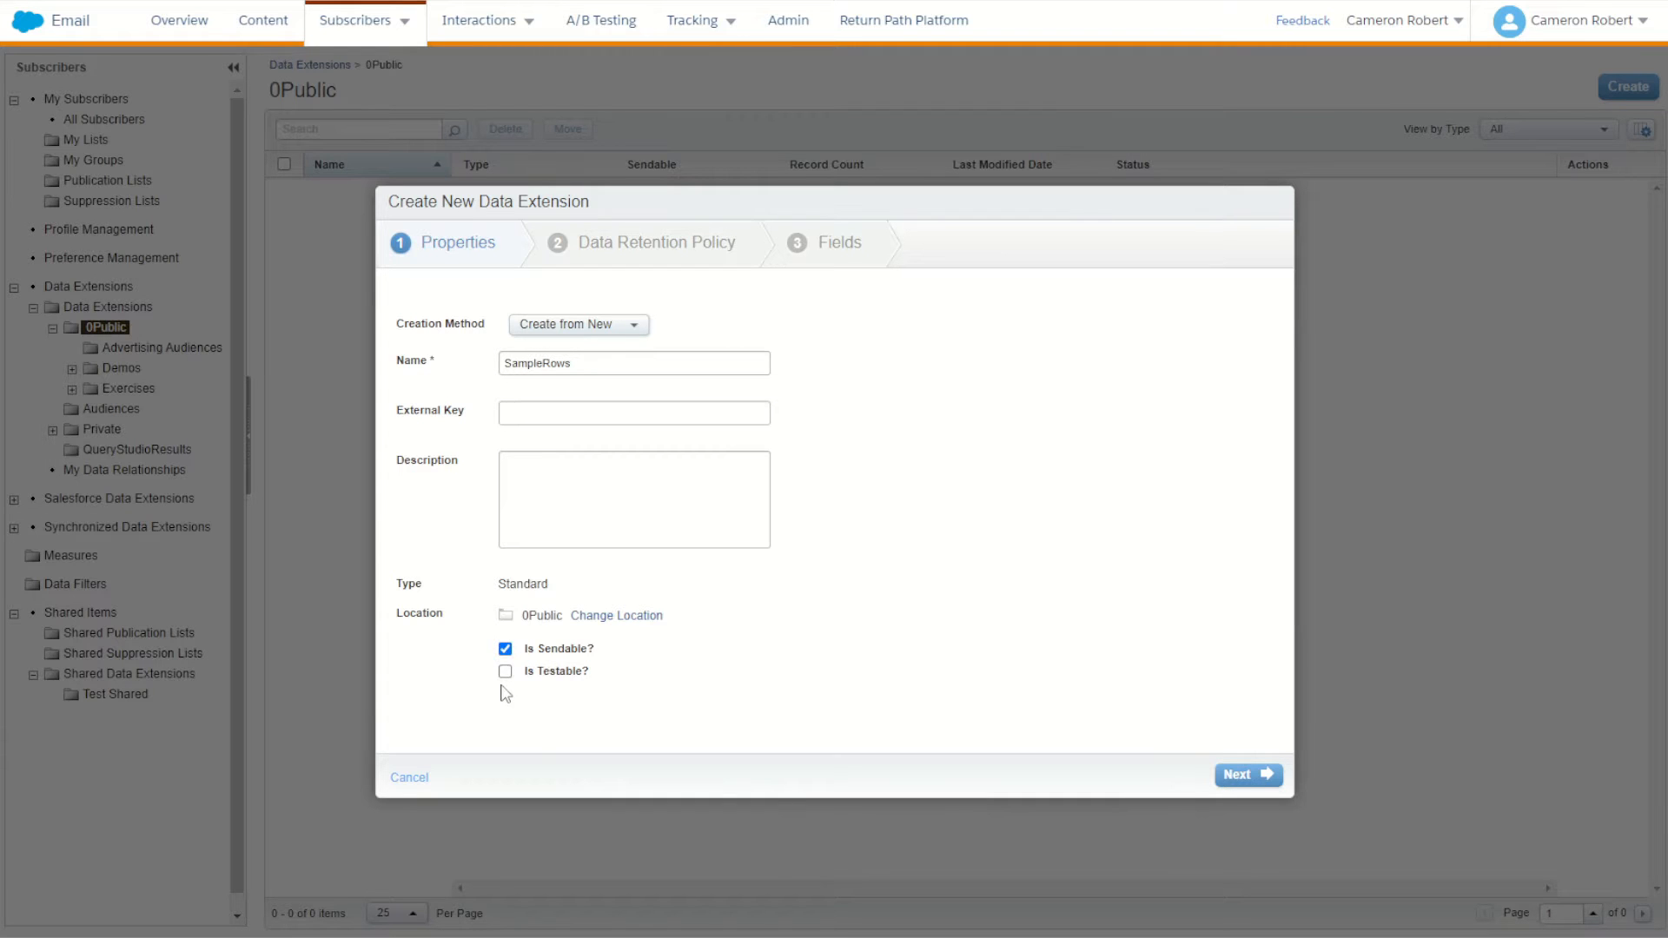
pyautogui.click(503, 674)
pyautogui.click(1255, 777)
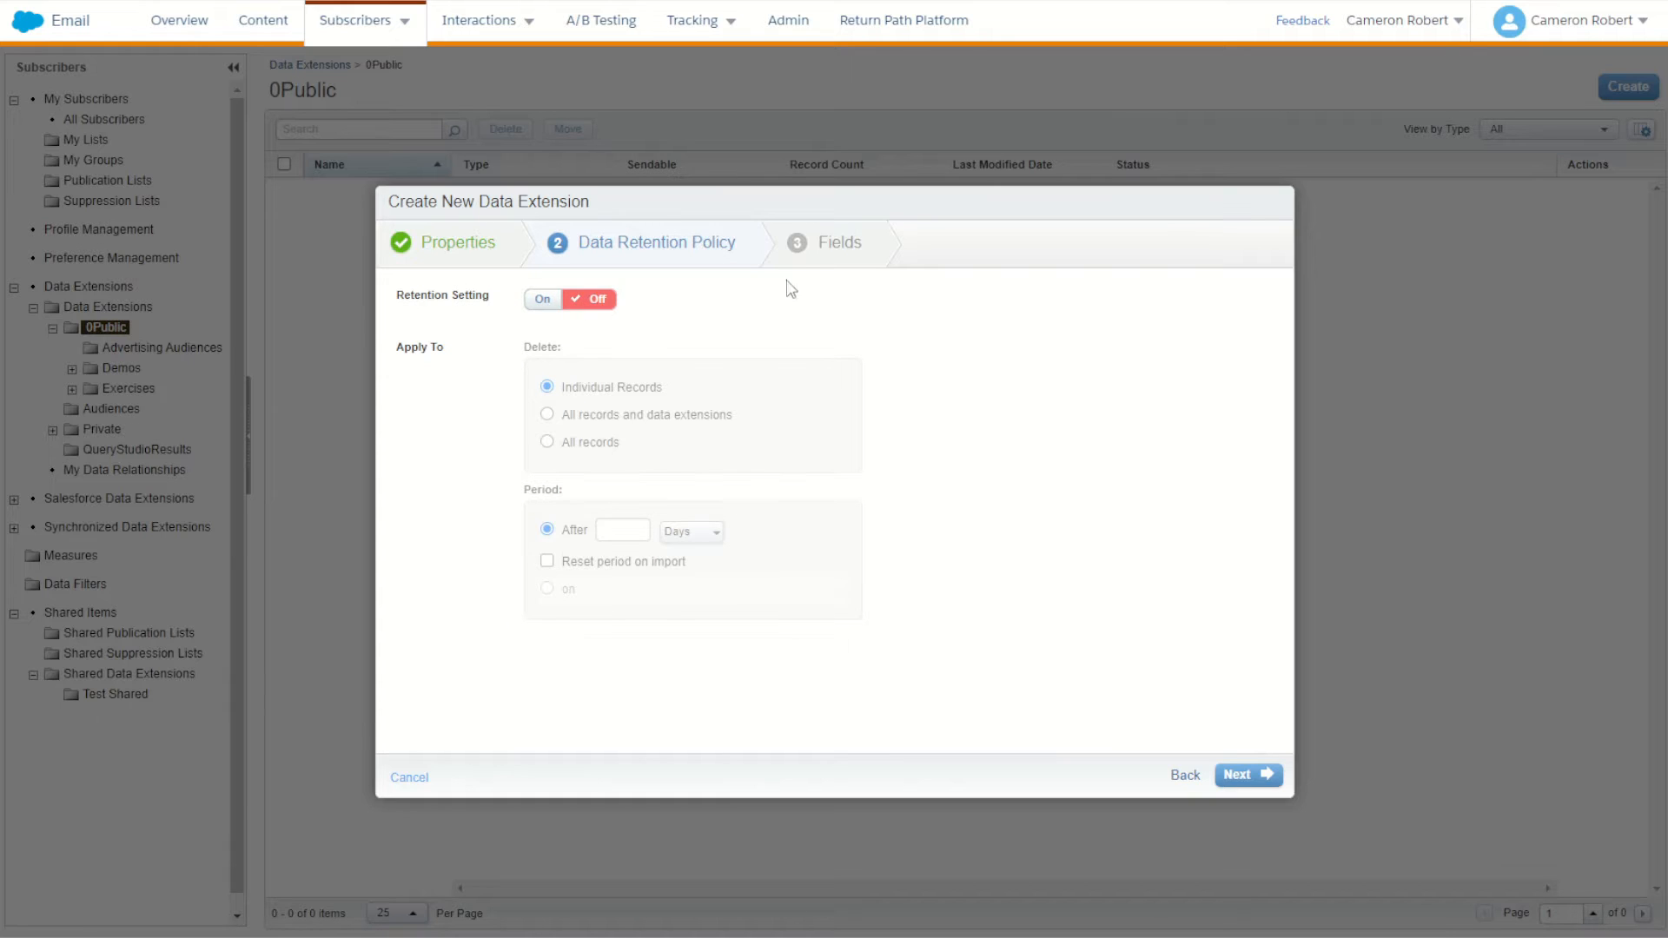
pyautogui.click(1259, 779)
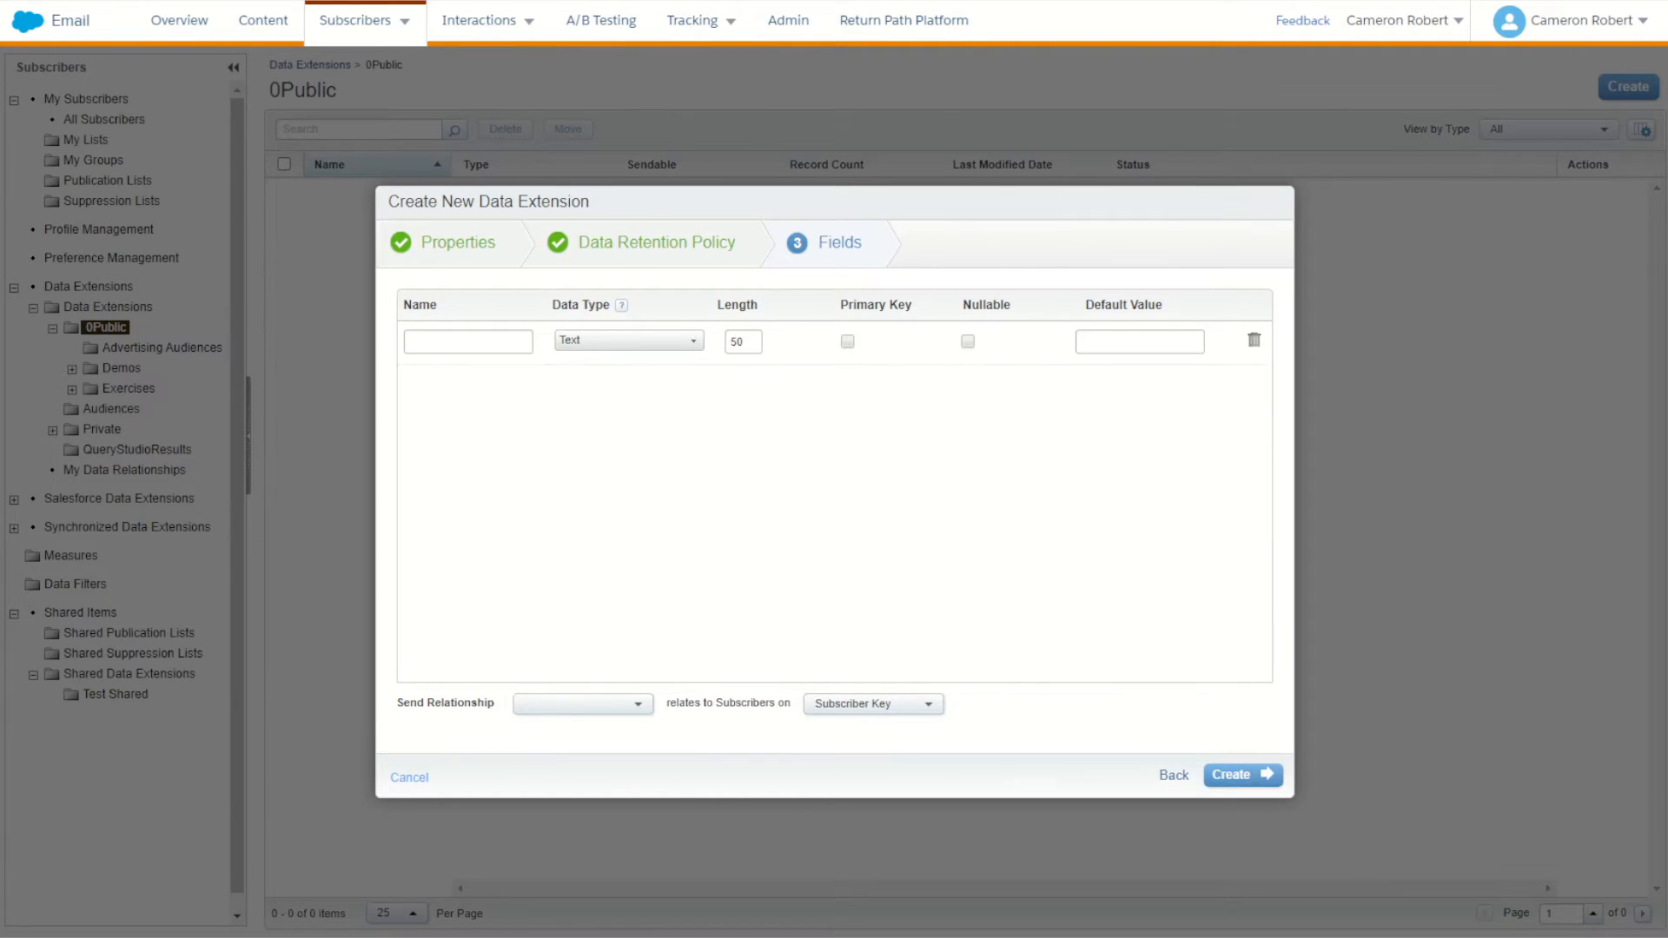
# Examine the columns and sample values of SampleRows.csv on GitHub to identify each field's data type.
pyautogui.hotkey('ctrl', 'Tab')
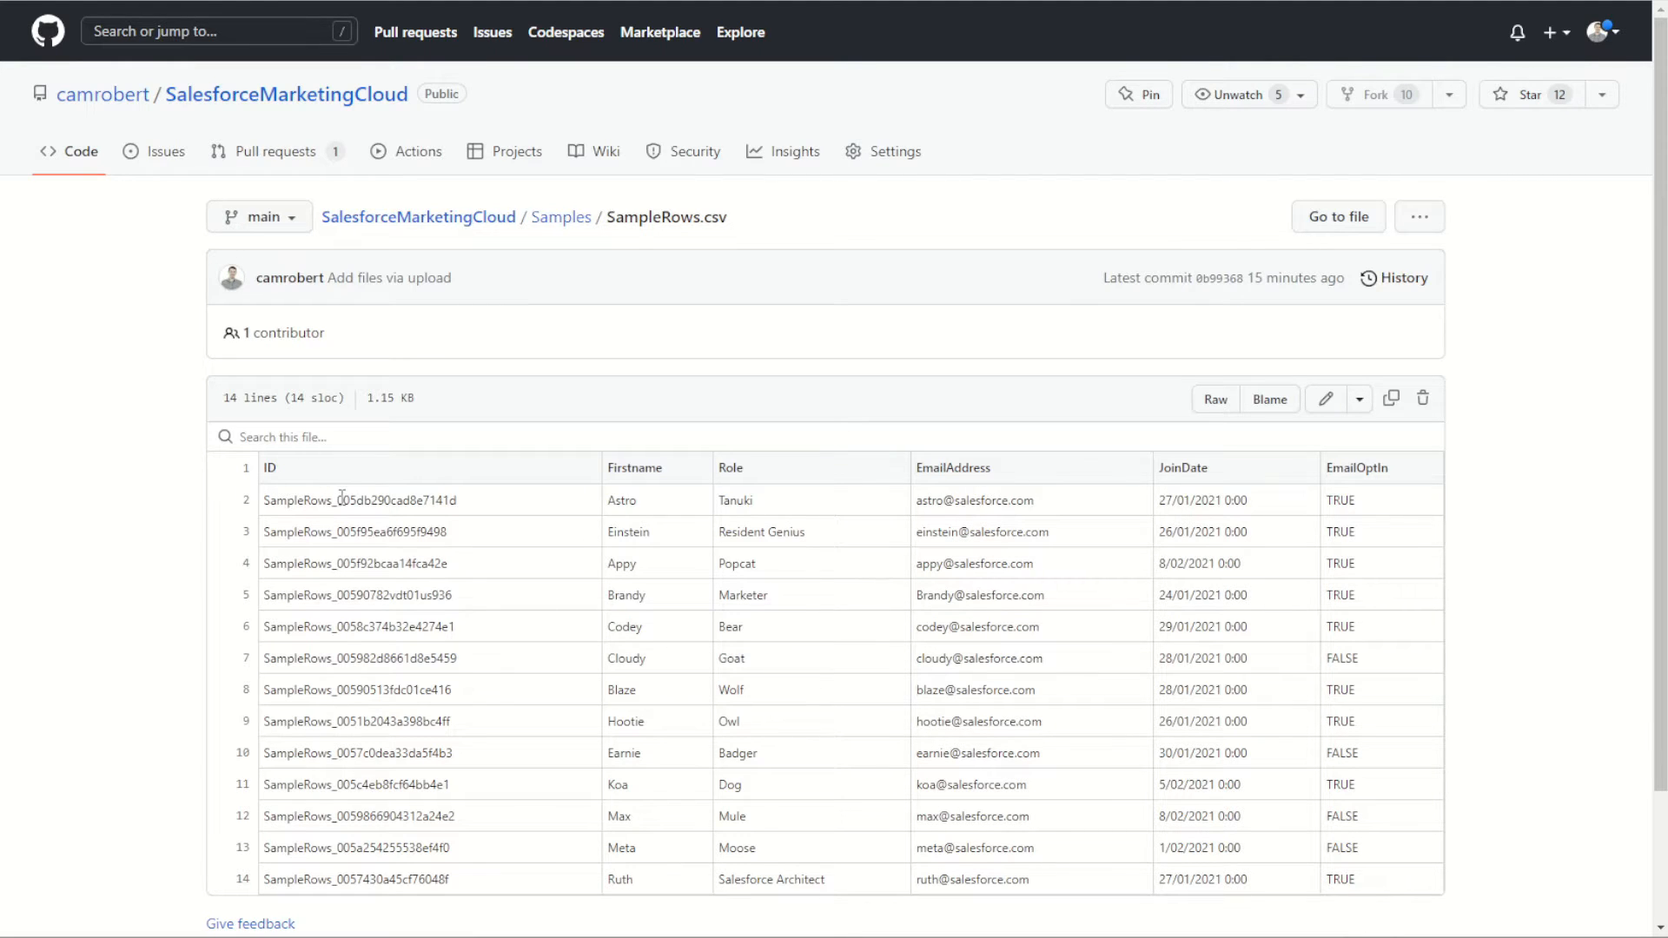
pyautogui.moveTo(276, 500); pyautogui.dragTo(417, 502)
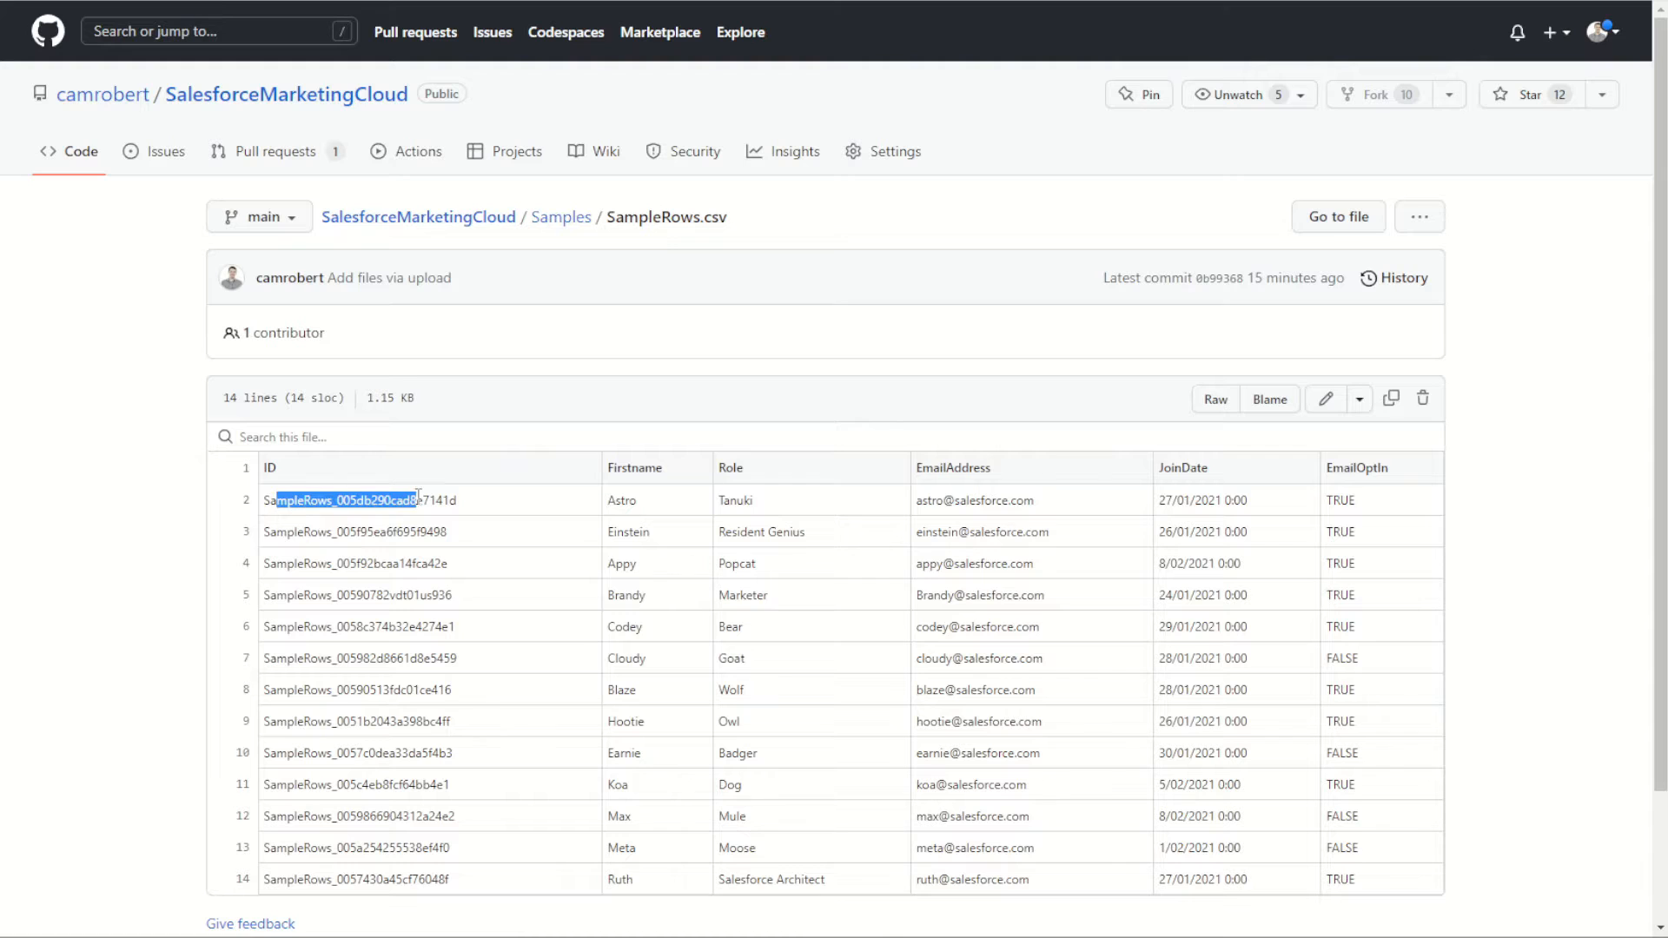
pyautogui.doubleClick(624, 501)
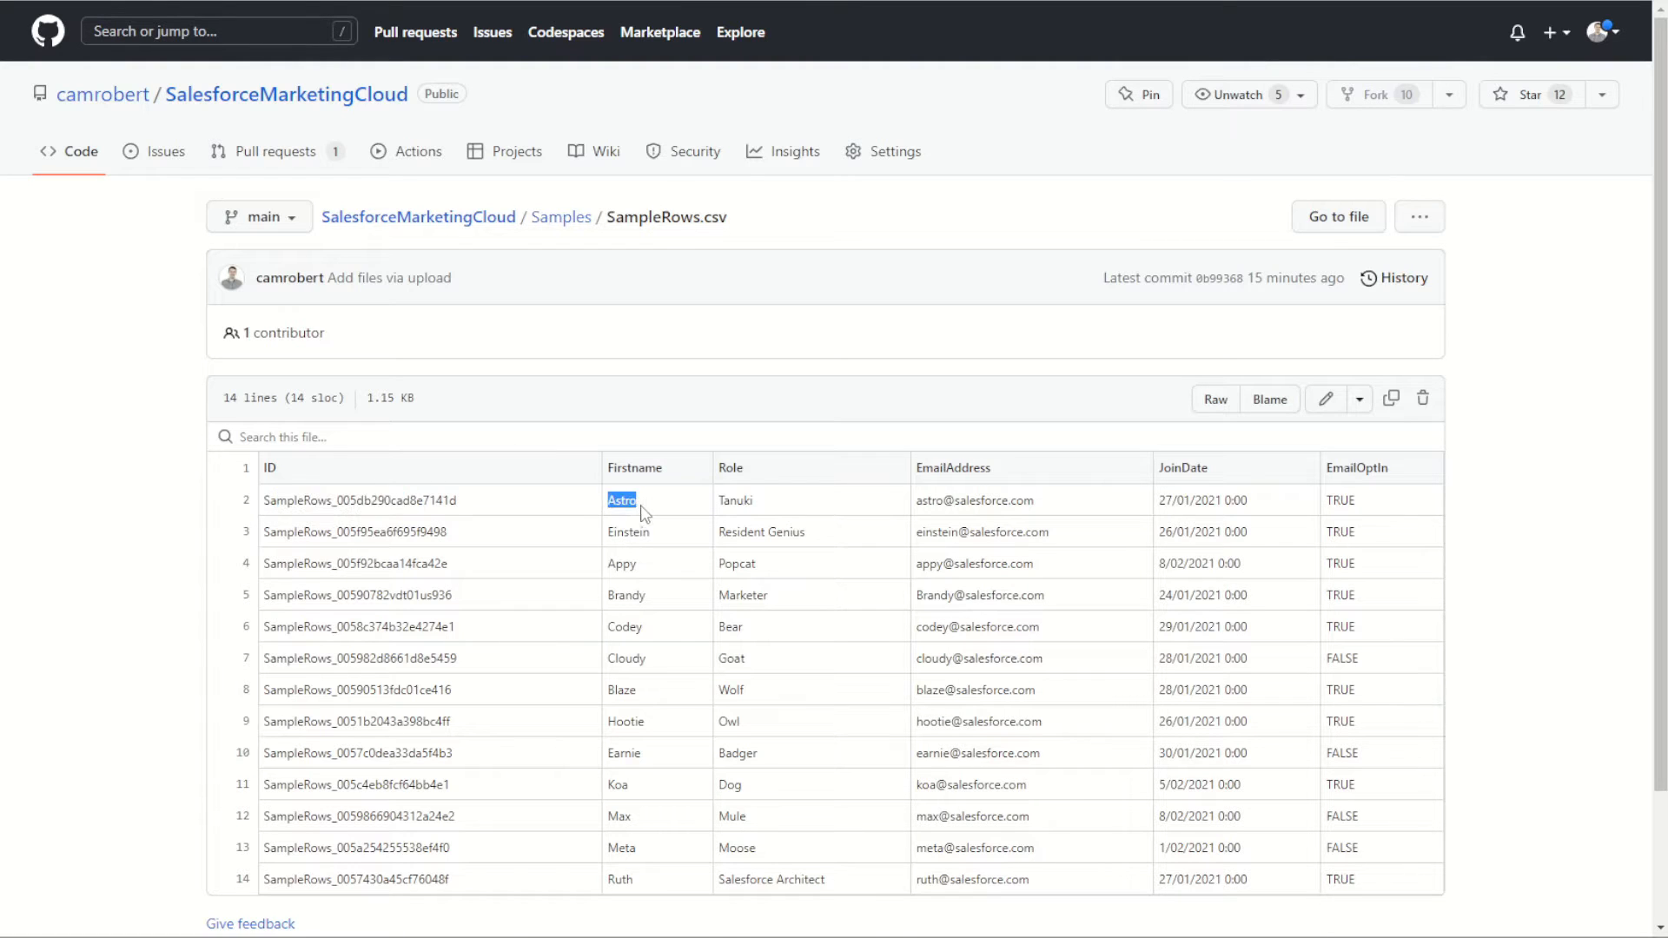
pyautogui.doubleClick(726, 502)
pyautogui.moveTo(923, 502); pyautogui.dragTo(991, 502)
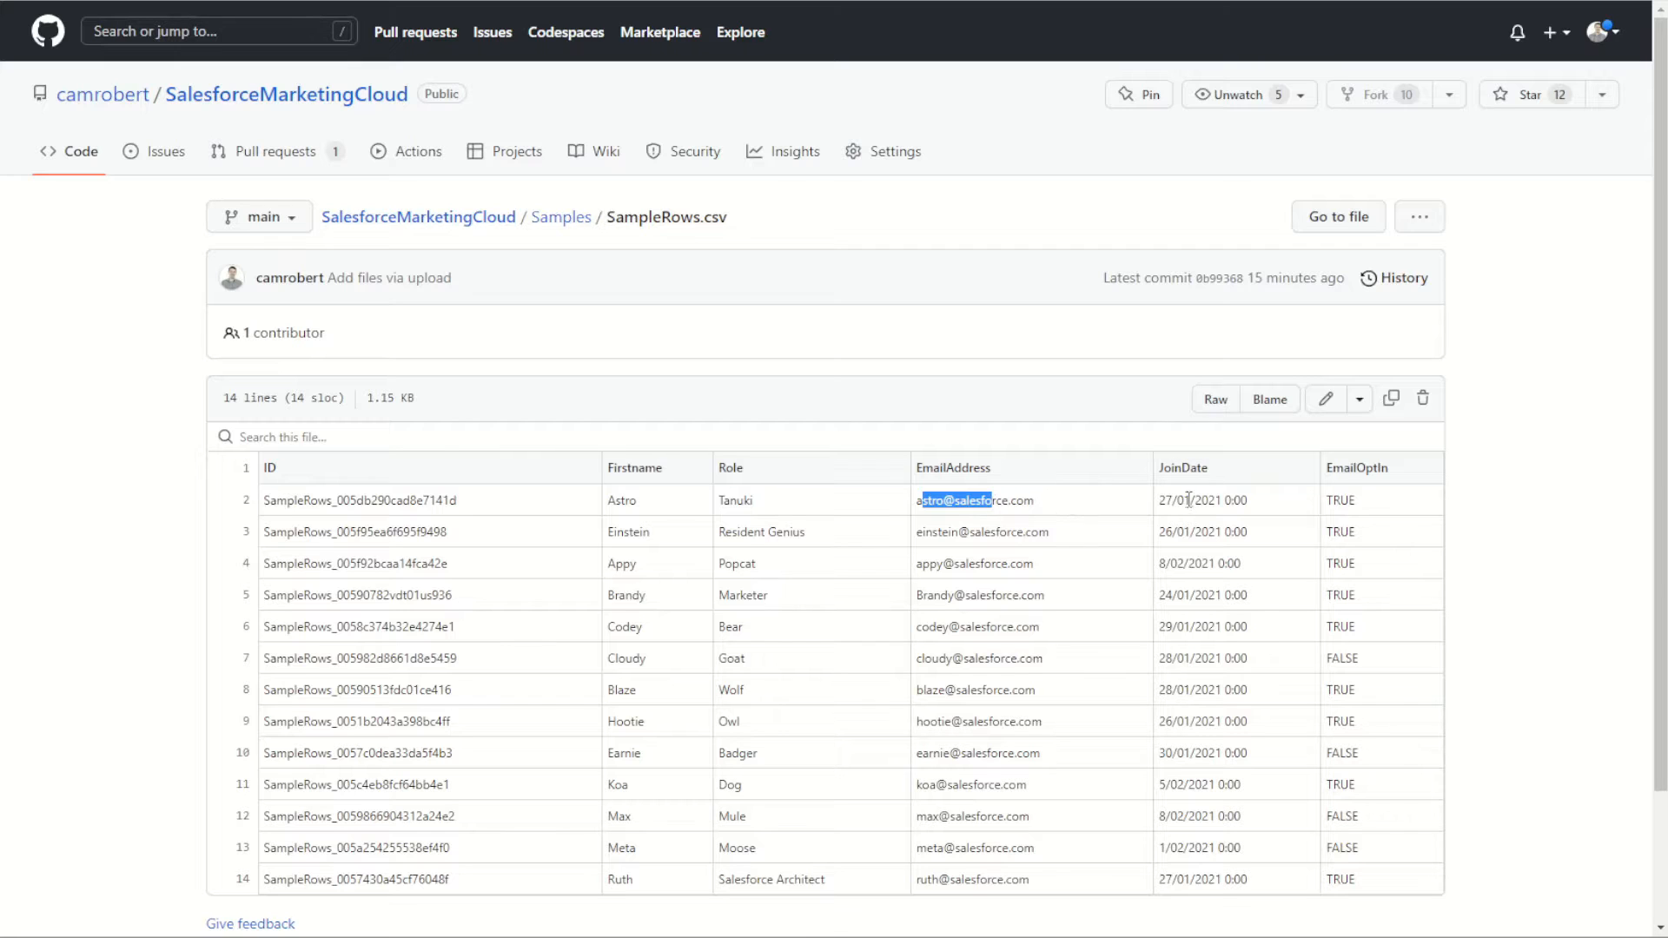
pyautogui.moveTo(1165, 501); pyautogui.dragTo(1237, 502)
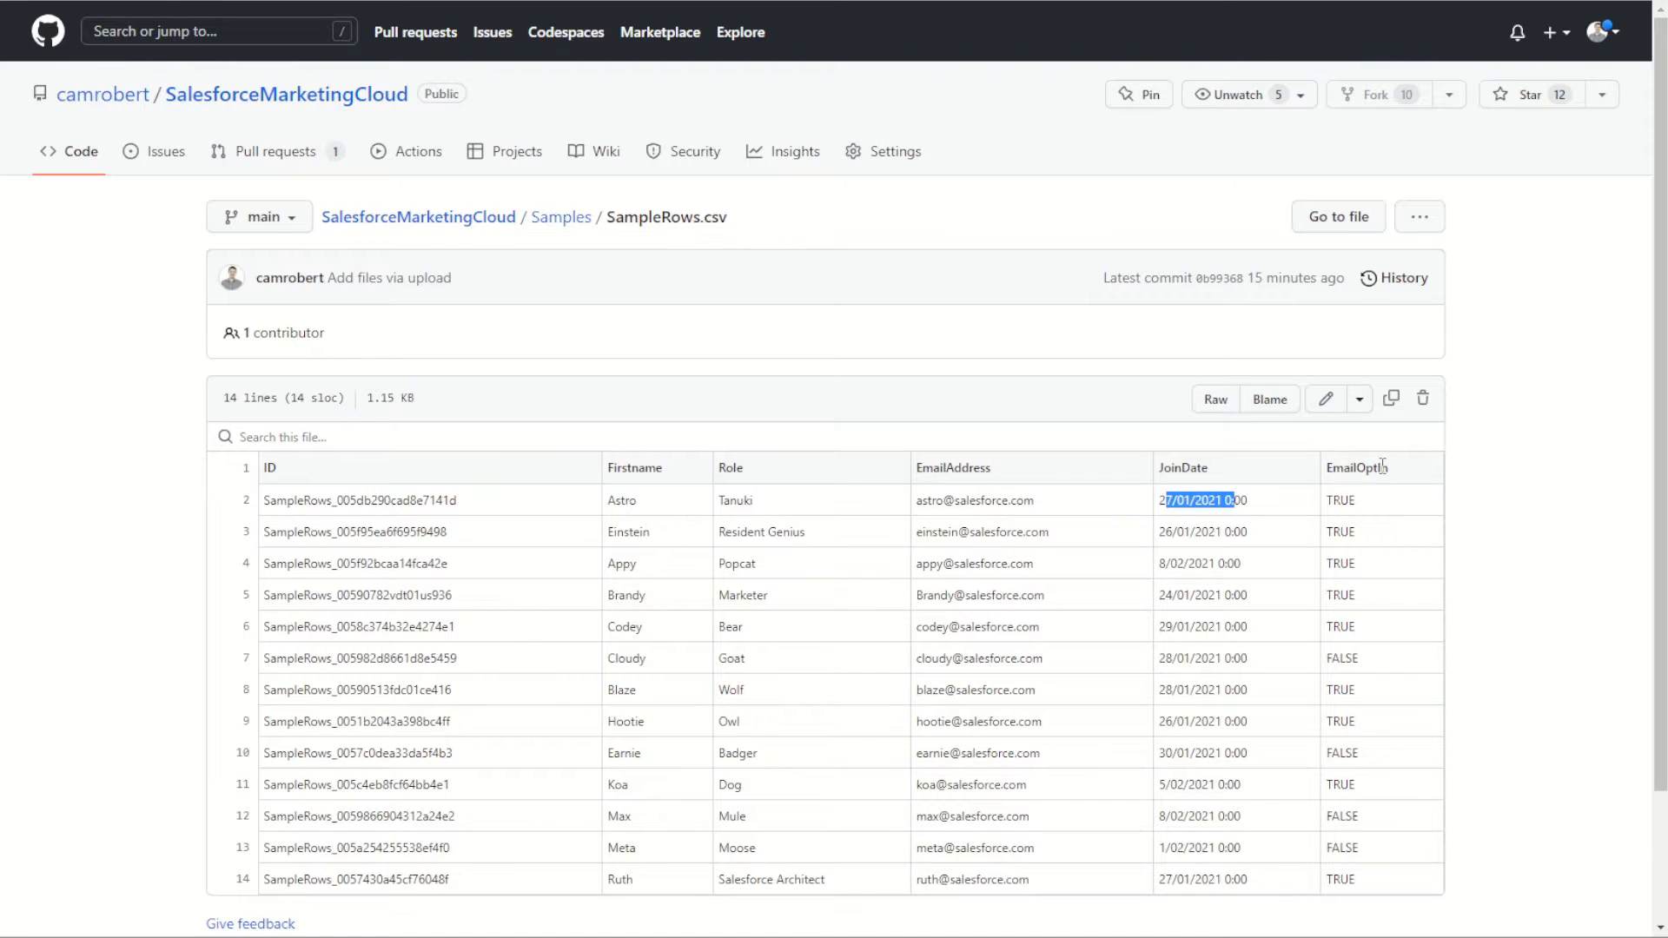
pyautogui.scroll(-1, 1381, 488)
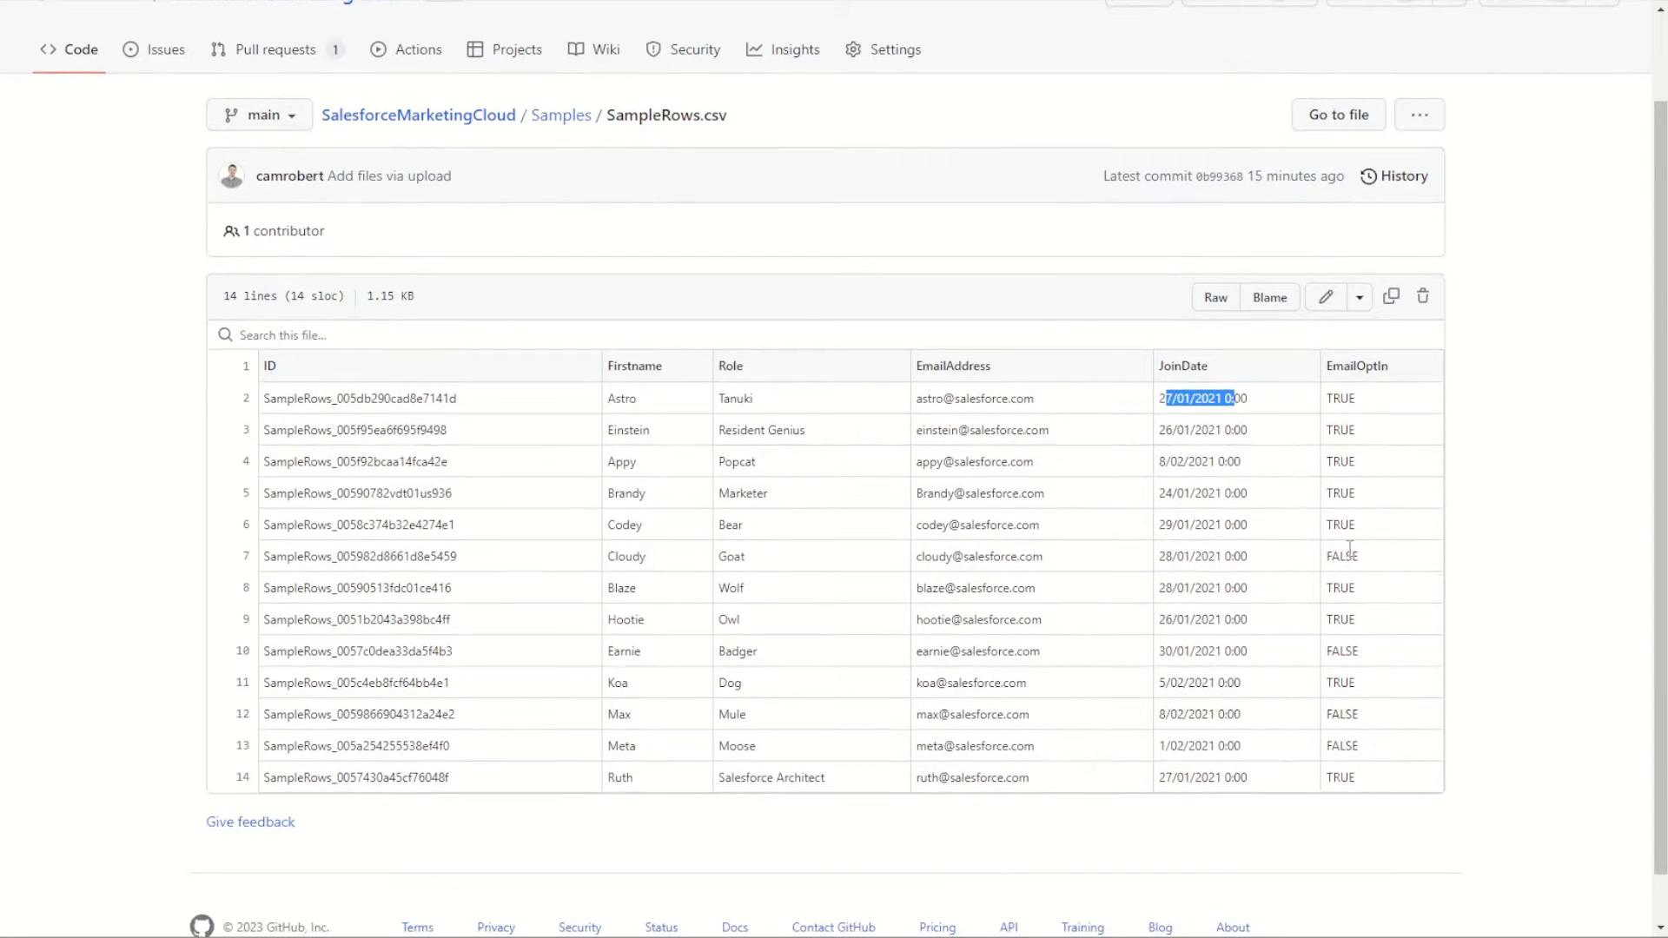
pyautogui.scroll(1, 1349, 549)
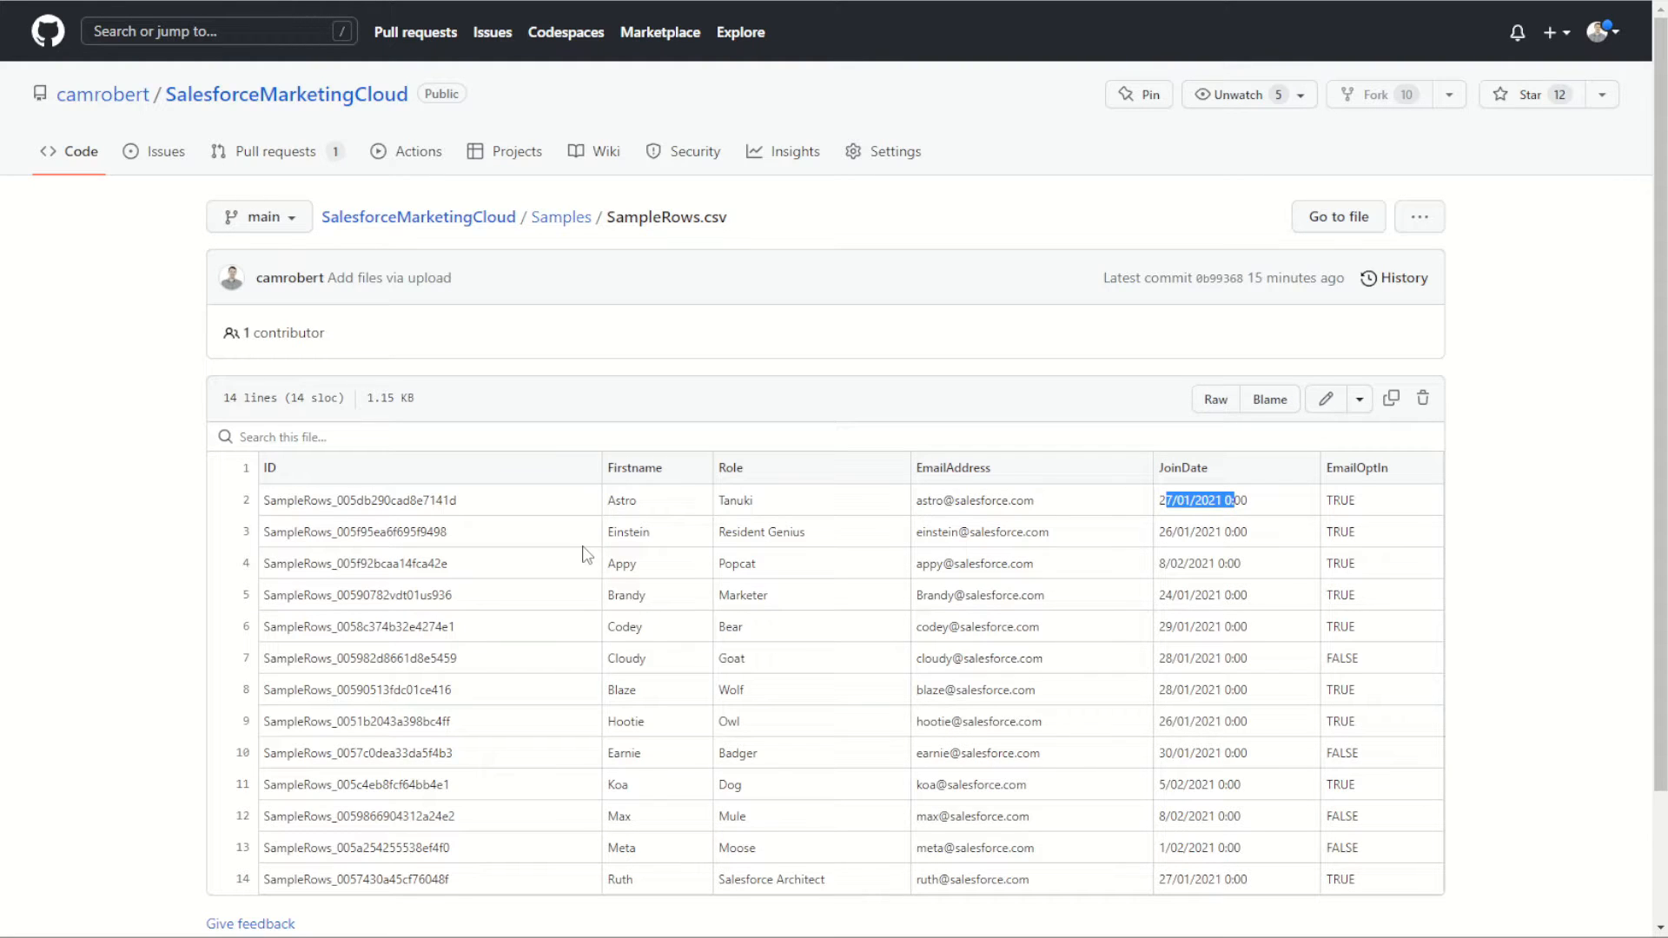
# Copy the ID column header from SampleRows.csv and use it as the first field's name in the data extension.
pyautogui.doubleClick(270, 467)
pyautogui.hotkey('ctrl', 'c')
pyautogui.hotkey('alt', 'Tab')
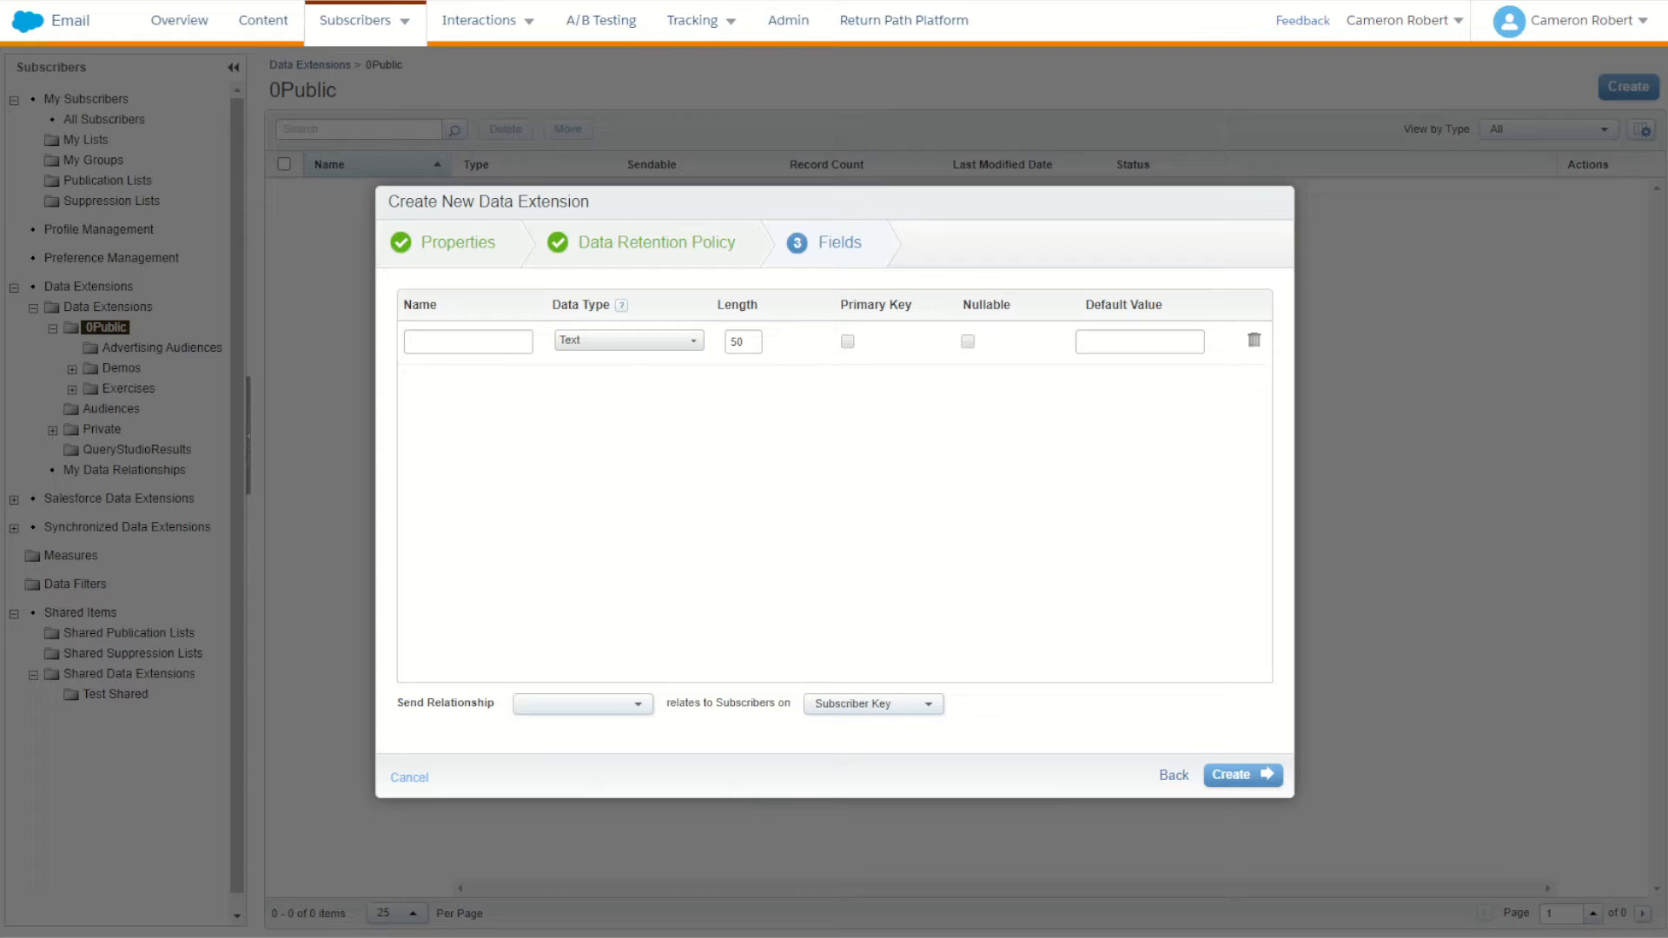
pyautogui.click(495, 341)
pyautogui.hotkey('ctrl', 'v')
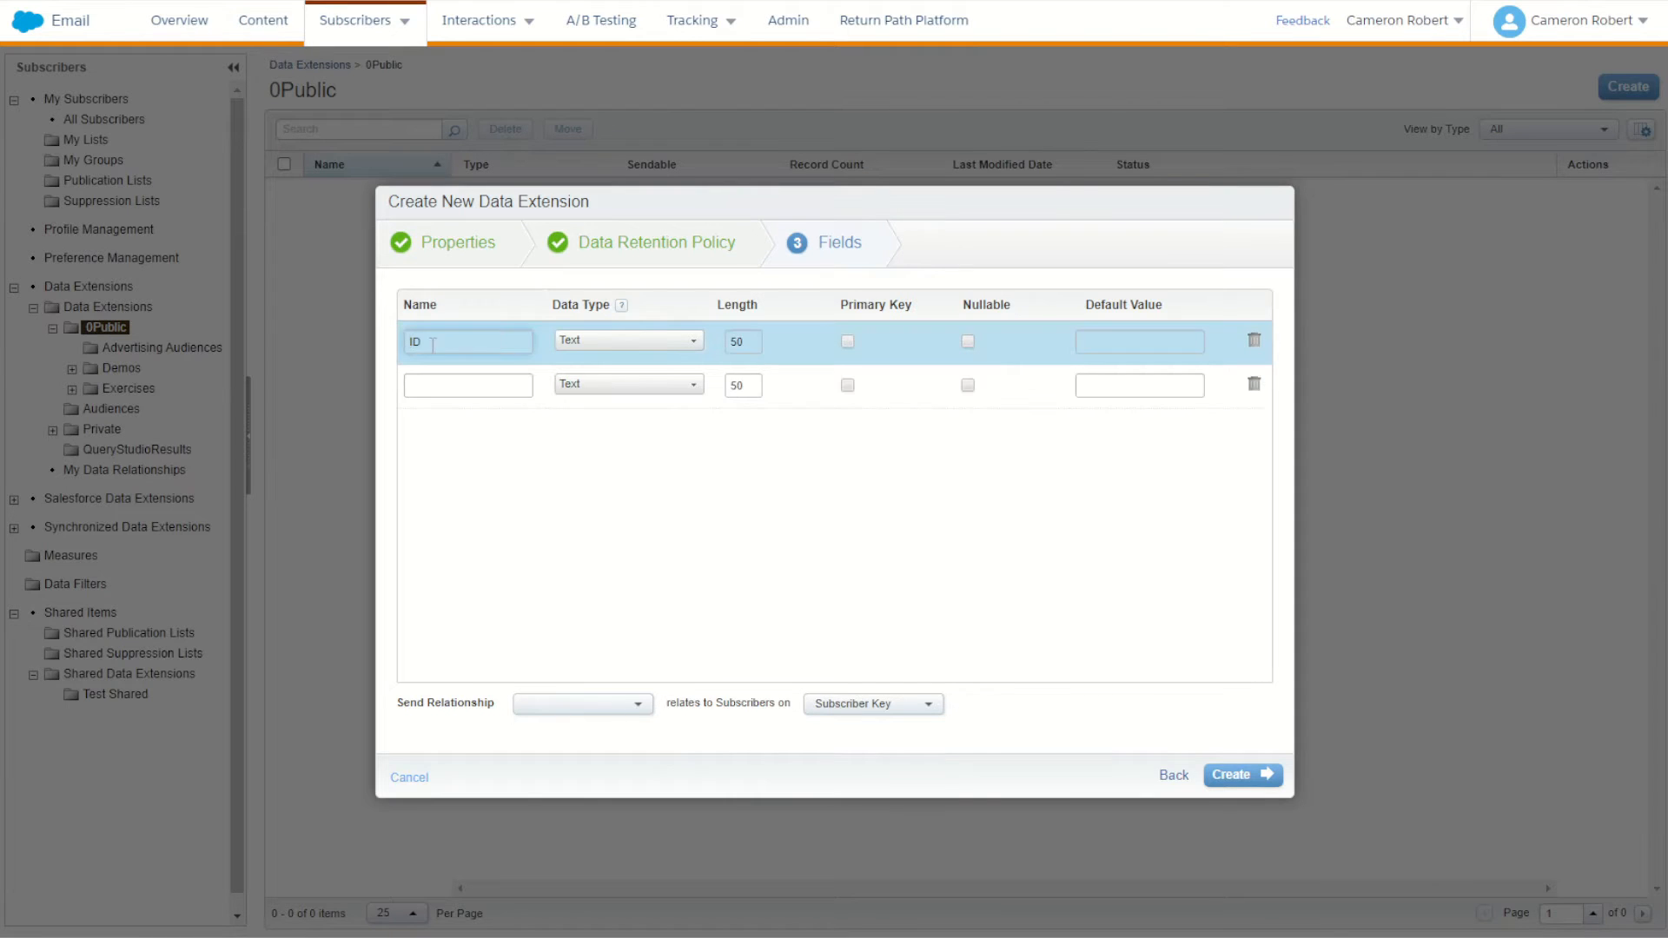
# Check the length of the first ID value in SampleRows.csv and make the ID field the primary key.
pyautogui.click(743, 341)
pyautogui.hotkey('ctrl', 'Tab')
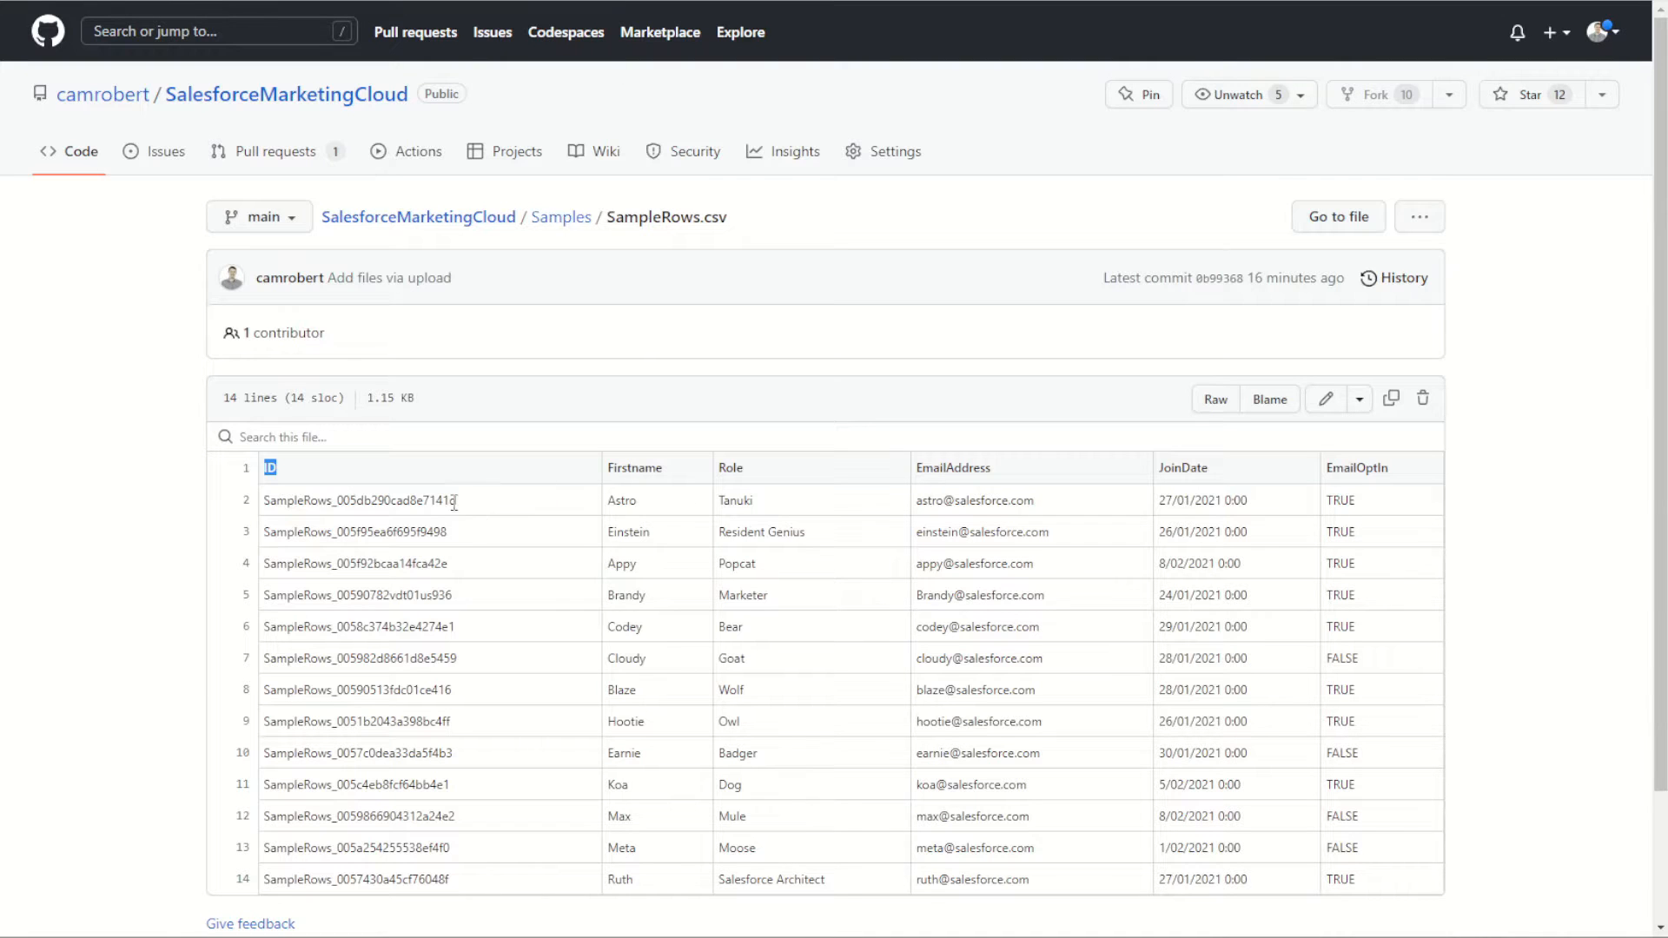
pyautogui.moveTo(457, 501); pyautogui.dragTo(265, 512)
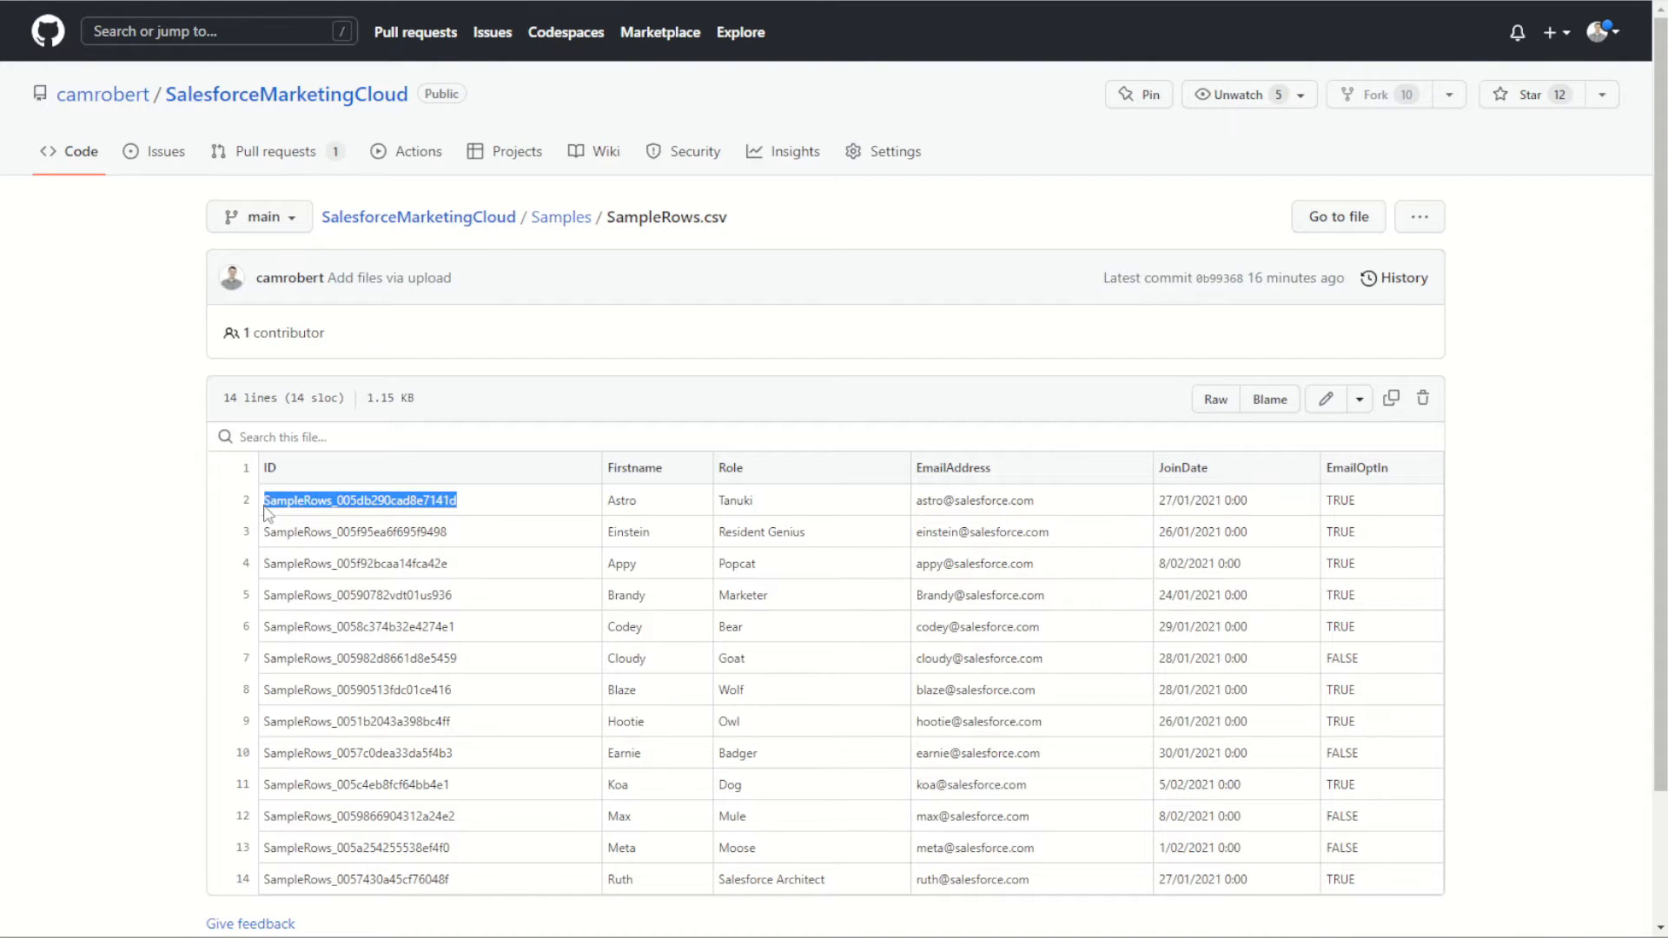
pyautogui.hotkey('ctrl', 'Tab')
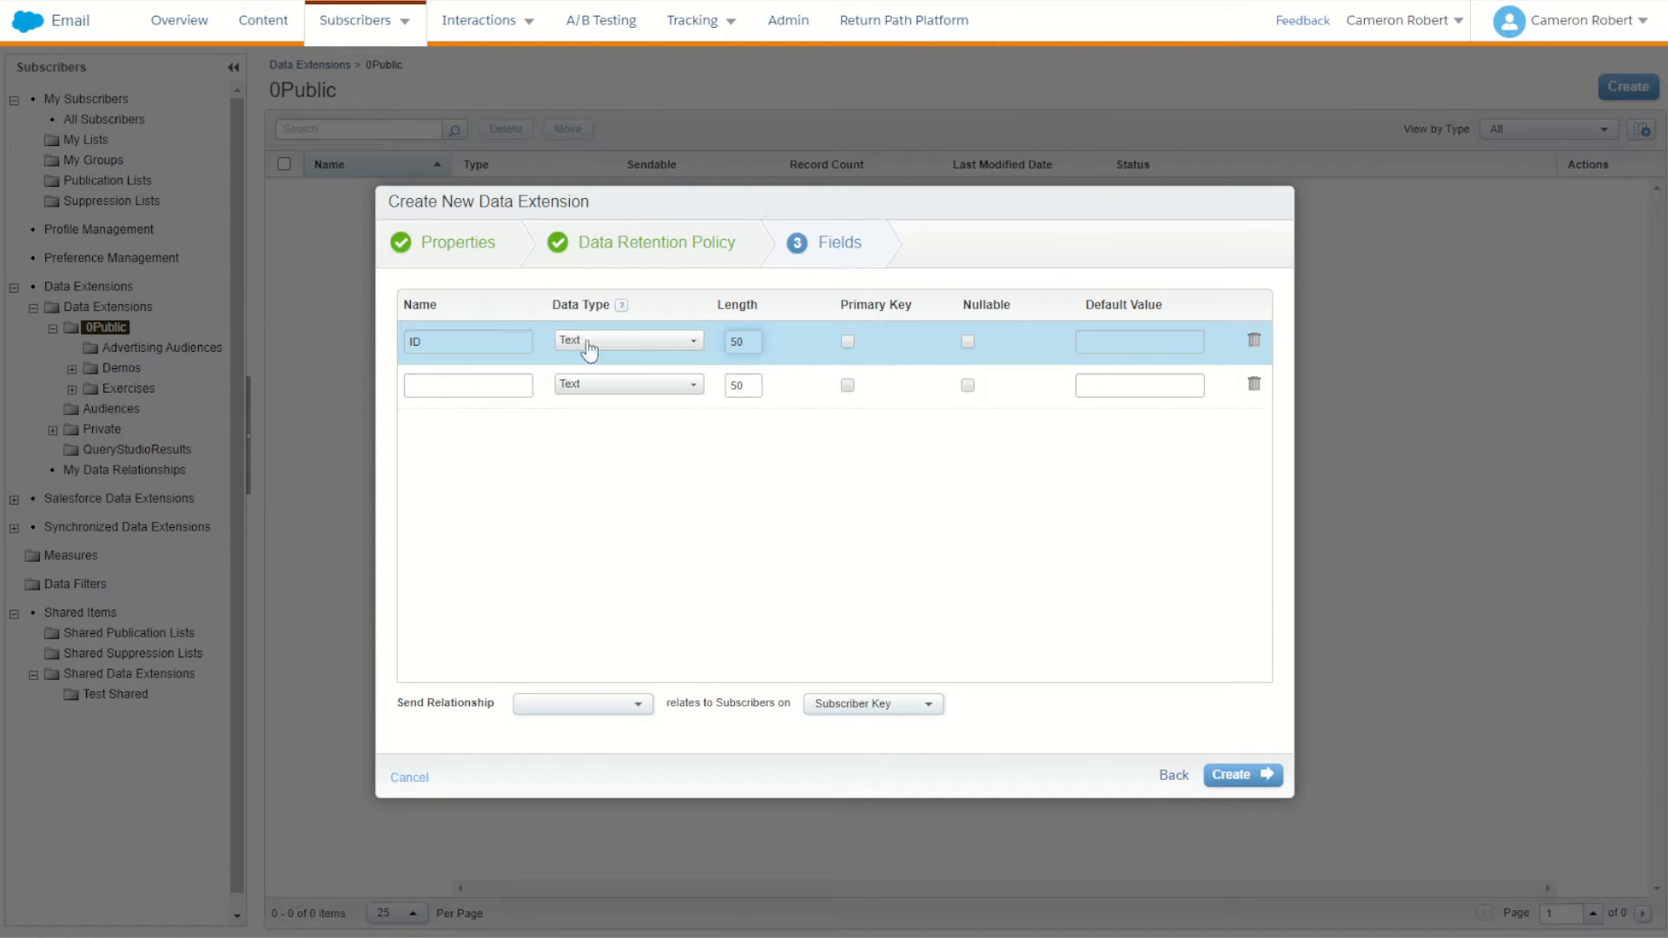
pyautogui.click(847, 344)
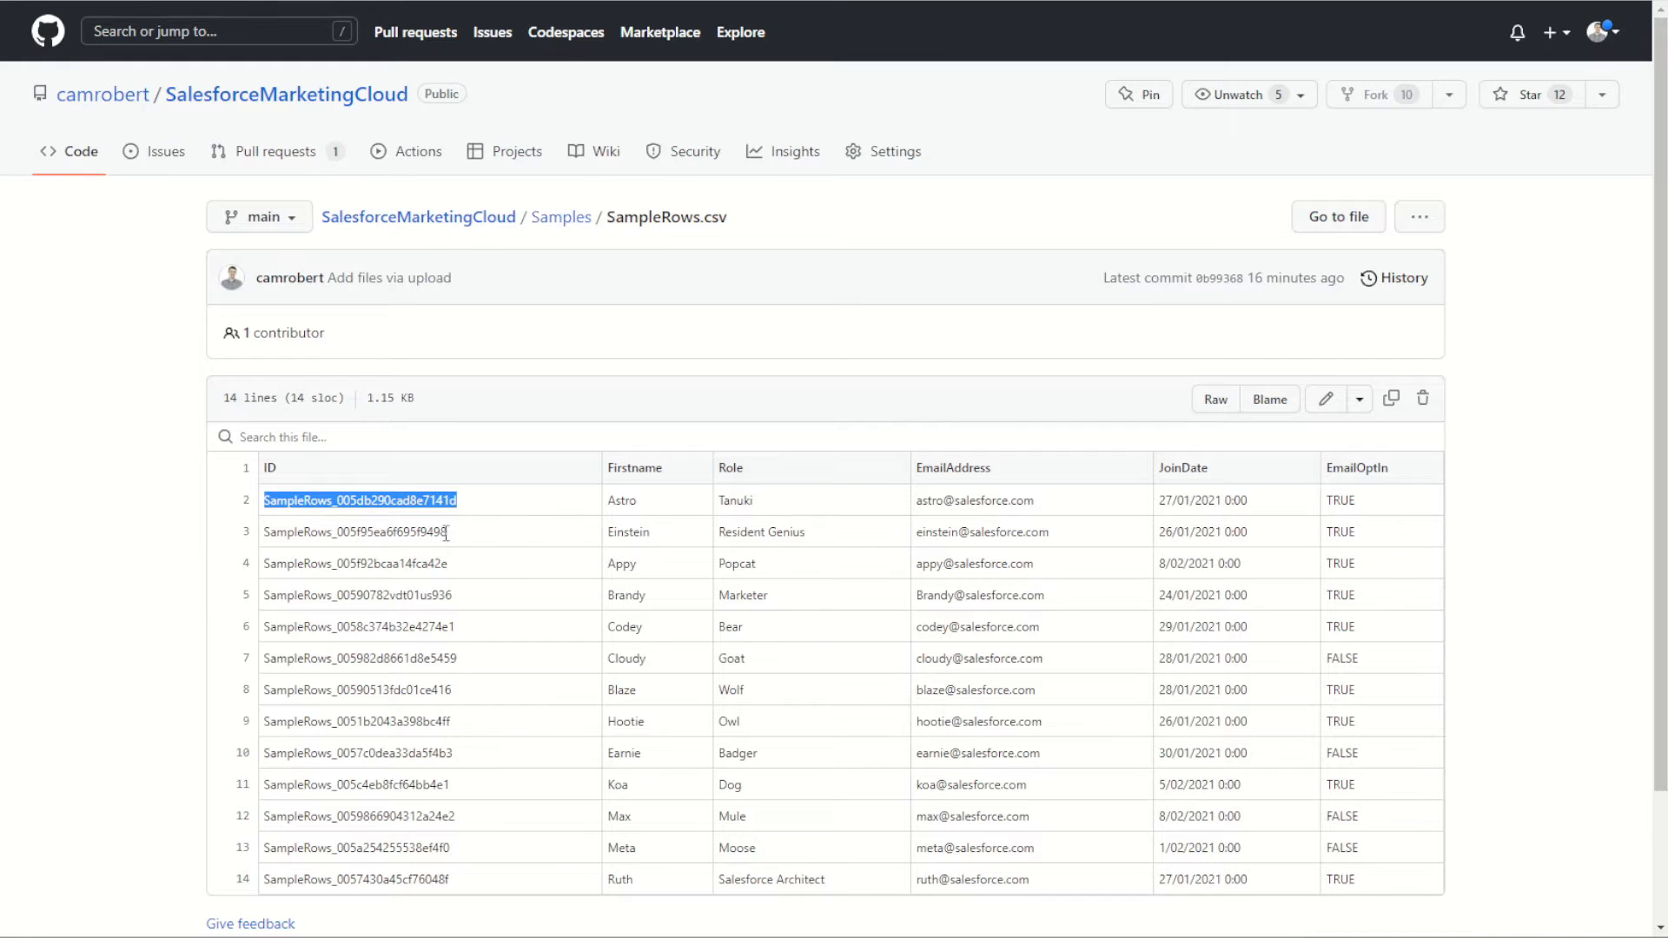
# Copy the Firstname header from SampleRows.csv and add it as the second text field of the data extension.
pyautogui.doubleClick(642, 469)
pyautogui.hotkey('ctrl', 'c')
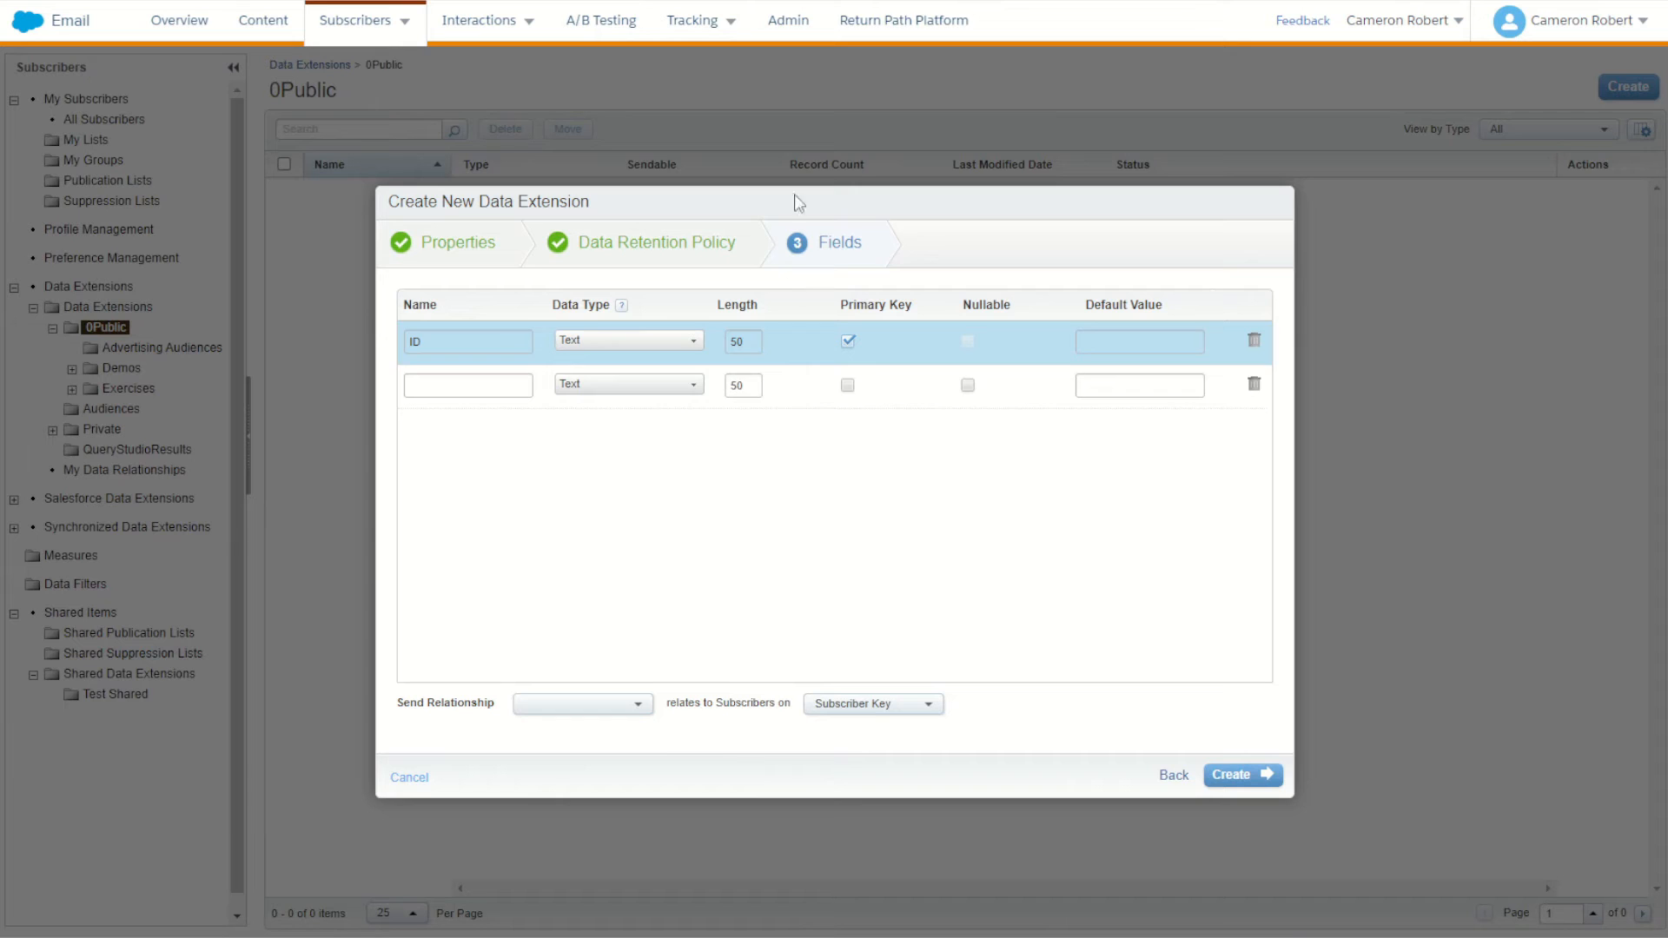
pyautogui.click(453, 386)
pyautogui.hotkey('ctrl', 'v')
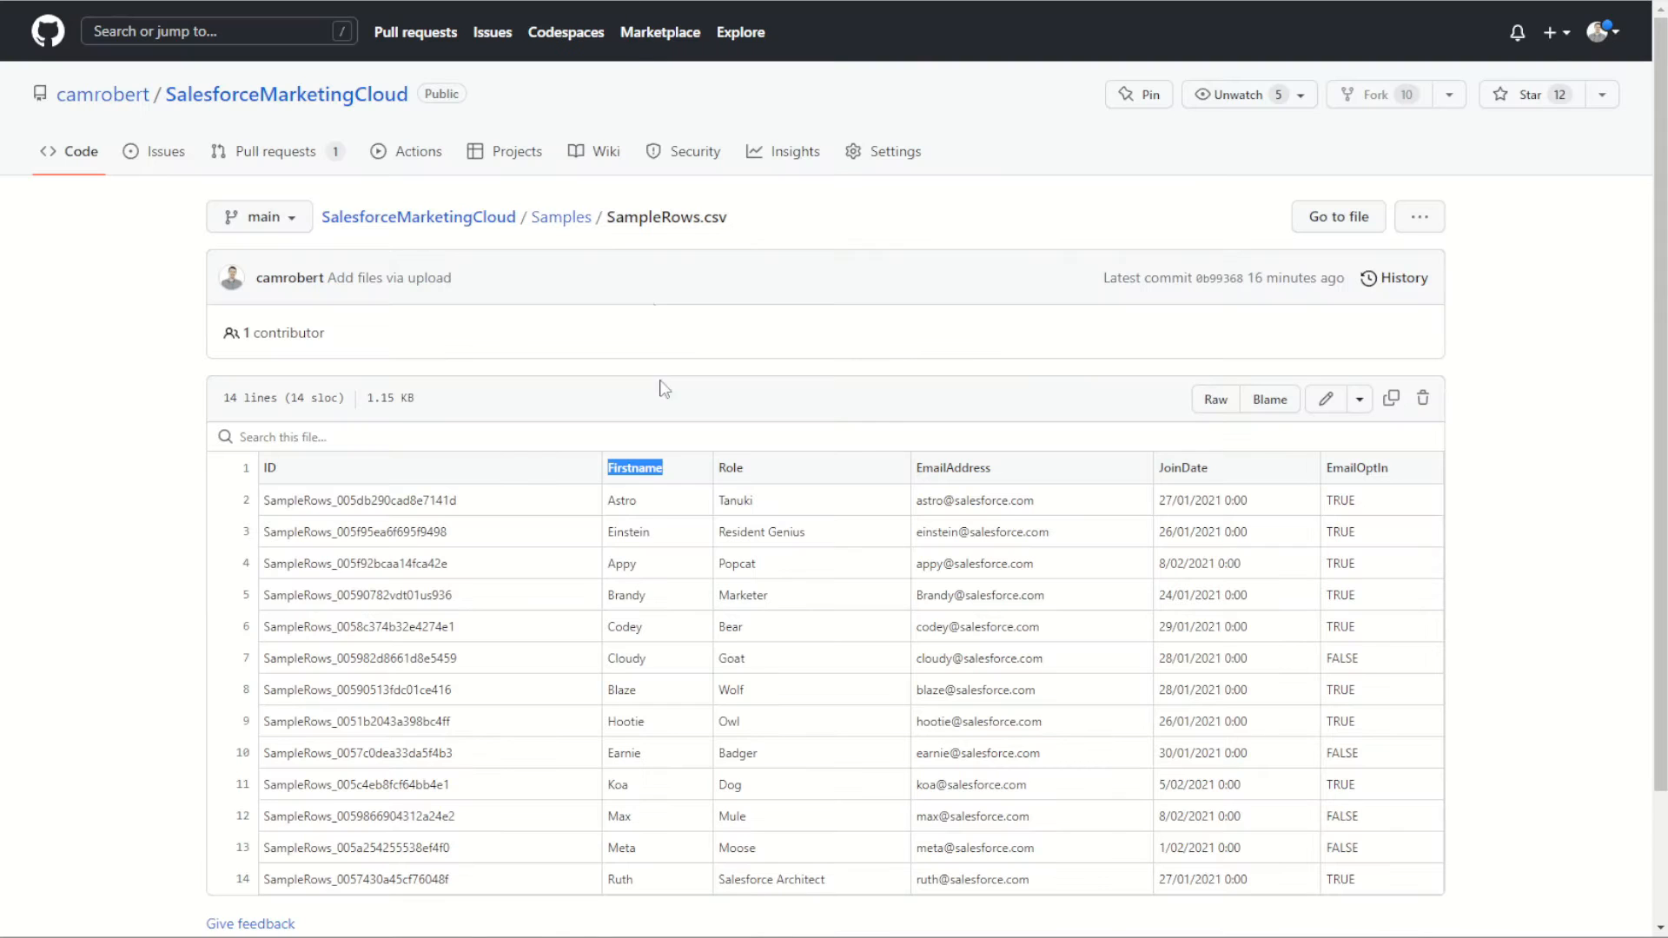
# Look over the first-name values, copy the Role header from SampleRows.csv and add it as the third text field.
pyautogui.moveTo(624, 501); pyautogui.dragTo(651, 736)
pyautogui.click(652, 737)
pyautogui.doubleClick(733, 470)
pyautogui.hotkey('ctrl', 'c')
pyautogui.hotkey('alt', 'Tab')
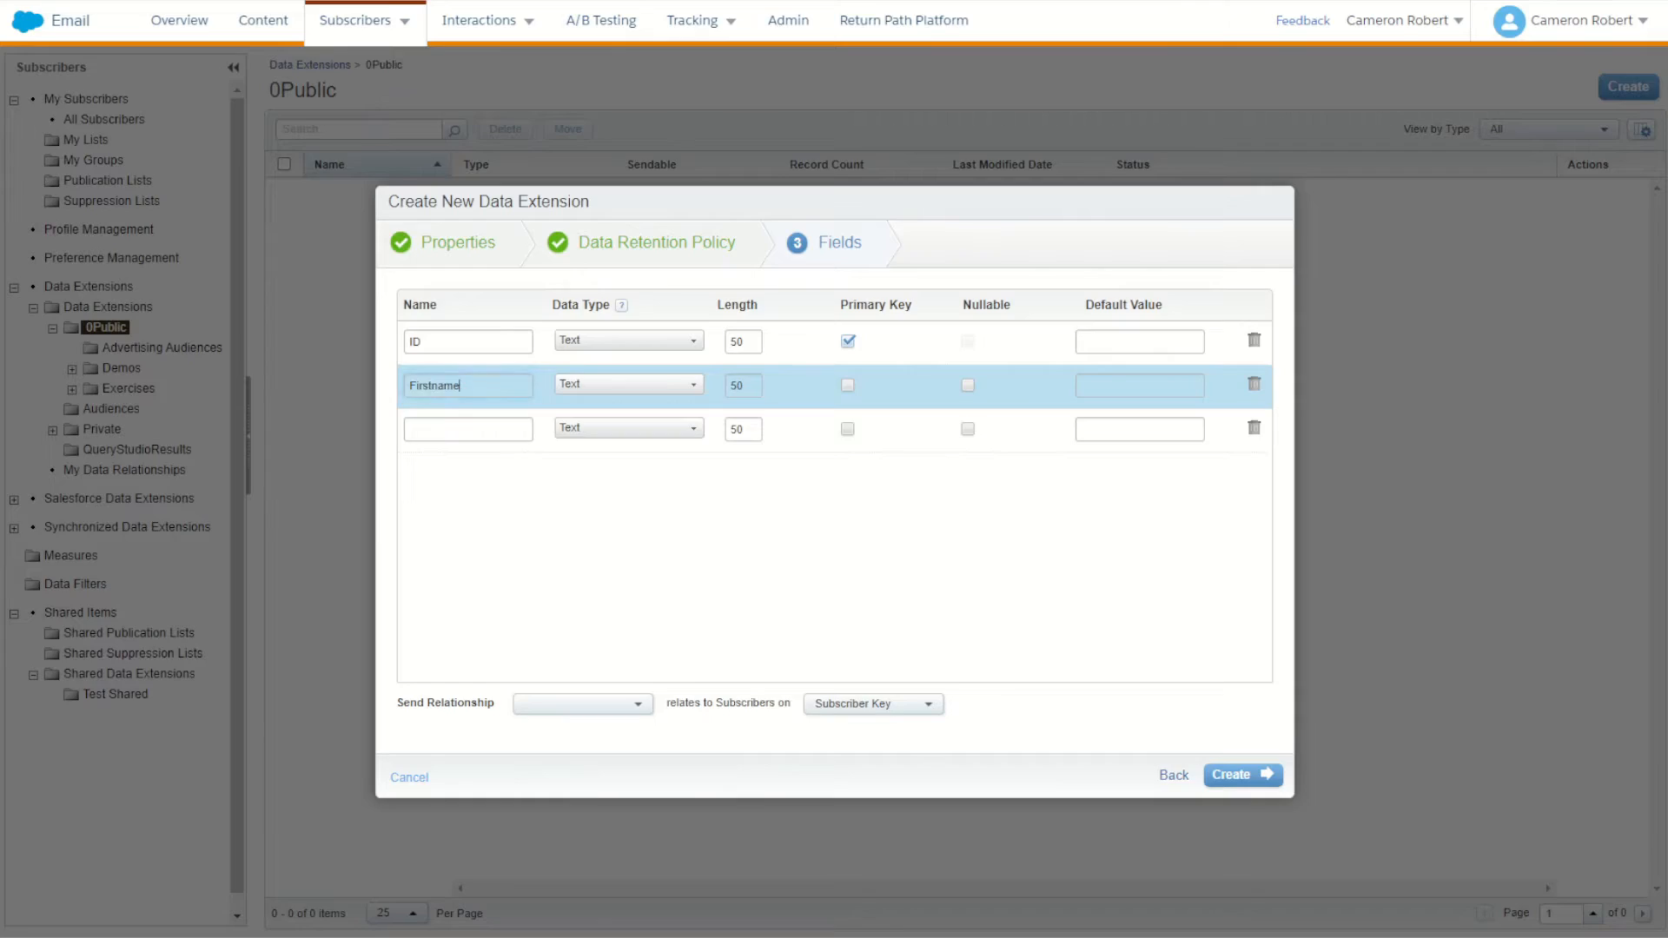
pyautogui.click(491, 434)
pyautogui.hotkey('ctrl', 'v')
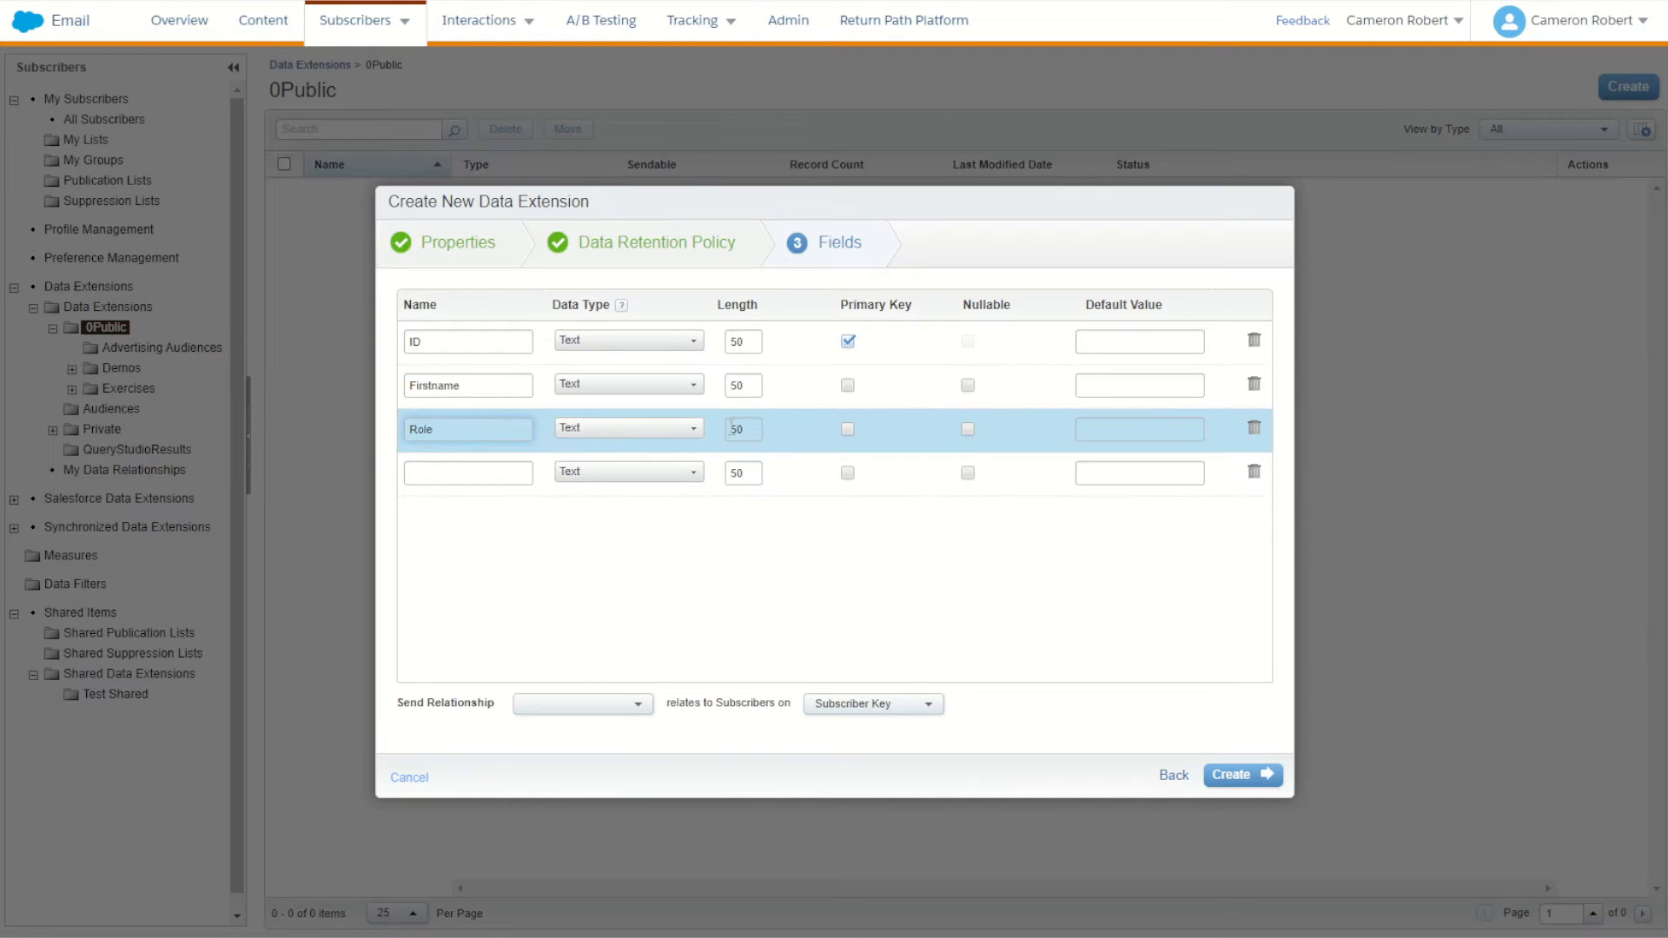
# Copy the EmailAddress header from SampleRows.csv on GitHub and use it as the fourth field's name in the data extension.
pyautogui.hotkey('alt', 'Tab')
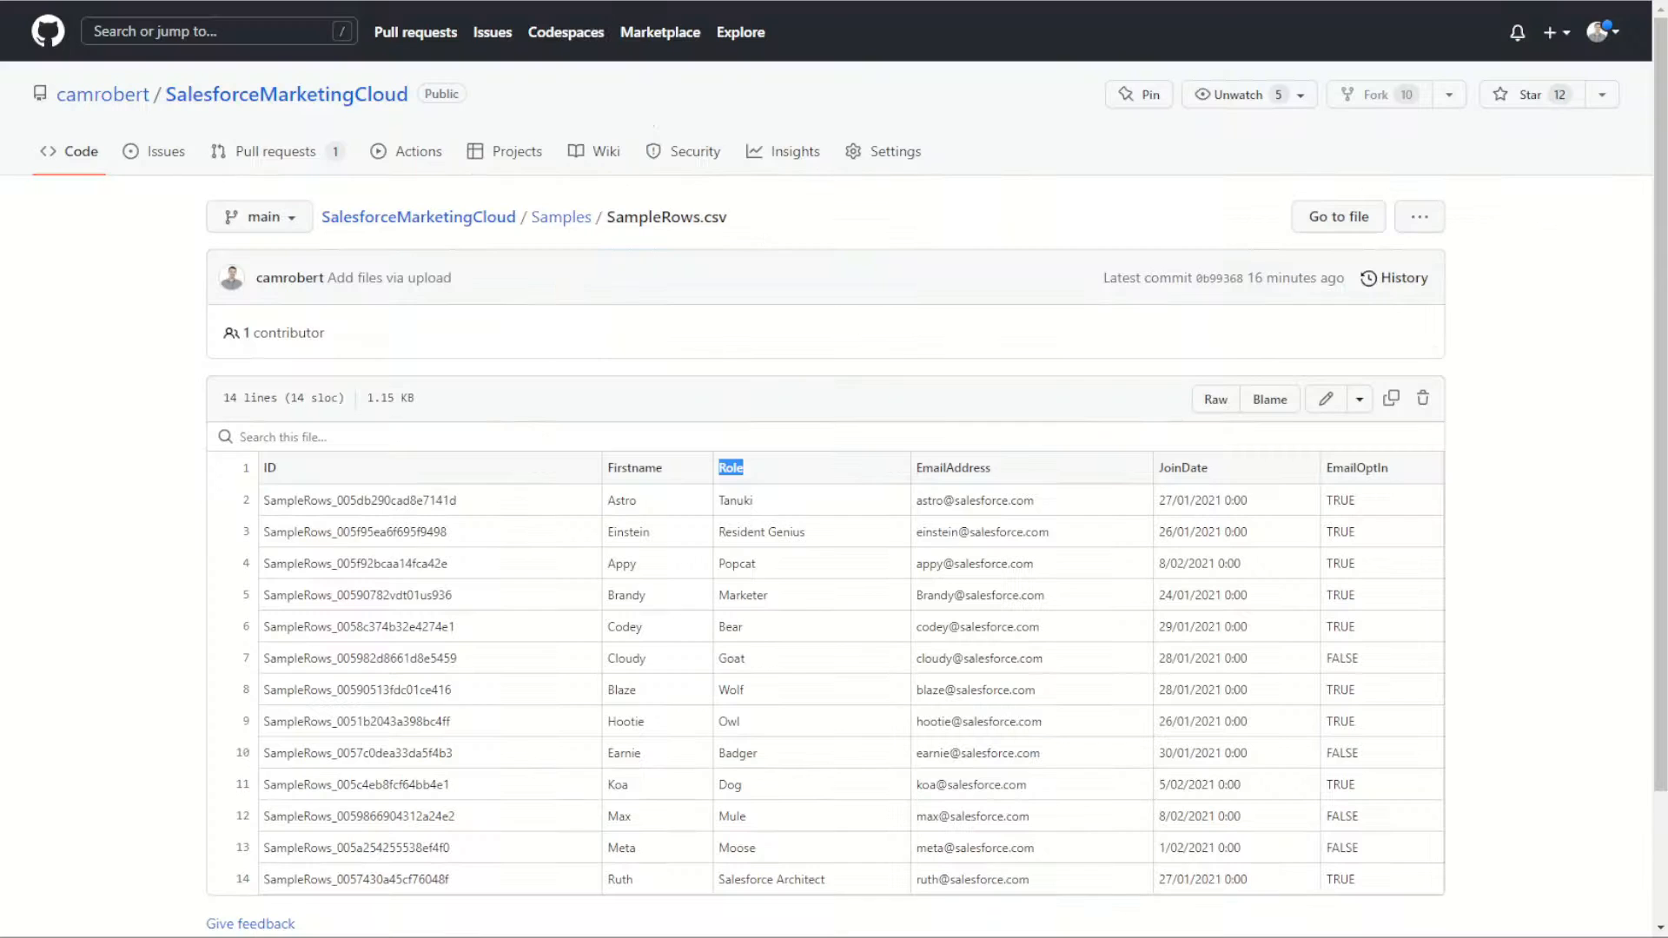
pyautogui.doubleClick(965, 474)
pyautogui.hotkey('ctrl', 'c')
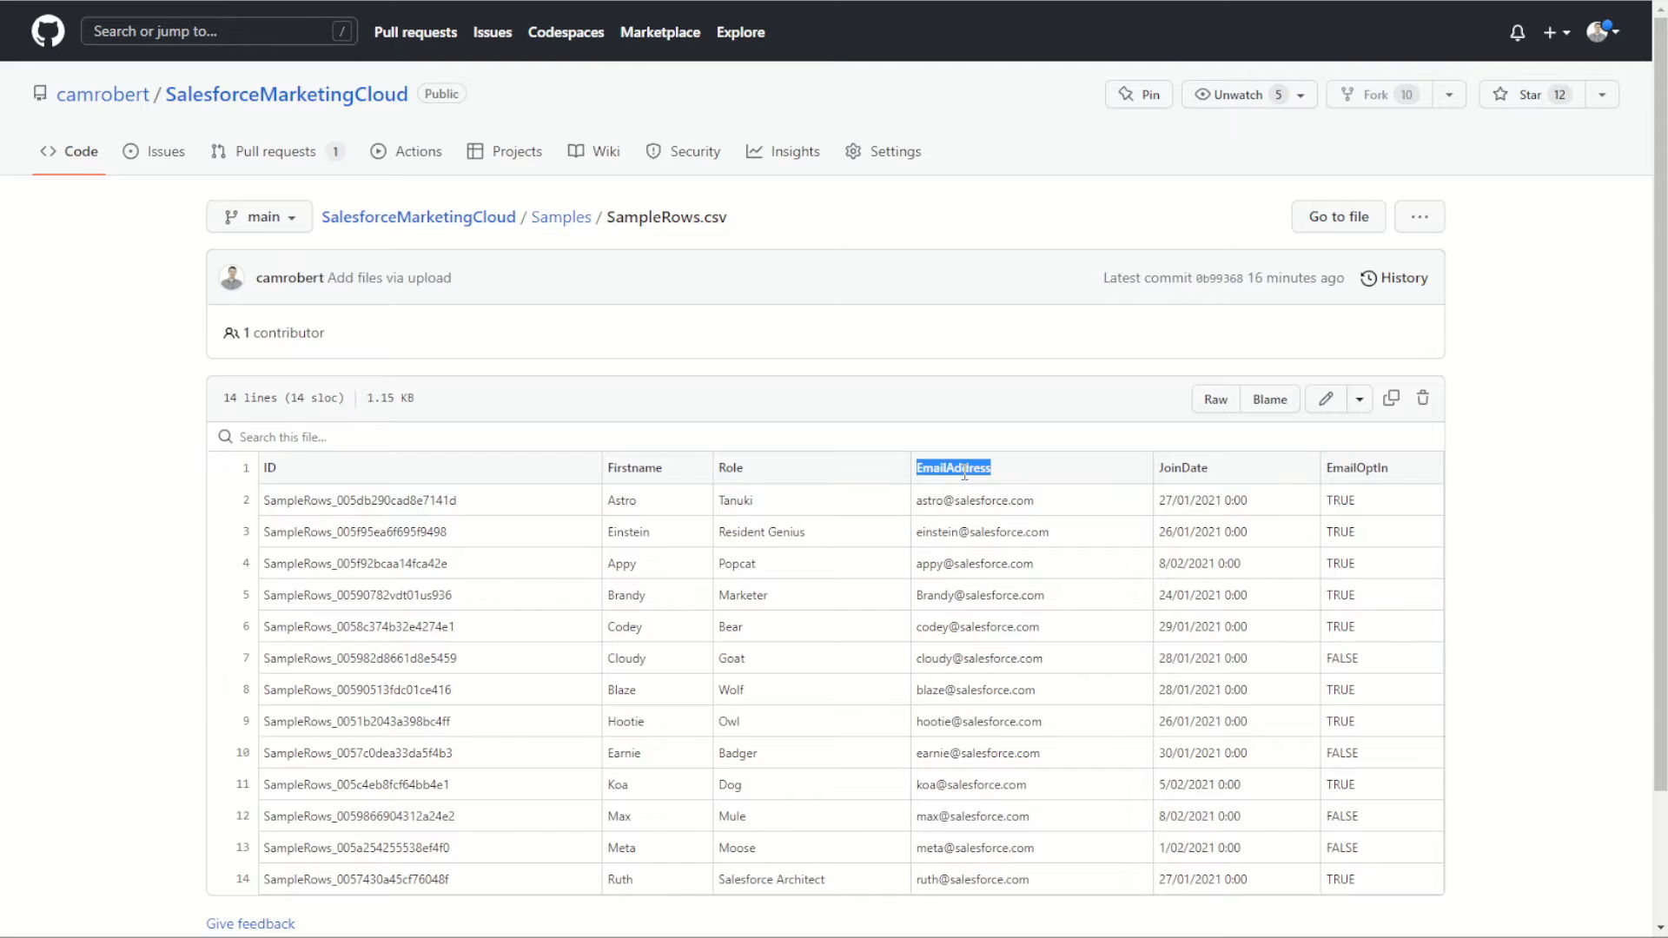
pyautogui.hotkey('alt', 'Tab')
pyautogui.click(469, 476)
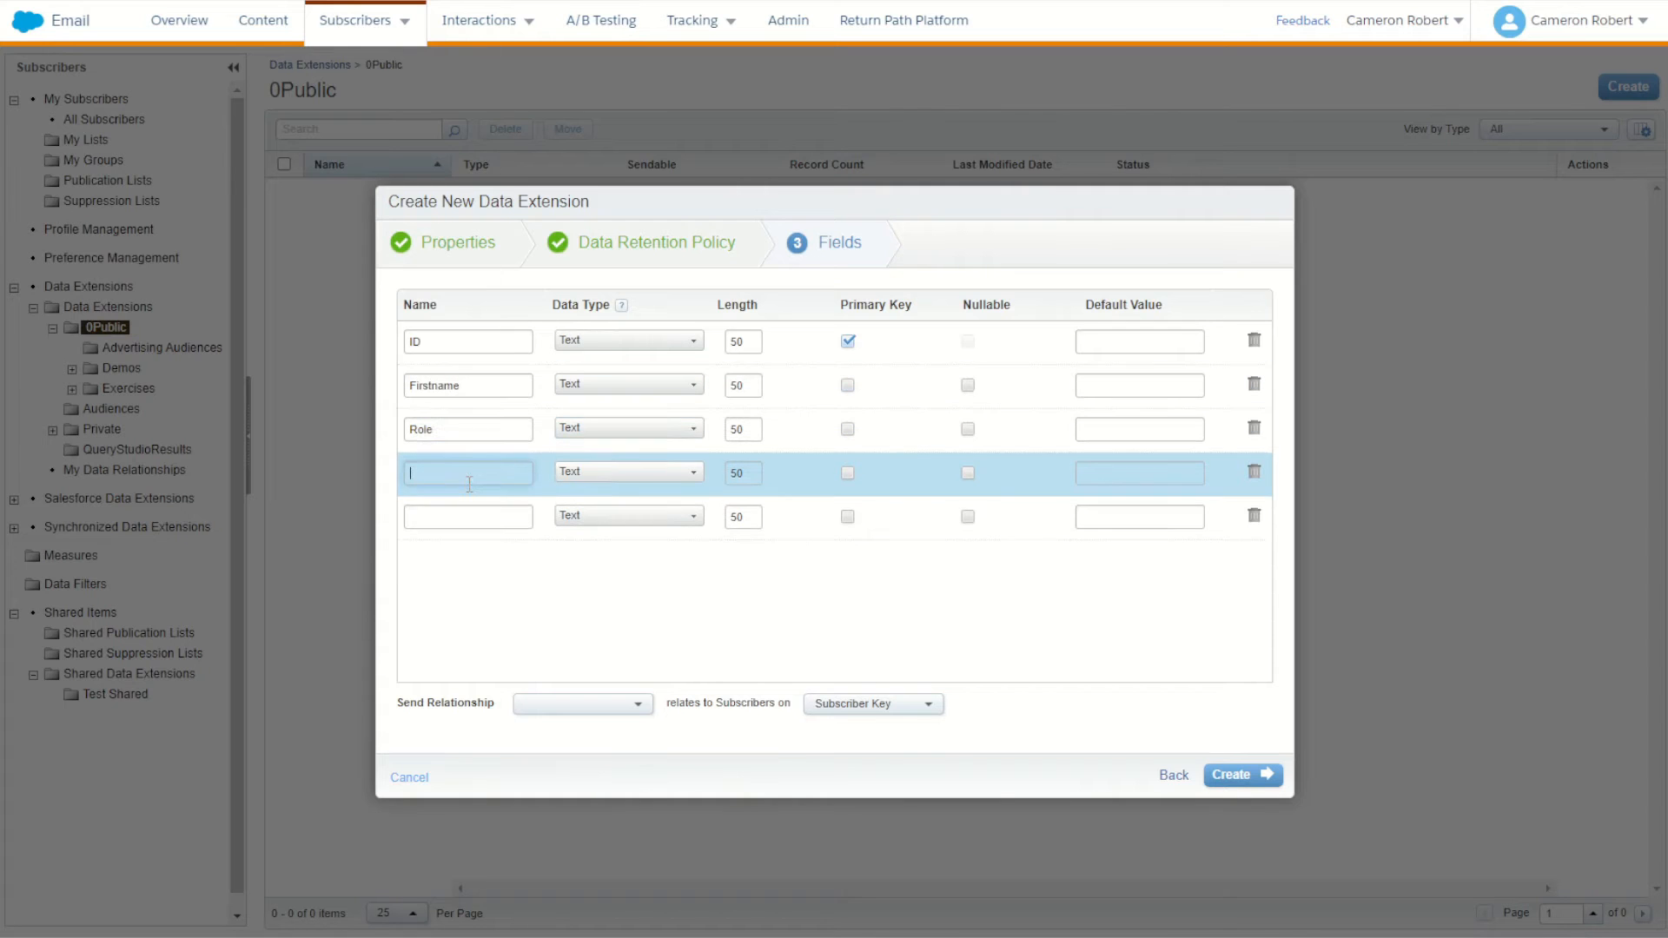
pyautogui.hotkey('ctrl', 'v')
# Set the EmailAddress field's data type to EmailAddress and make the Firstname and Role fields nullable.
pyautogui.click(611, 474)
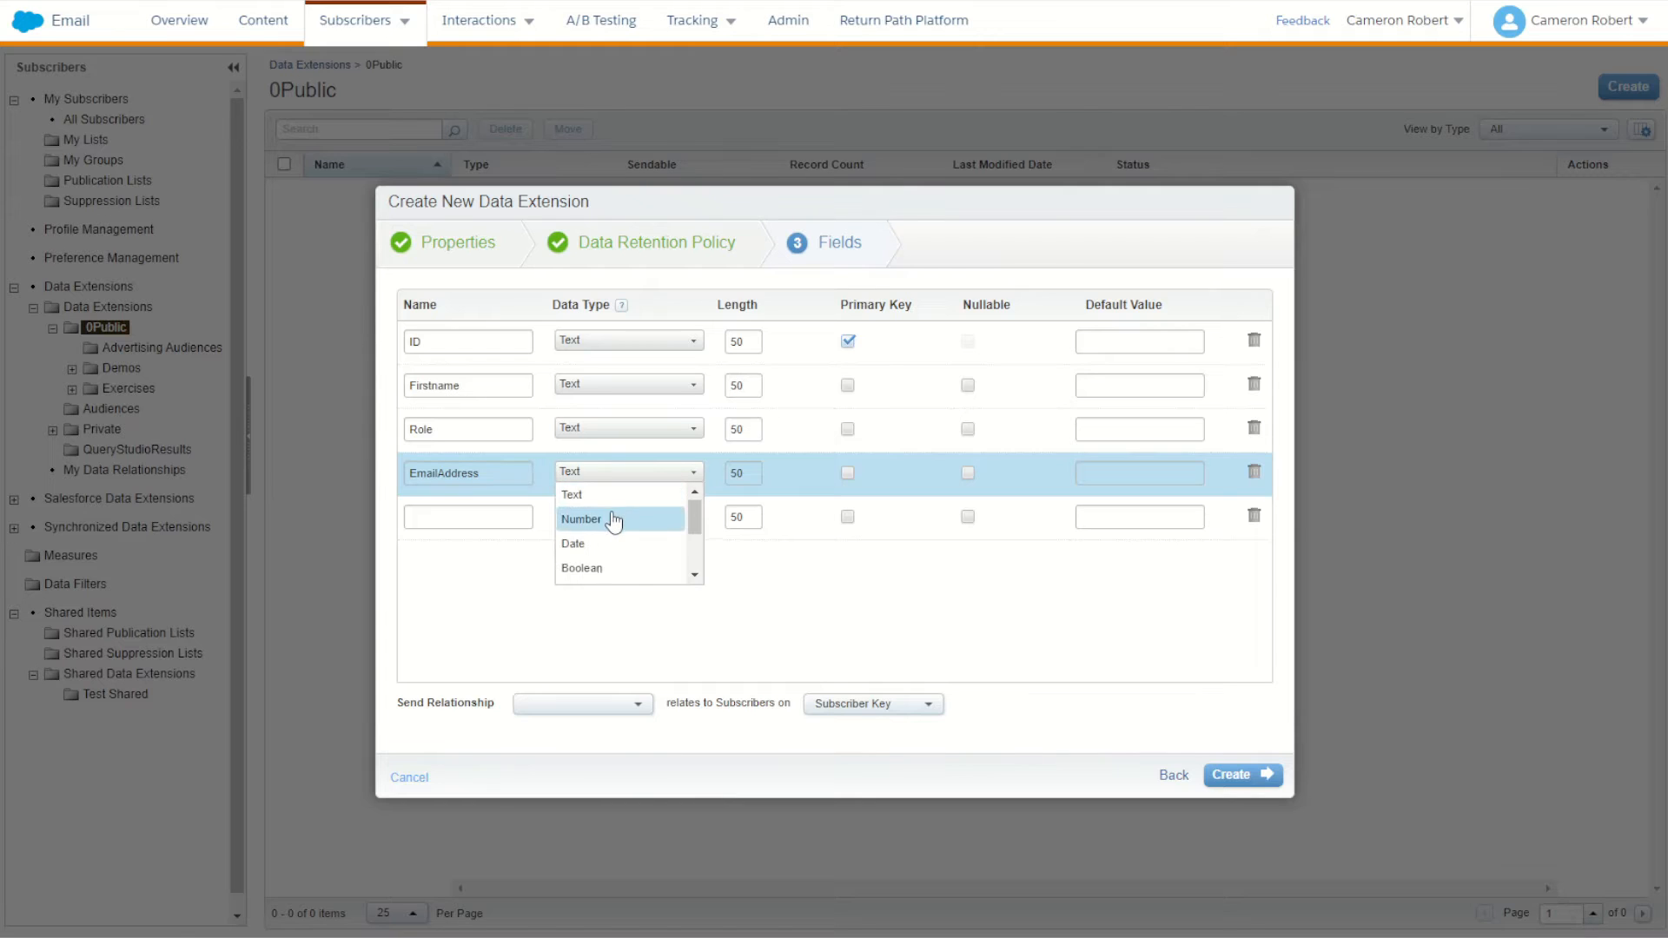
pyautogui.scroll(-2, 614, 512)
pyautogui.click(596, 498)
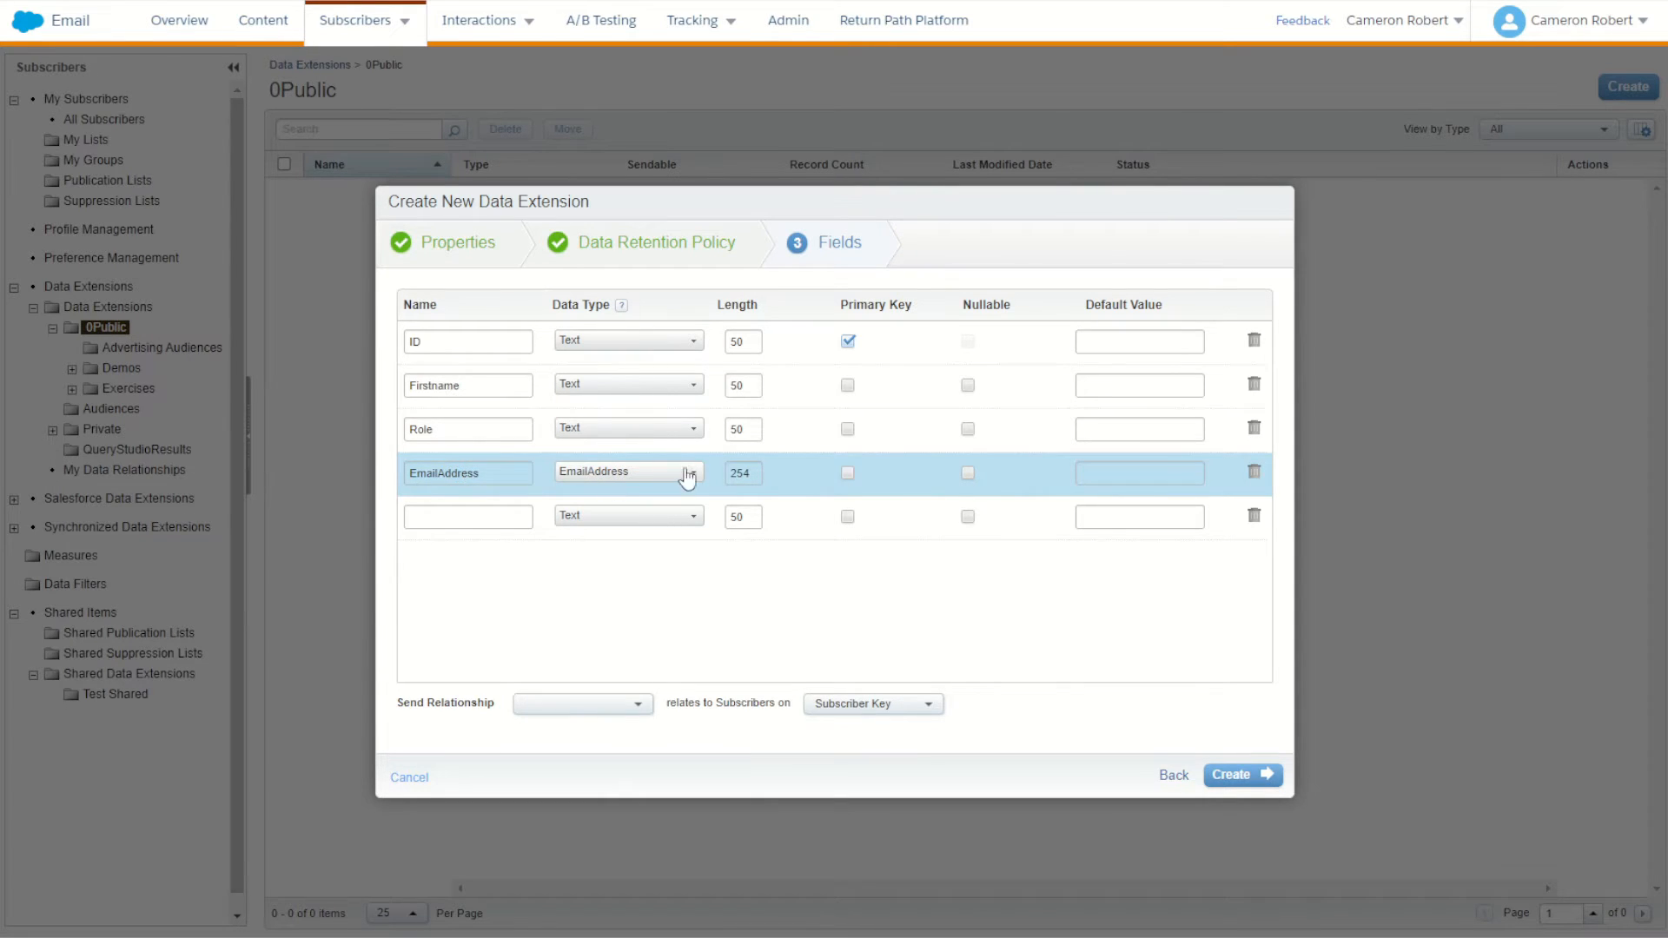
pyautogui.click(967, 385)
pyautogui.click(967, 429)
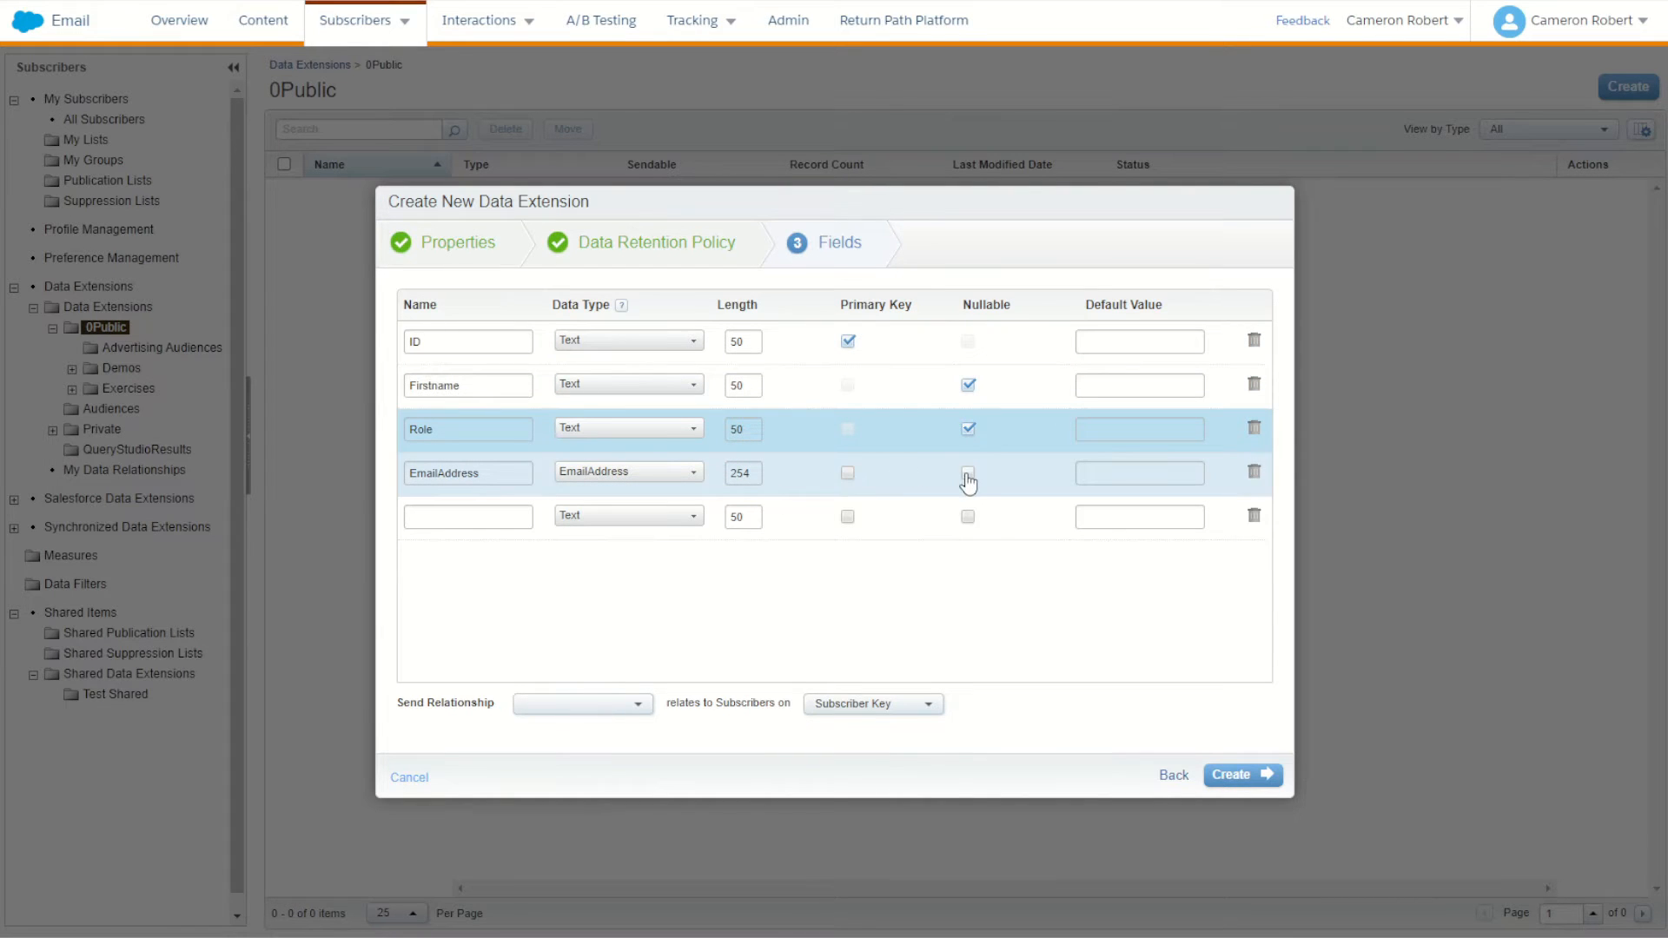
# Copy the JoinDate header from SampleRows.csv and add it as the fifth field with the Date data type.
pyautogui.click(646, 1)
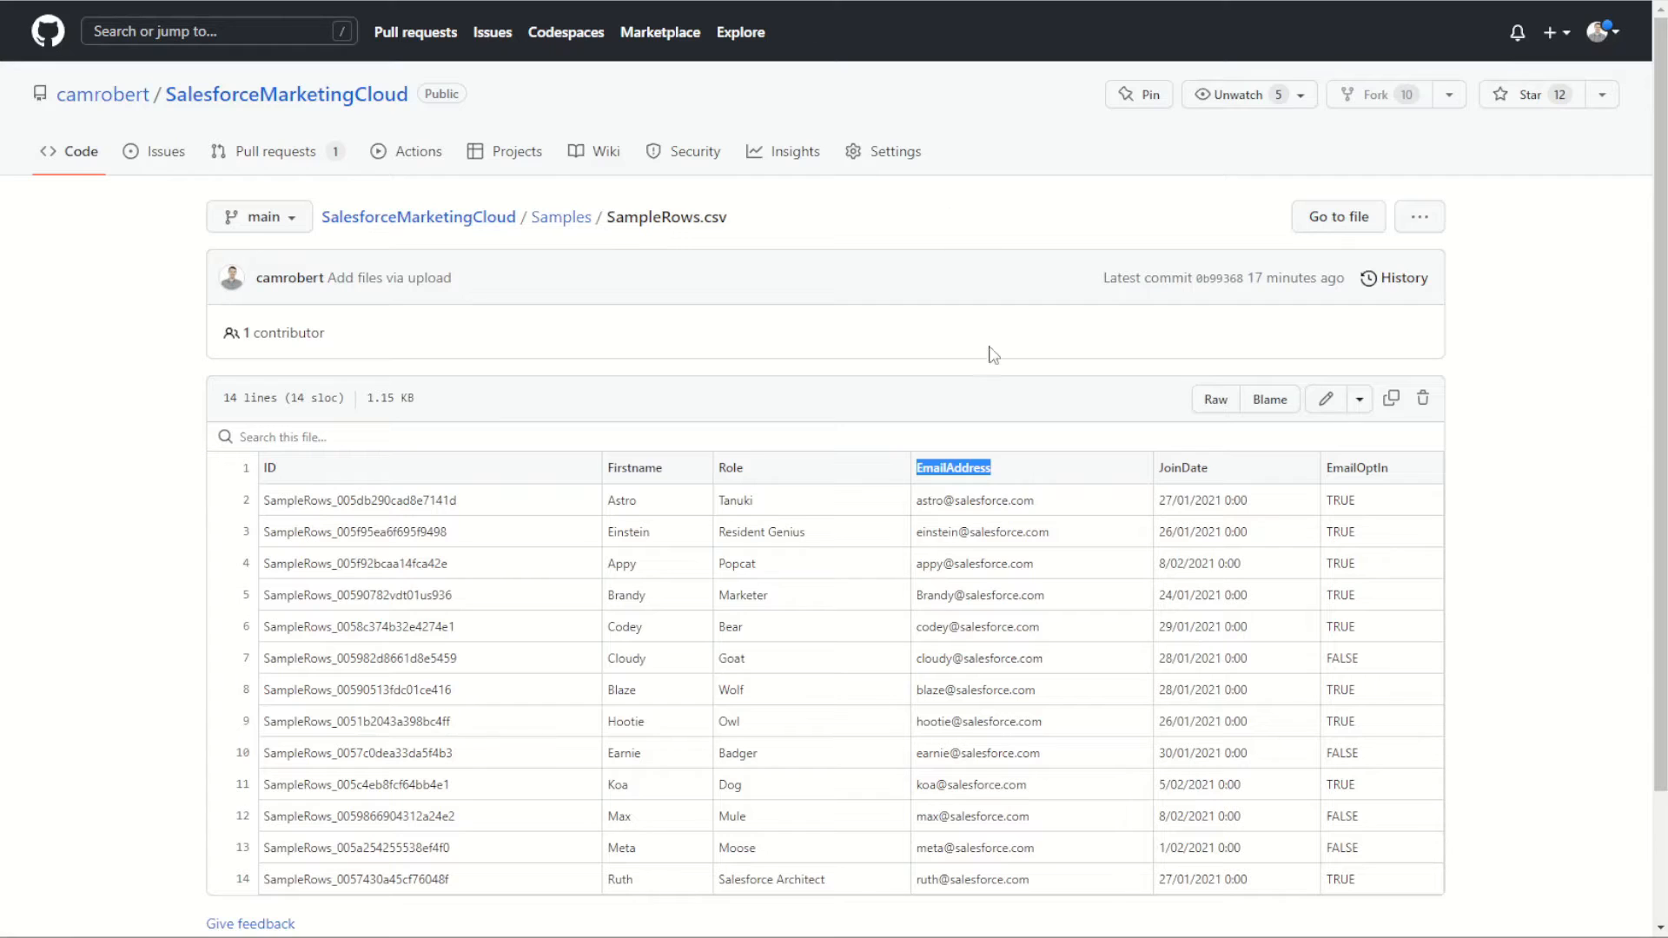
pyautogui.doubleClick(1198, 466)
pyautogui.hotkey('ctrl', 'c')
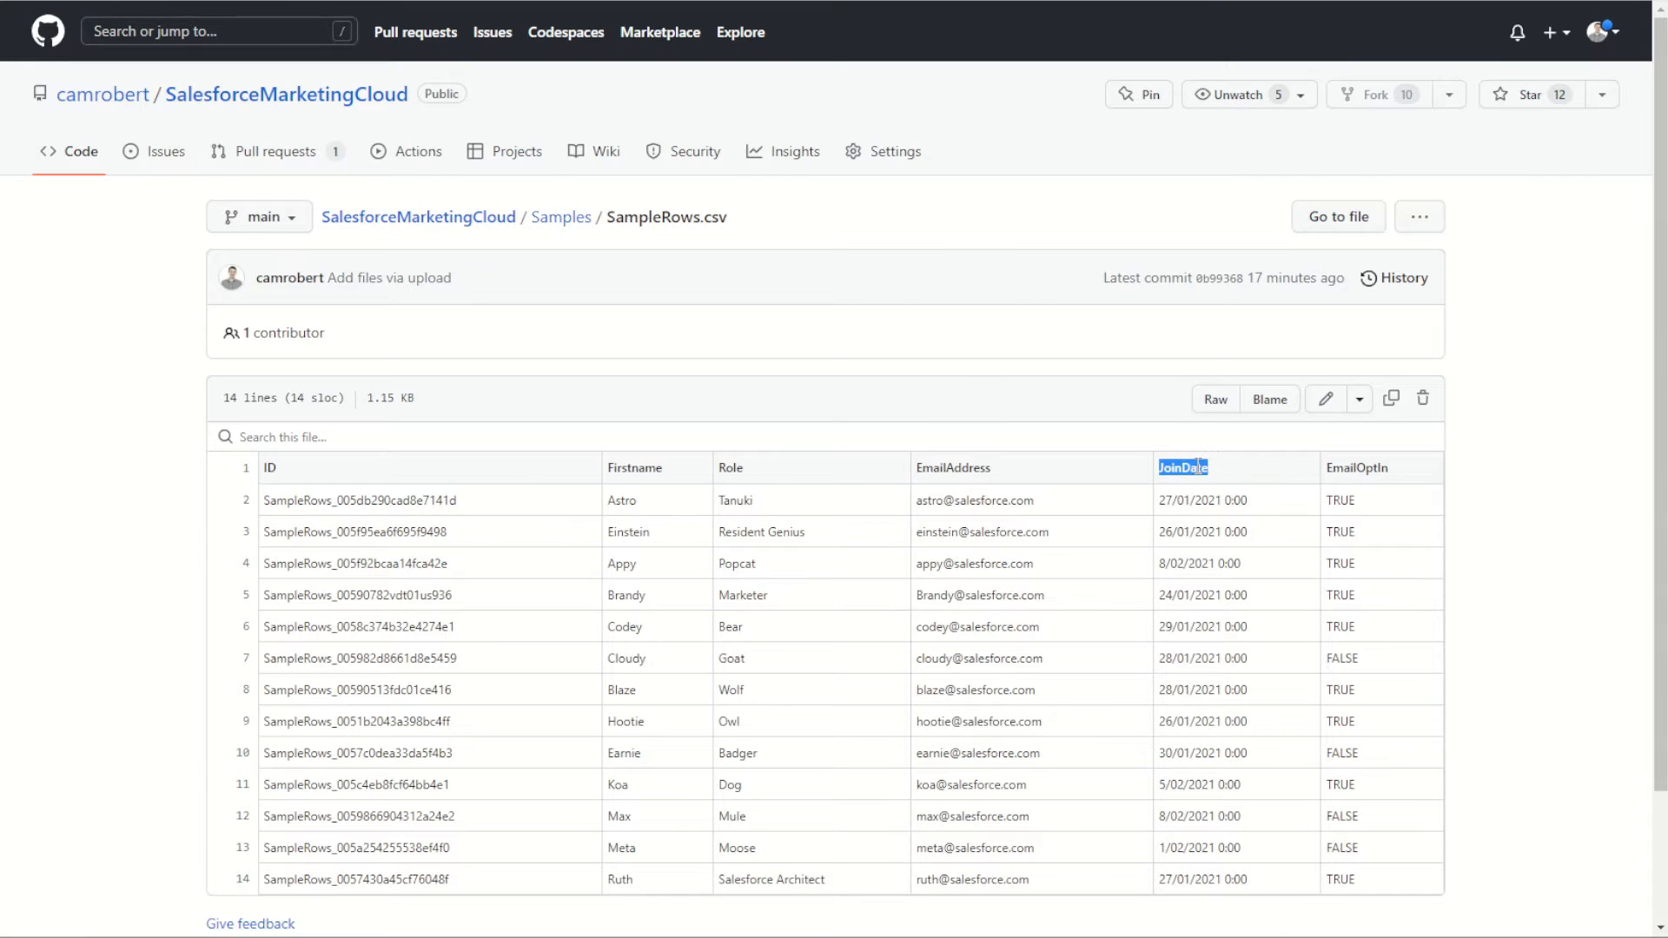
pyautogui.click(417, 1)
pyautogui.click(476, 511)
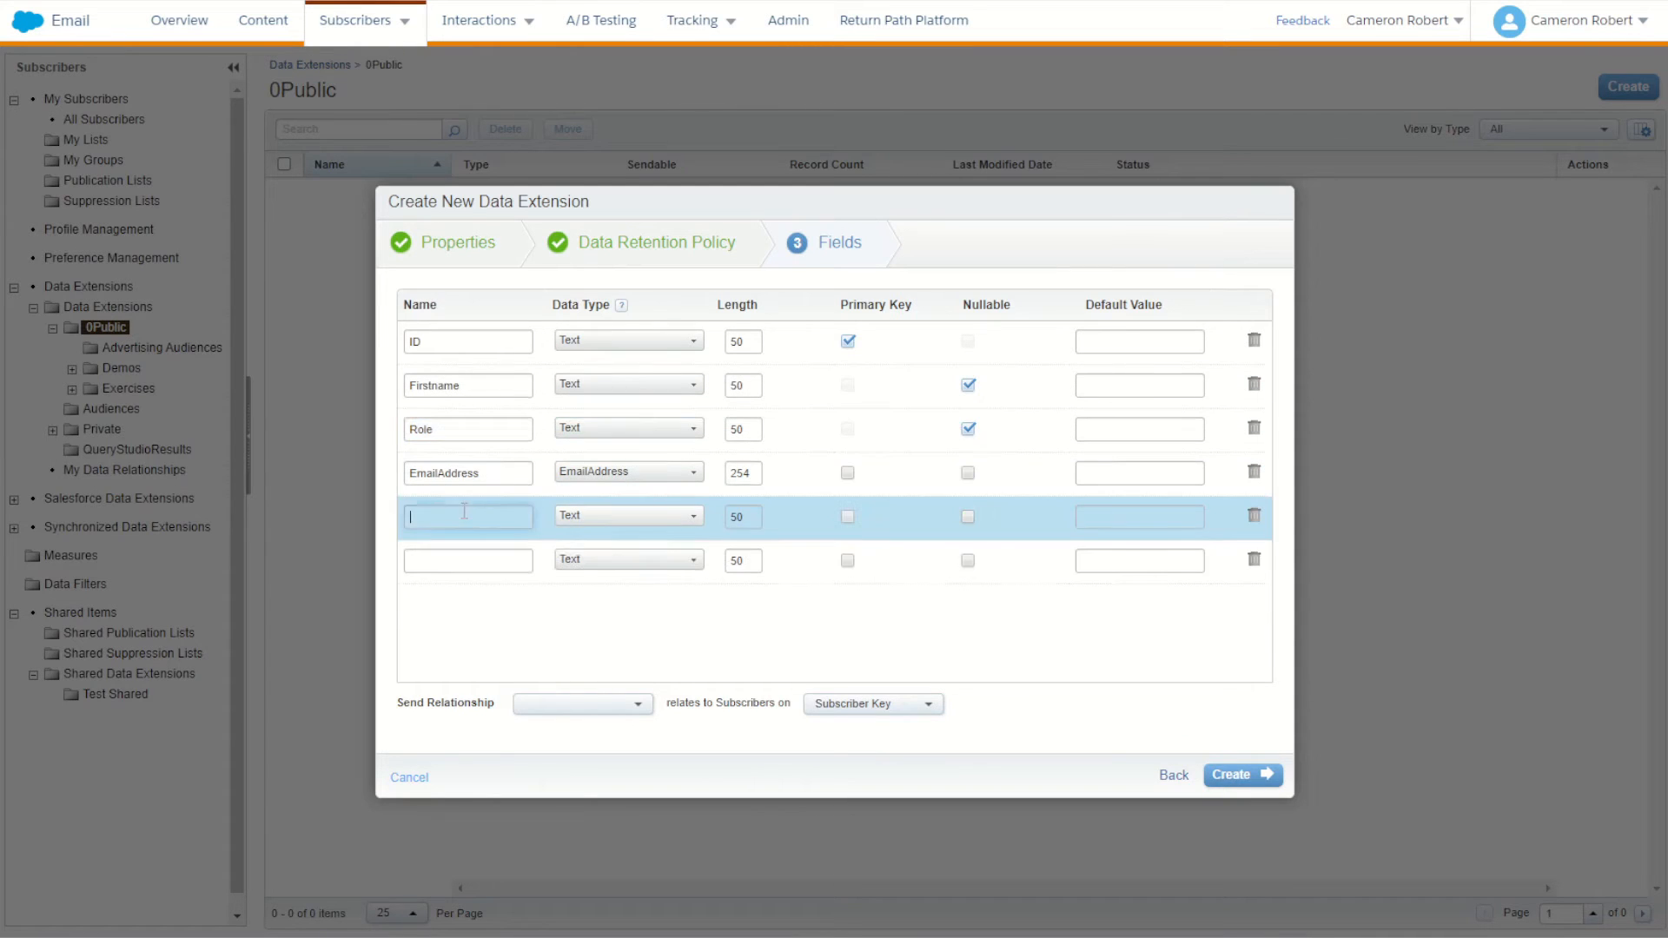
pyautogui.hotkey('ctrl', 'v')
pyautogui.click(578, 518)
pyautogui.click(619, 588)
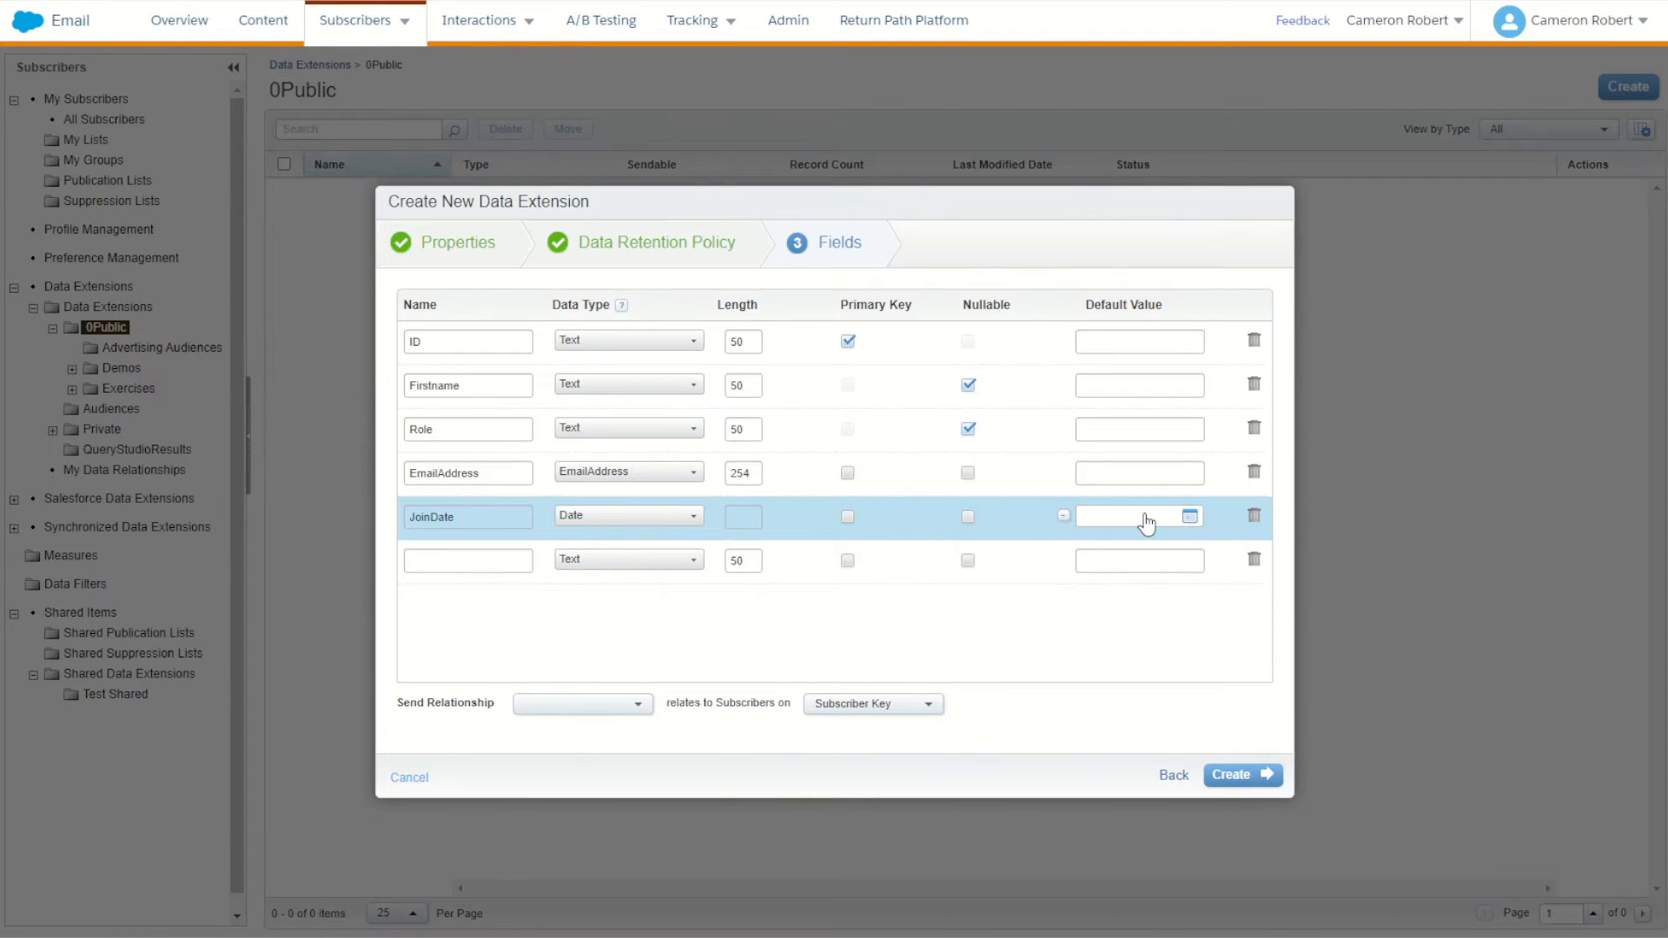
# Copy the EmailOptIn header from SampleRows.csv and add it as the sixth field with the Boolean data type.
pyautogui.hotkey('ctrl', 'Tab')
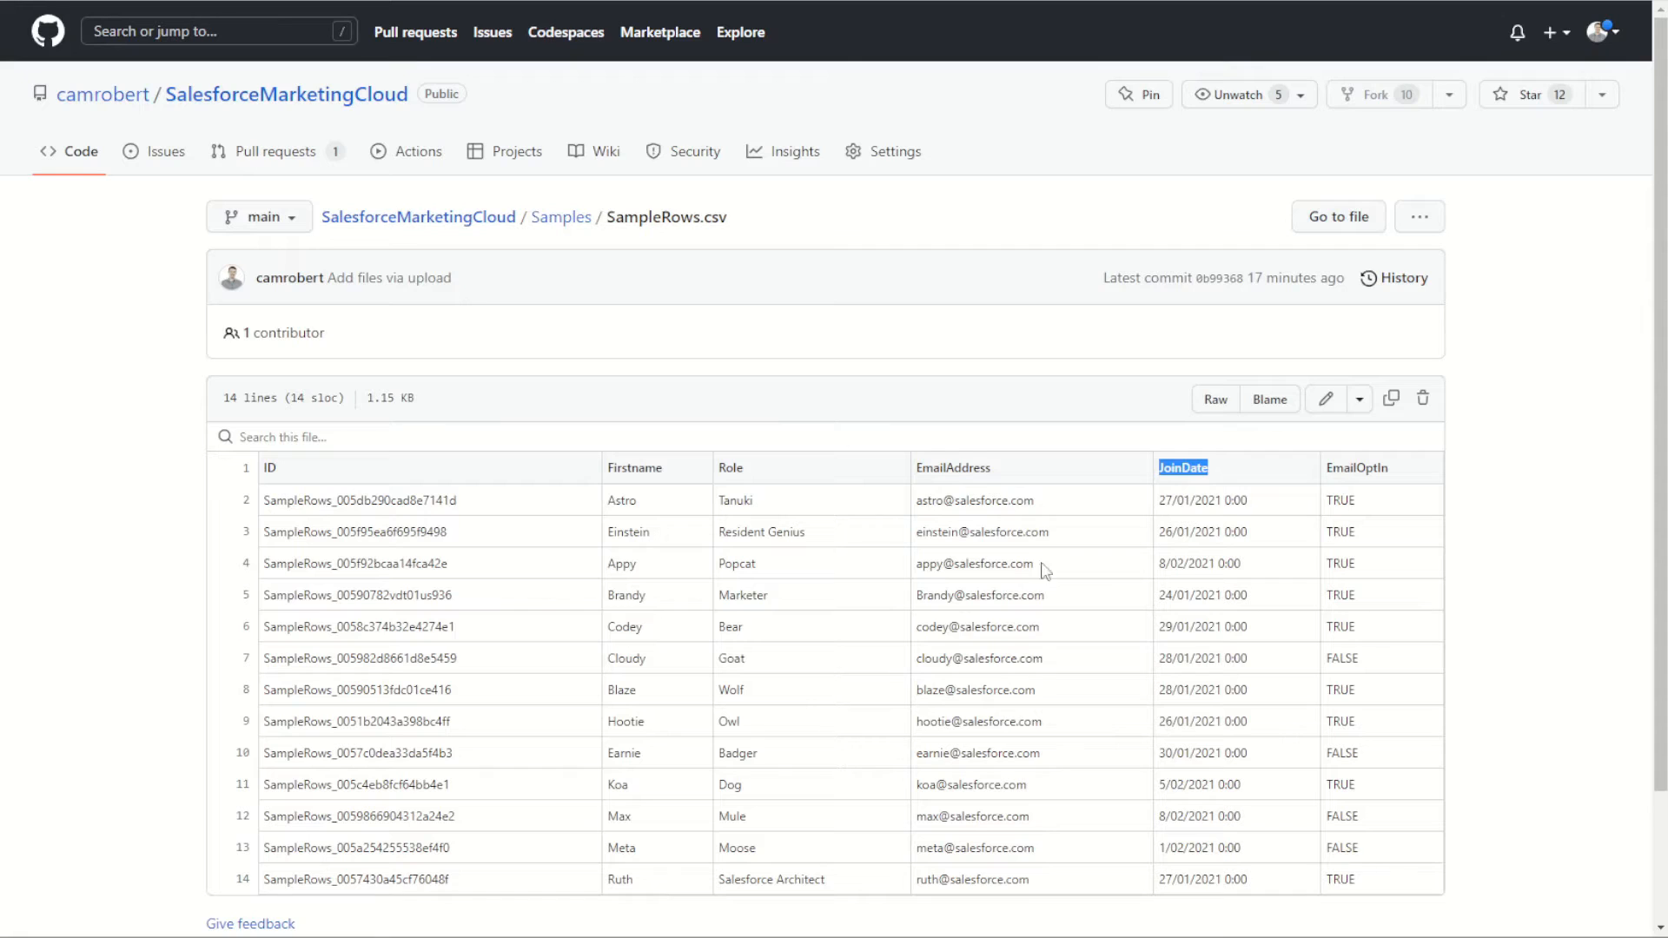
pyautogui.doubleClick(1360, 468)
pyautogui.hotkey('ctrl', 'c')
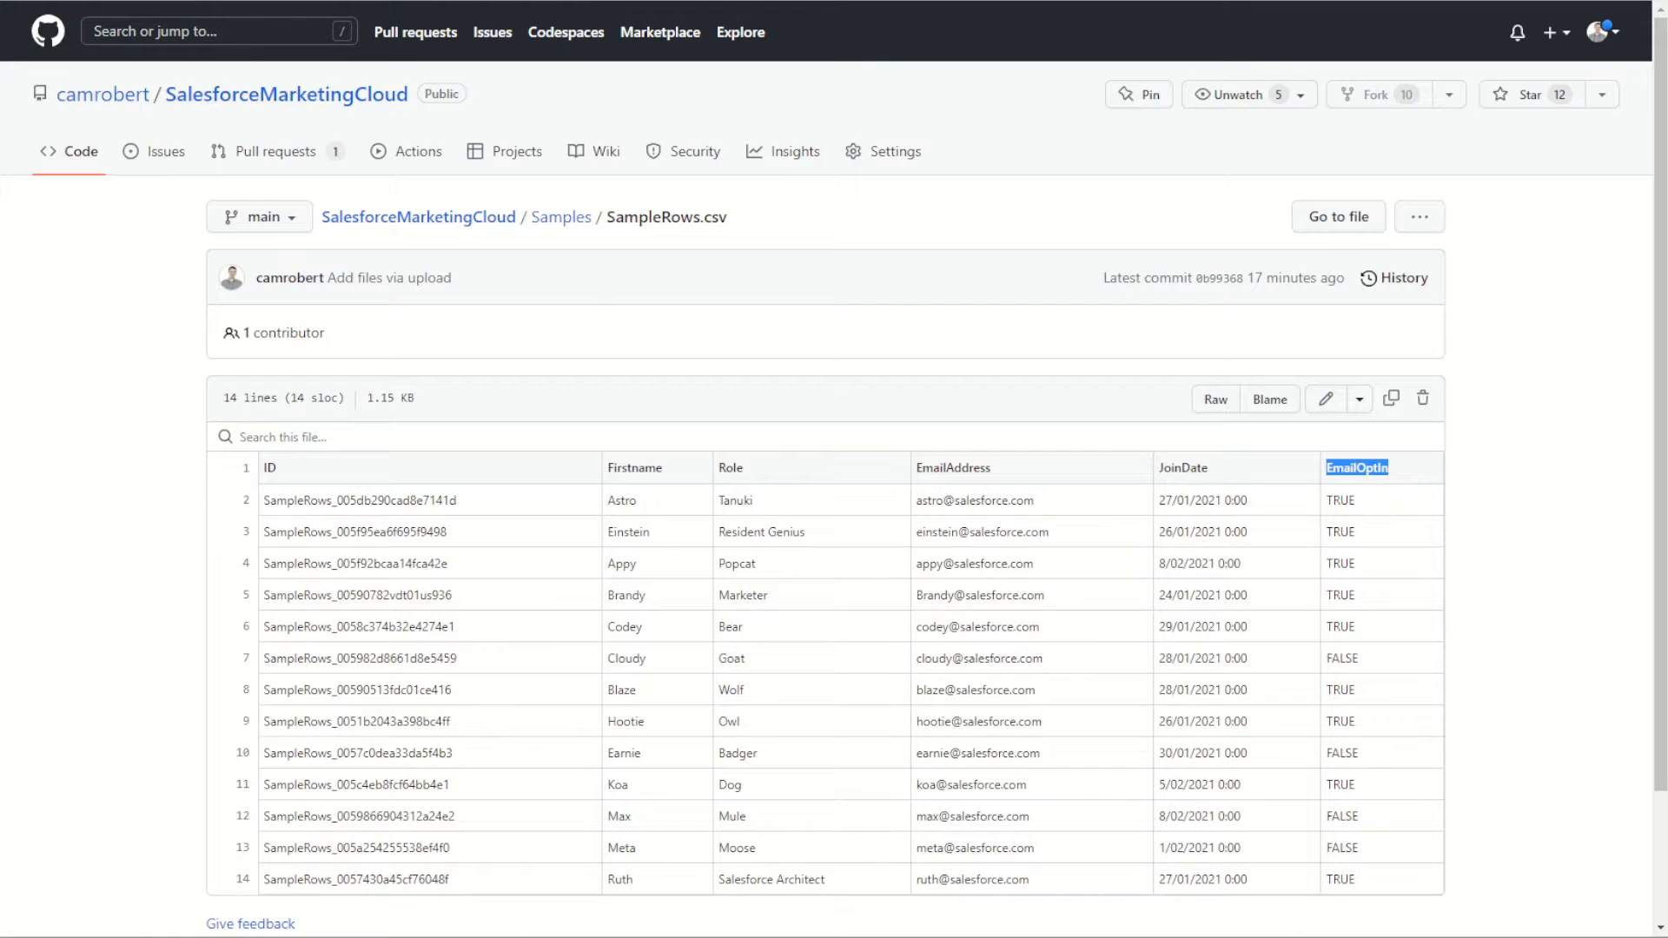
pyautogui.hotkey('ctrl', 'Tab')
pyautogui.click(468, 560)
pyautogui.hotkey('ctrl', 'v')
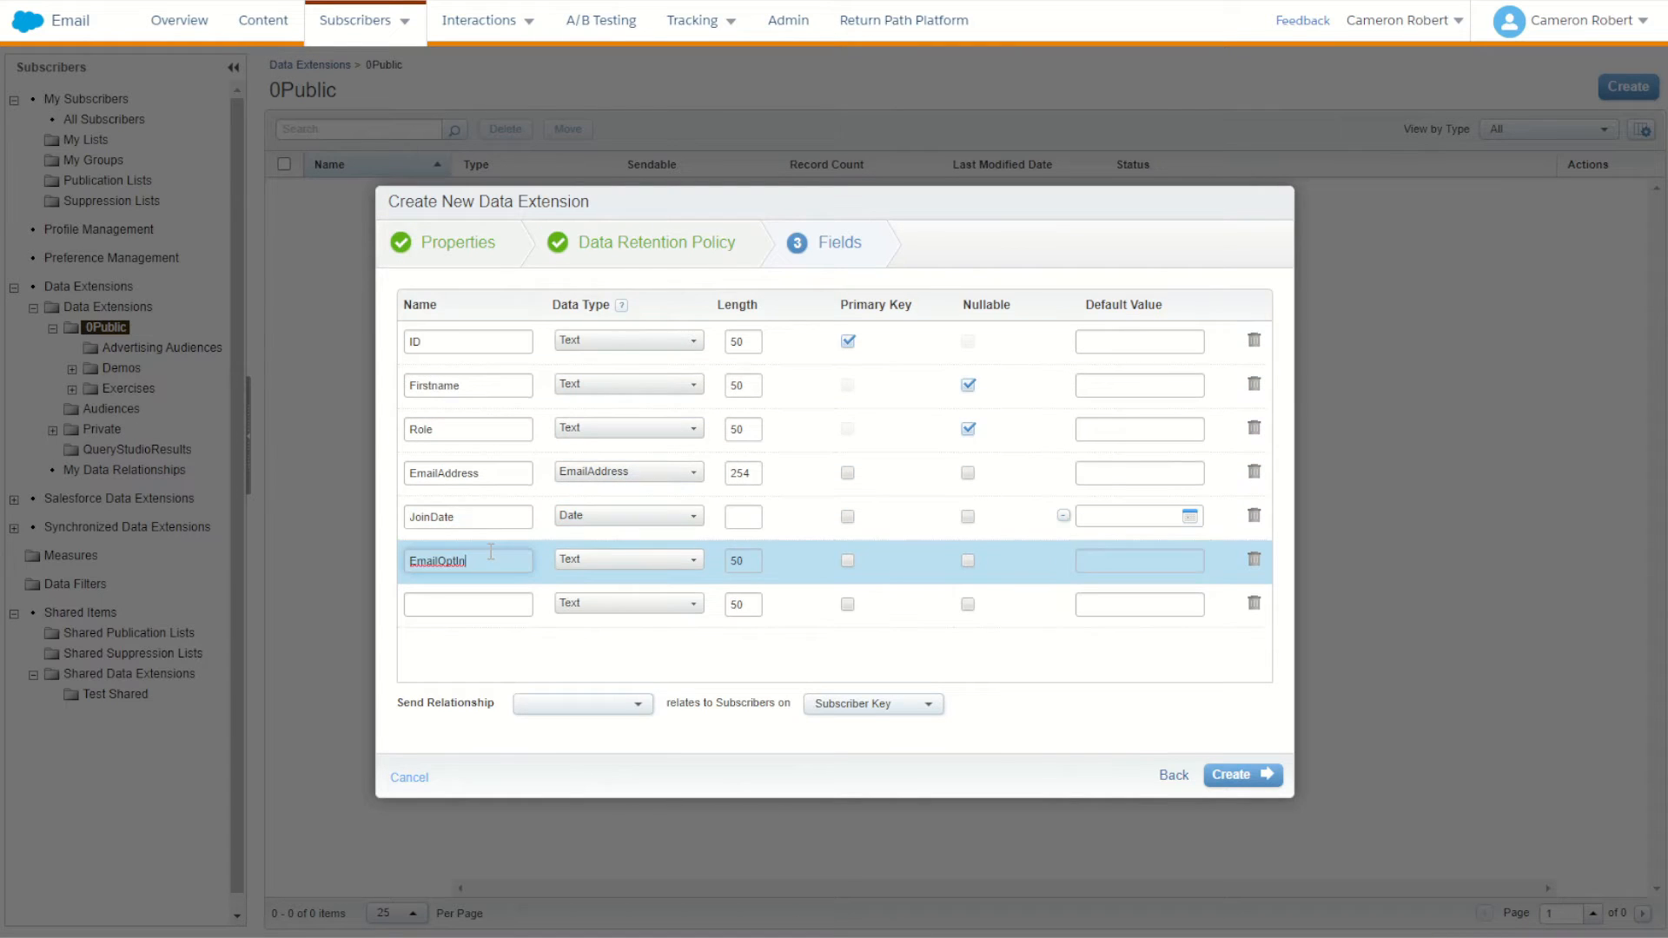
pyautogui.click(623, 561)
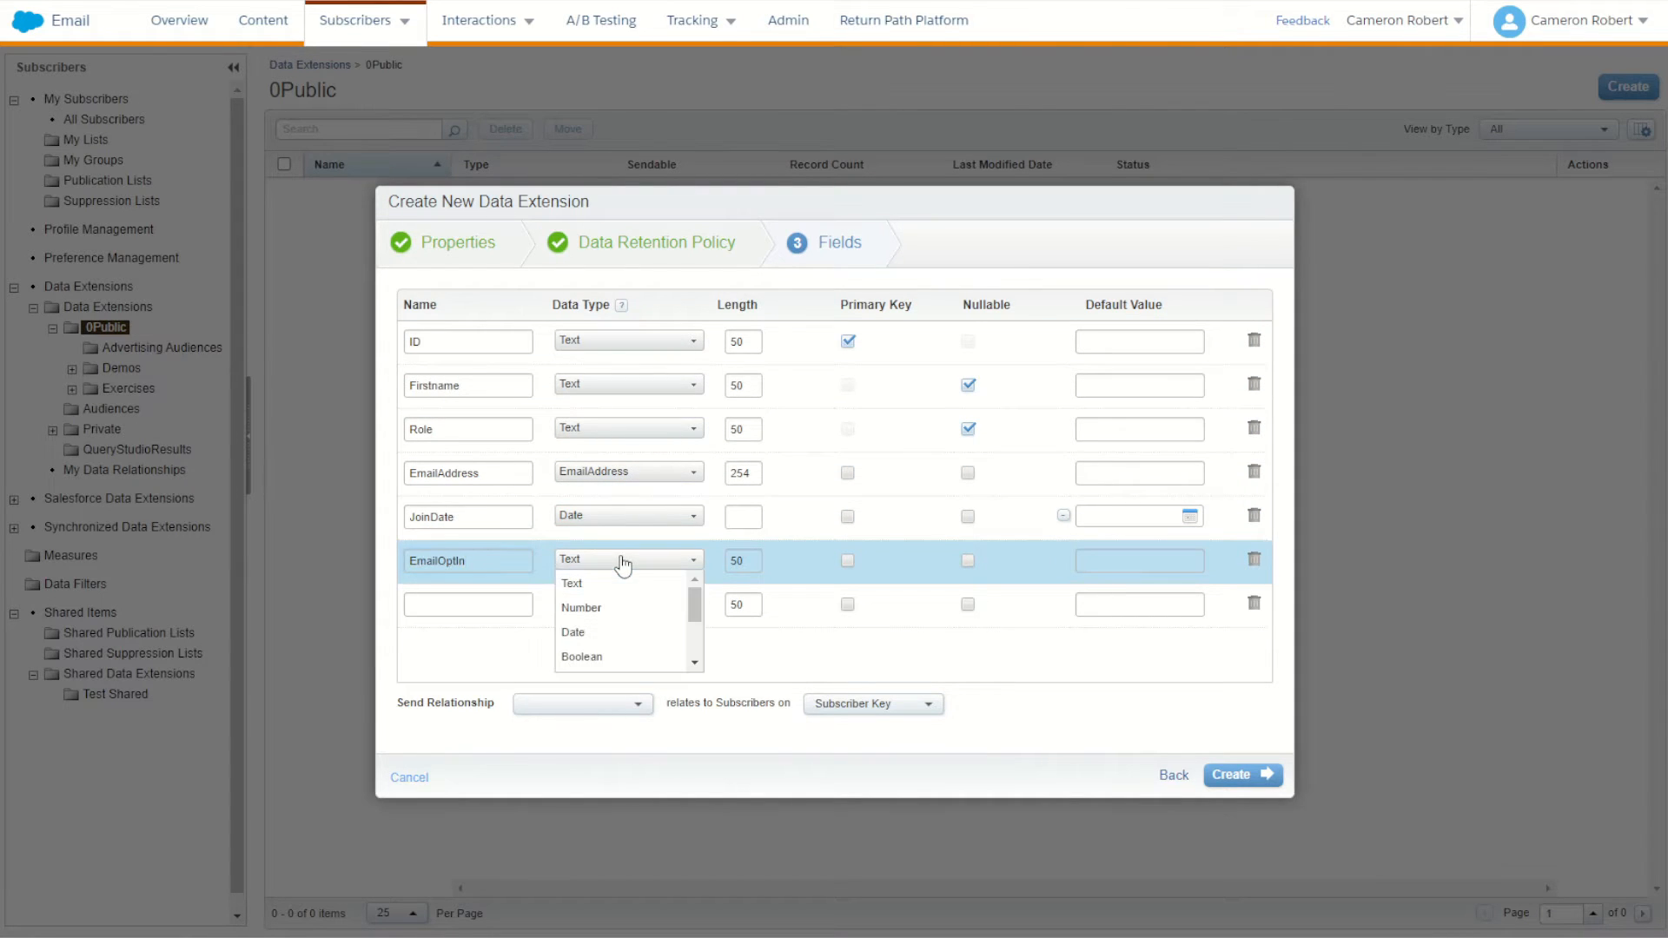
pyautogui.click(627, 656)
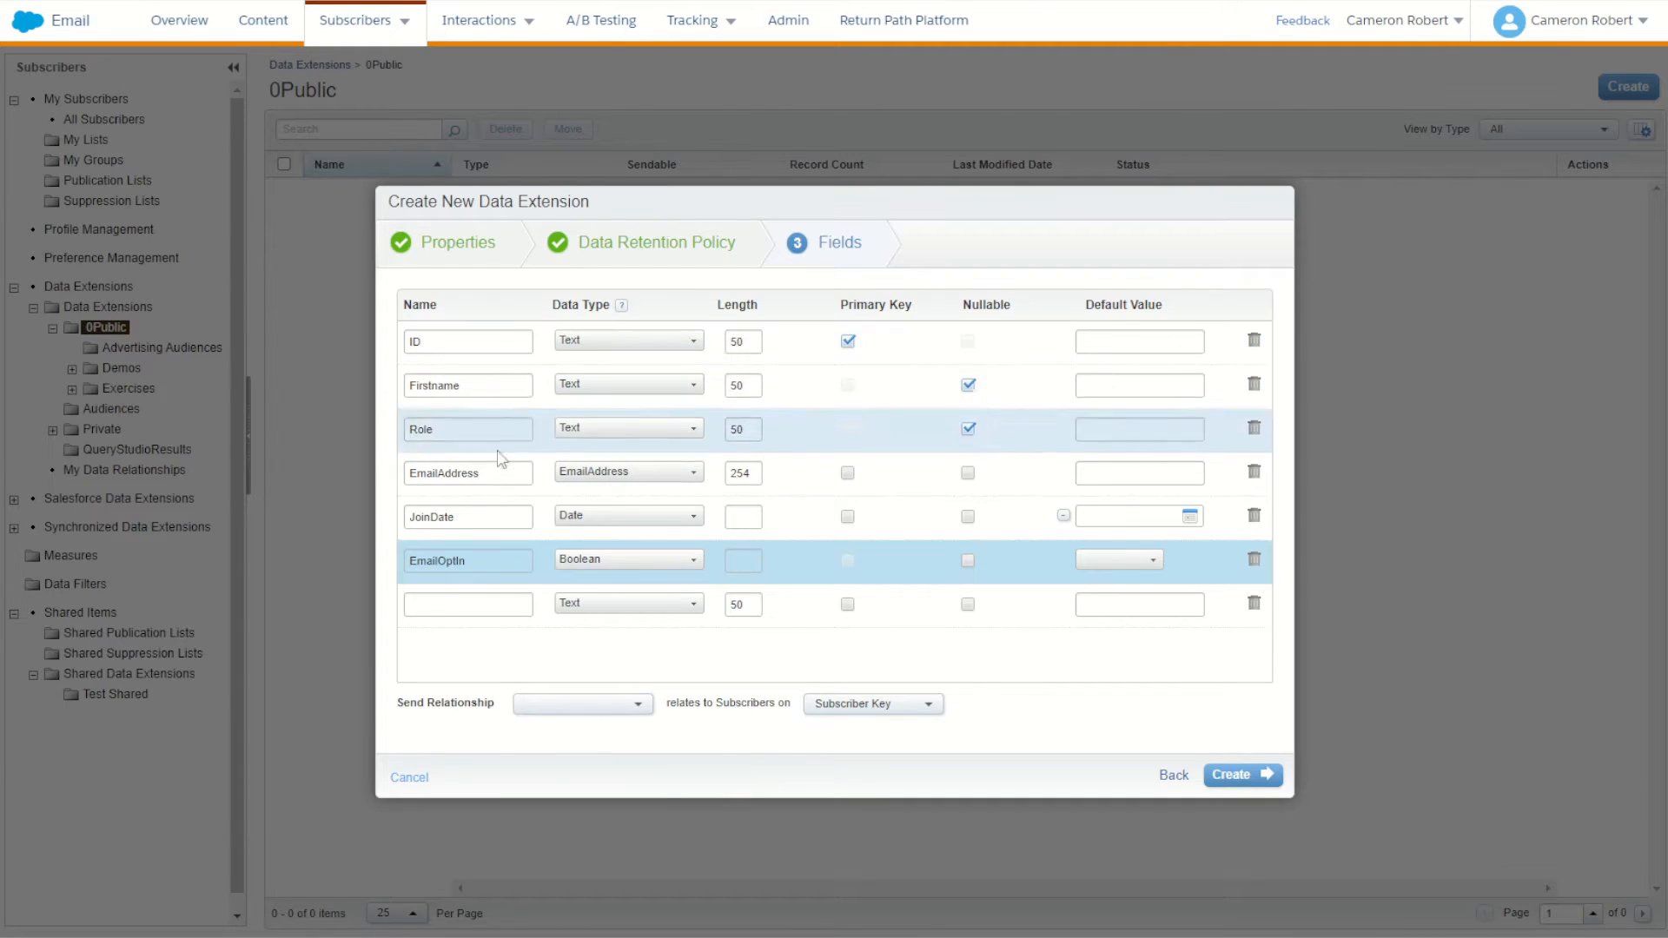
# Set the send relationship so ID relates to Subscribers on Subscriber Key, and create the data extension.
pyautogui.click(587, 707)
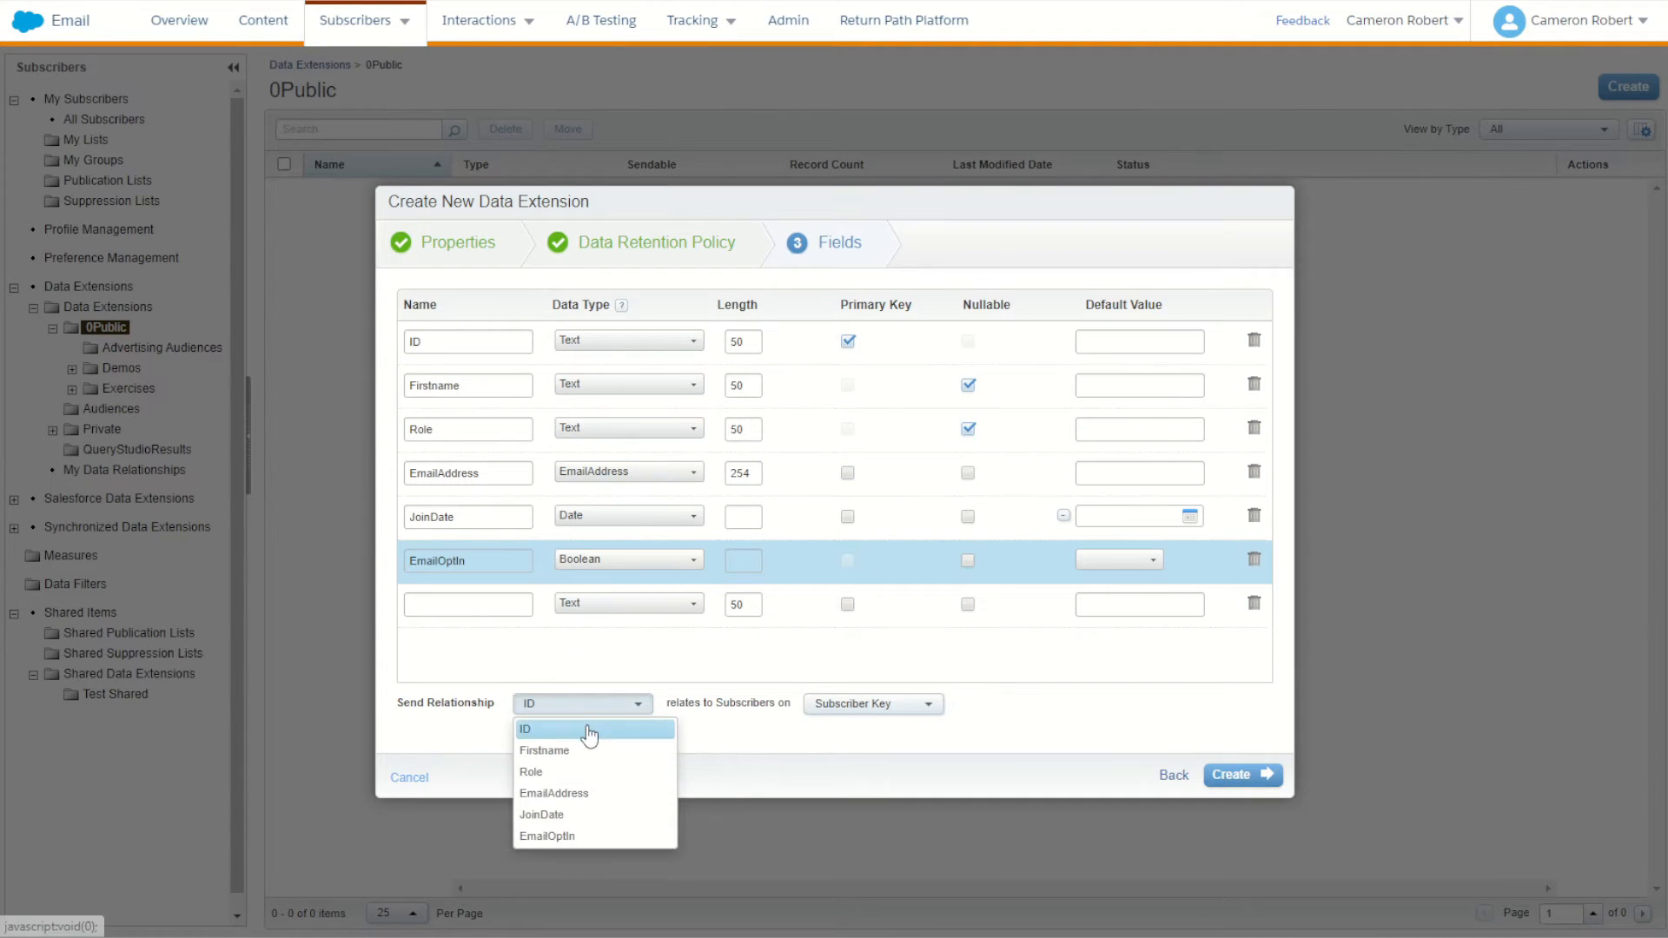
pyautogui.click(588, 730)
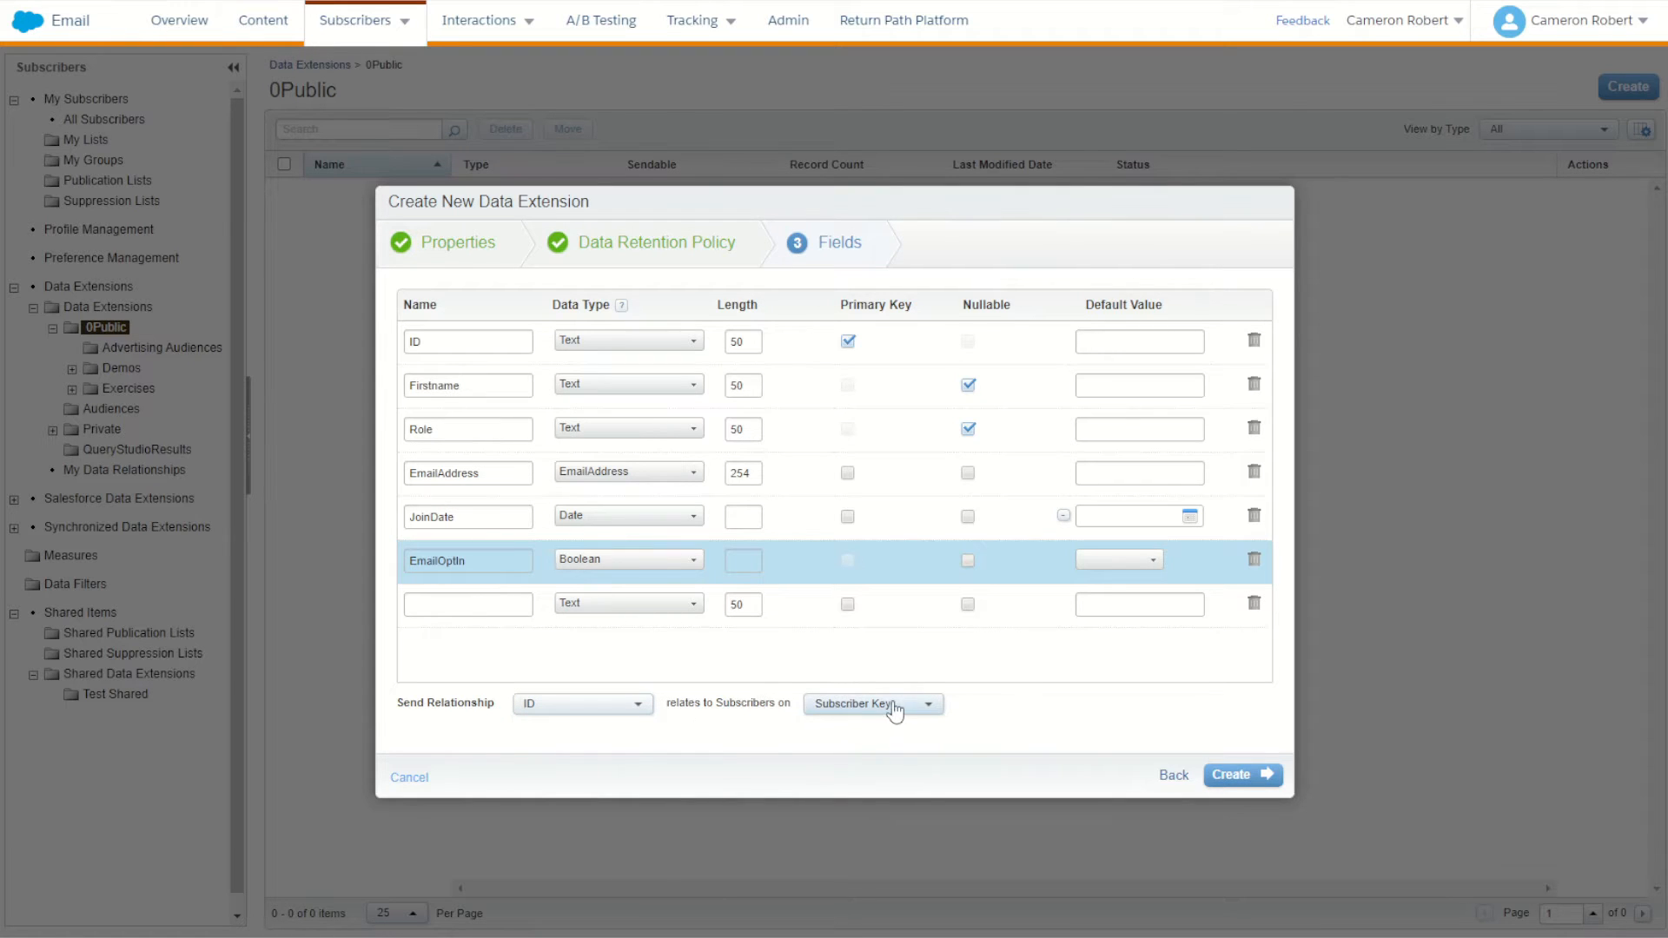
pyautogui.click(447, 341)
pyautogui.doubleClick(447, 341)
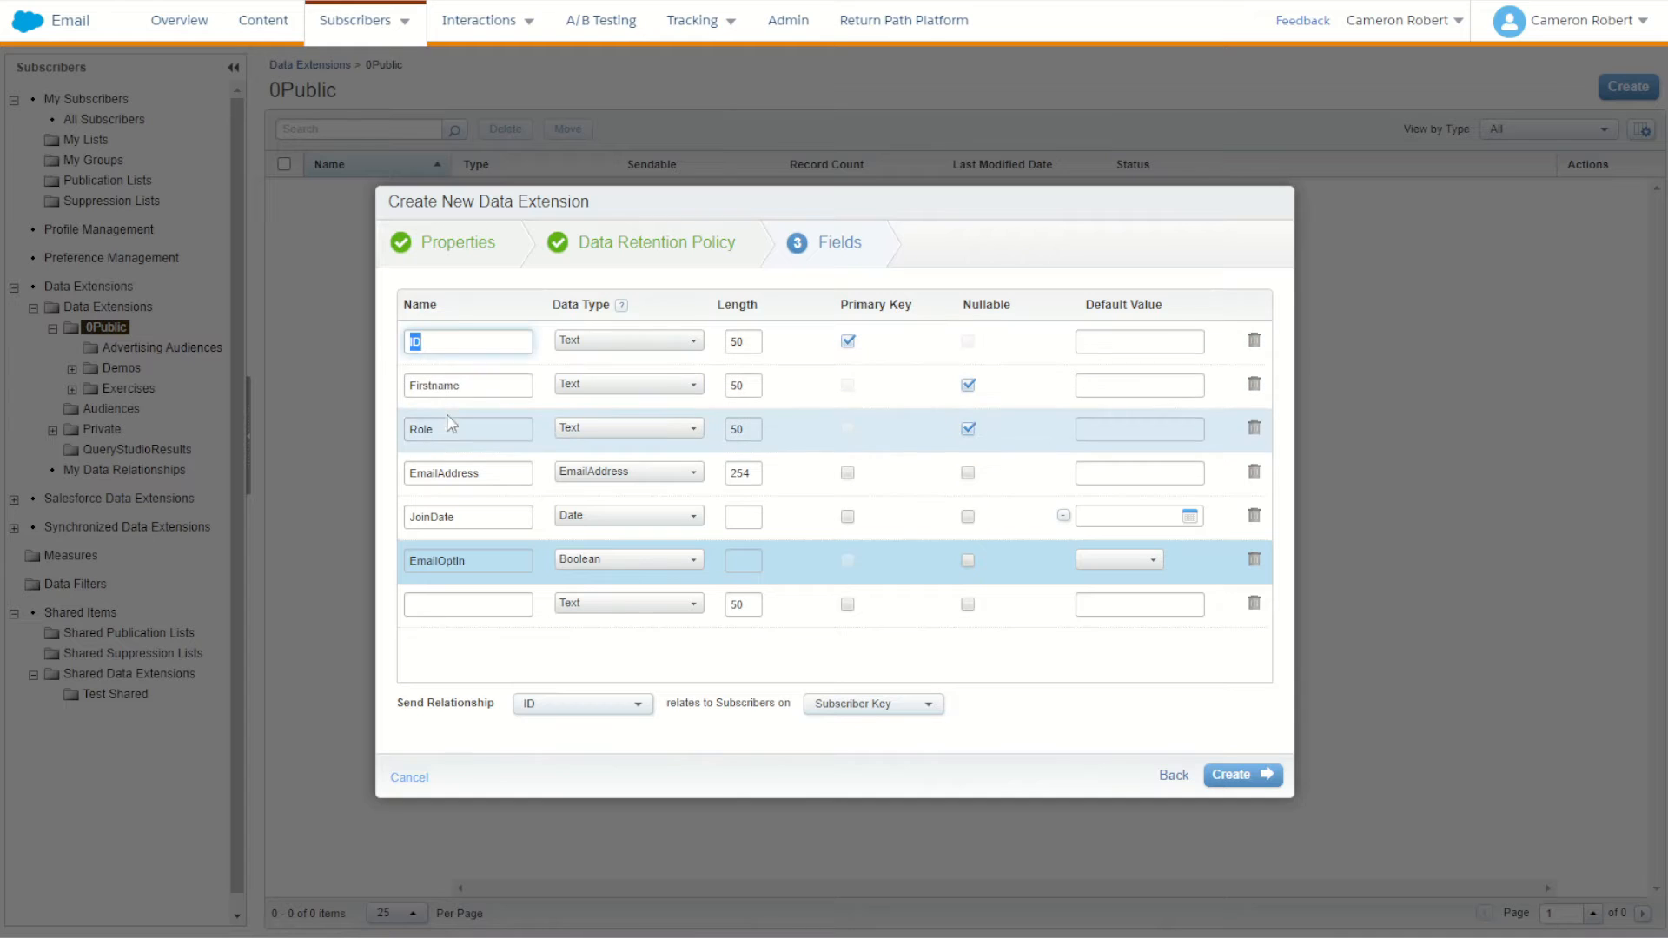
pyautogui.click(1057, 706)
pyautogui.click(1249, 781)
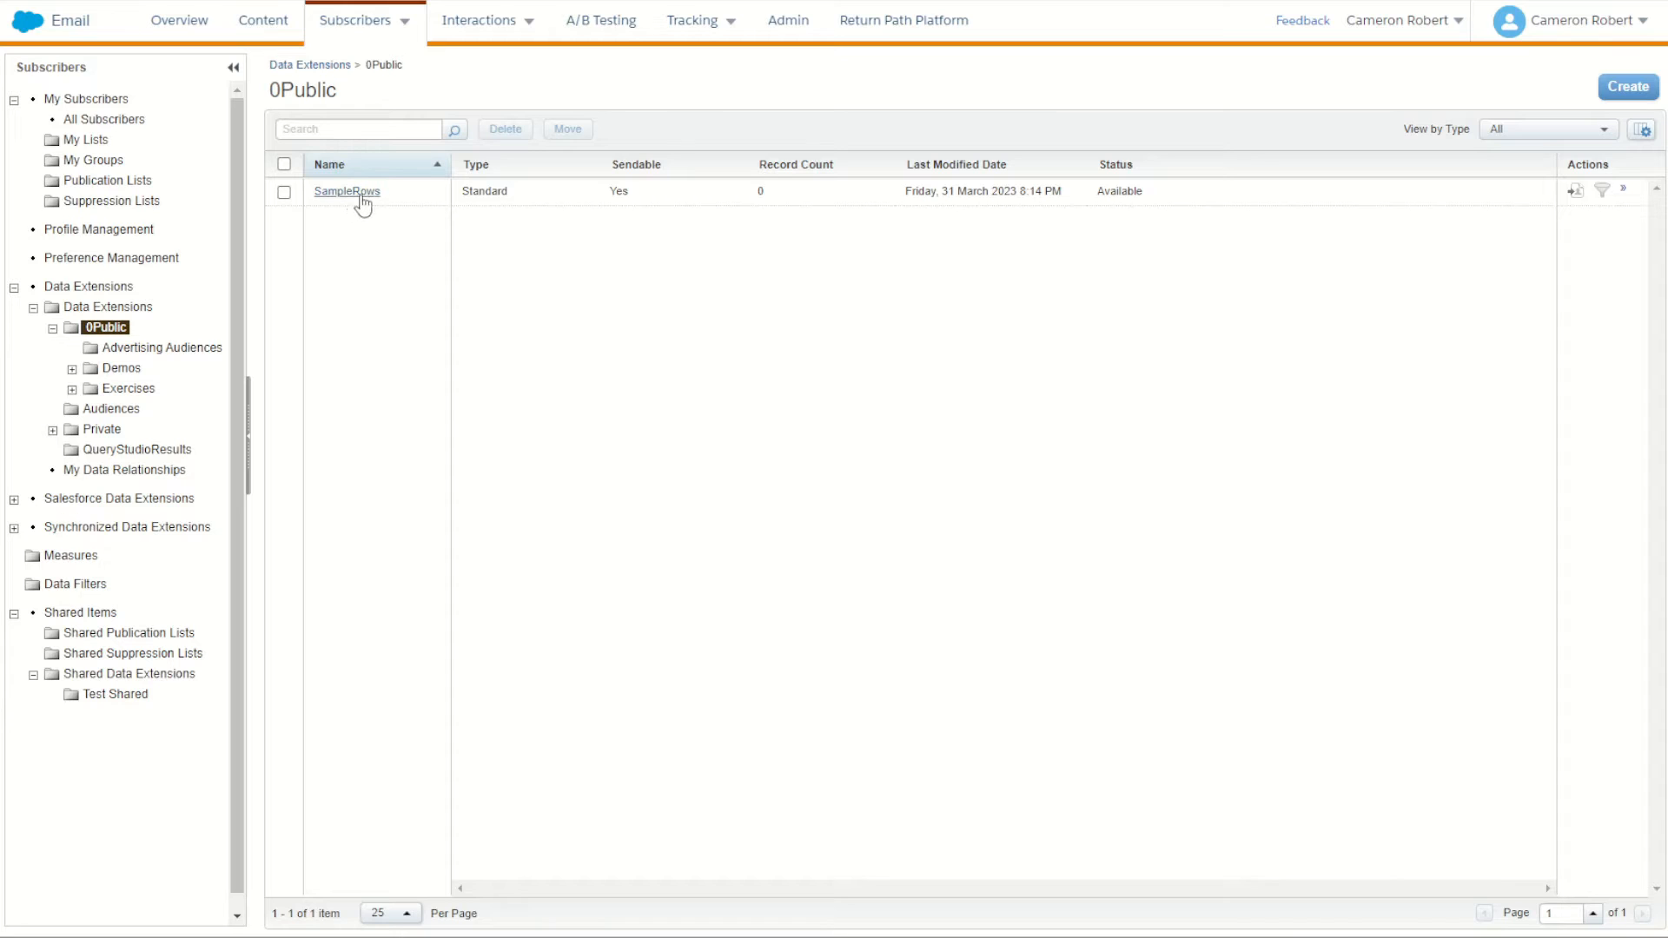
# Start an import into the SampleRows data extension and choose SampleRows.csv from the File to Import folder in Downloads.
pyautogui.click(1576, 193)
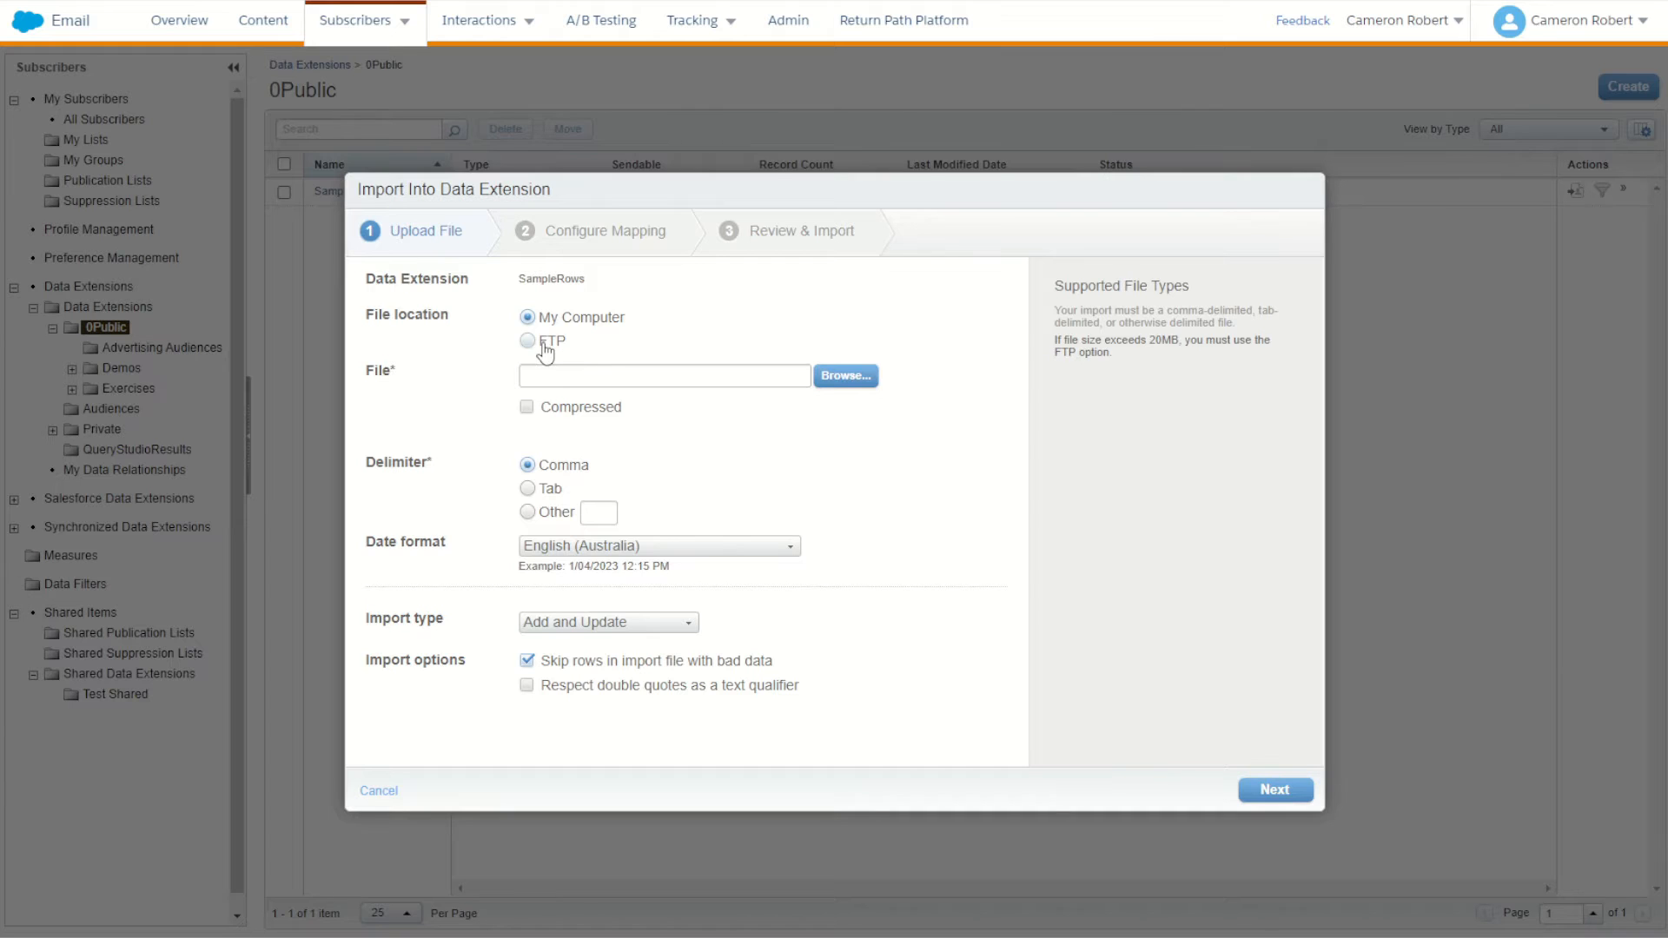
pyautogui.click(859, 380)
pyautogui.doubleClick(415, 289)
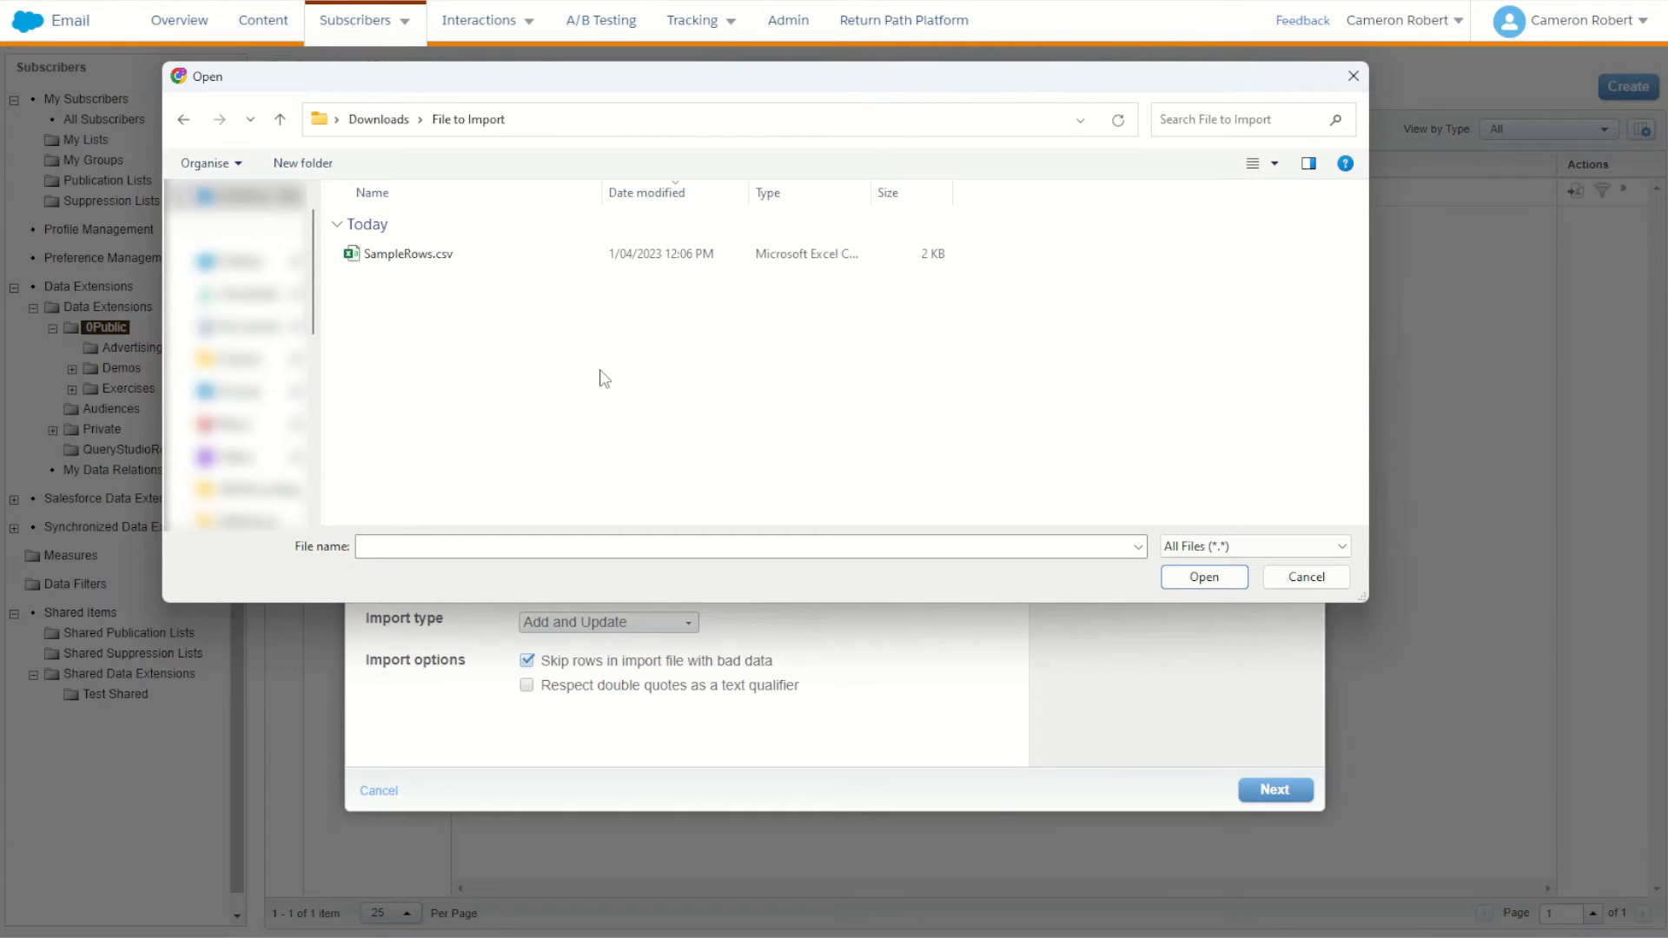
pyautogui.click(406, 263)
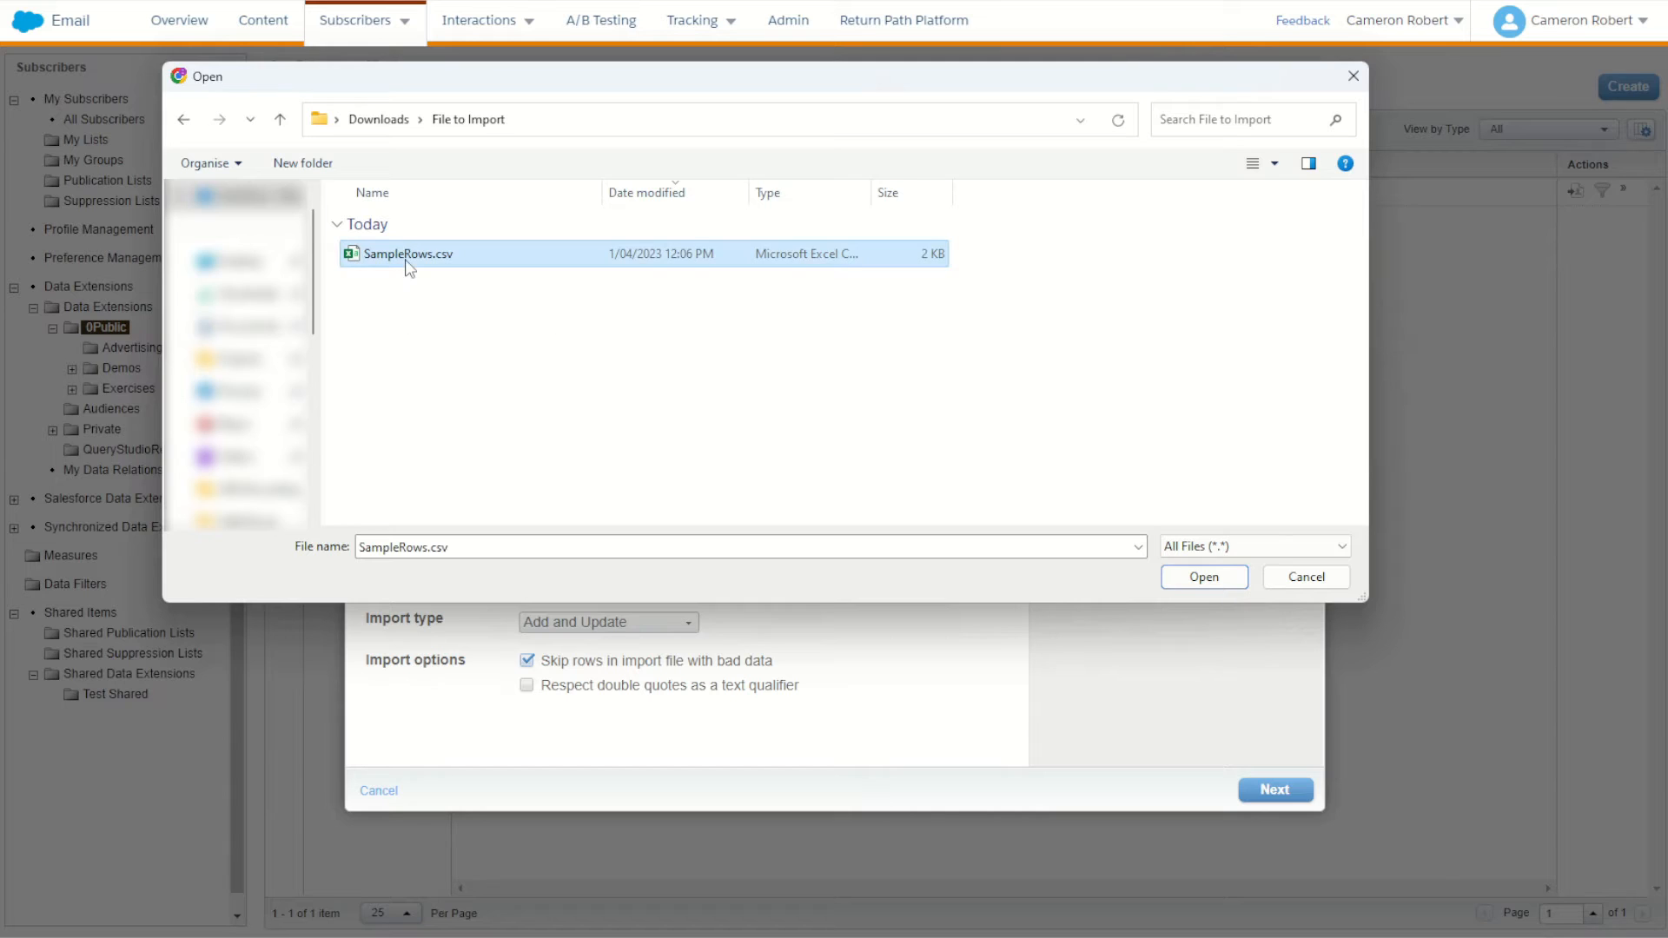
pyautogui.click(1200, 577)
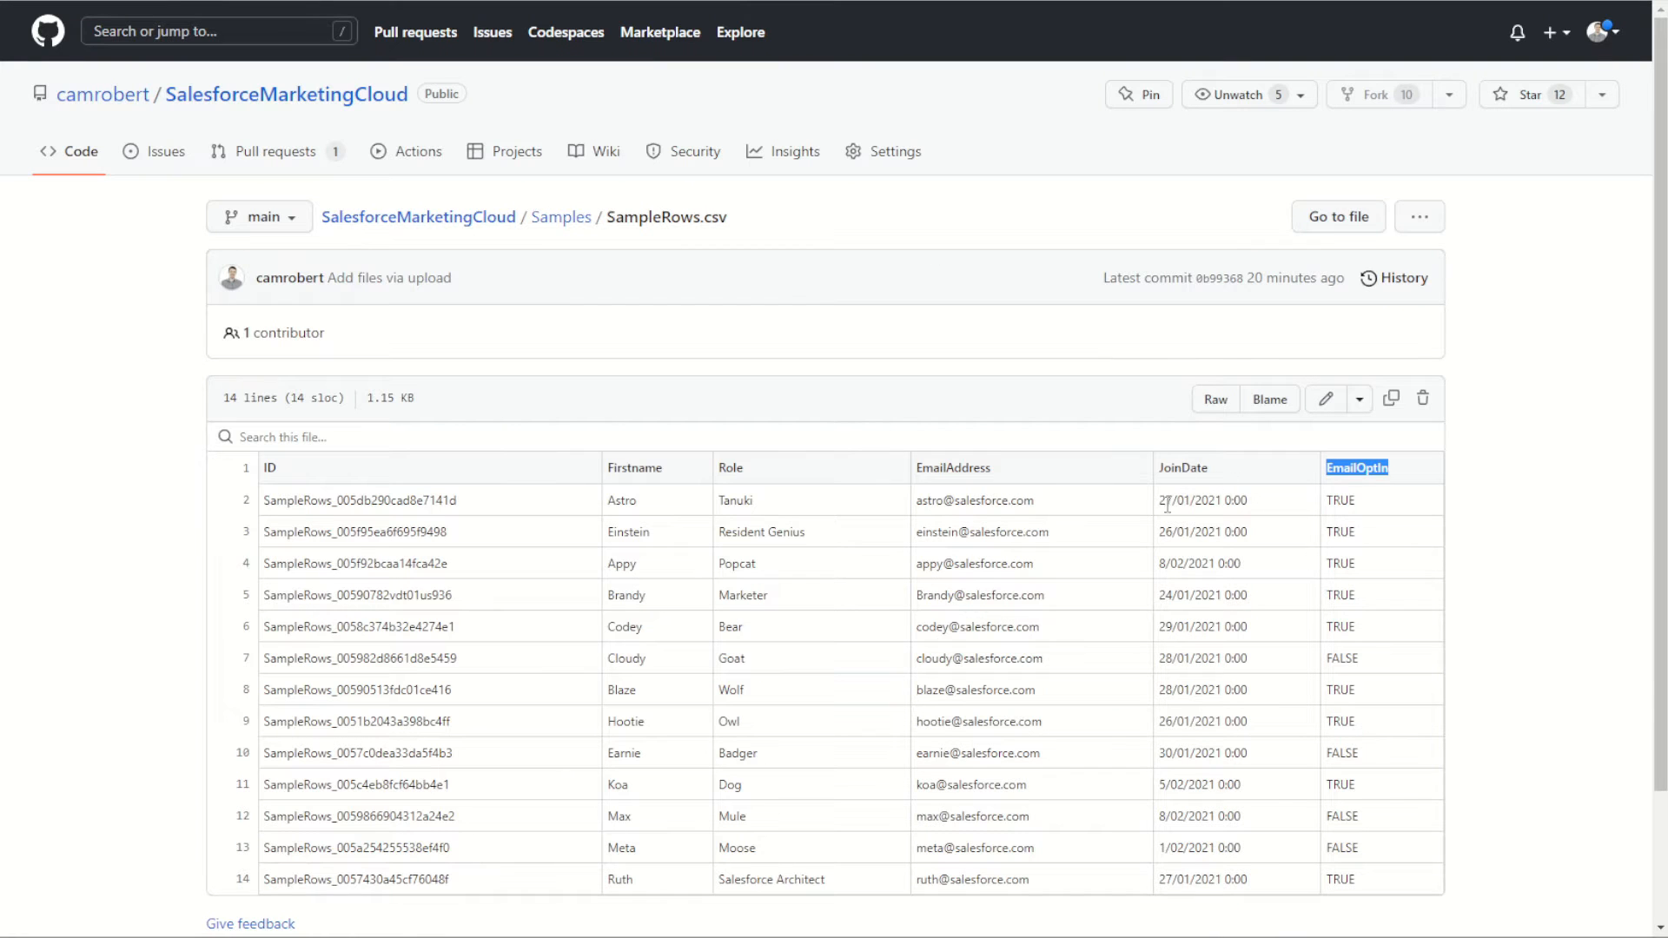
# Compare the first JoinDate value in SampleRows.csv with the import's date format example, and set the import type to Overwrite.
pyautogui.moveTo(1158, 507); pyautogui.dragTo(1221, 506)
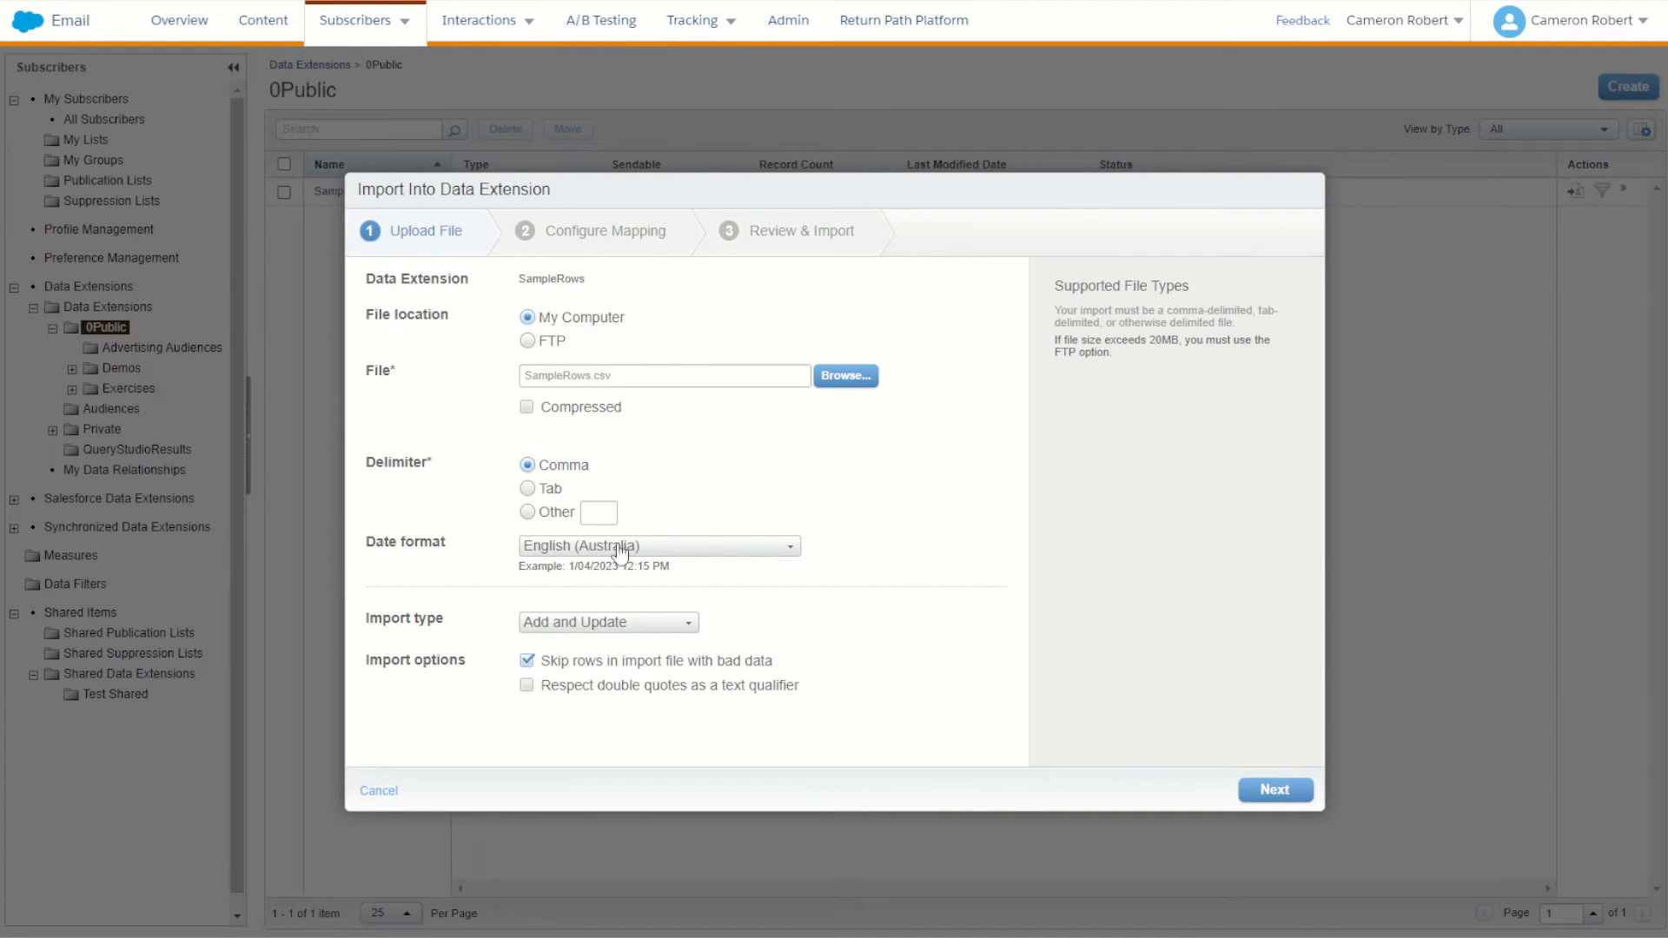
pyautogui.moveTo(567, 567); pyautogui.dragTo(591, 570)
pyautogui.click(742, 671)
pyautogui.click(574, 623)
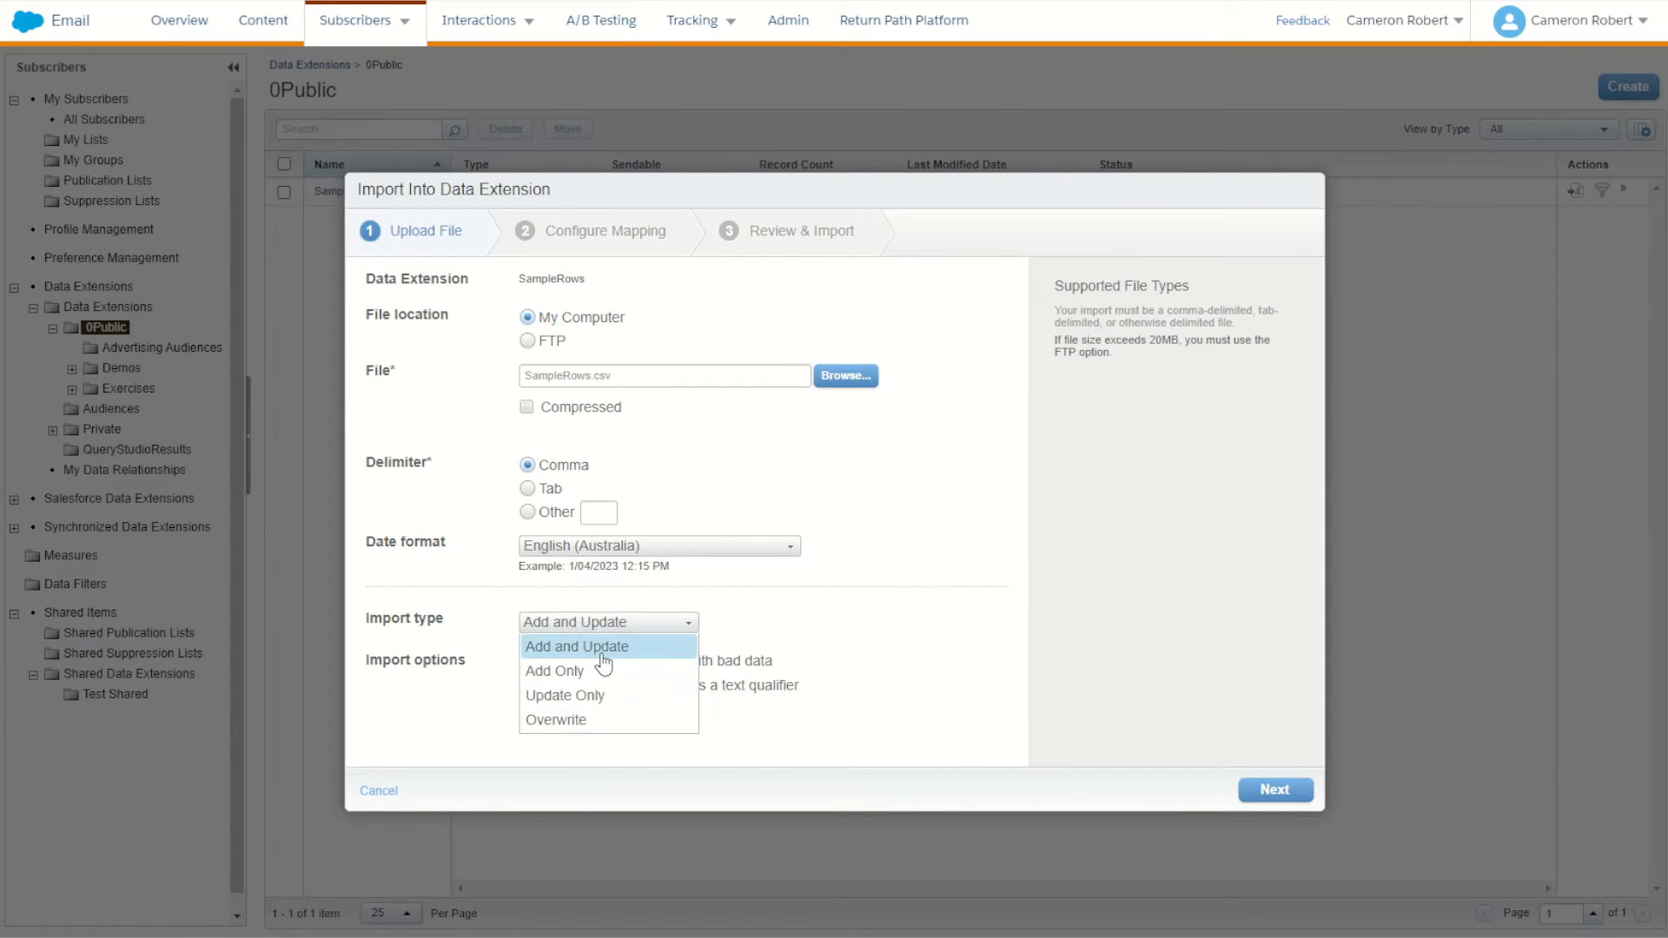
pyautogui.click(589, 721)
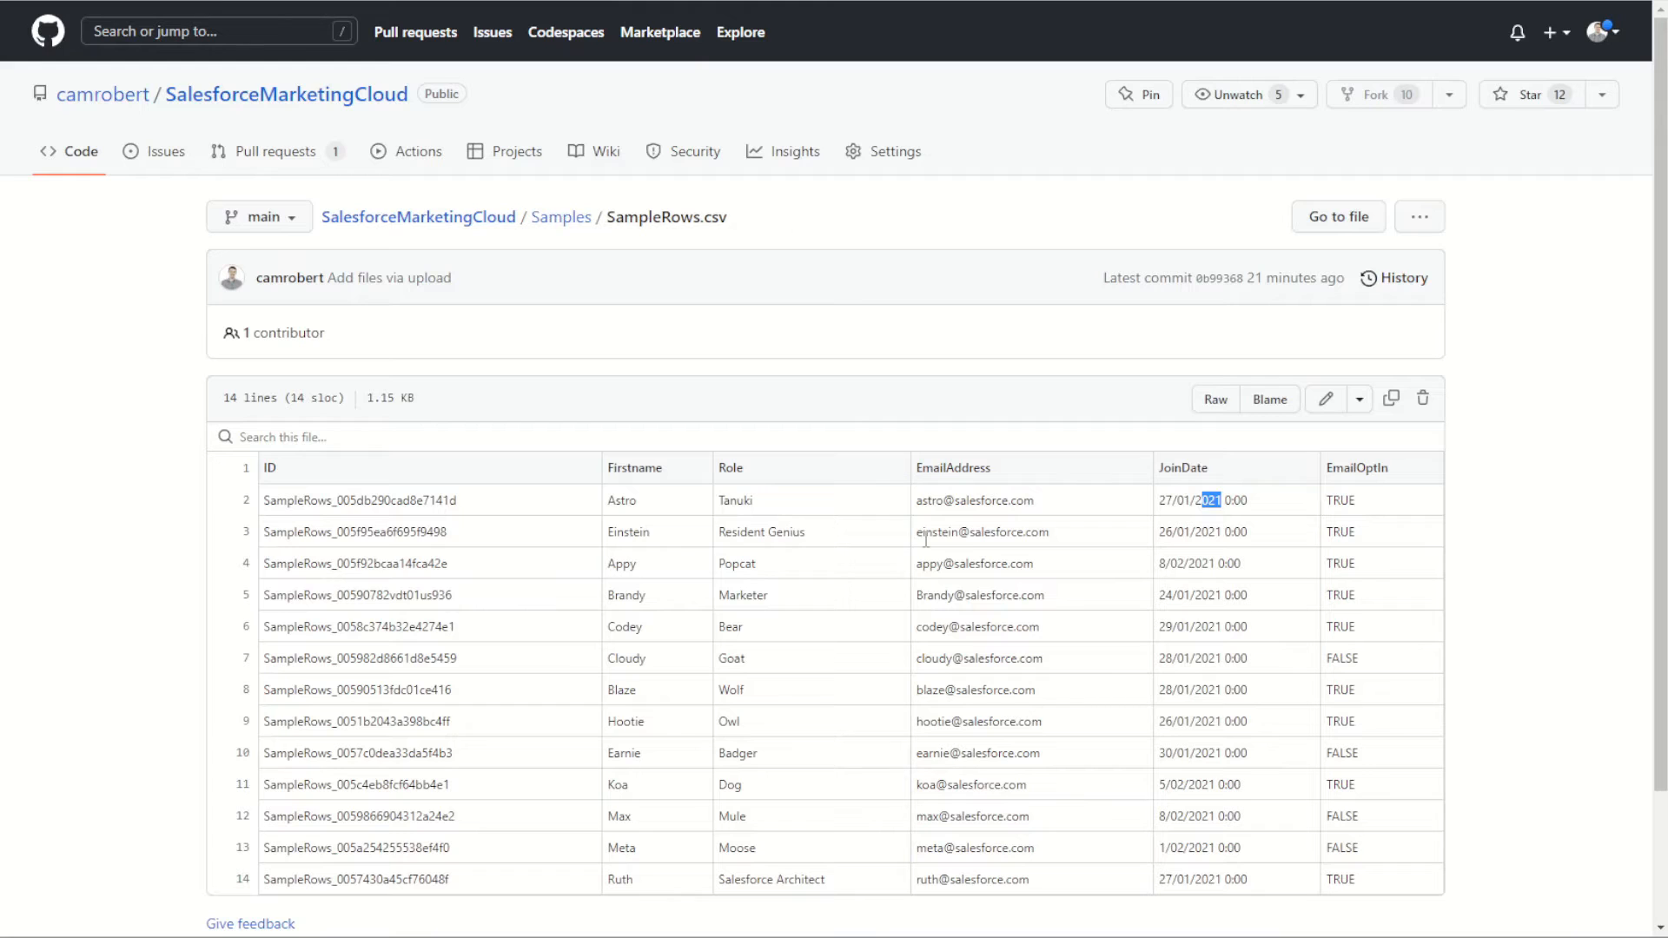
# View the raw SampleRows.csv on GitHub and examine how its values are separated and whether they use double quotes.
pyautogui.click(1212, 401)
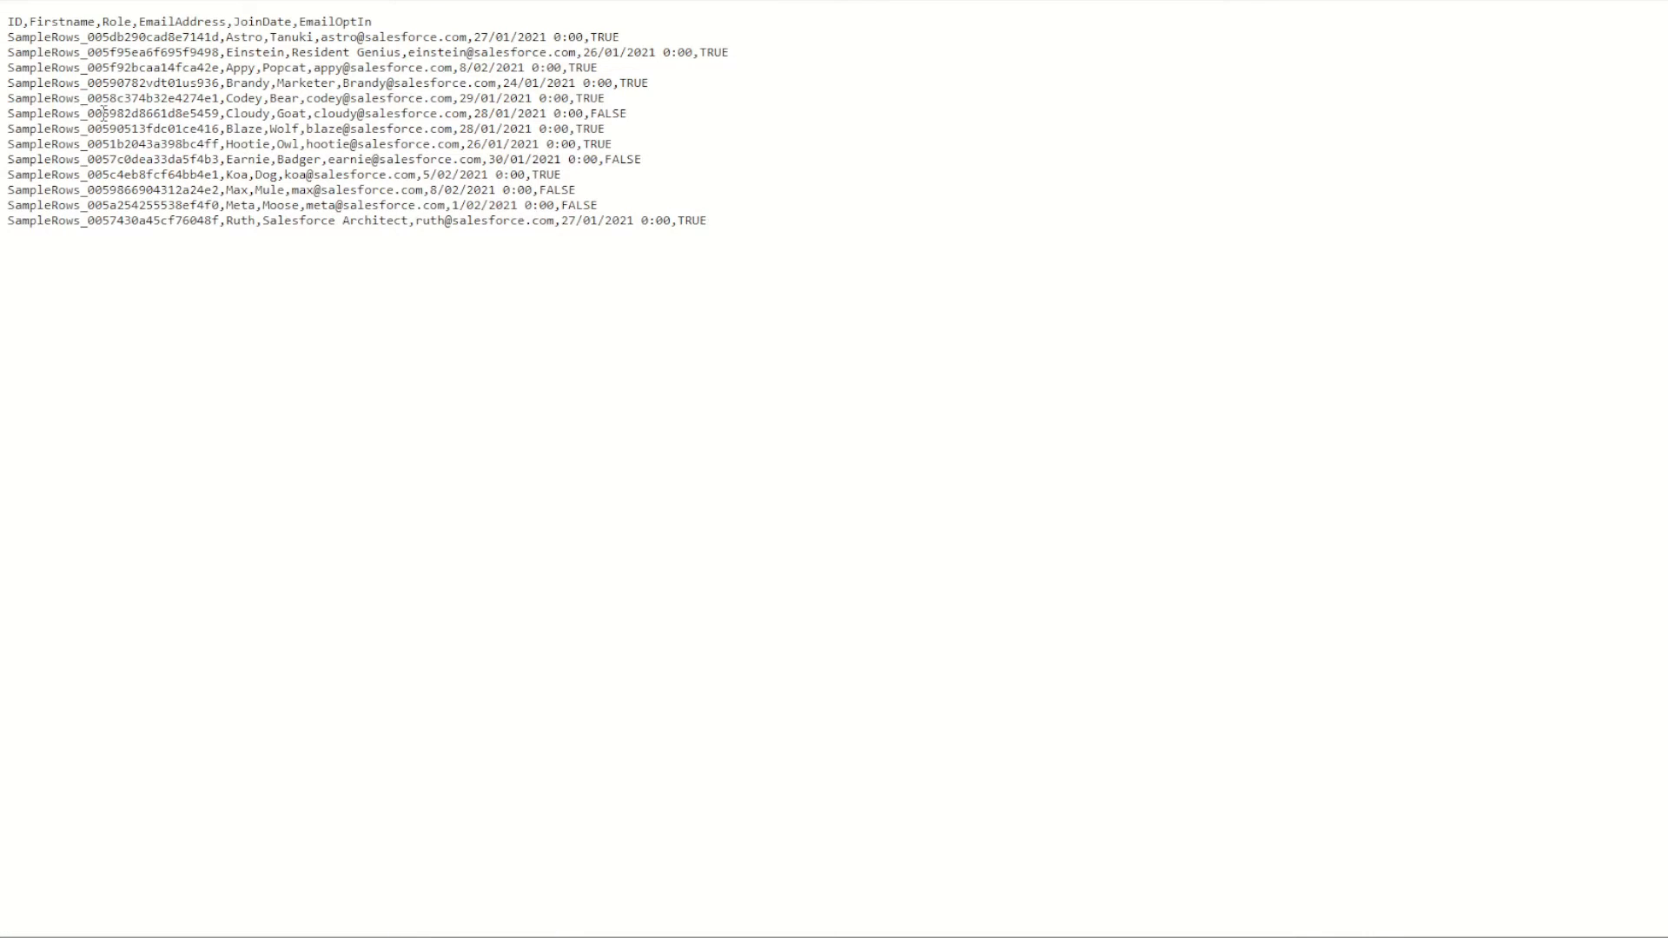
pyautogui.moveTo(45, 113); pyautogui.dragTo(429, 102)
pyautogui.click(441, 68)
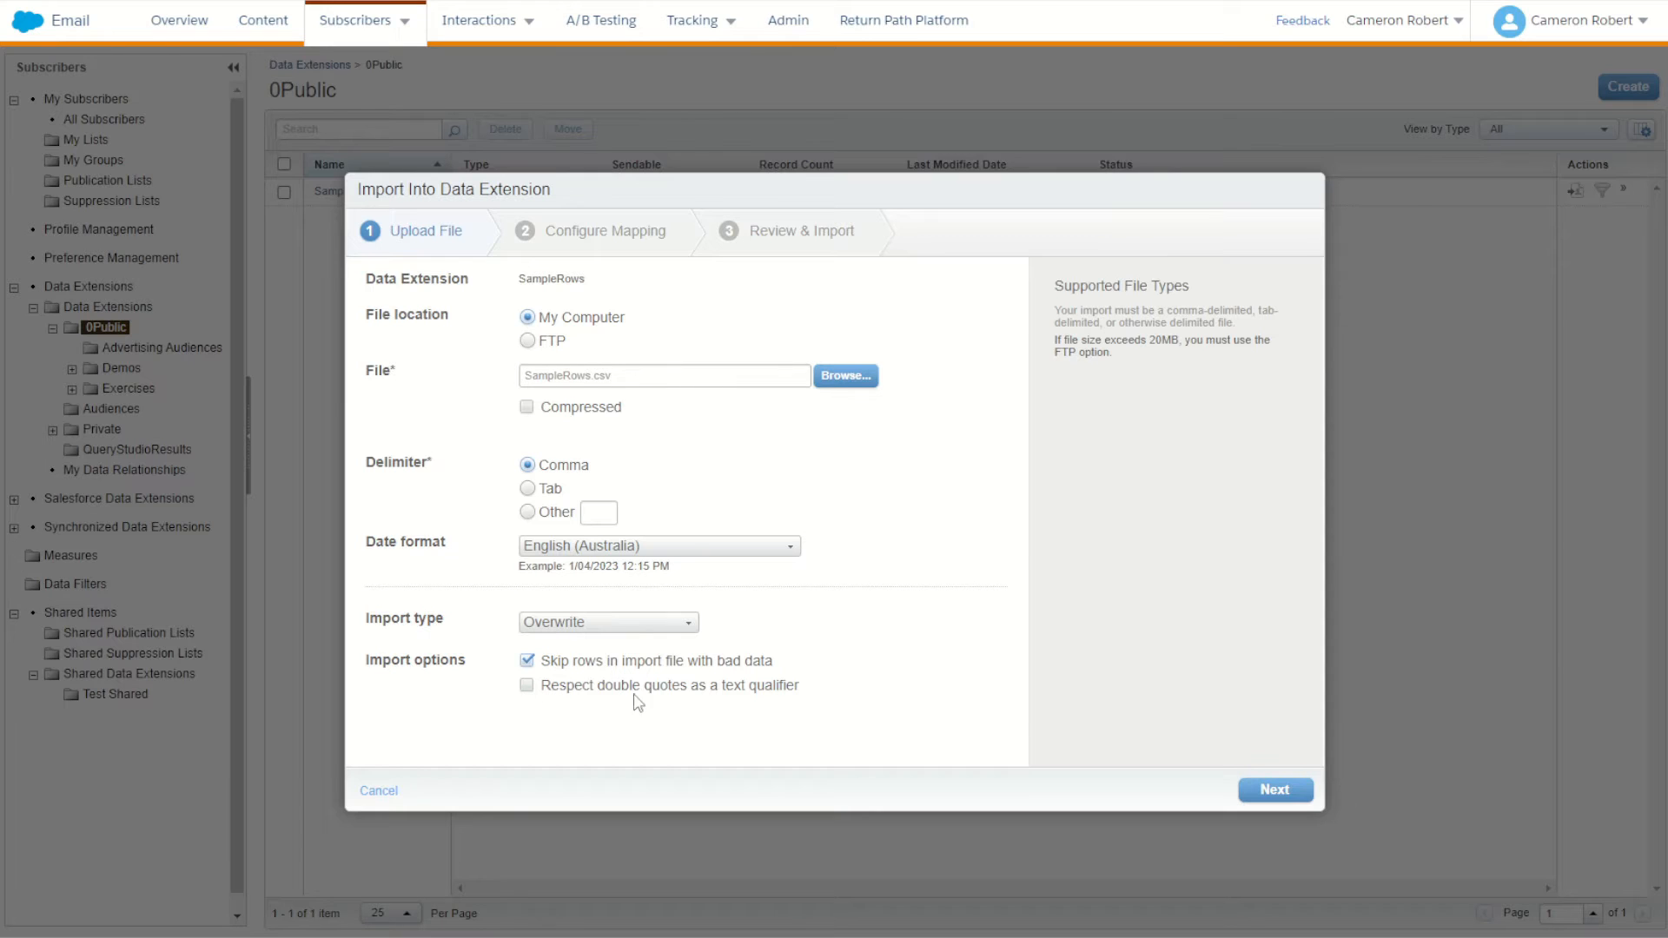
# Proceed to the column mapping and compare the ordinal and manual mappings, keeping Map by Header Row selected.
pyautogui.click(1262, 794)
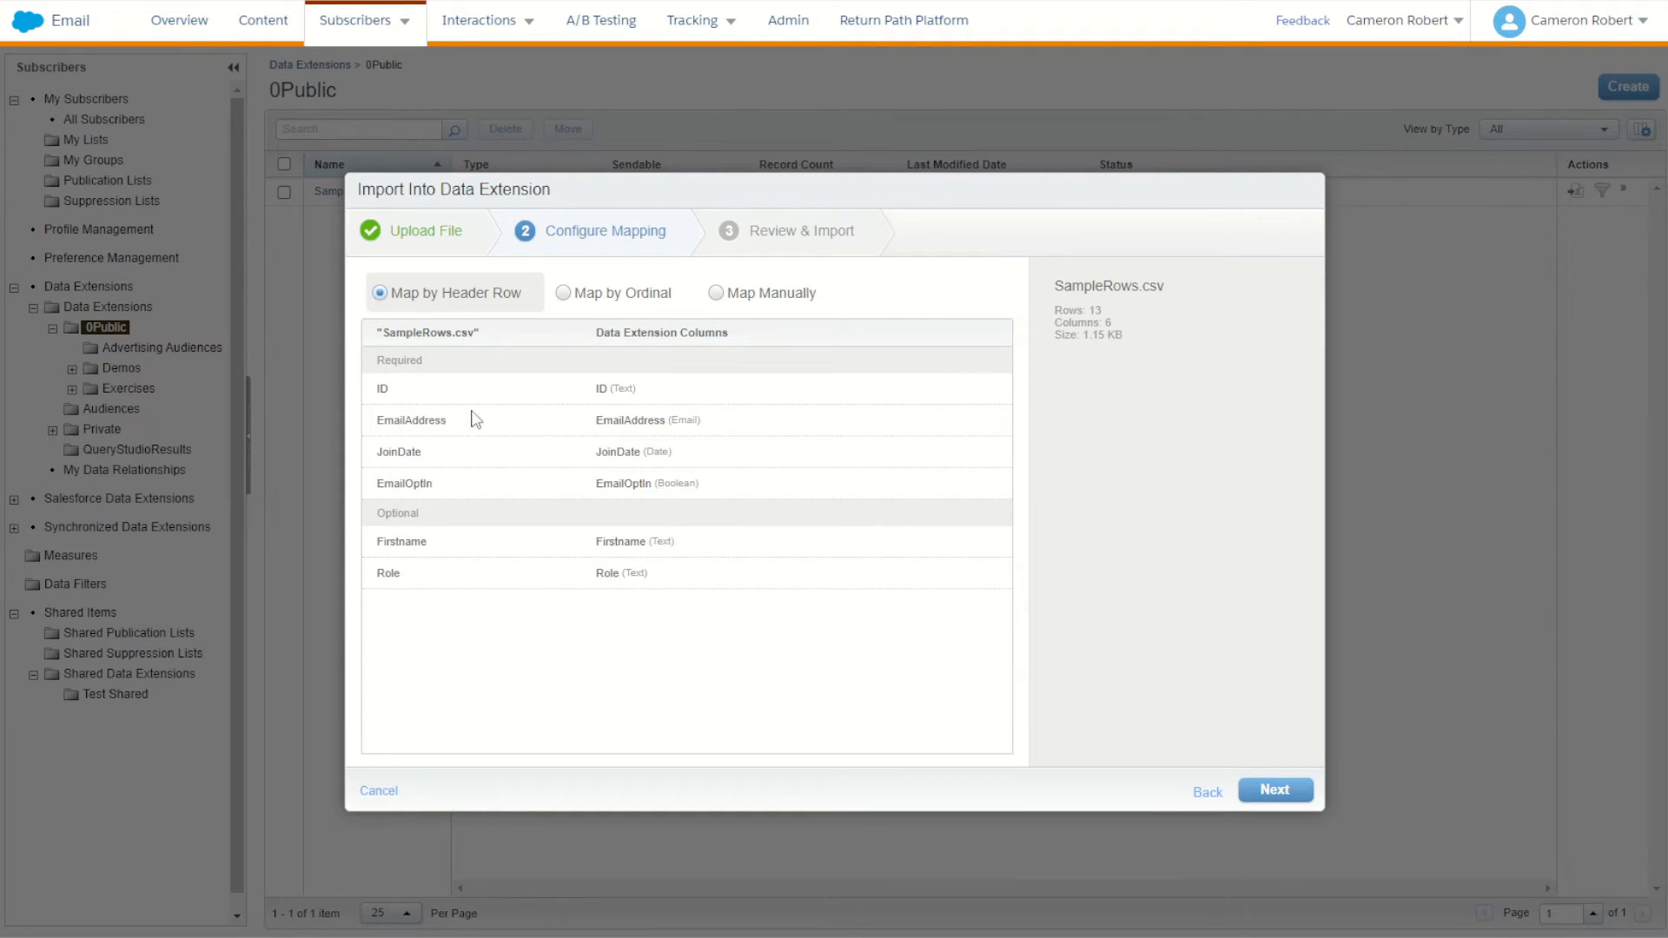
pyautogui.click(563, 295)
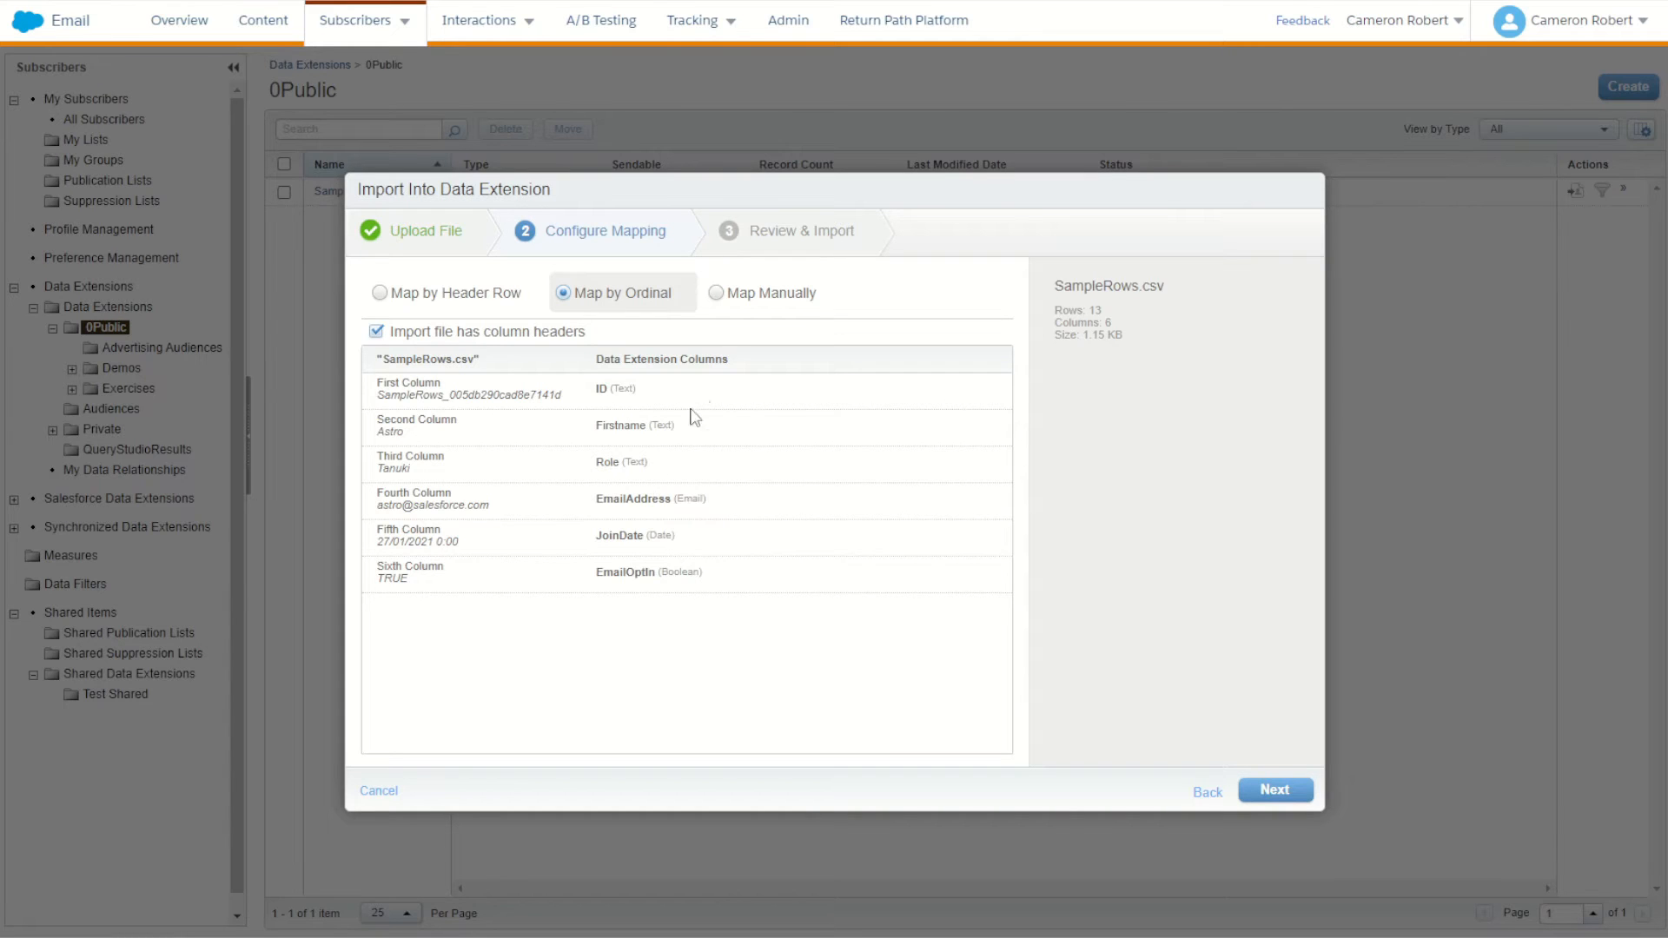
pyautogui.click(716, 294)
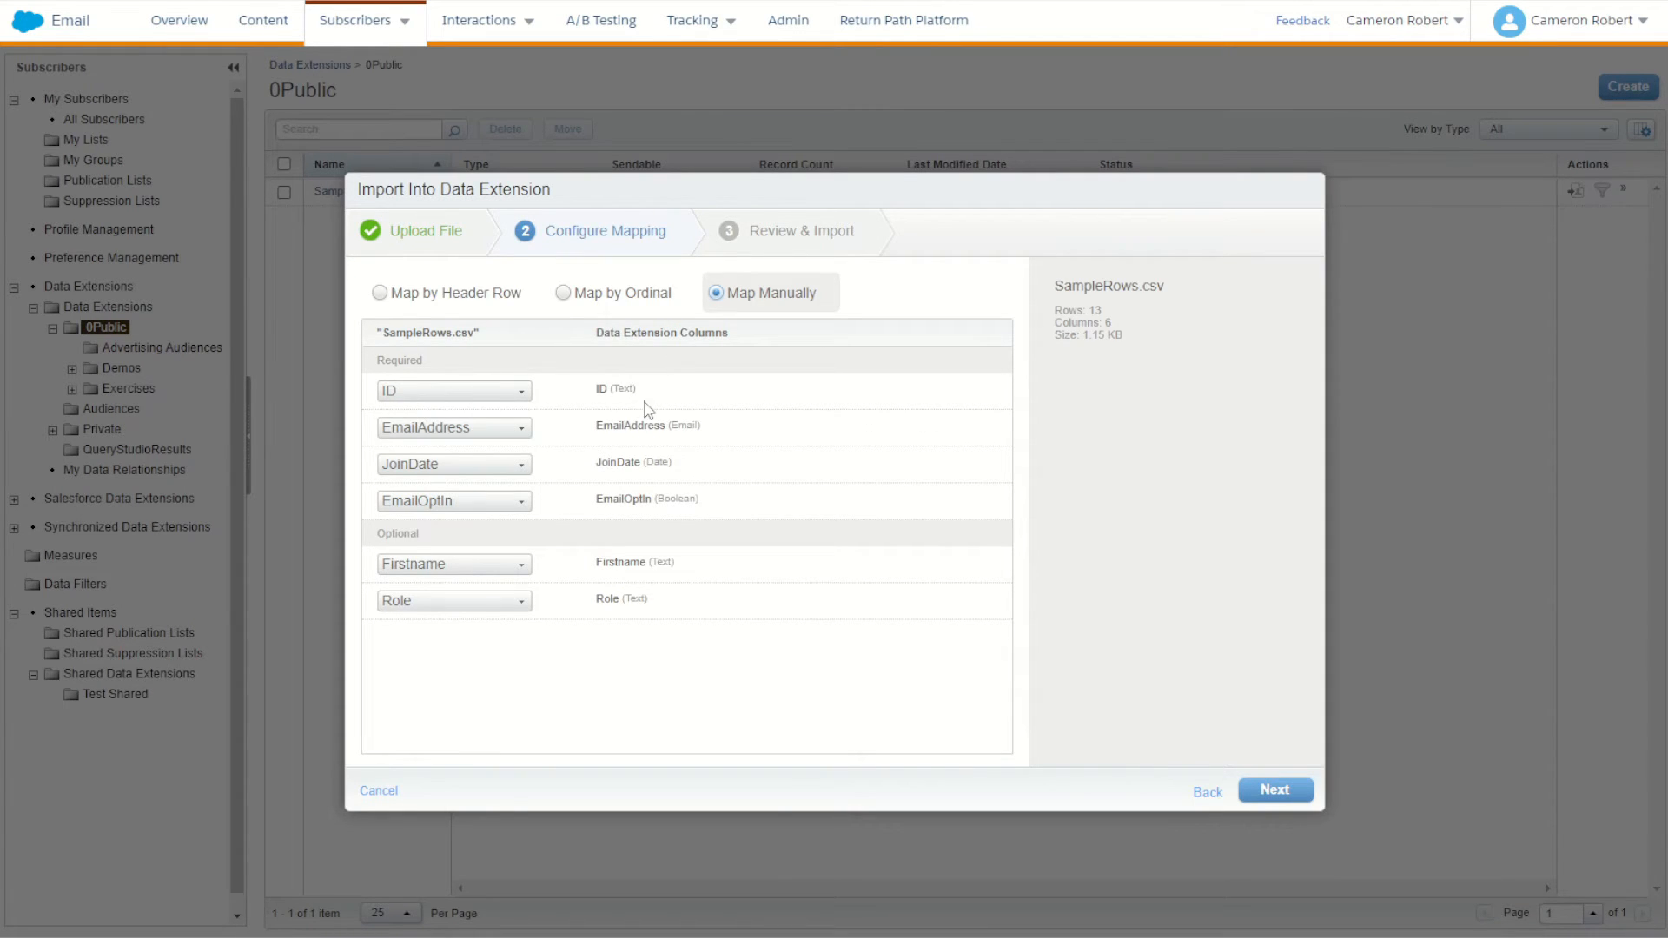
pyautogui.click(436, 295)
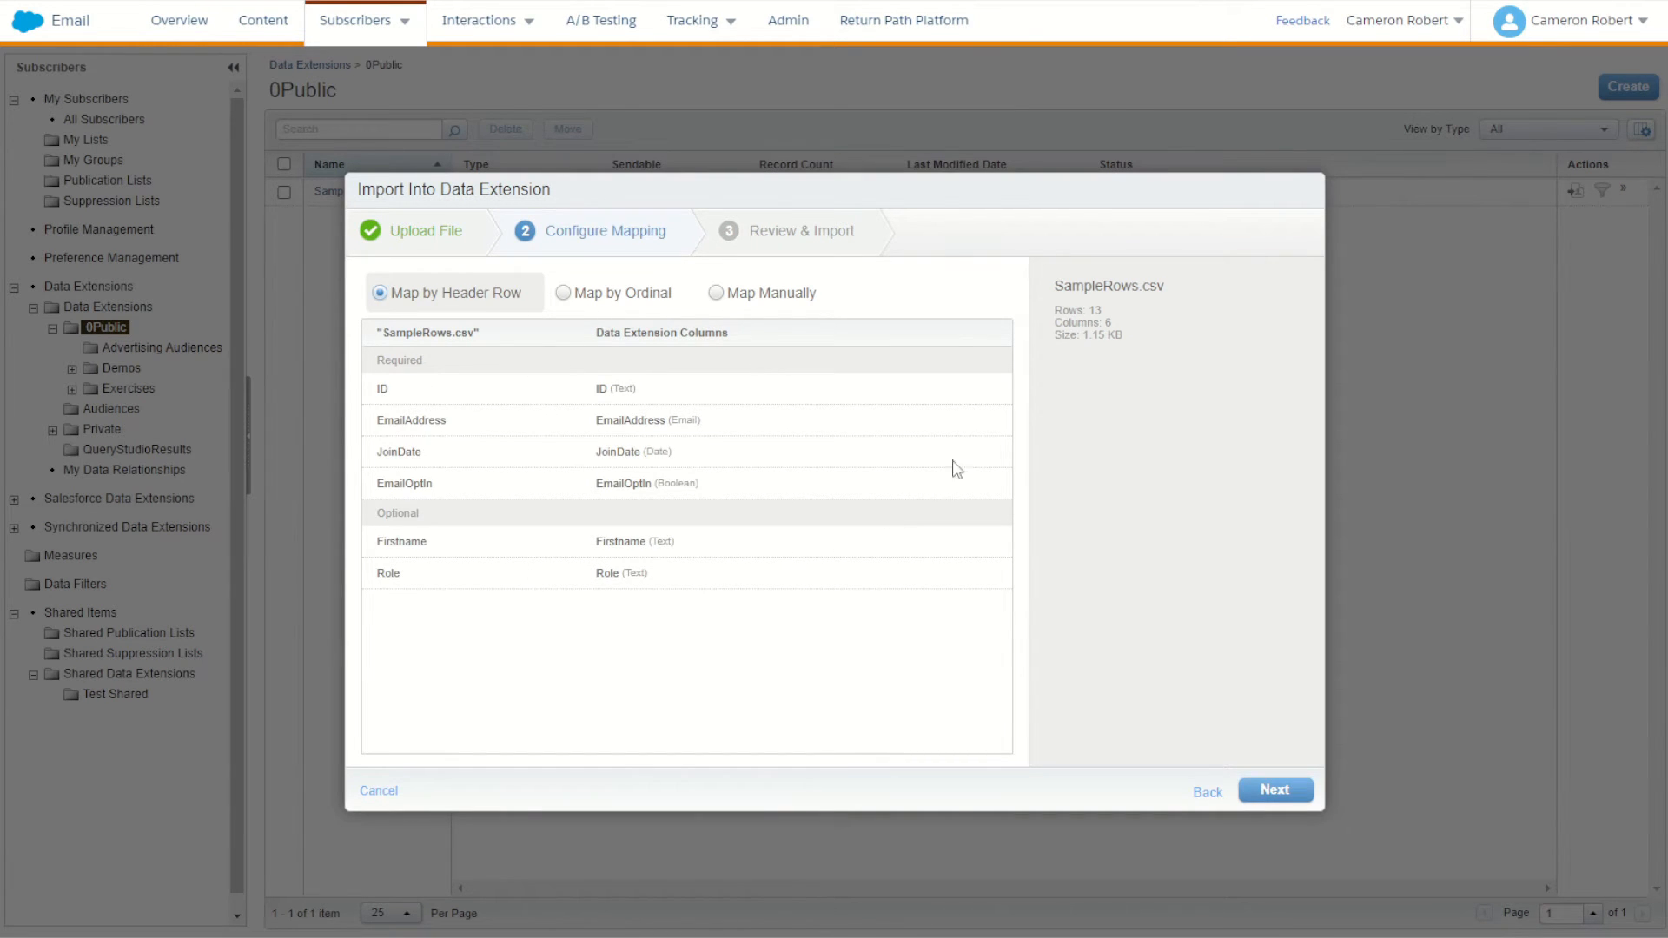
# Check the import's row count against SampleRows.csv on GitHub and continue to the import review.
pyautogui.doubleClick(1091, 311)
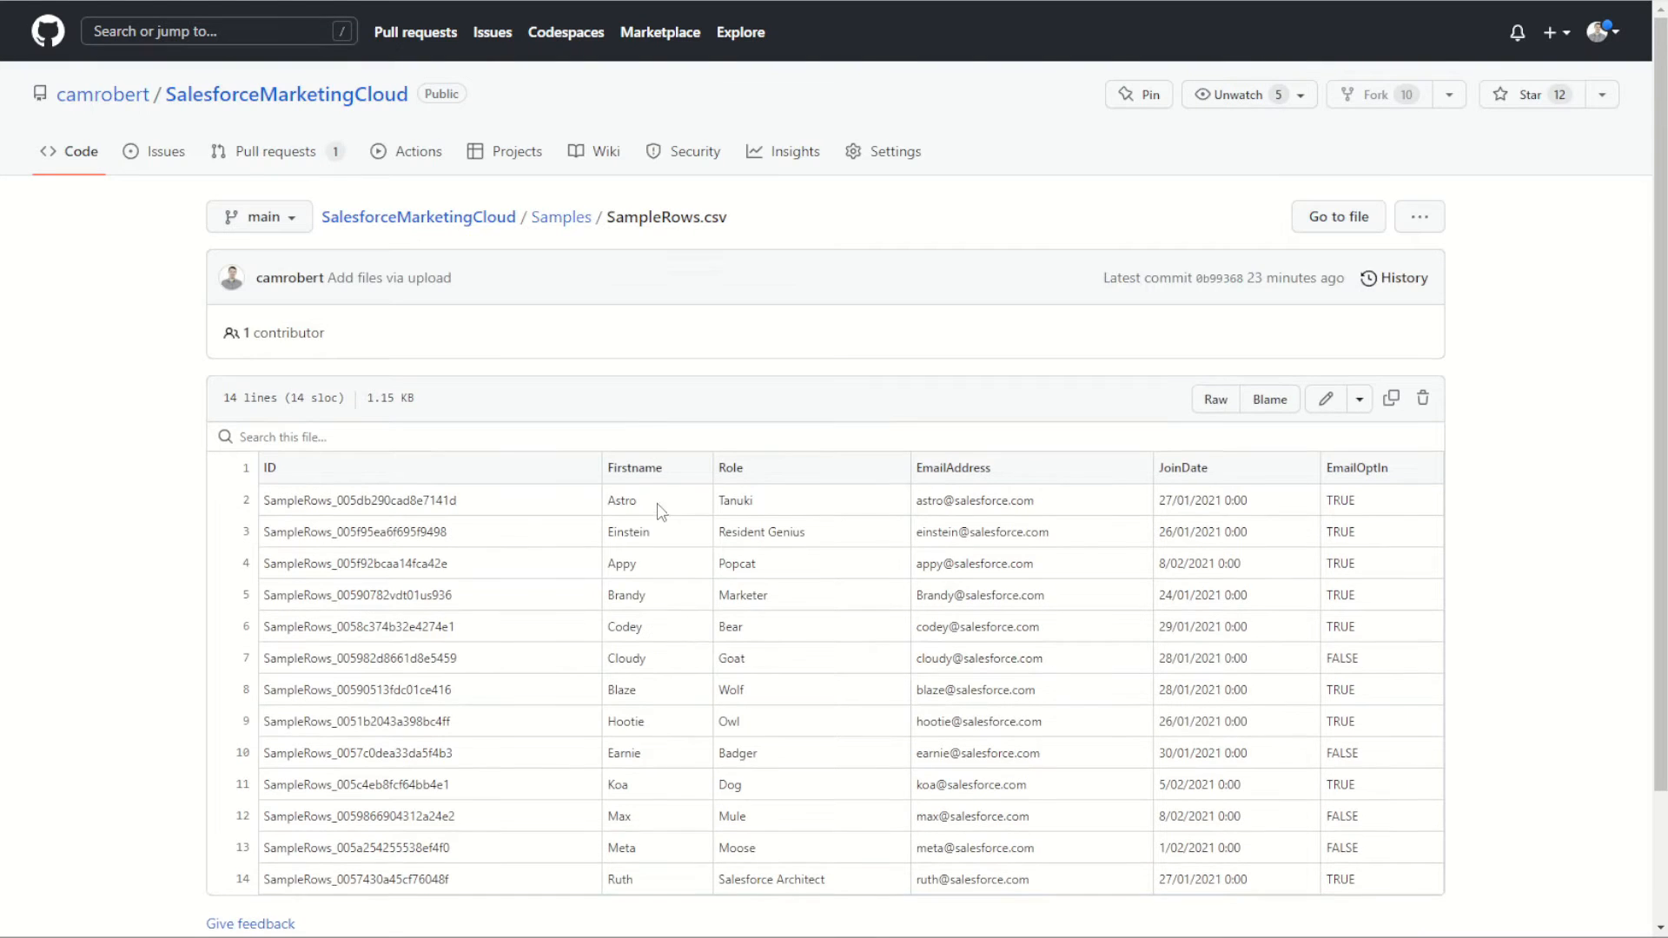
pyautogui.scroll(-2, 487, 500)
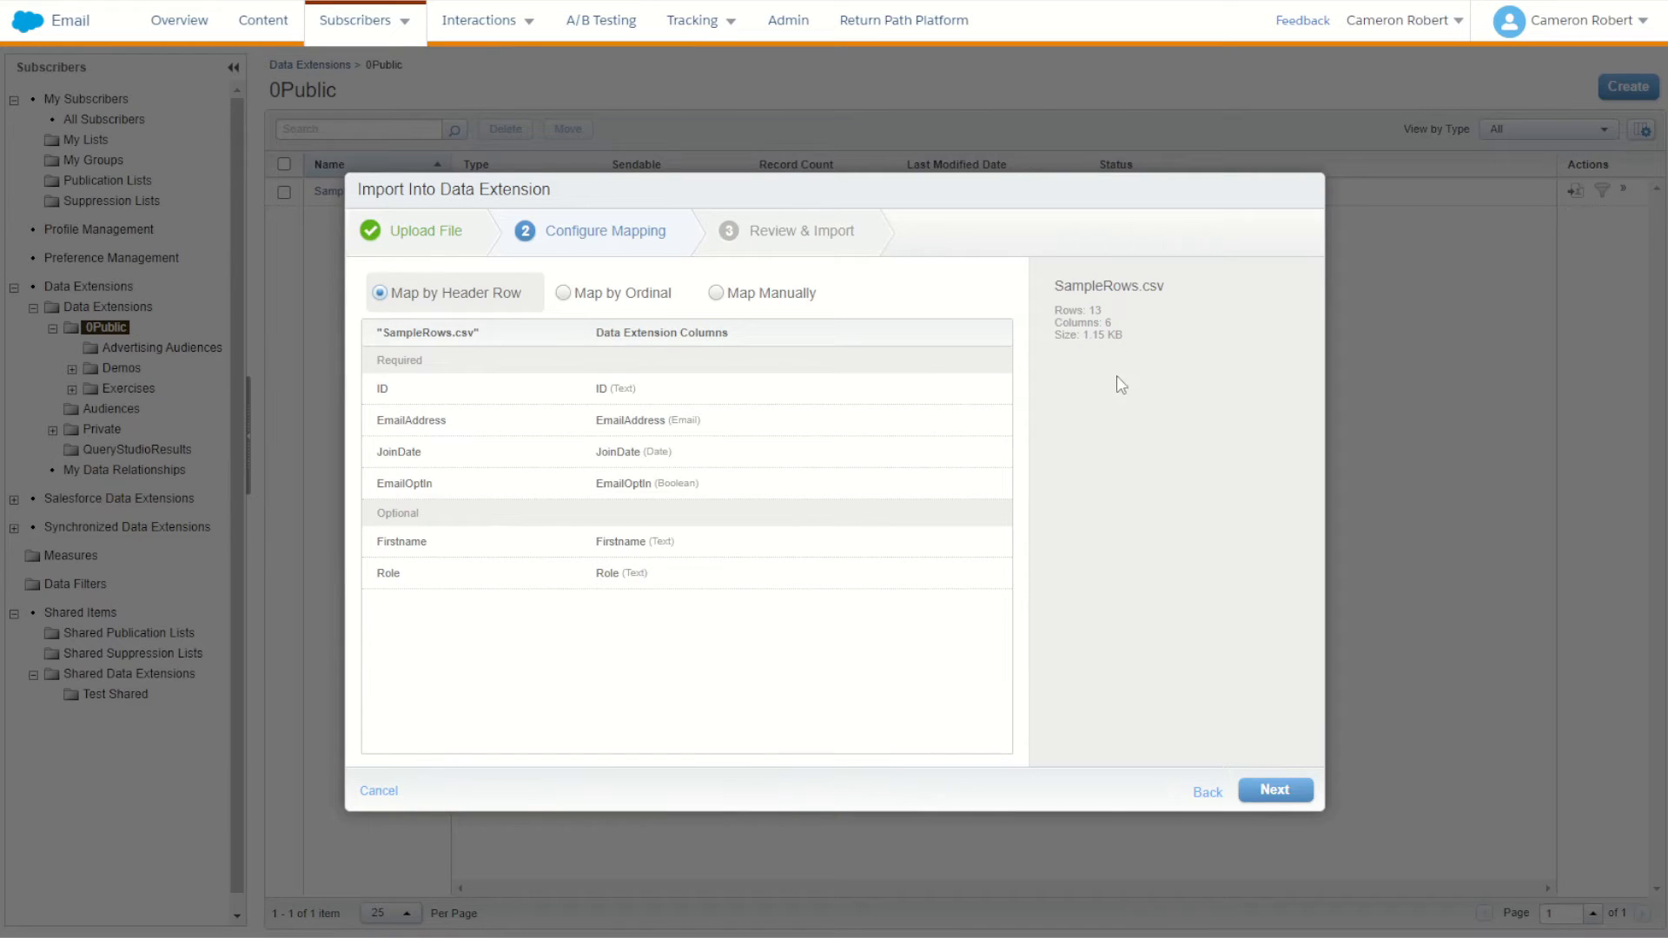
pyautogui.click(1281, 801)
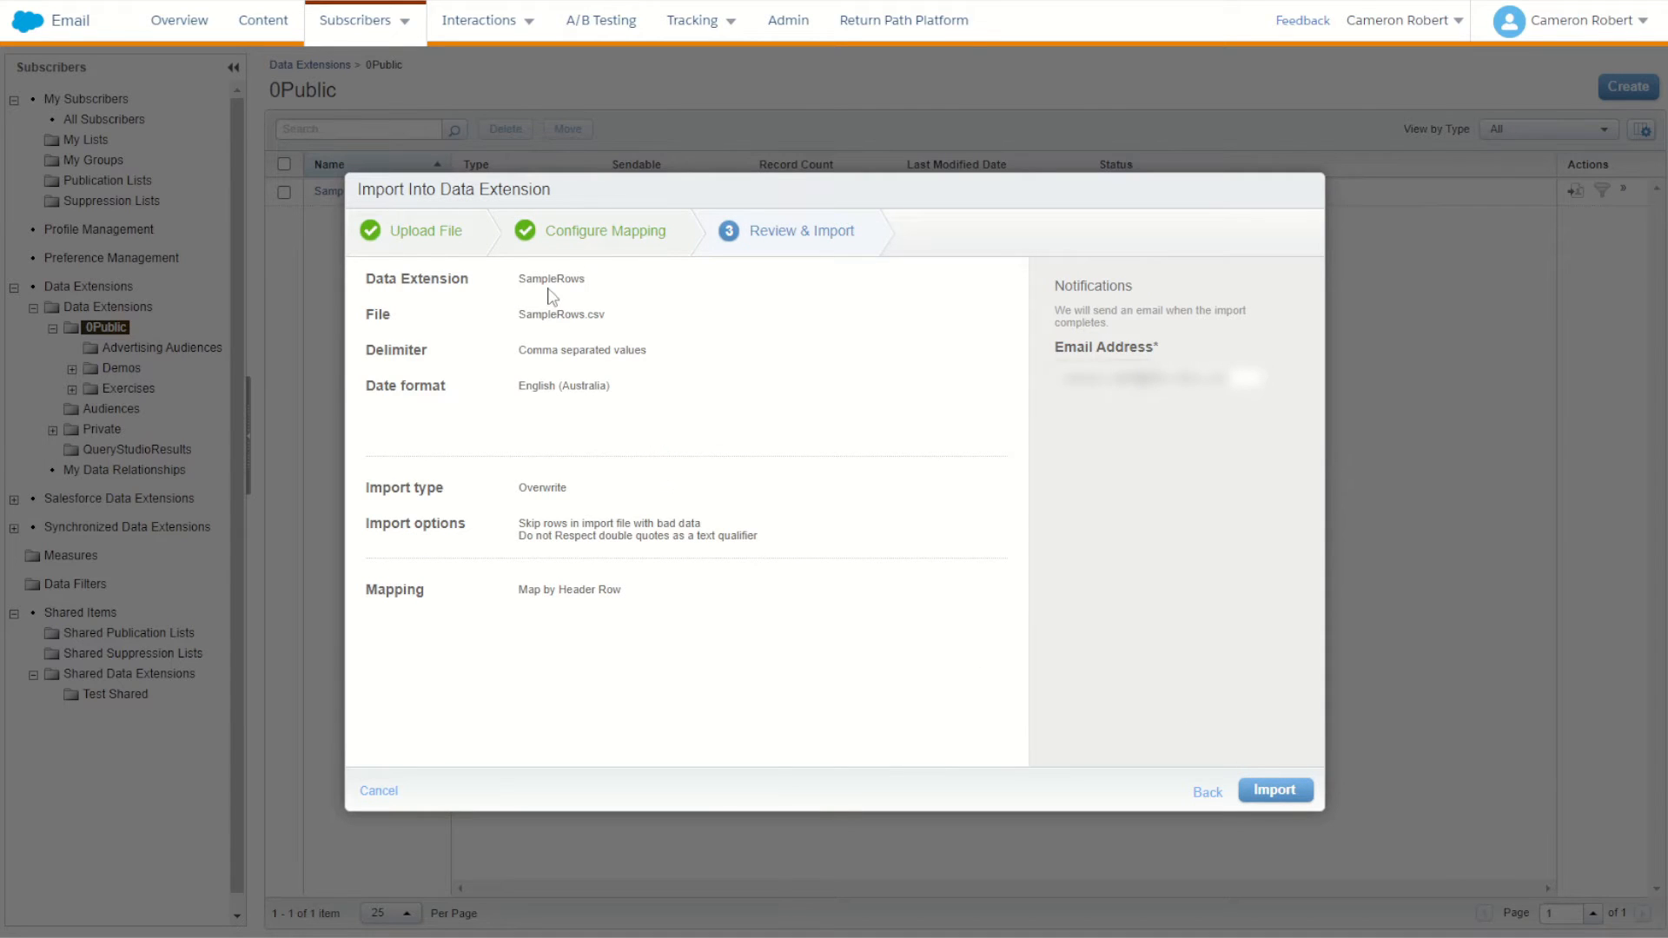
# Review the delimiter, date format, import type and mapping of the SampleRows.csv import, start the import and close the wizard.
pyautogui.moveTo(529, 315); pyautogui.dragTo(575, 274)
pyautogui.moveTo(533, 350); pyautogui.dragTo(653, 354)
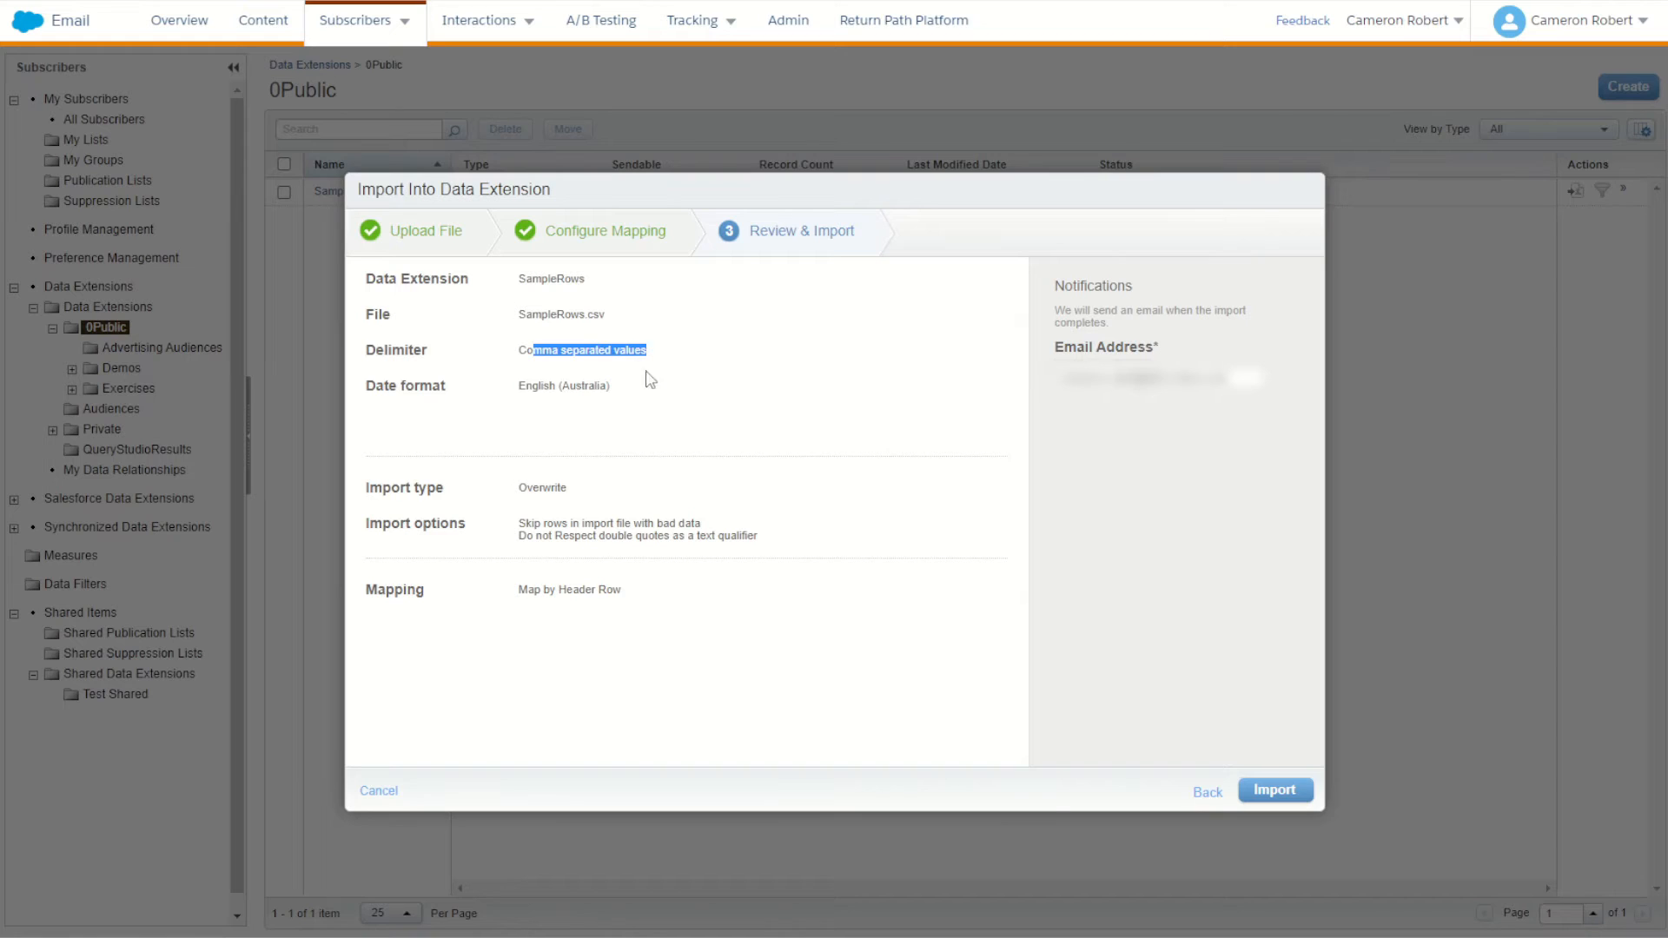
pyautogui.moveTo(525, 385); pyautogui.dragTo(614, 394)
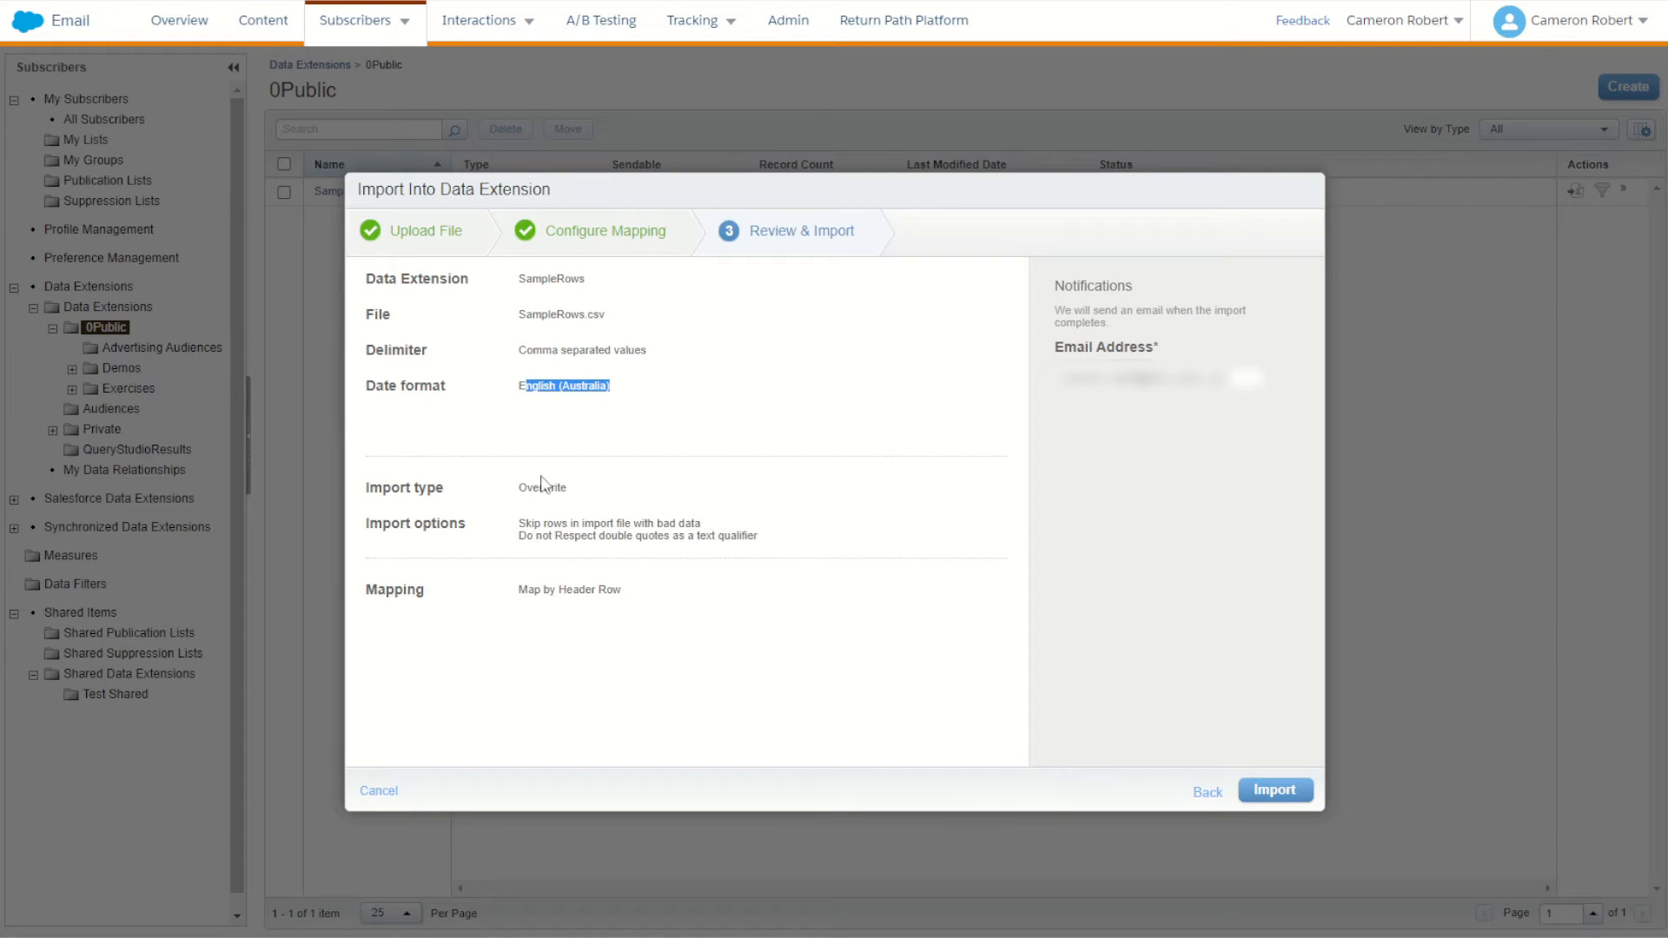
pyautogui.moveTo(540, 488); pyautogui.dragTo(610, 525)
pyautogui.click(678, 588)
pyautogui.click(1277, 791)
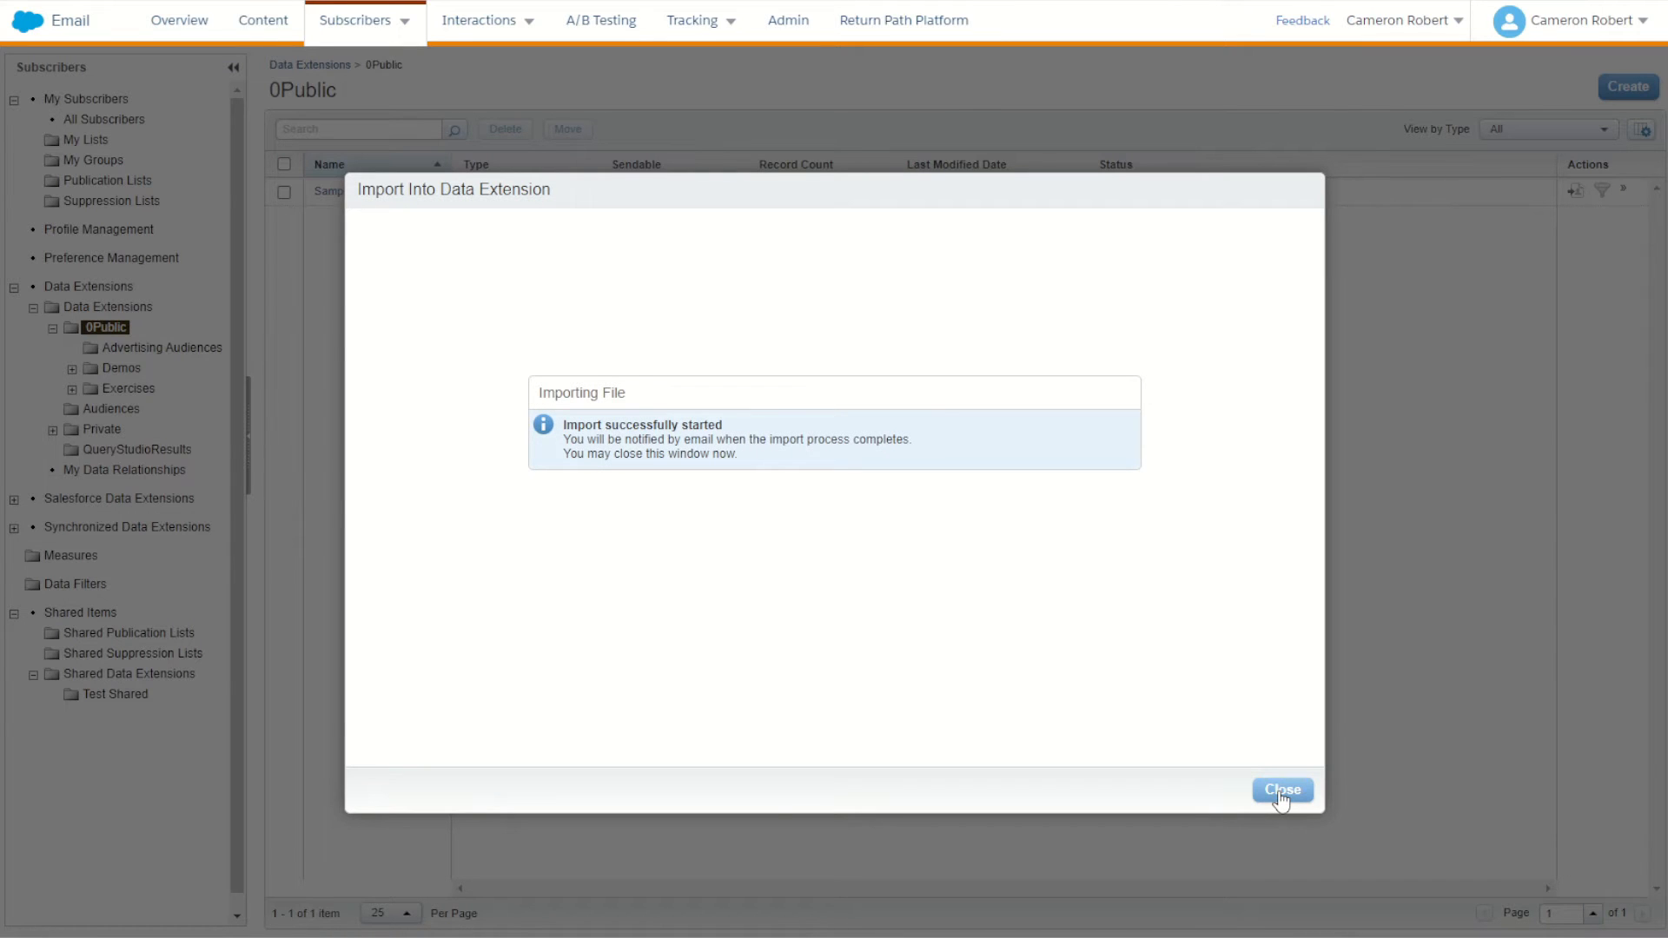
pyautogui.click(1280, 791)
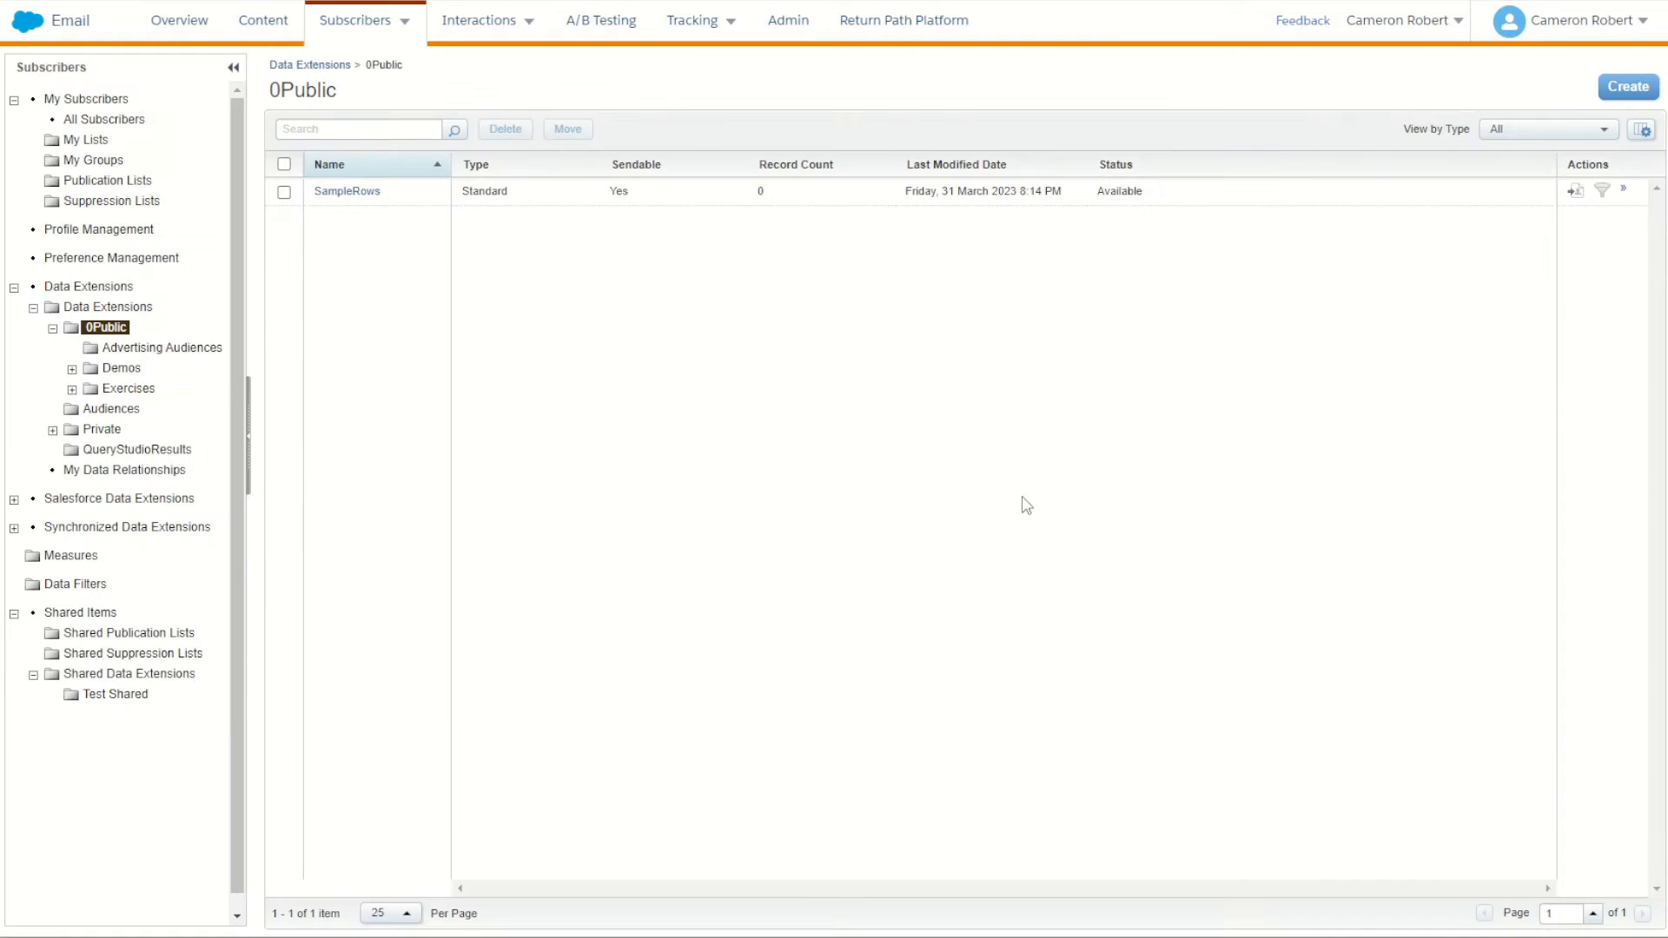
# Refresh the 0Public folder and open the SampleRows data extension to examine its imported records.
pyautogui.click(112, 333)
pyautogui.doubleClick(1110, 191)
pyautogui.click(1193, 387)
pyautogui.click(105, 329)
pyautogui.click(352, 191)
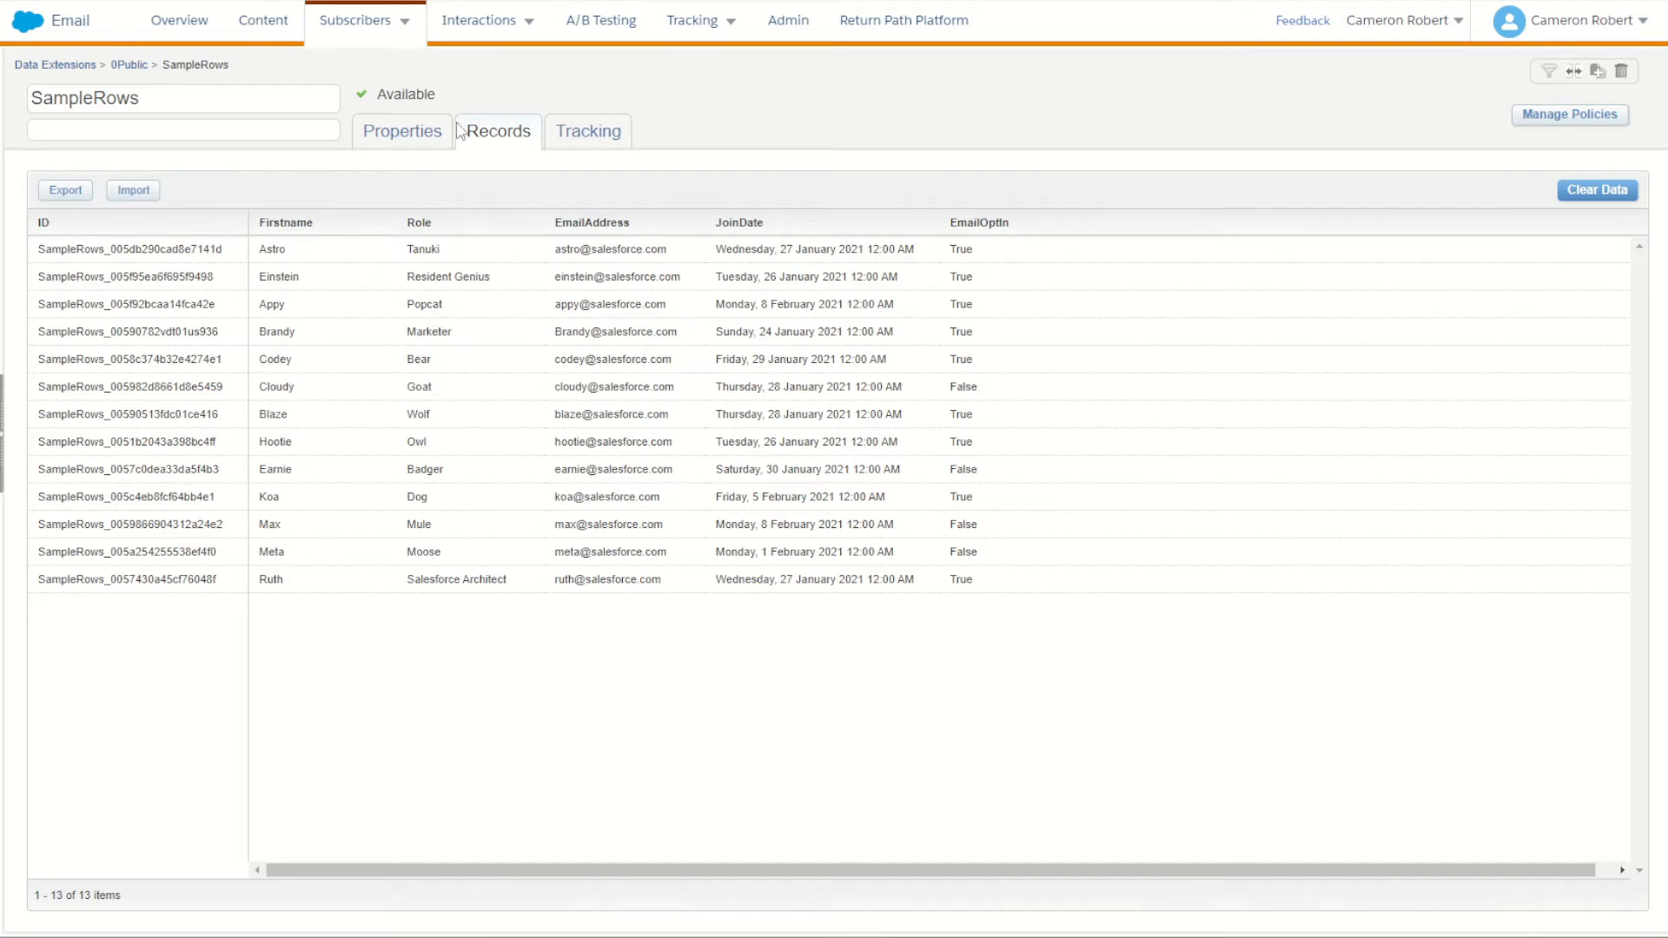
pyautogui.click(135, 191)
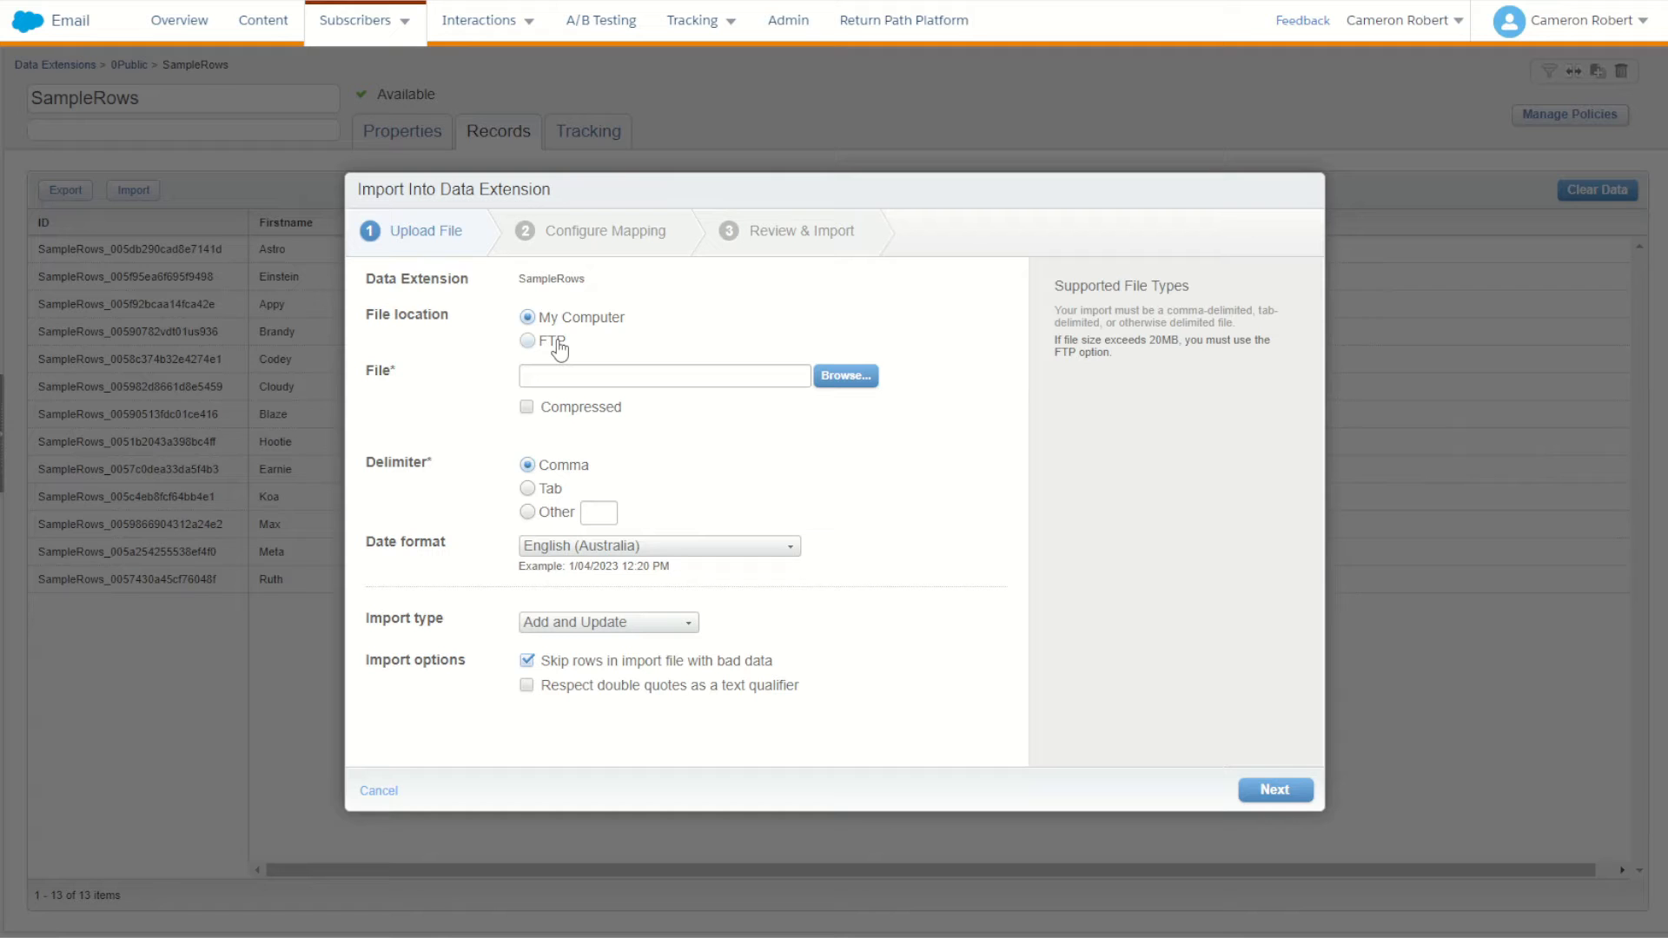
pyautogui.click(382, 792)
pyautogui.click(632, 733)
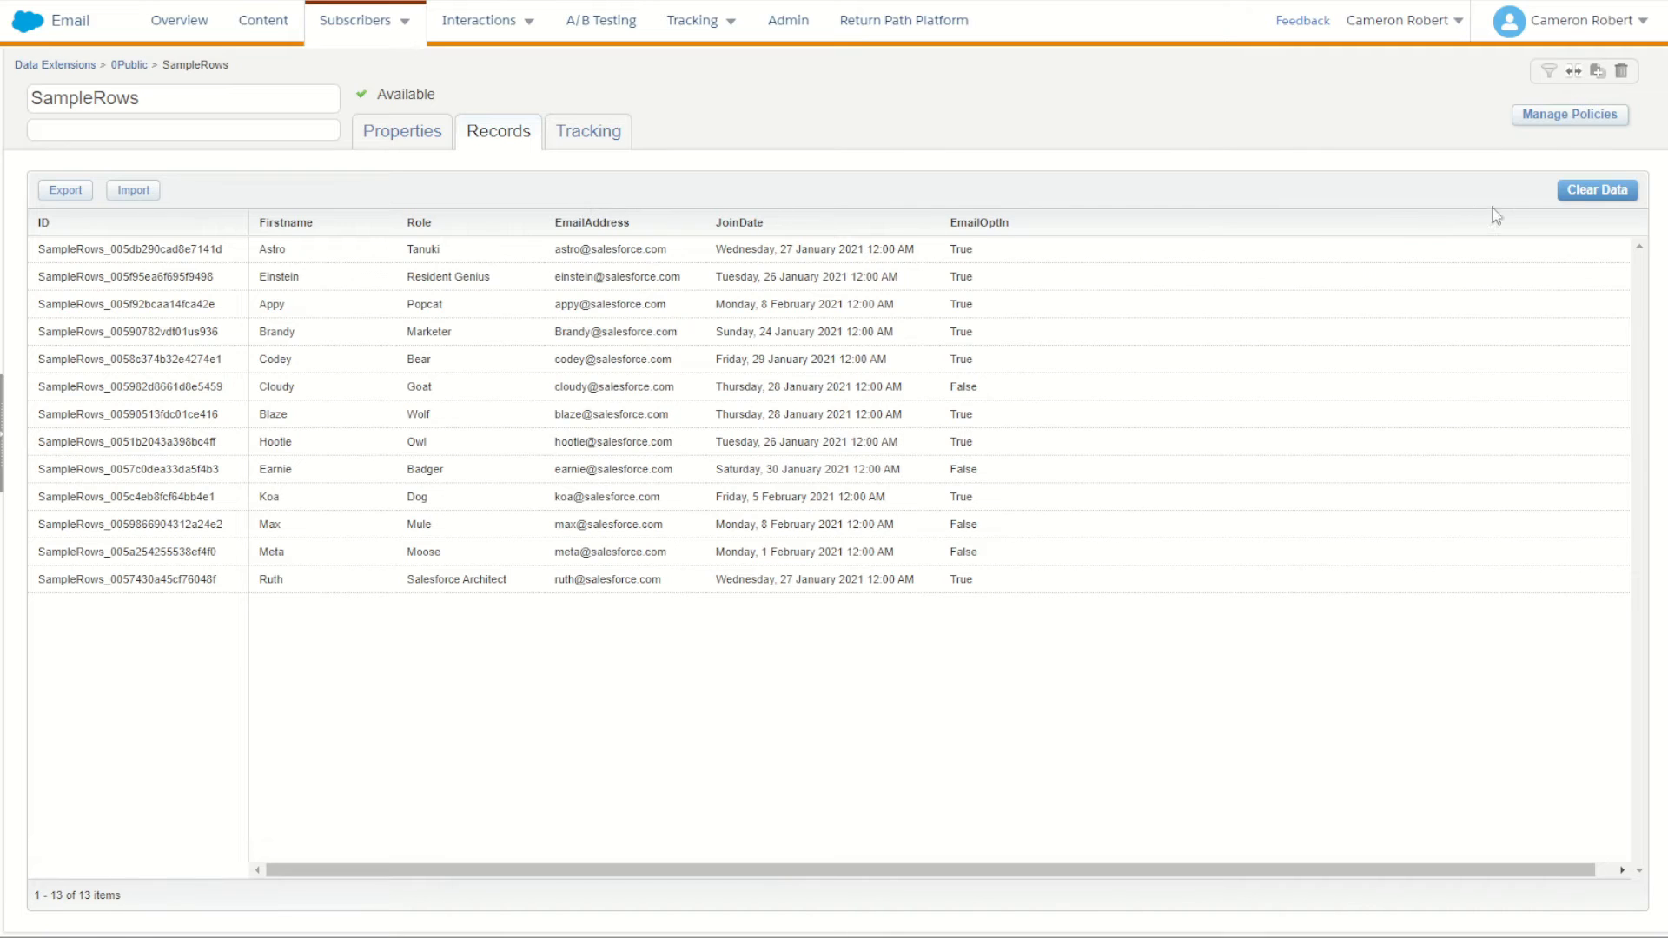
# Clear all data from the SampleRows data extension, check its item count, and return to the 0Public folder.
pyautogui.click(1577, 200)
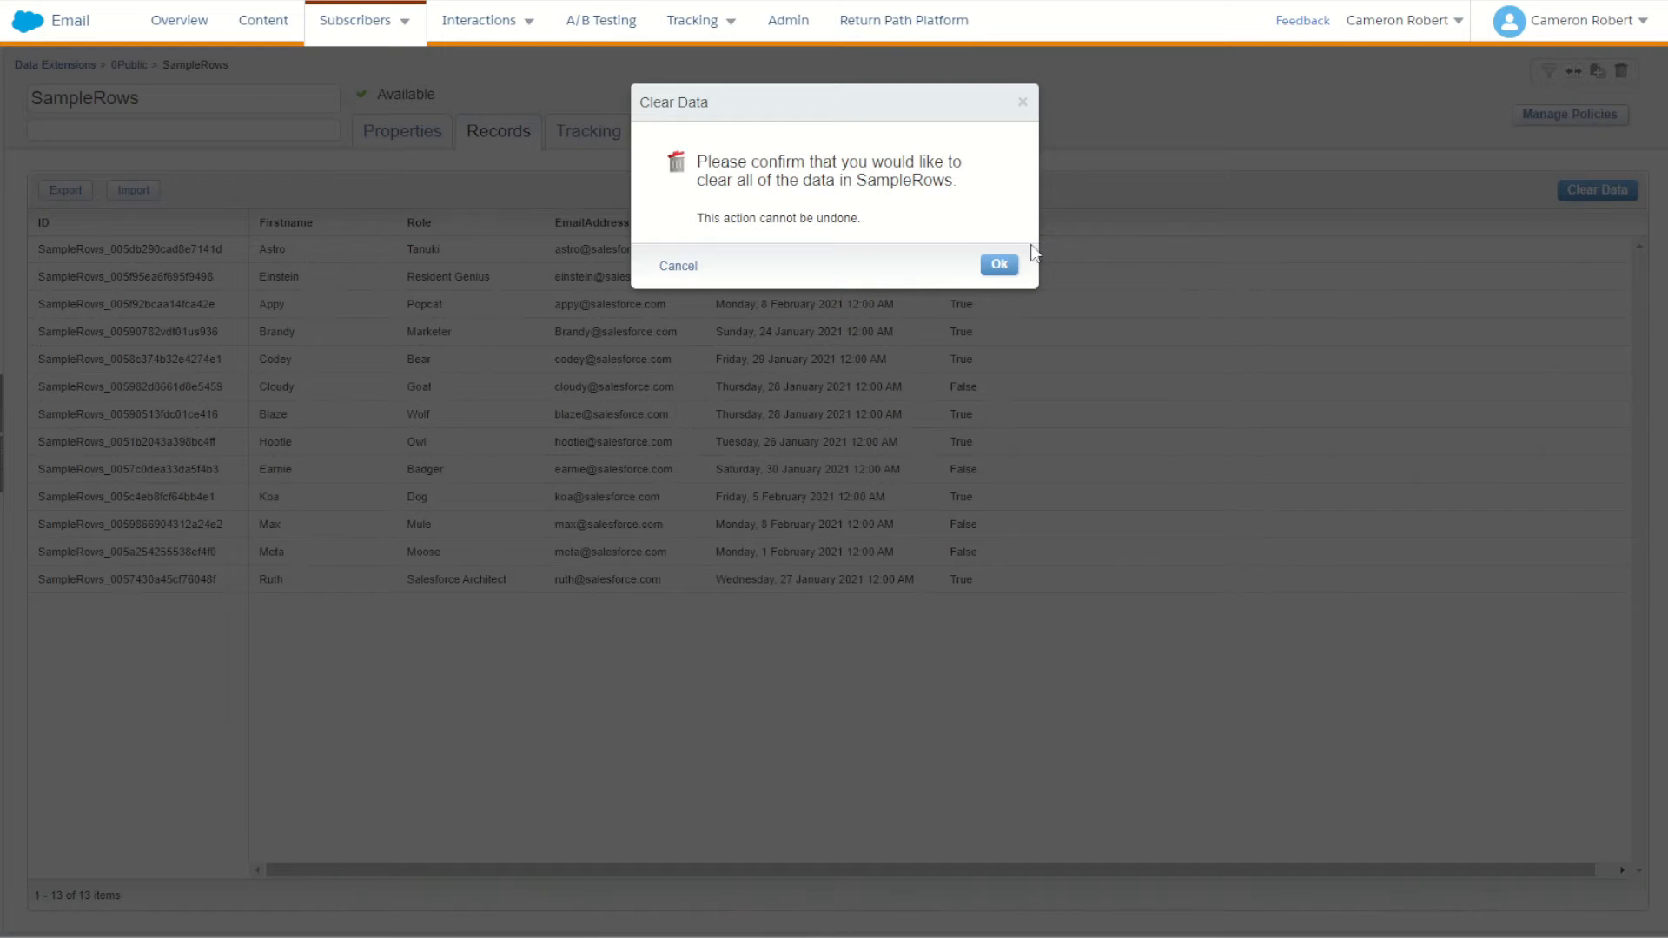
pyautogui.moveTo(748, 218); pyautogui.dragTo(872, 264)
pyautogui.click(876, 247)
pyautogui.moveTo(857, 180); pyautogui.dragTo(946, 181)
pyautogui.click(1000, 267)
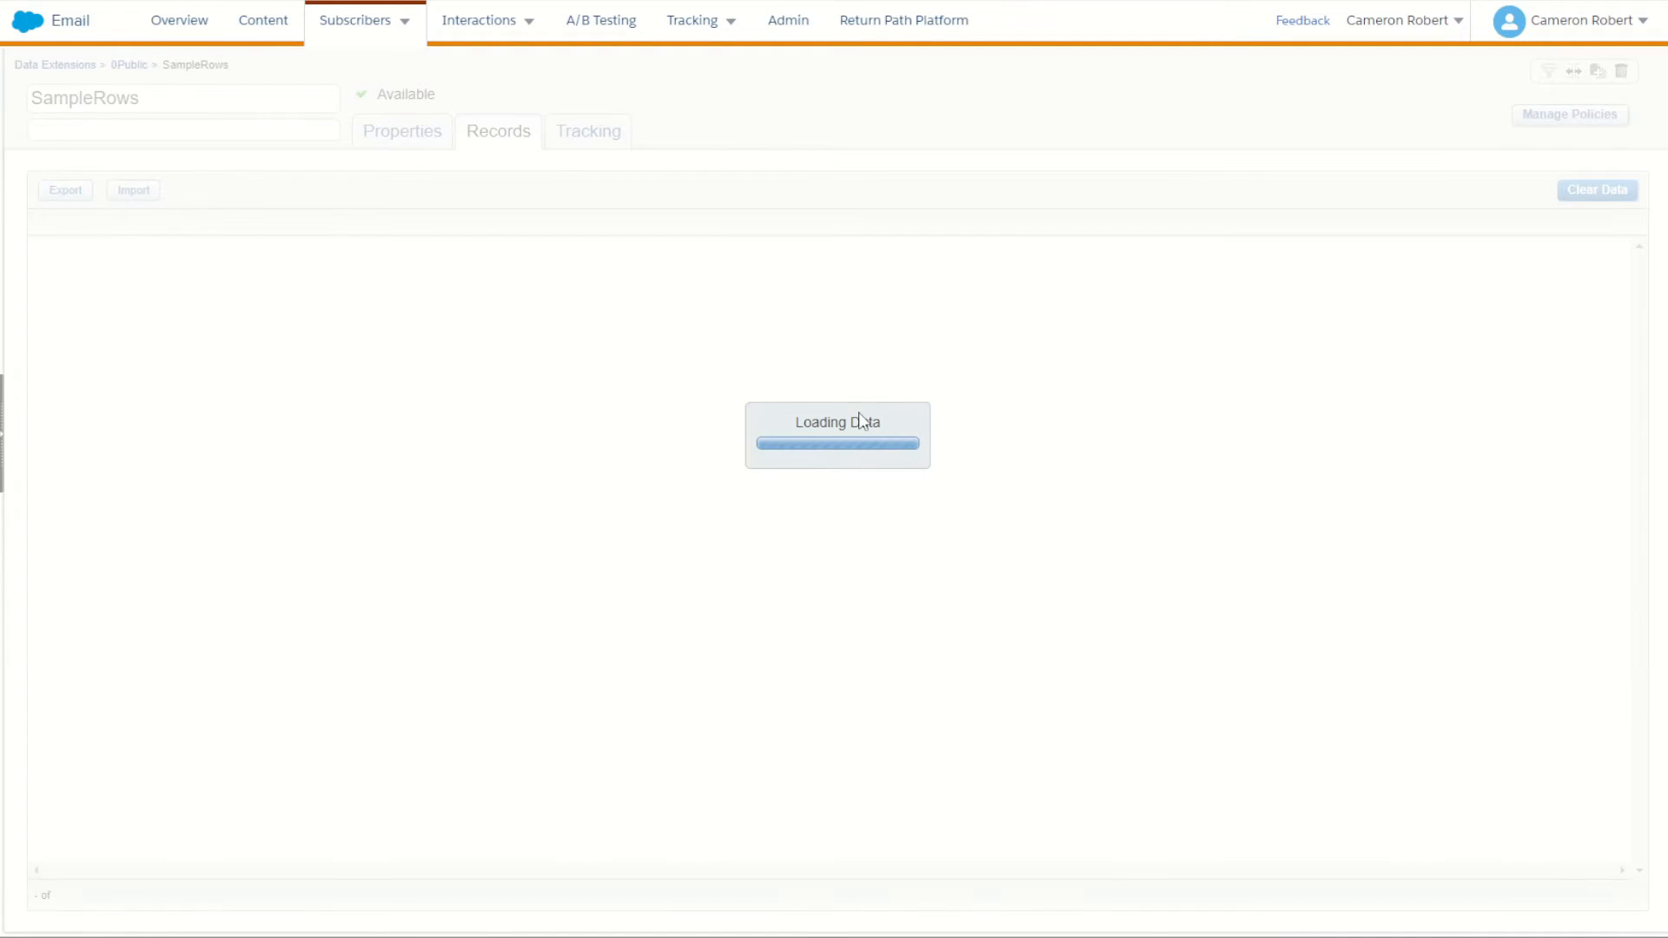
pyautogui.moveTo(103, 897); pyautogui.dragTo(34, 898)
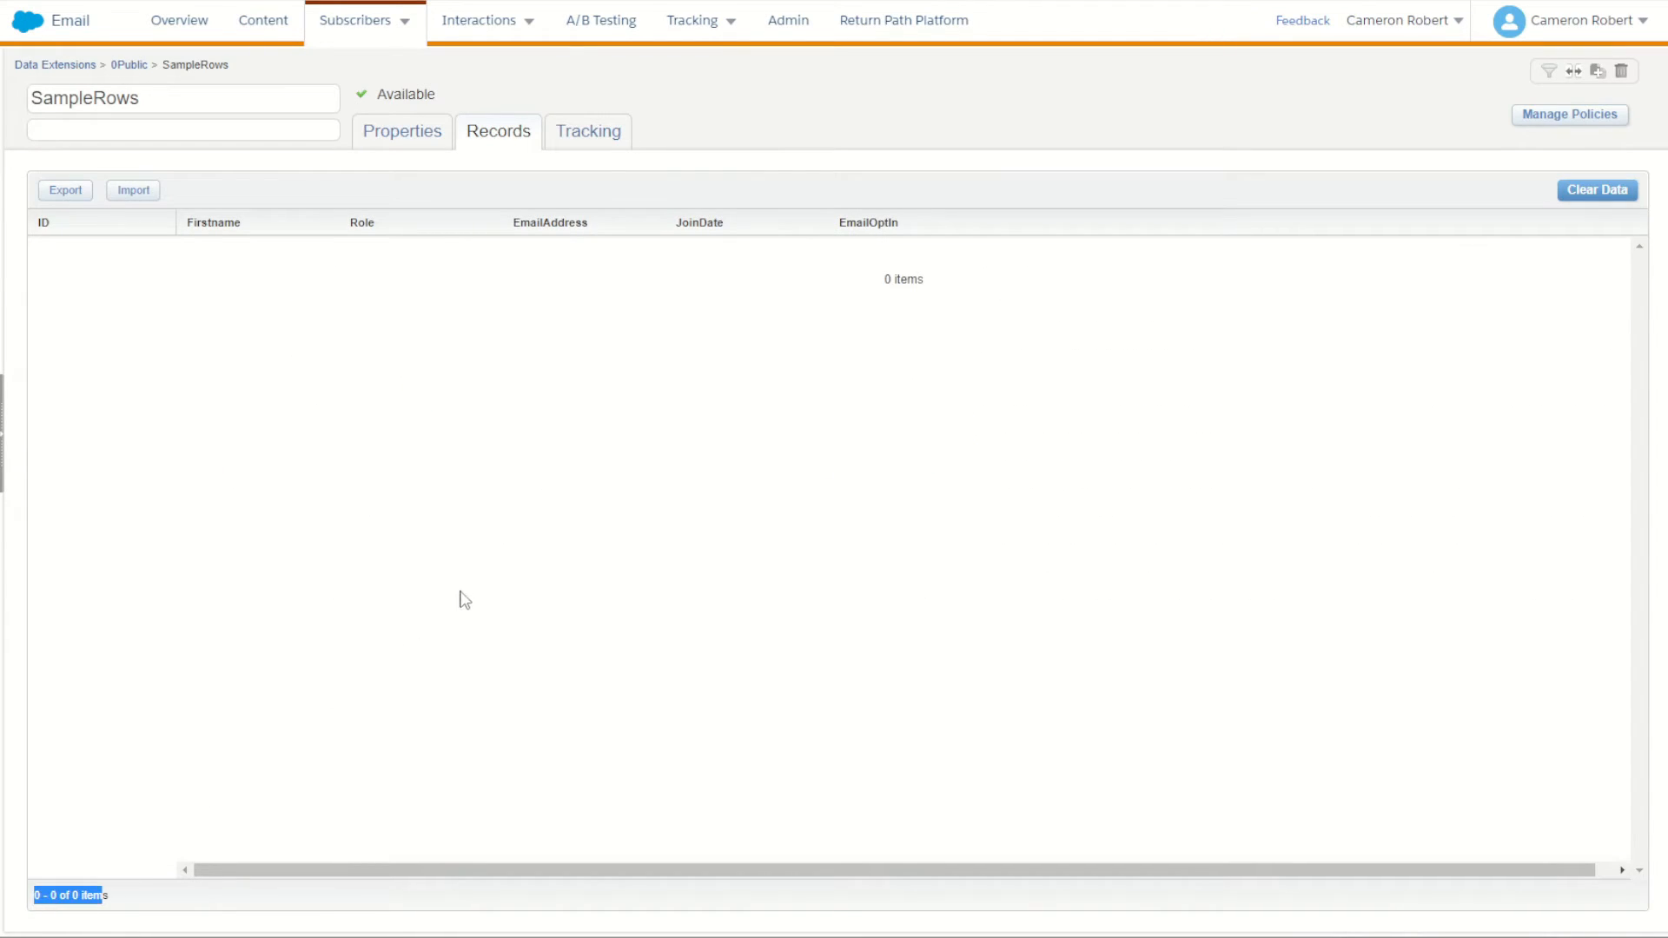
pyautogui.click(460, 588)
pyautogui.click(127, 66)
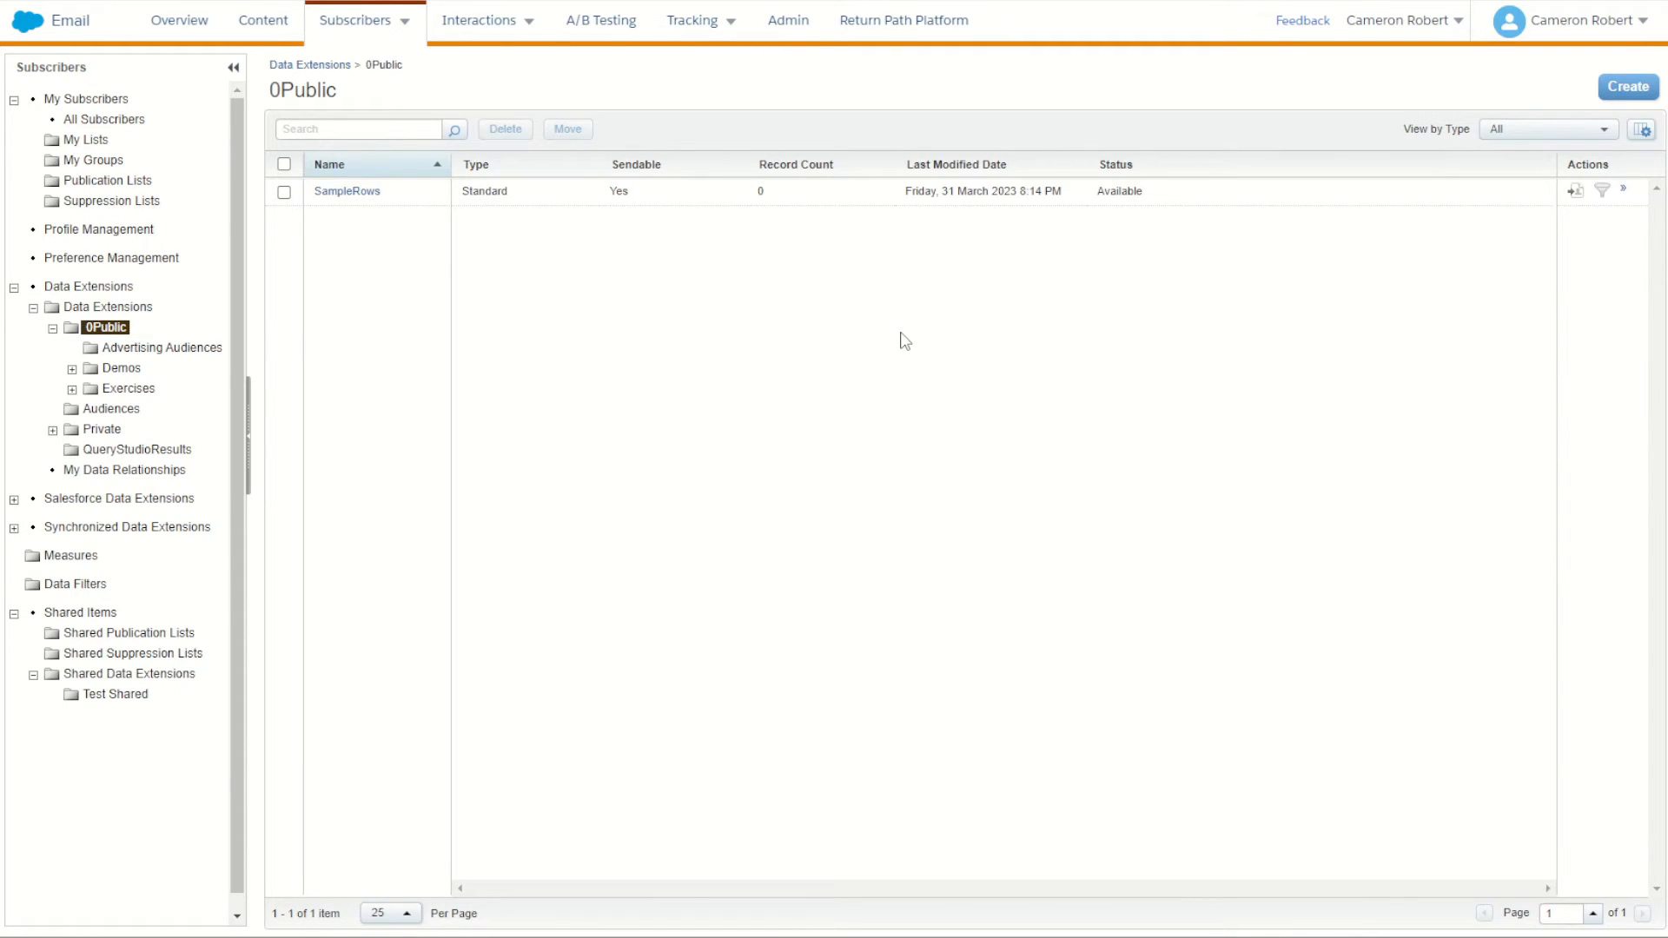
# Switch to the file explorer and FTP client and upload SampleRows.csv to the remote Import folder.
pyautogui.hotkey('alt', 'Tab')
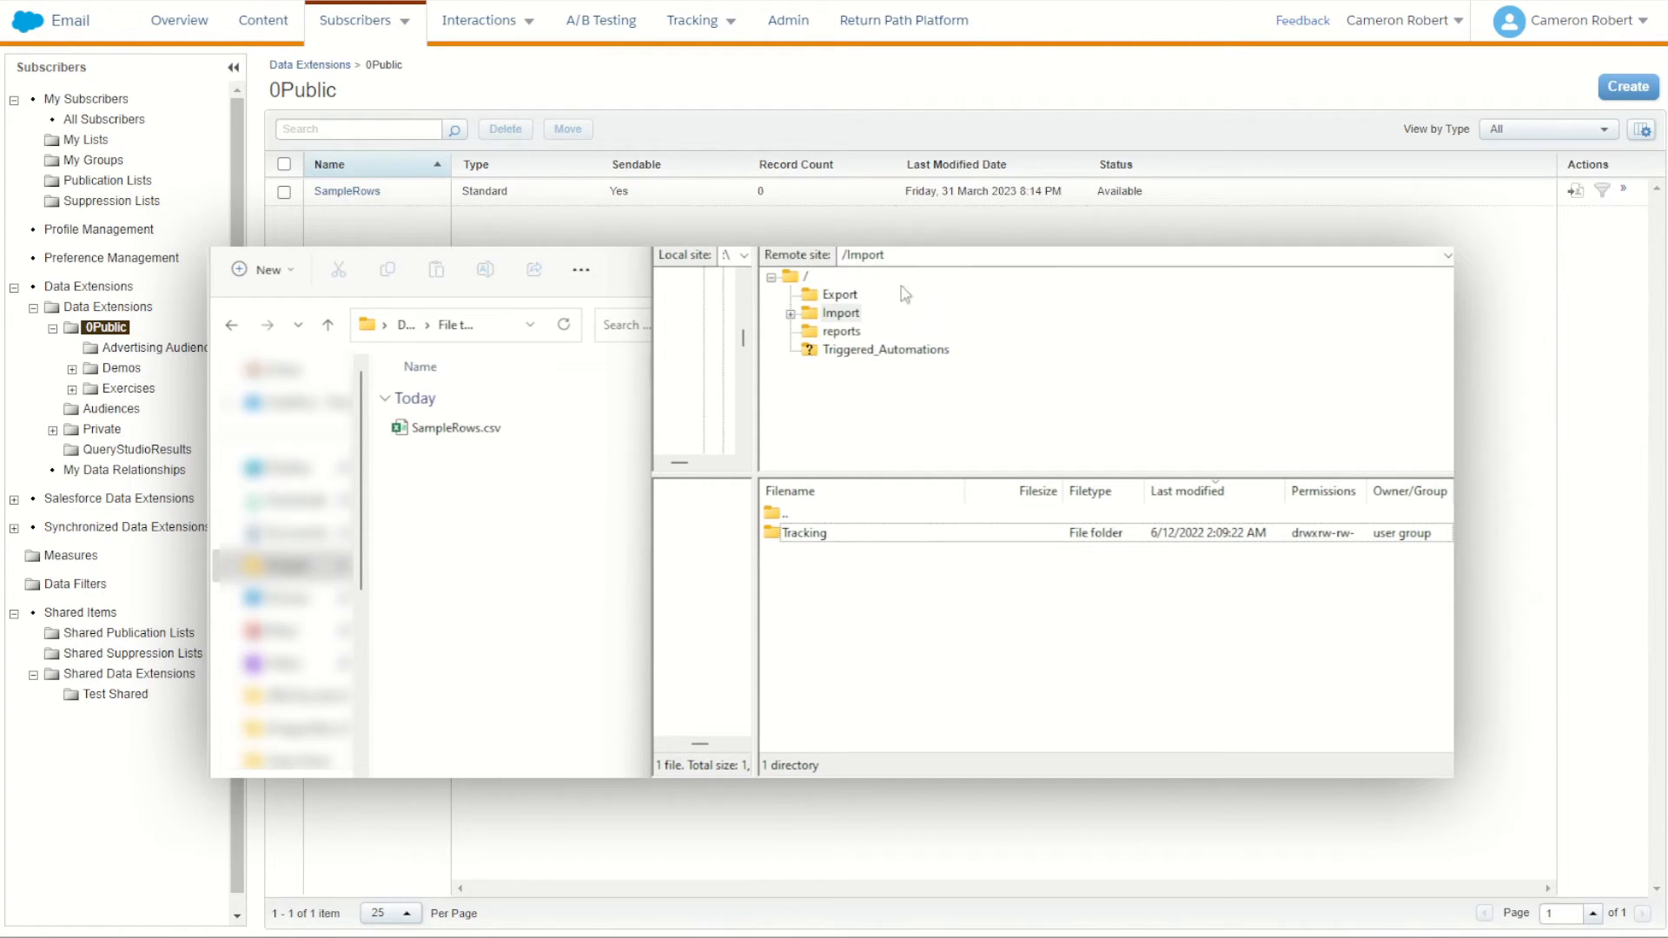
pyautogui.moveTo(448, 434); pyautogui.dragTo(879, 627)
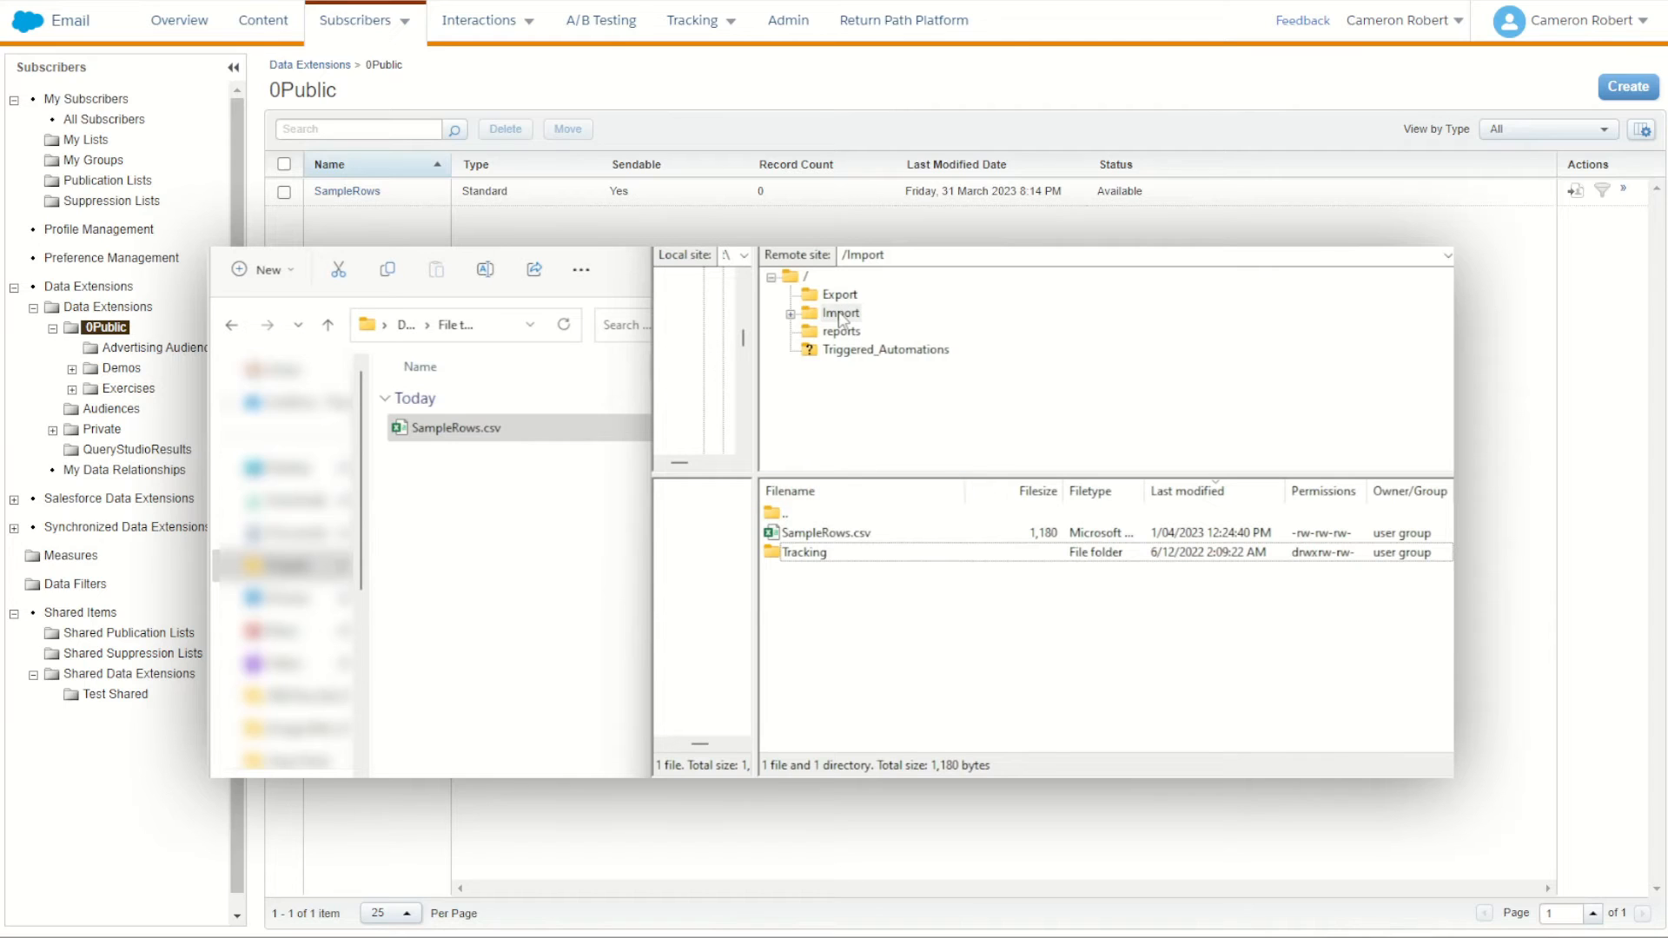
pyautogui.click(792, 278)
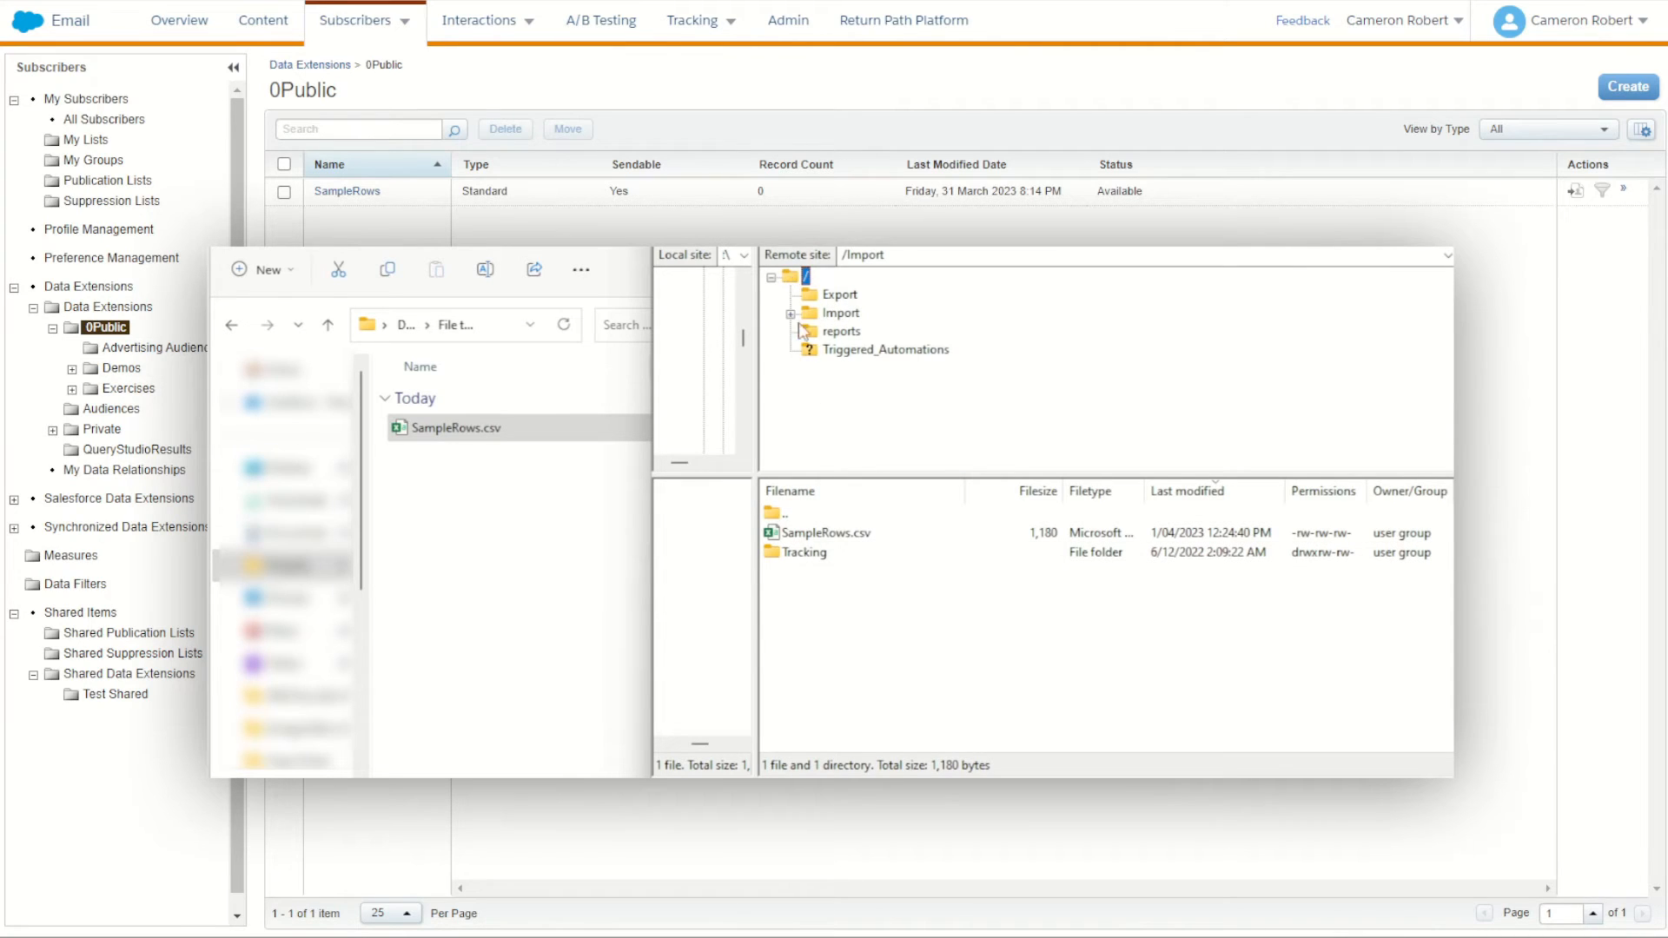
pyautogui.doubleClick(800, 534)
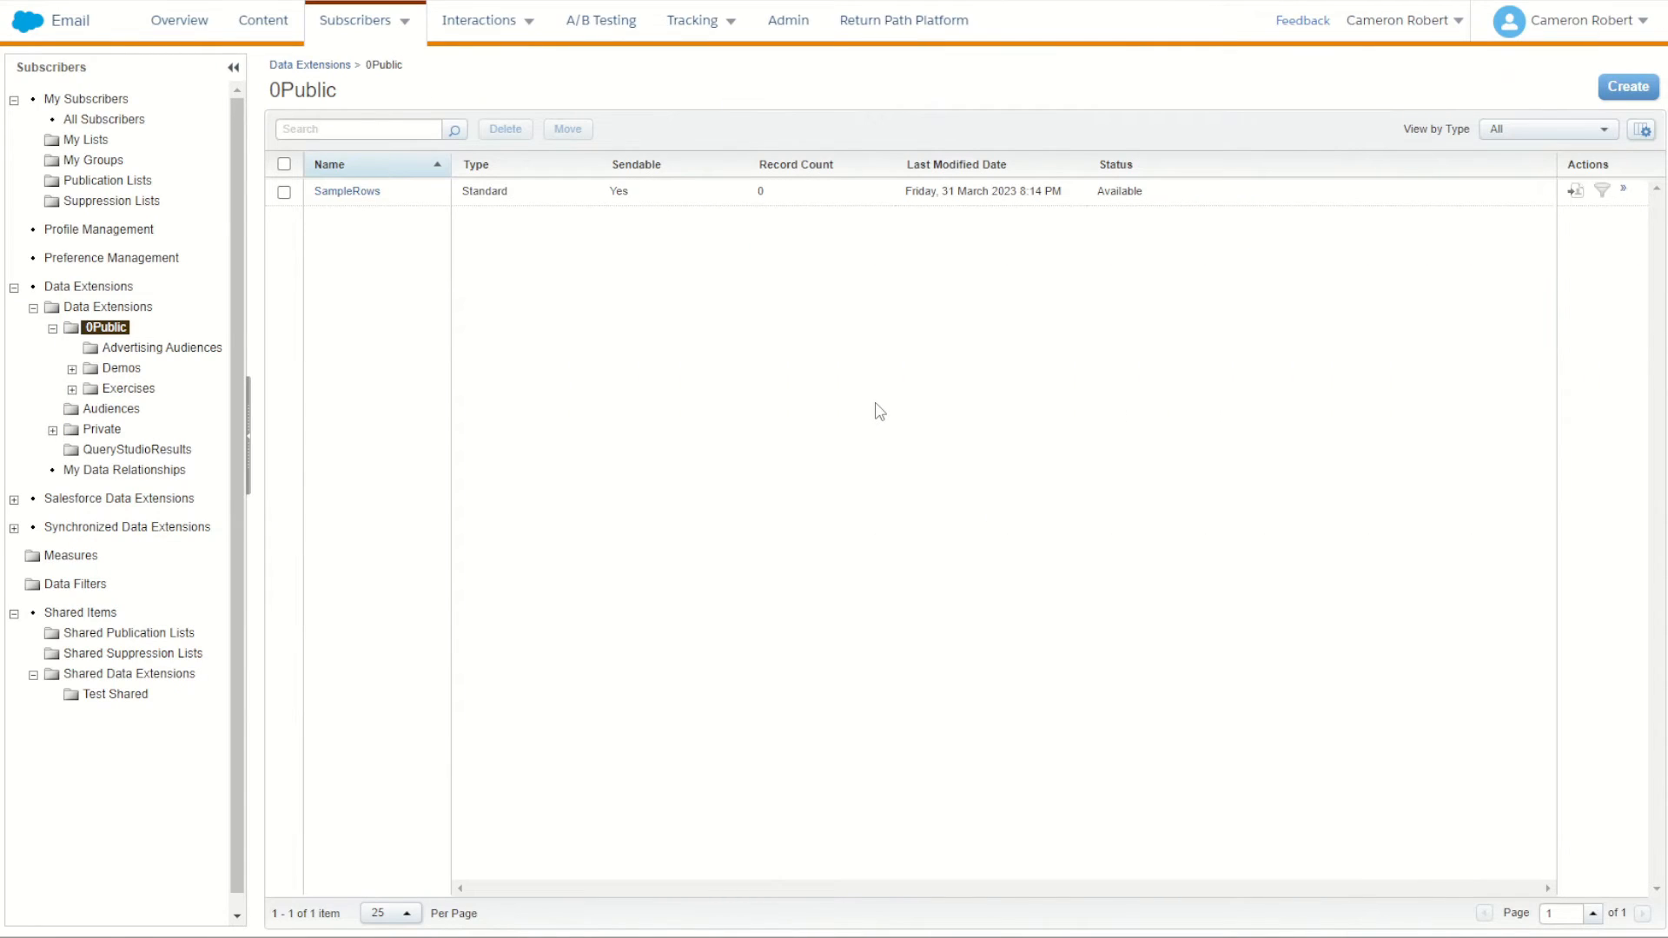
# Start an import from the SampleRows records, using Enhanced FTP as the file location and SampleRows.csv as the file name.
pyautogui.click(354, 192)
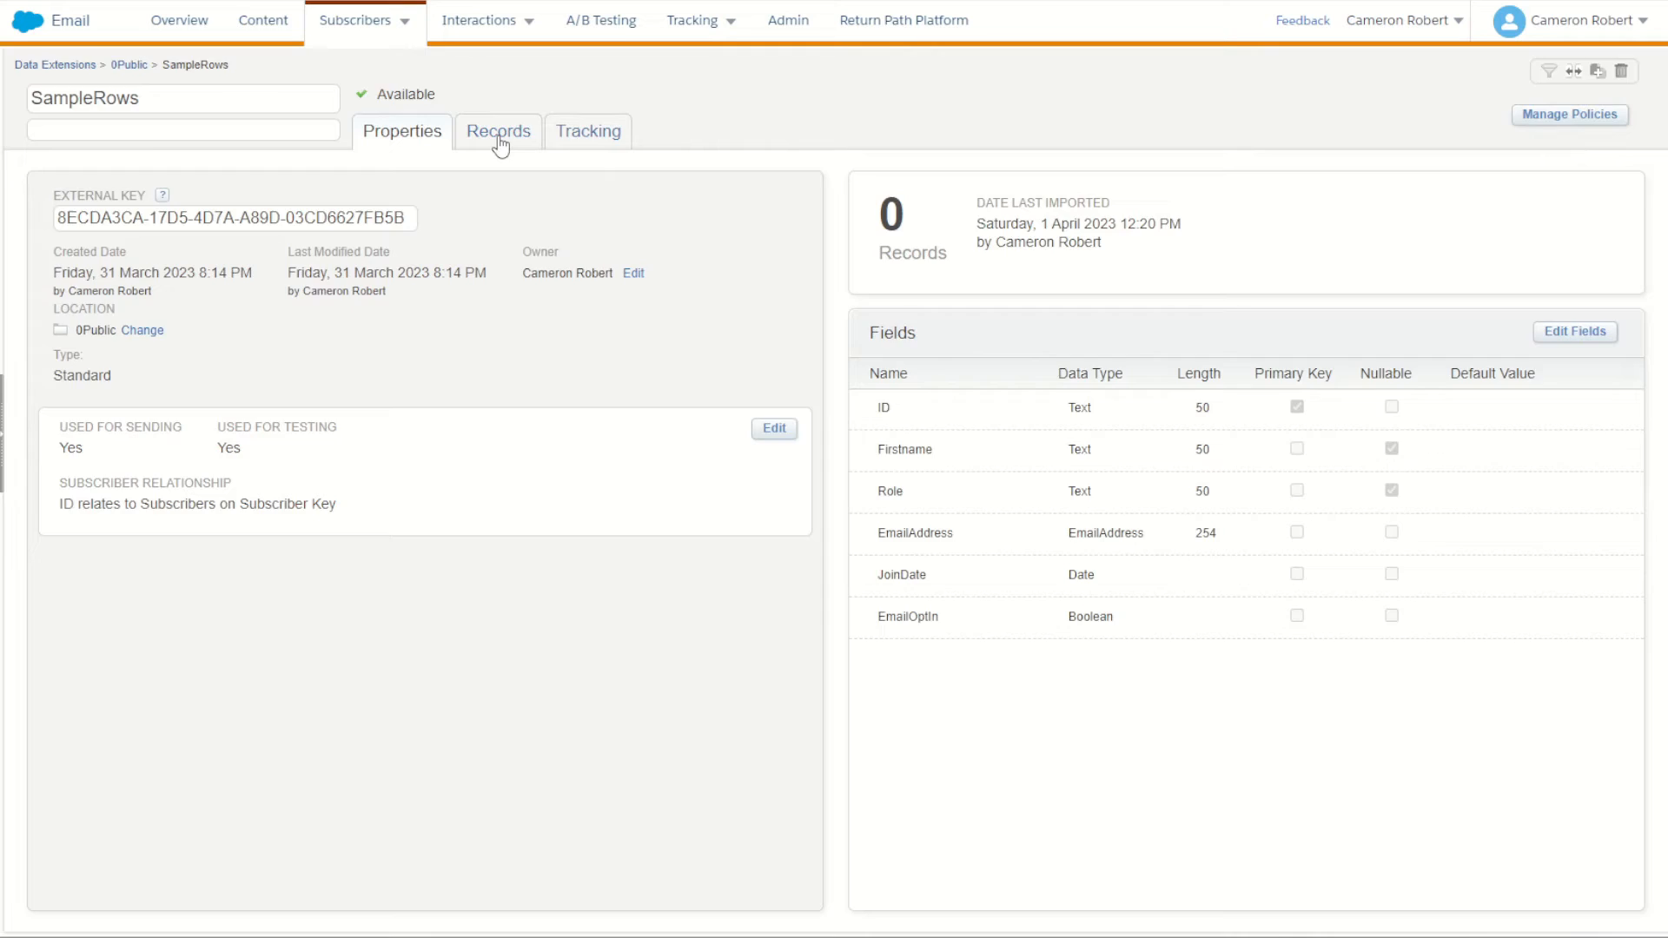
pyautogui.click(499, 132)
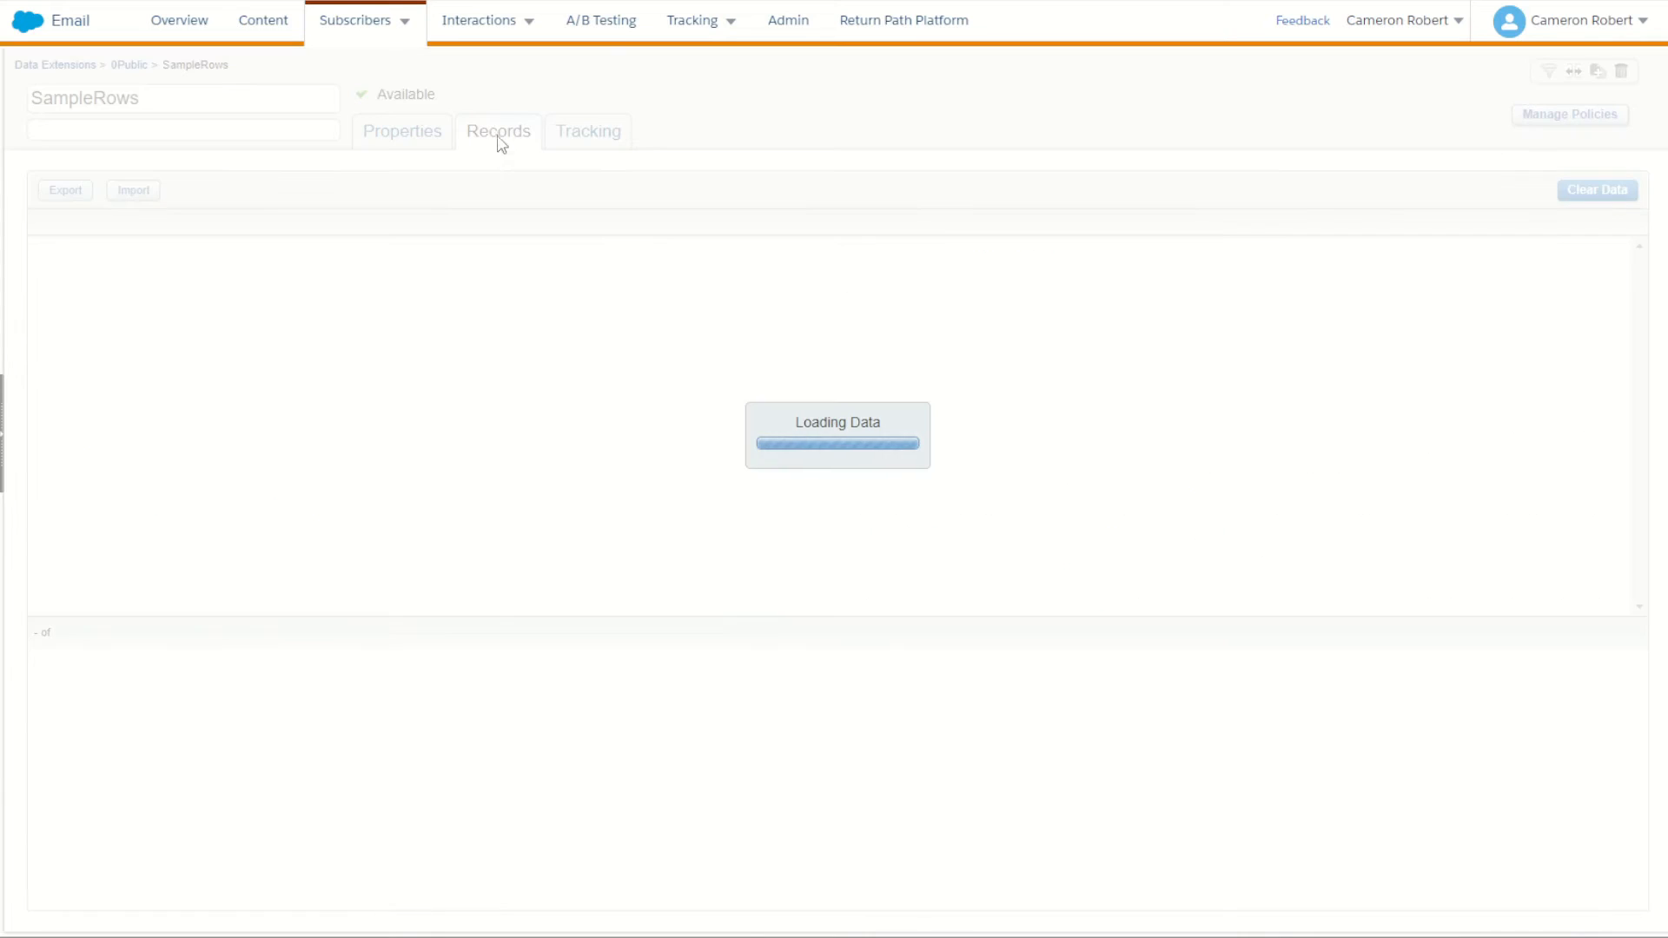
pyautogui.click(136, 191)
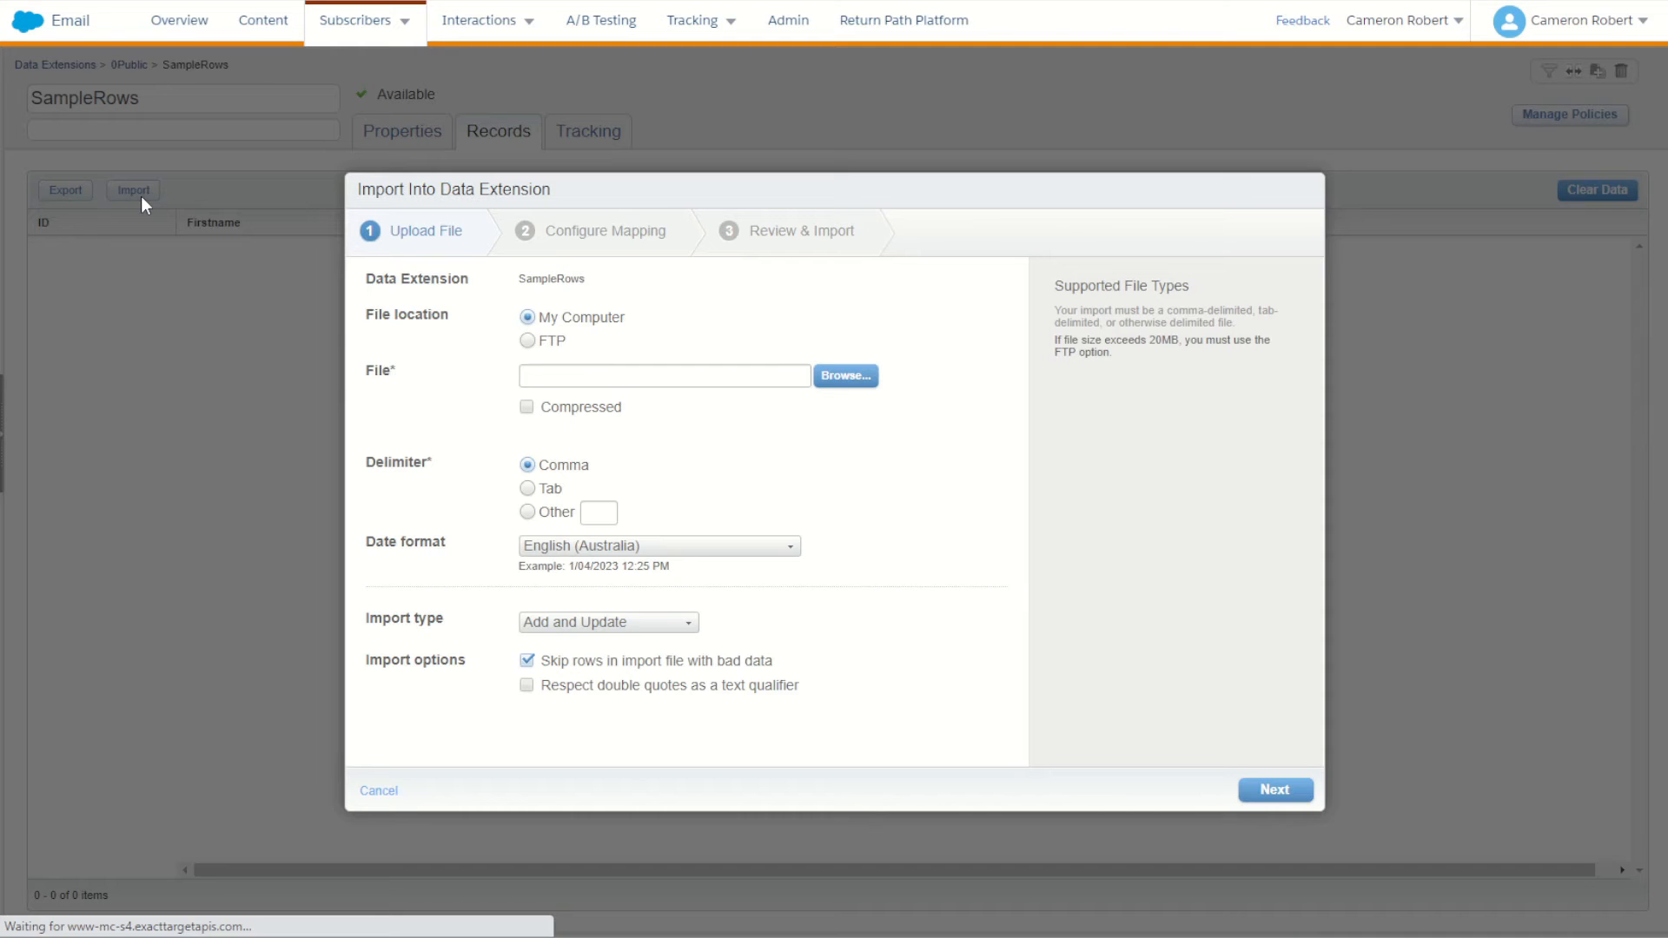
pyautogui.click(528, 343)
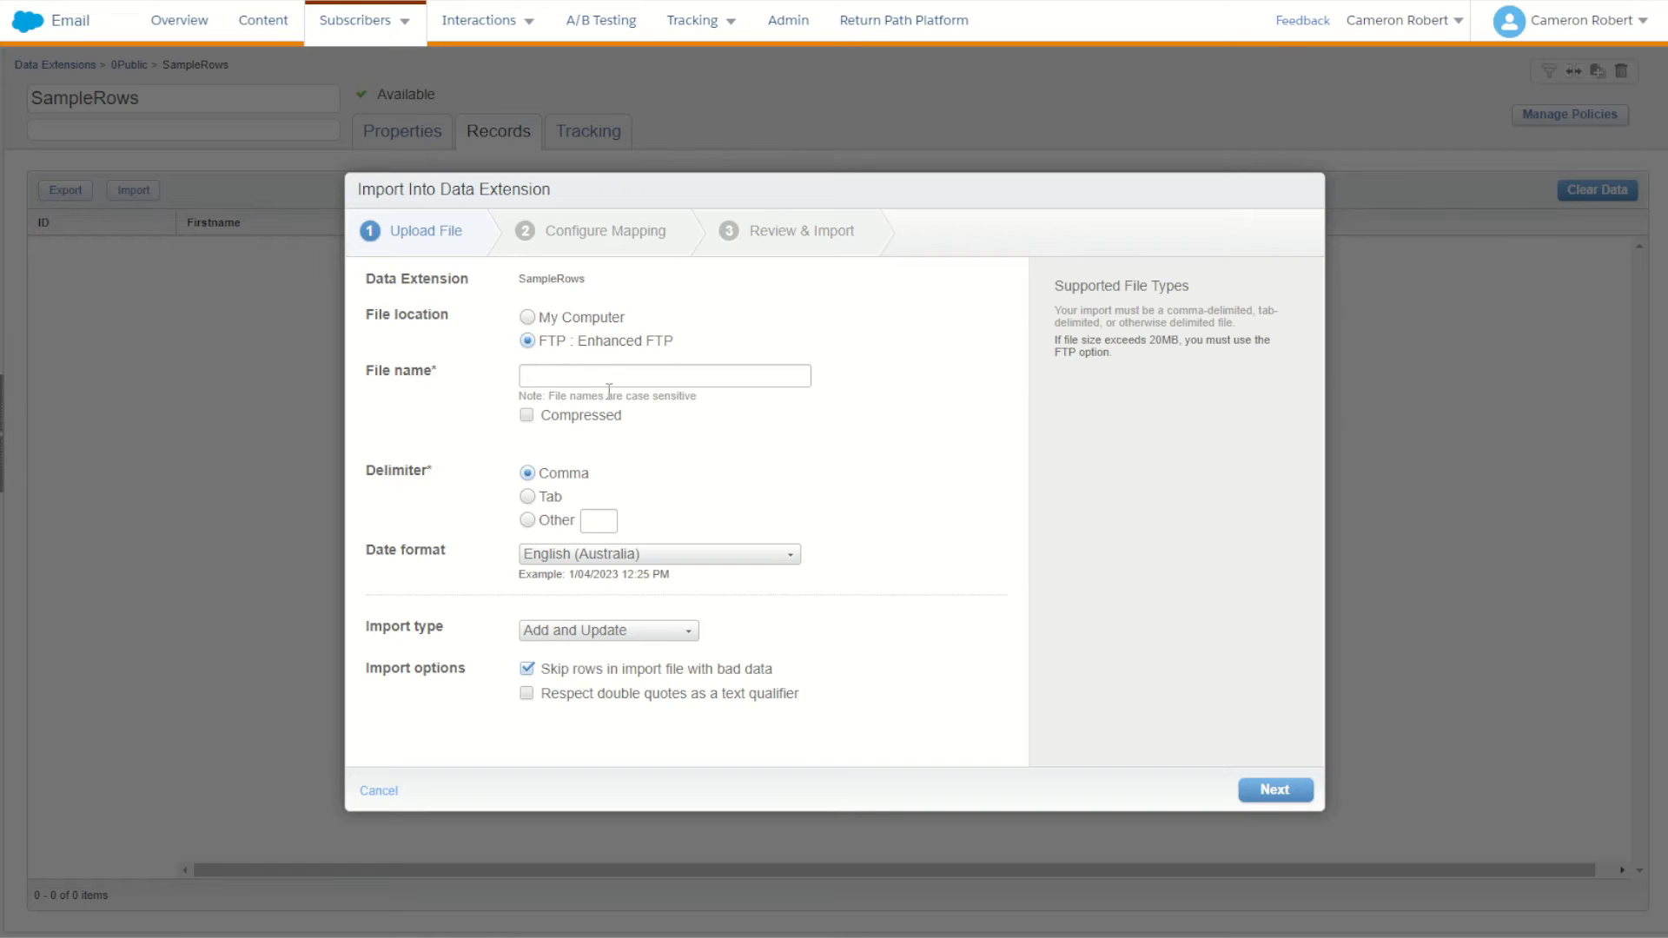
pyautogui.click(687, 379)
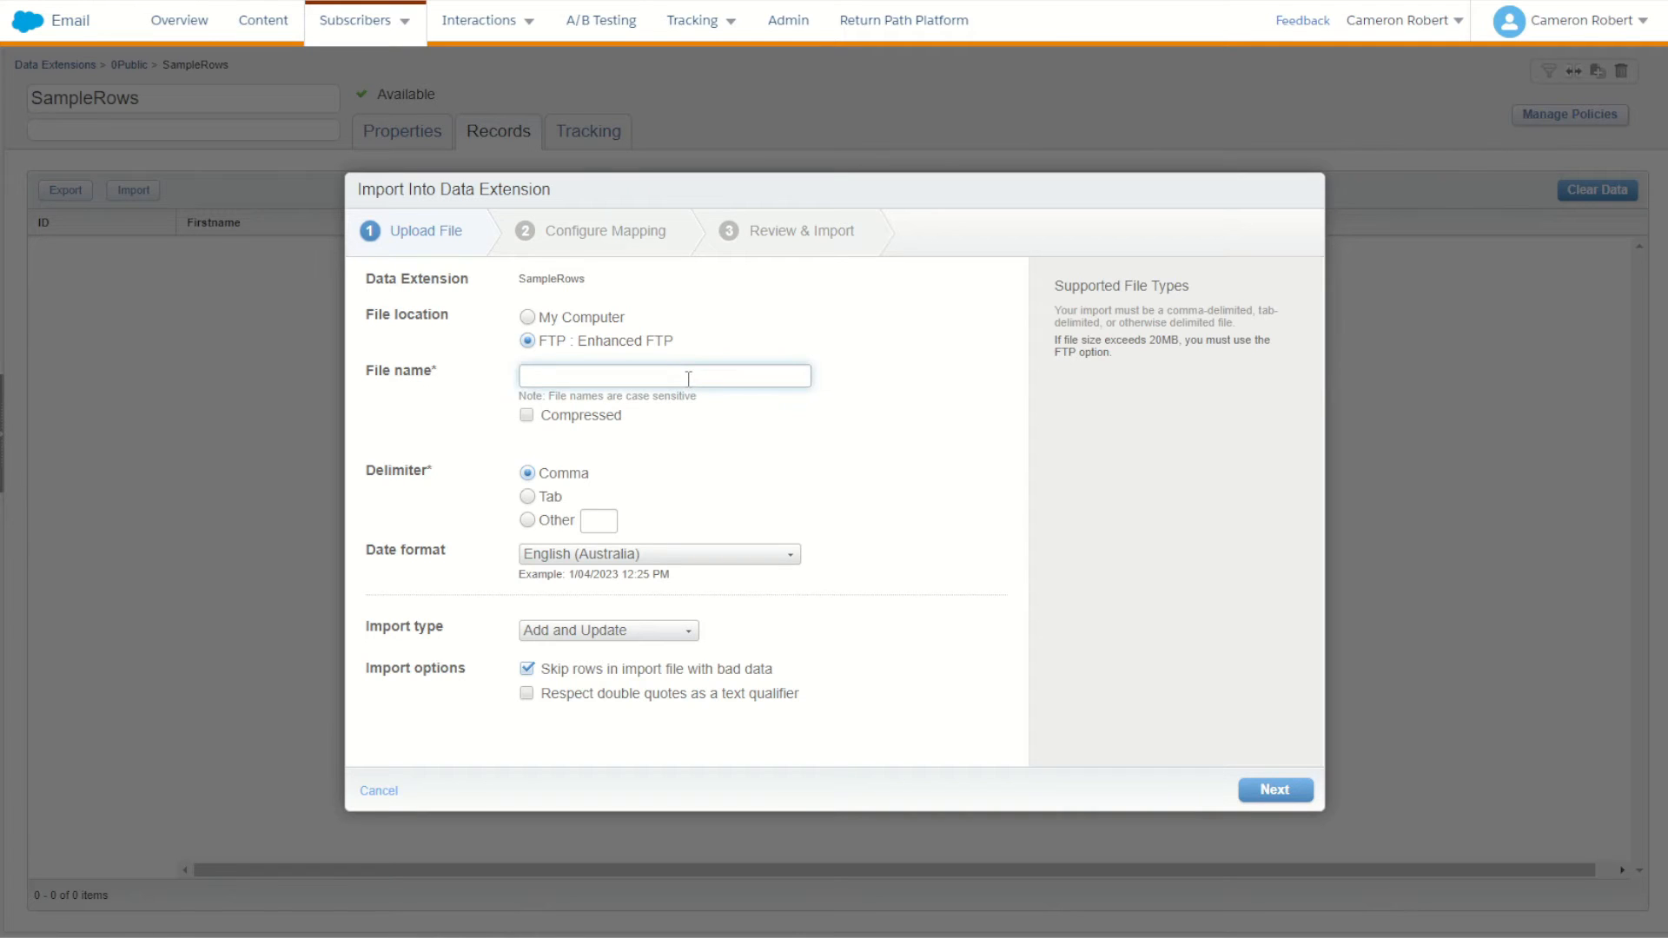
pyautogui.write('SampleRows.csv')
pyautogui.click(1140, 358)
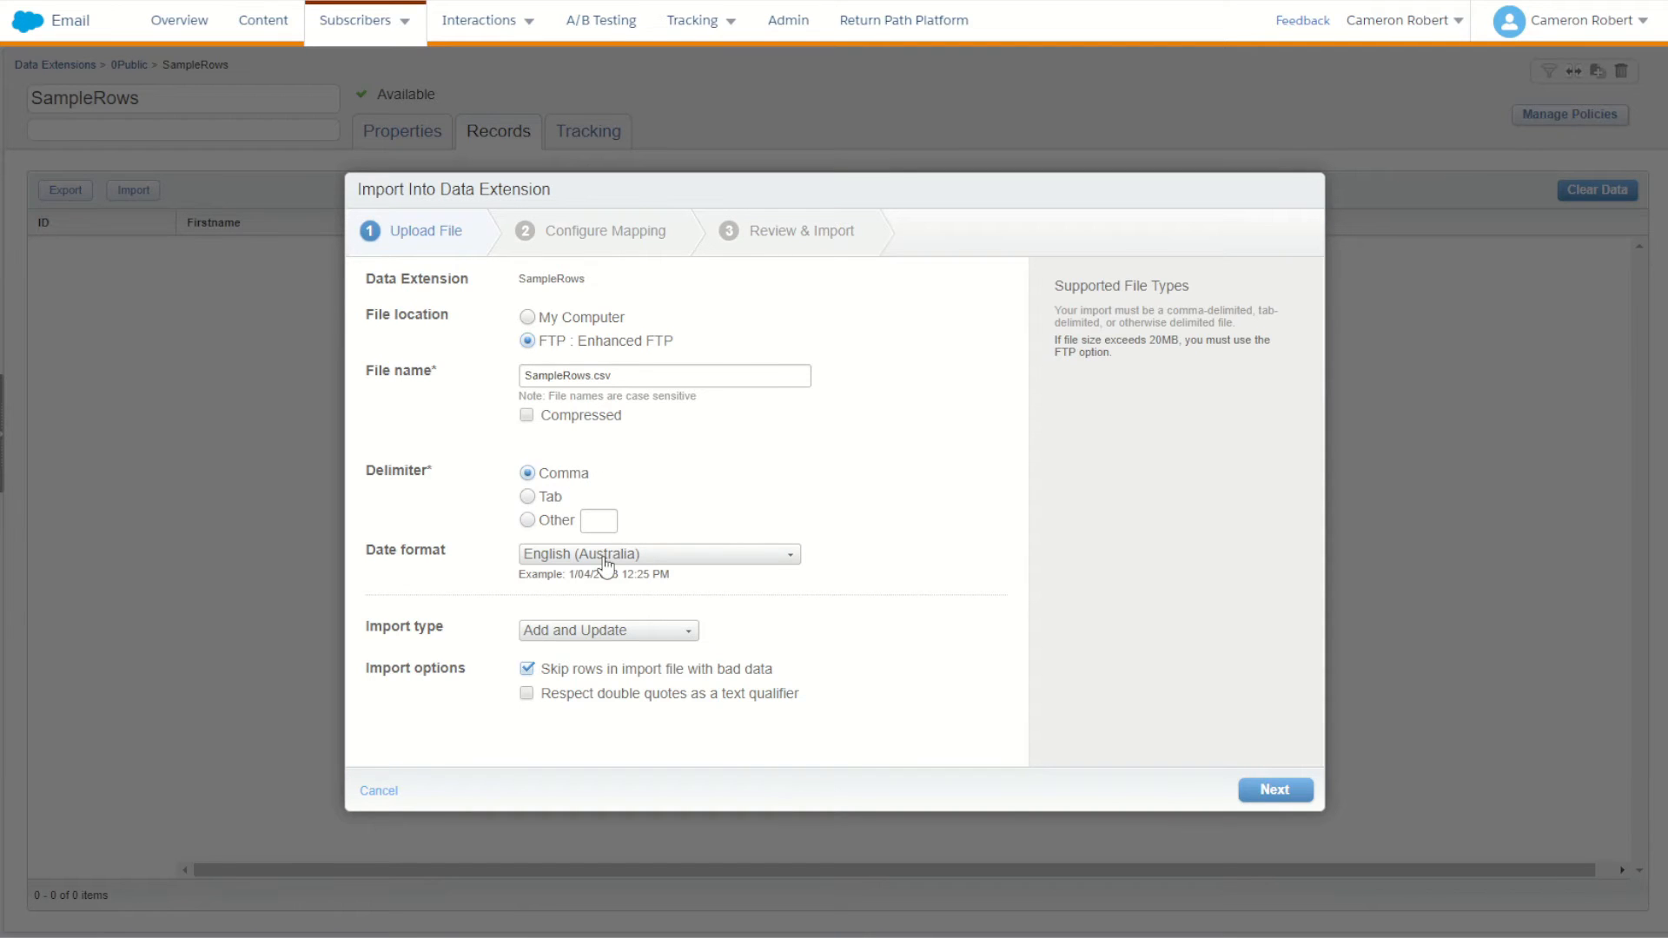
# Set the import type to Overwrite and continue to the column mapping.
pyautogui.click(606, 640)
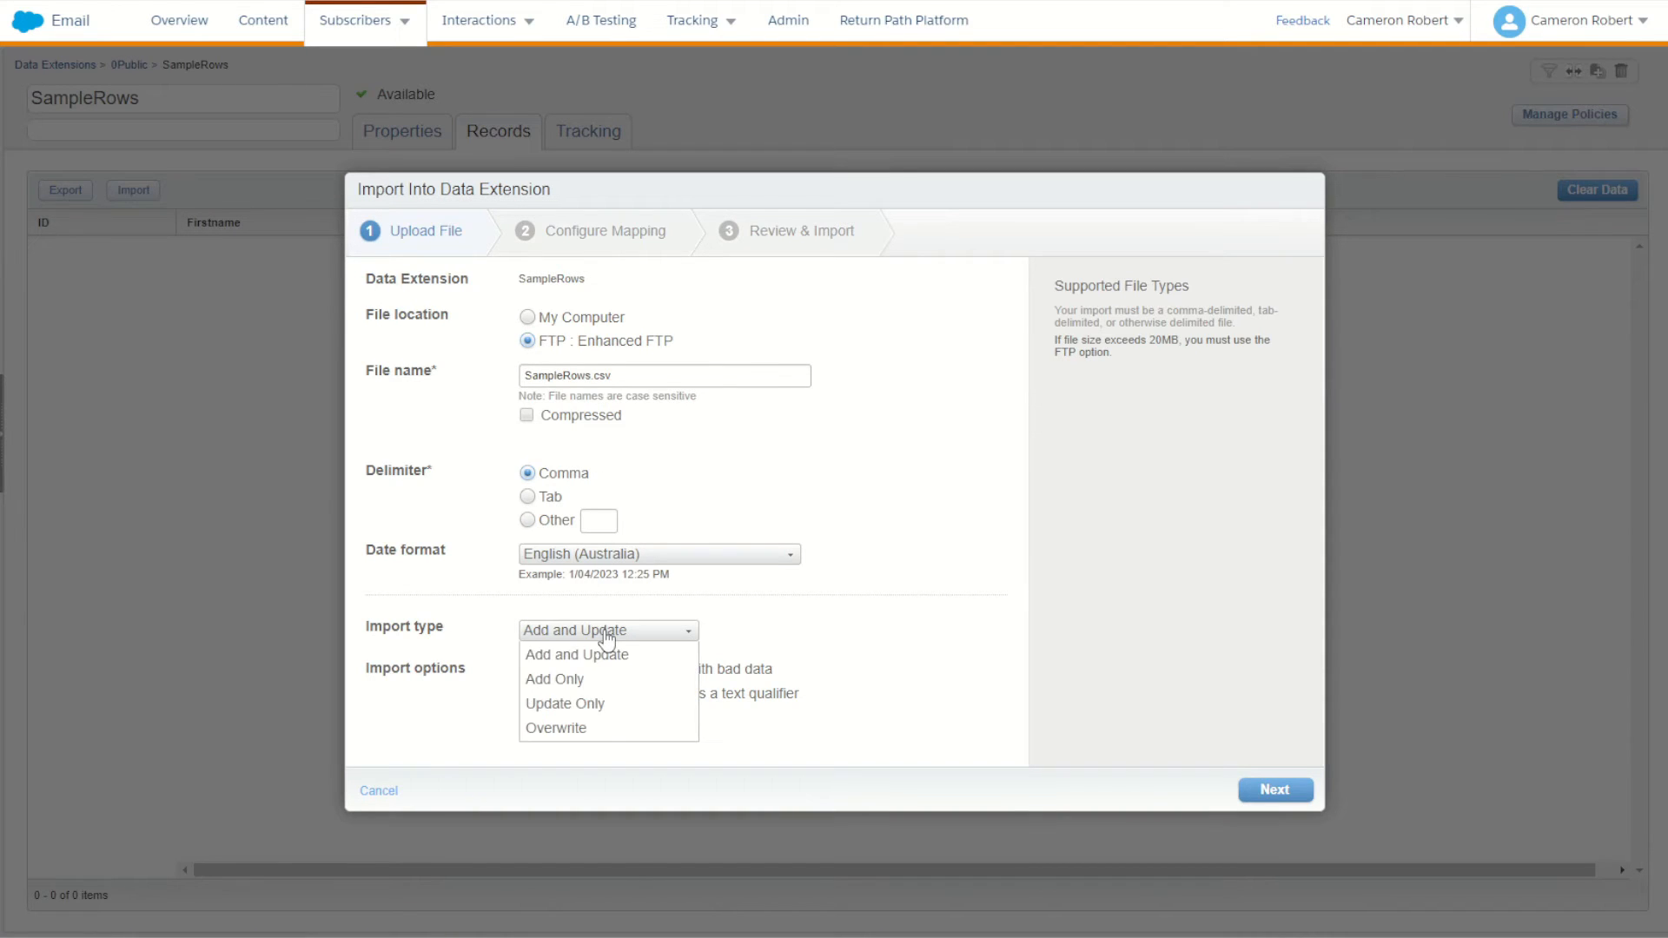
pyautogui.click(605, 727)
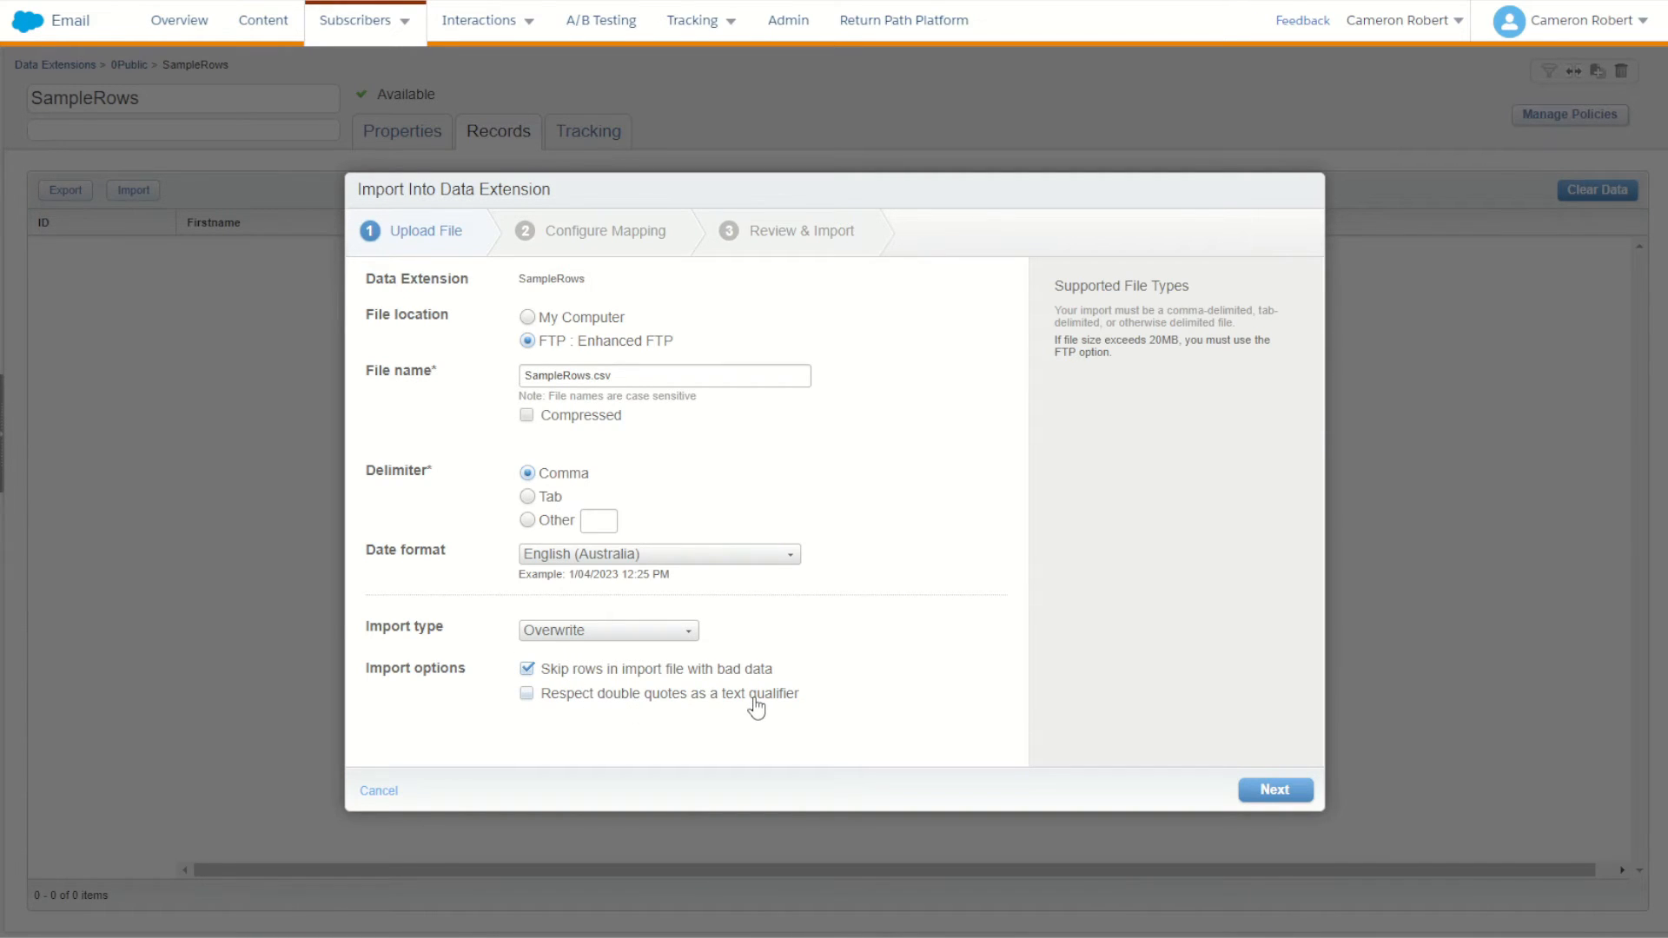
pyautogui.click(1292, 792)
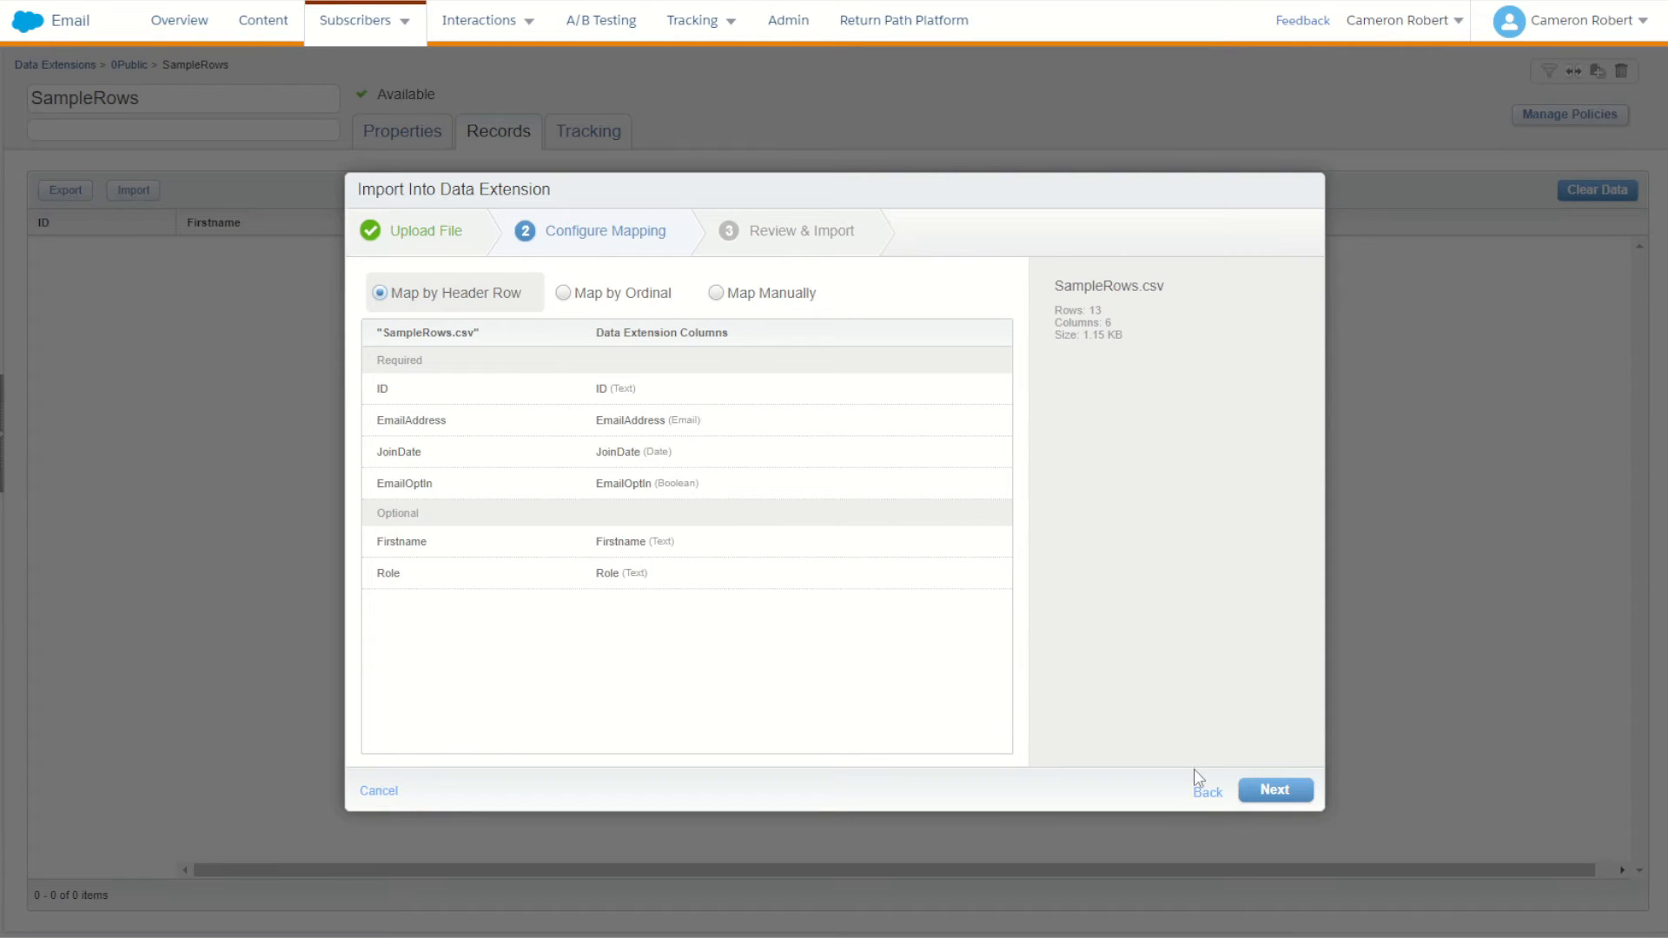
# Return to the upload settings, try continuing with an incorrect file name, and restore SampleRows.csv to get back to the mapping.
pyautogui.click(1206, 793)
pyautogui.click(593, 377)
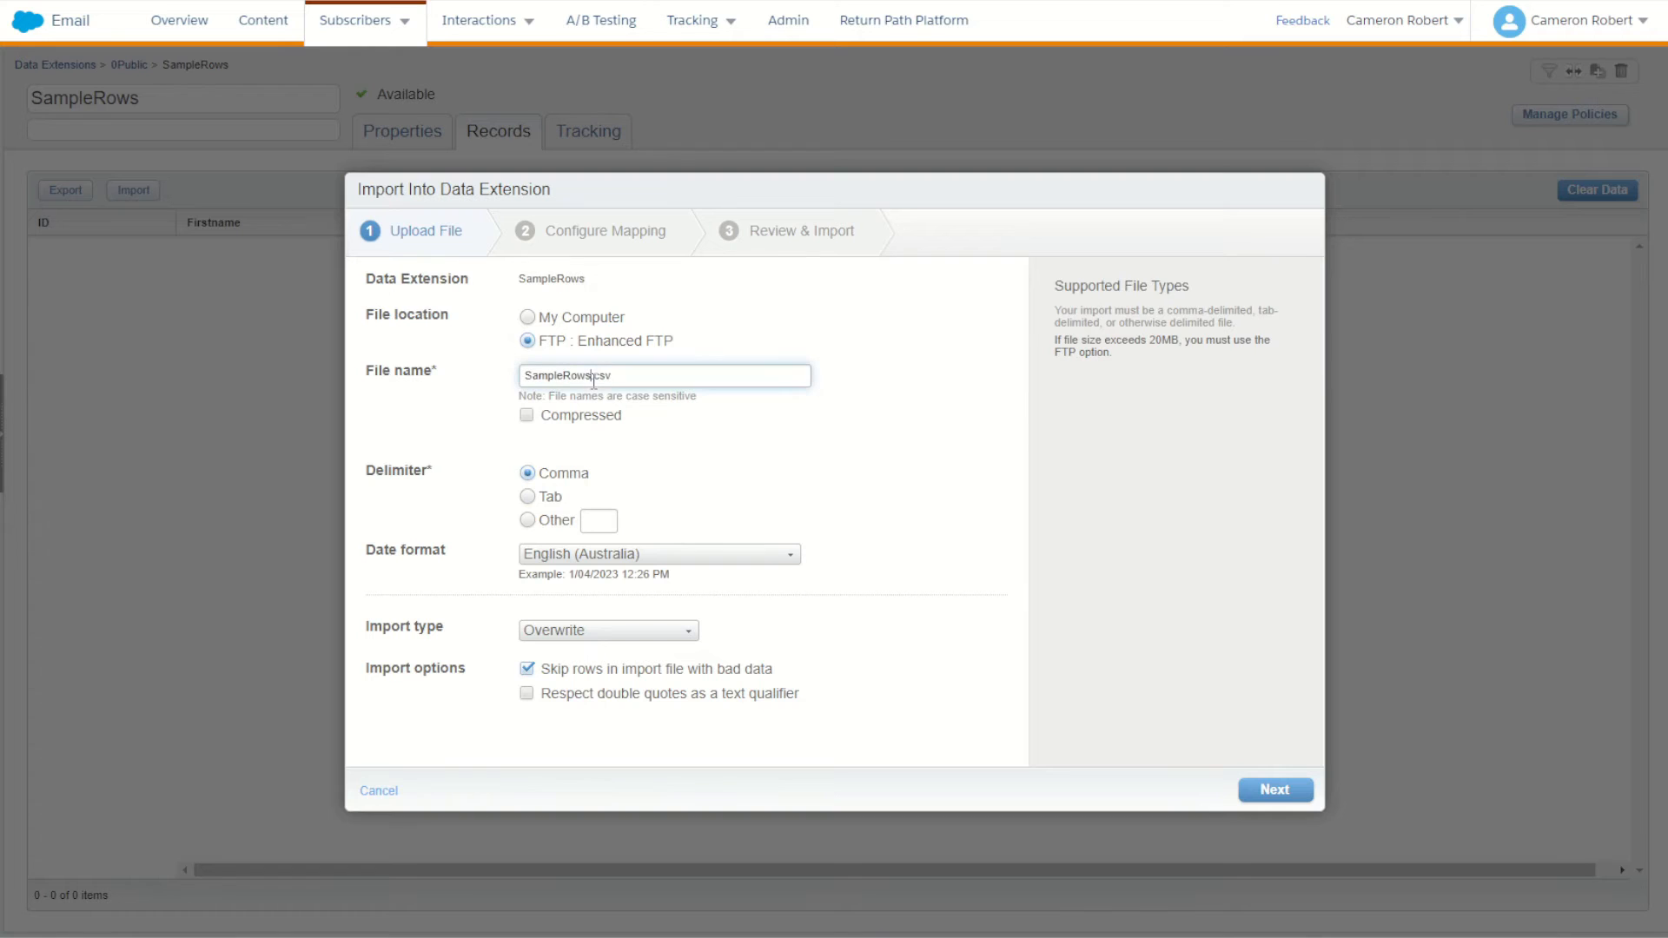
pyautogui.click(1274, 789)
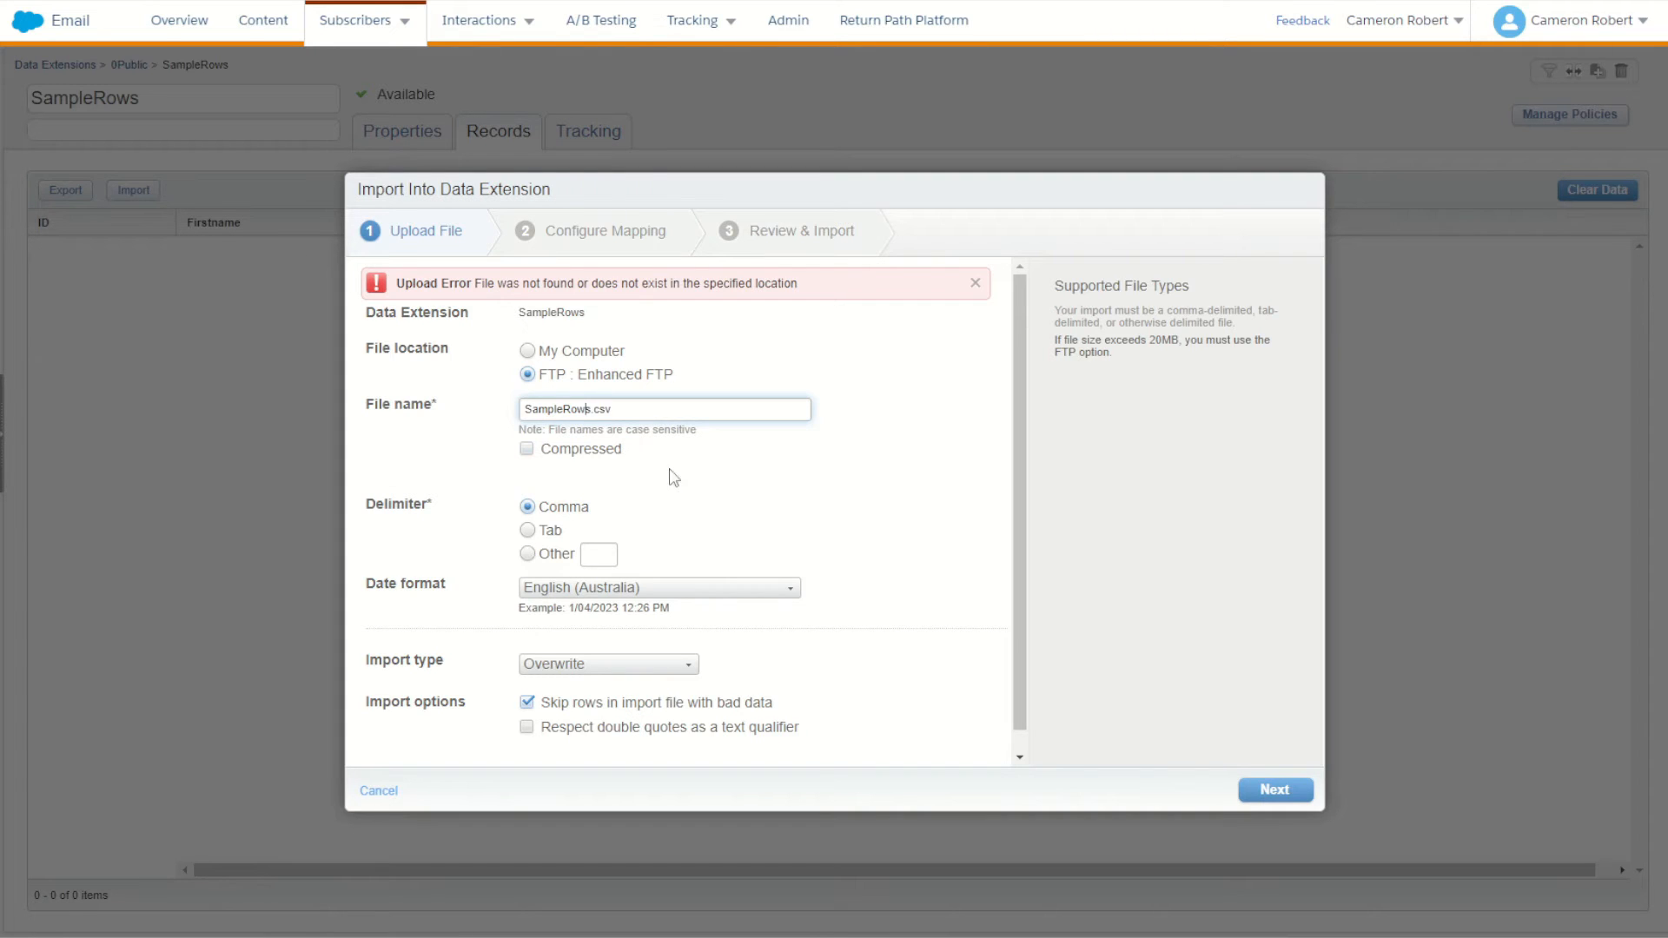
pyautogui.click(974, 283)
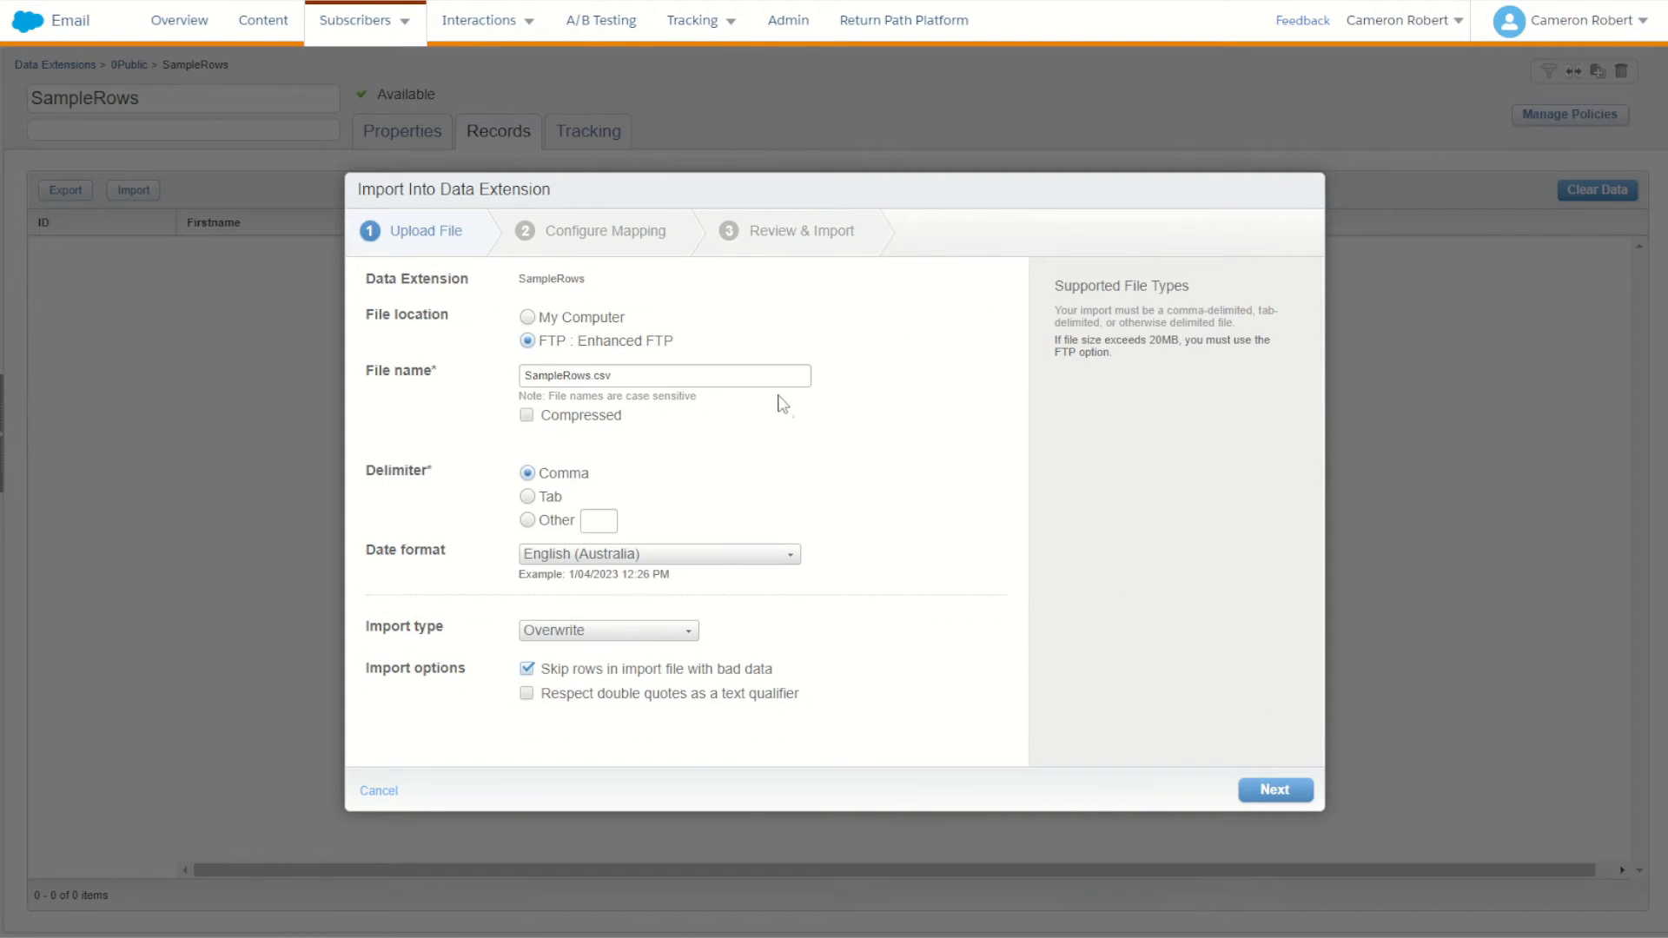
pyautogui.click(1274, 790)
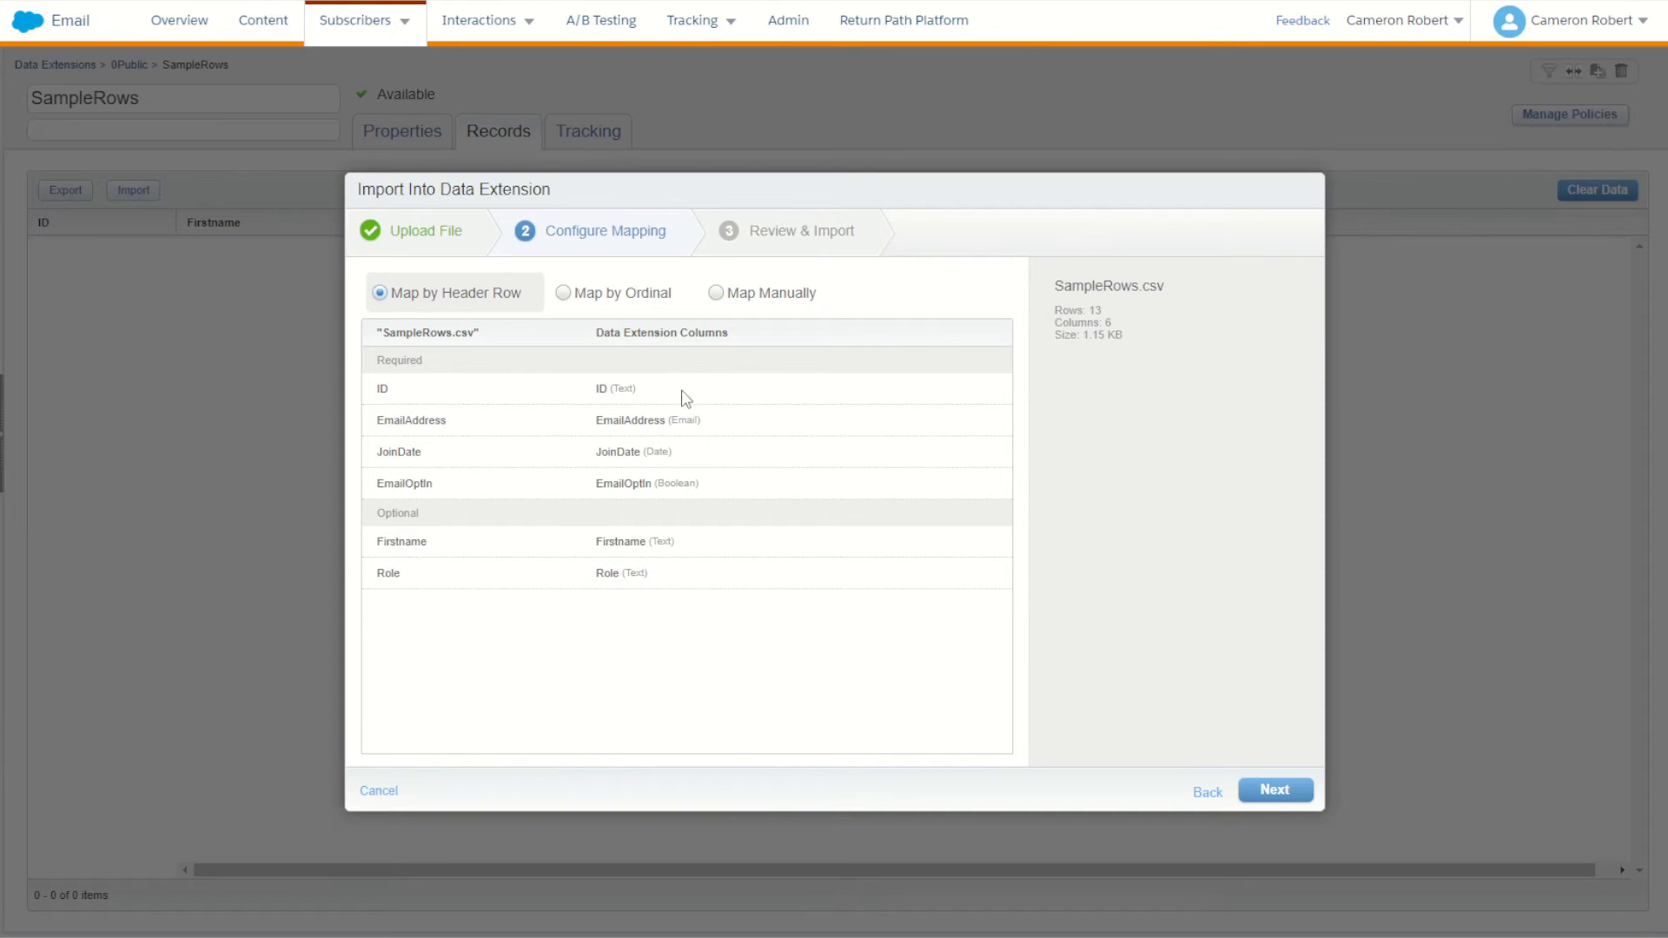
# Switch to Map Manually, set the sources for Firstname and Role to None Assigned, and check the choices available for ID.
pyautogui.click(731, 293)
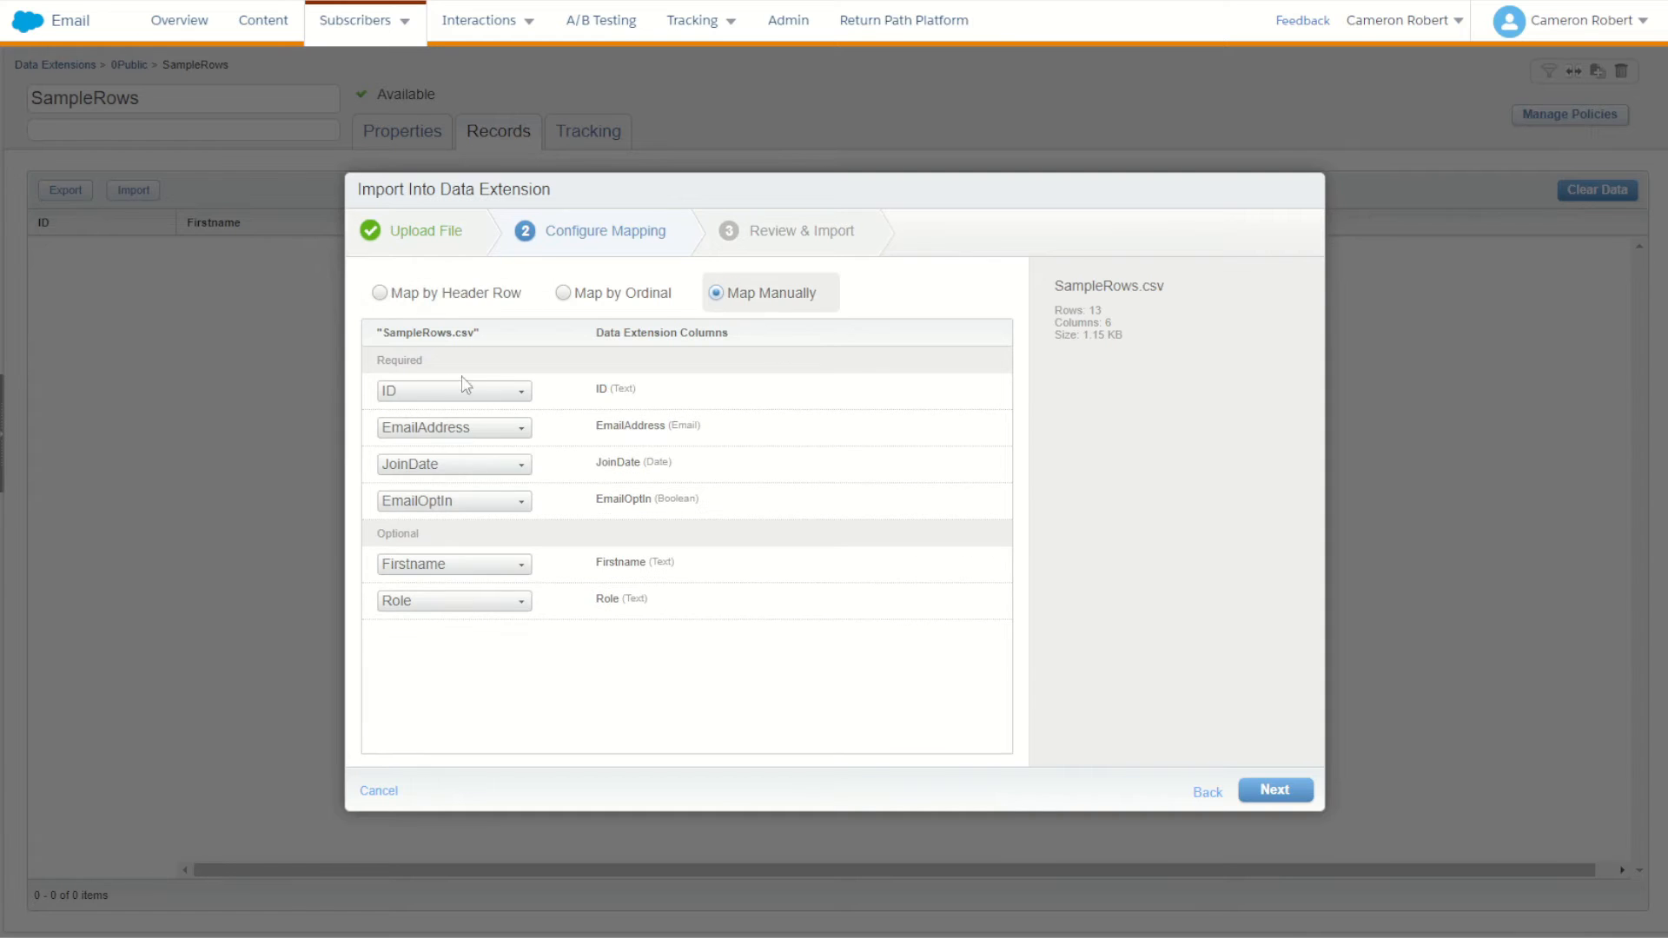
pyautogui.click(431, 601)
pyautogui.click(434, 627)
pyautogui.click(439, 565)
pyautogui.click(425, 606)
pyautogui.click(422, 567)
pyautogui.click(426, 584)
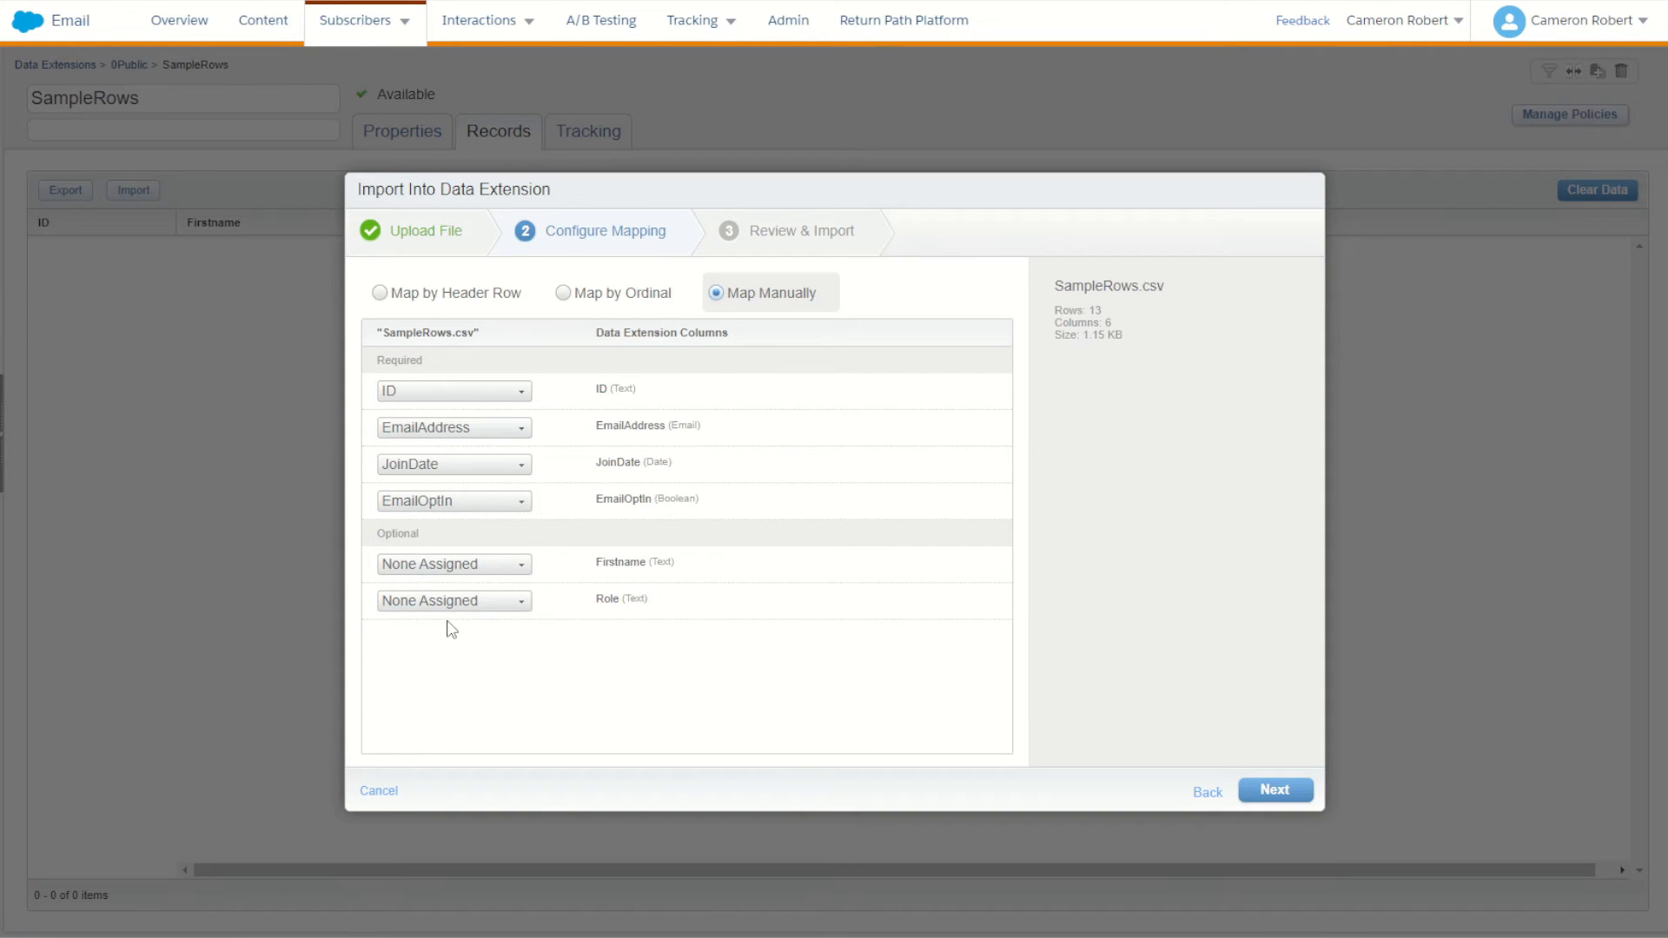
pyautogui.click(428, 392)
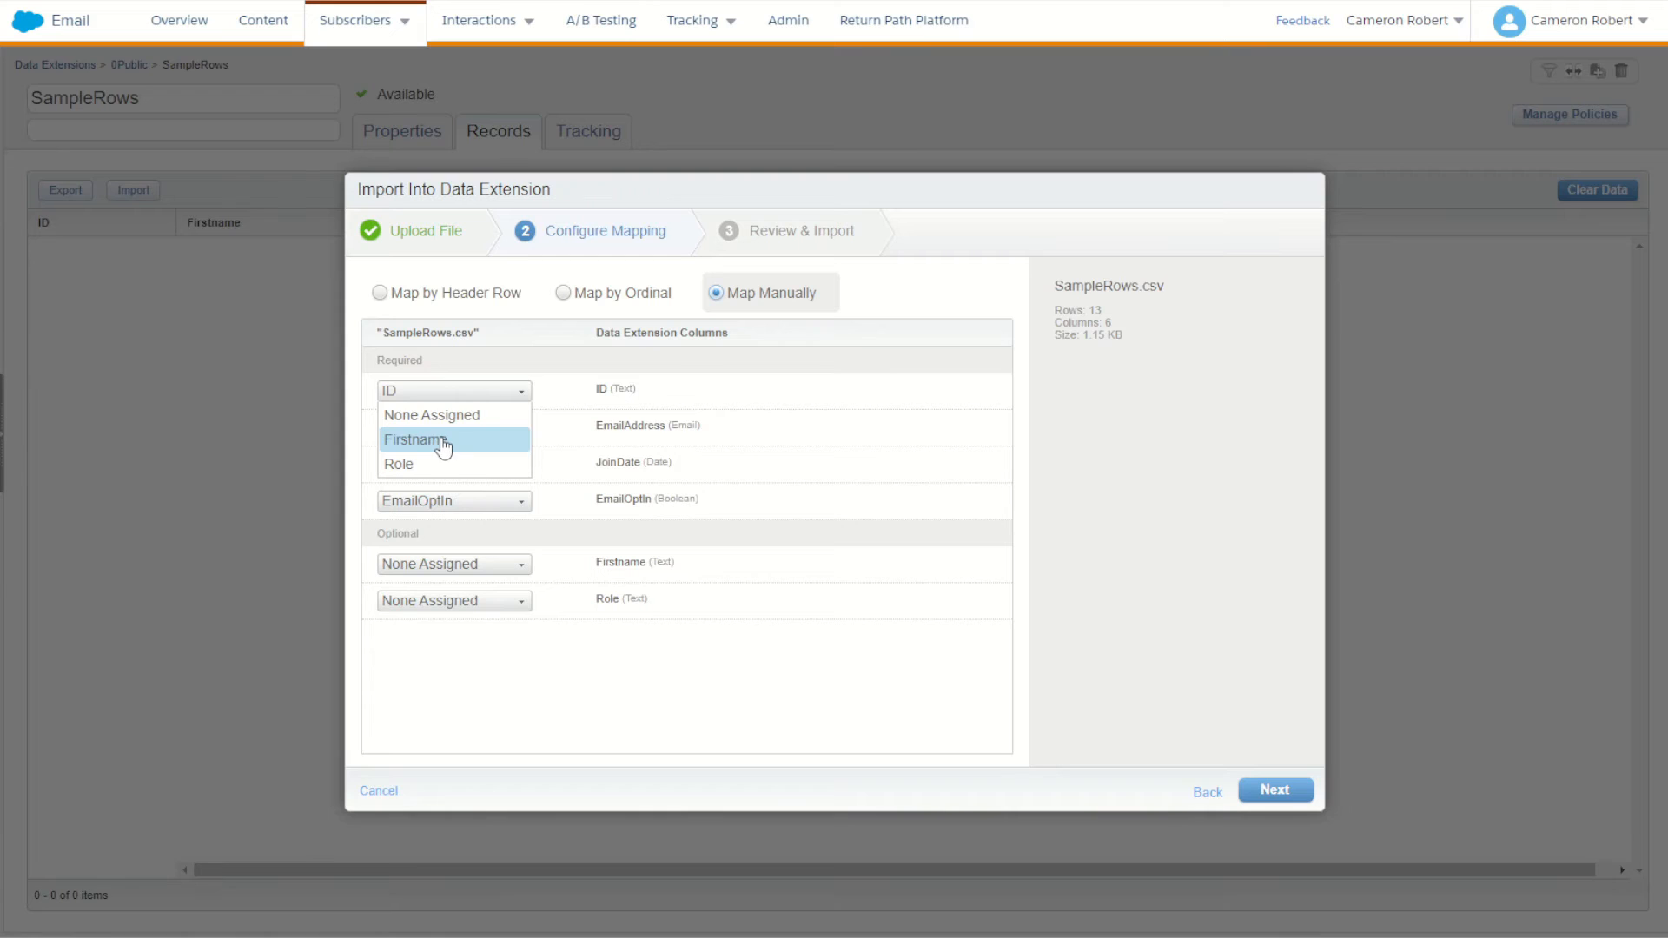
pyautogui.click(608, 385)
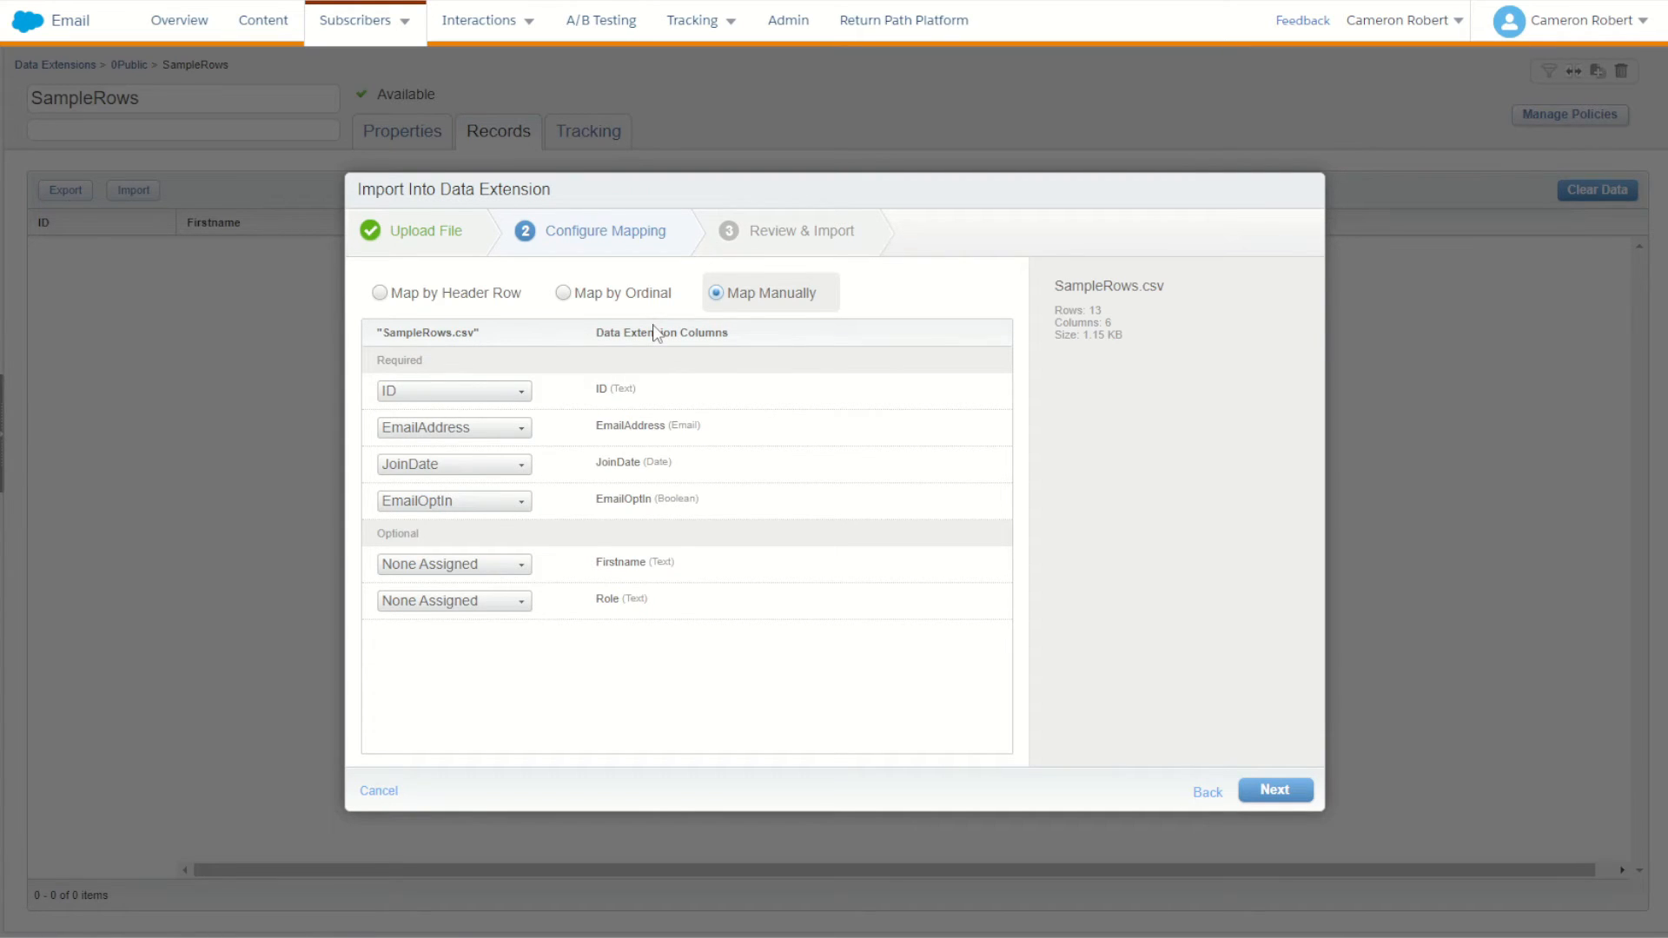
# Map the file's Firstname and Role columns to the matching data extension fields.
pyautogui.click(458, 564)
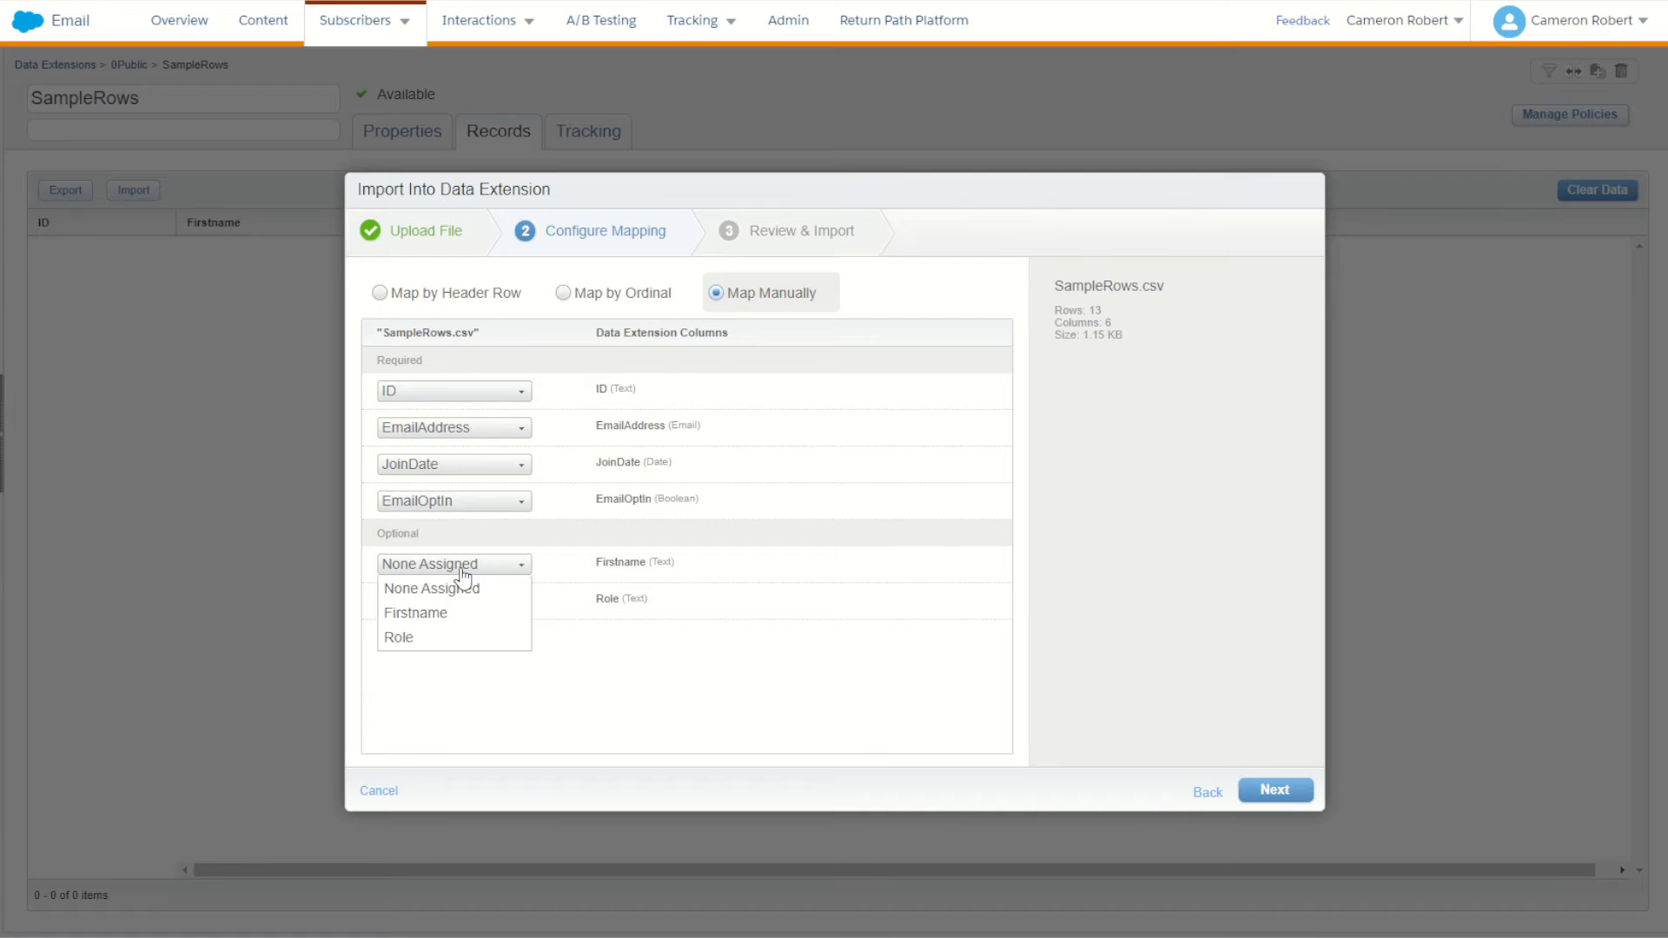
pyautogui.click(449, 612)
pyautogui.click(497, 603)
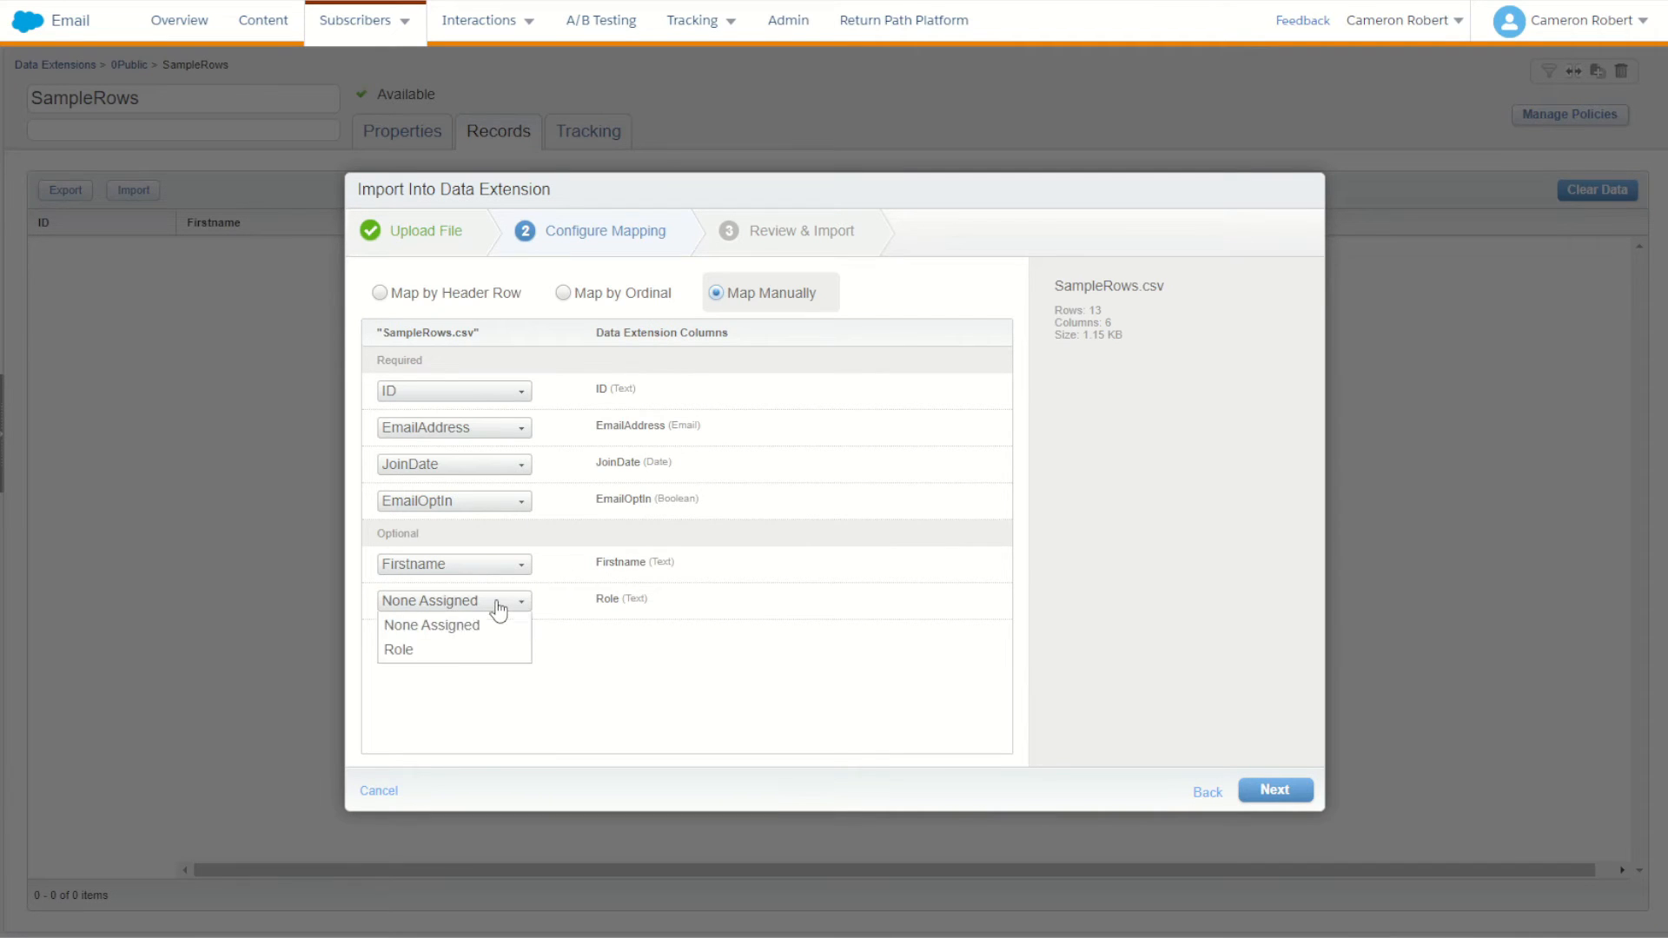
pyautogui.click(436, 651)
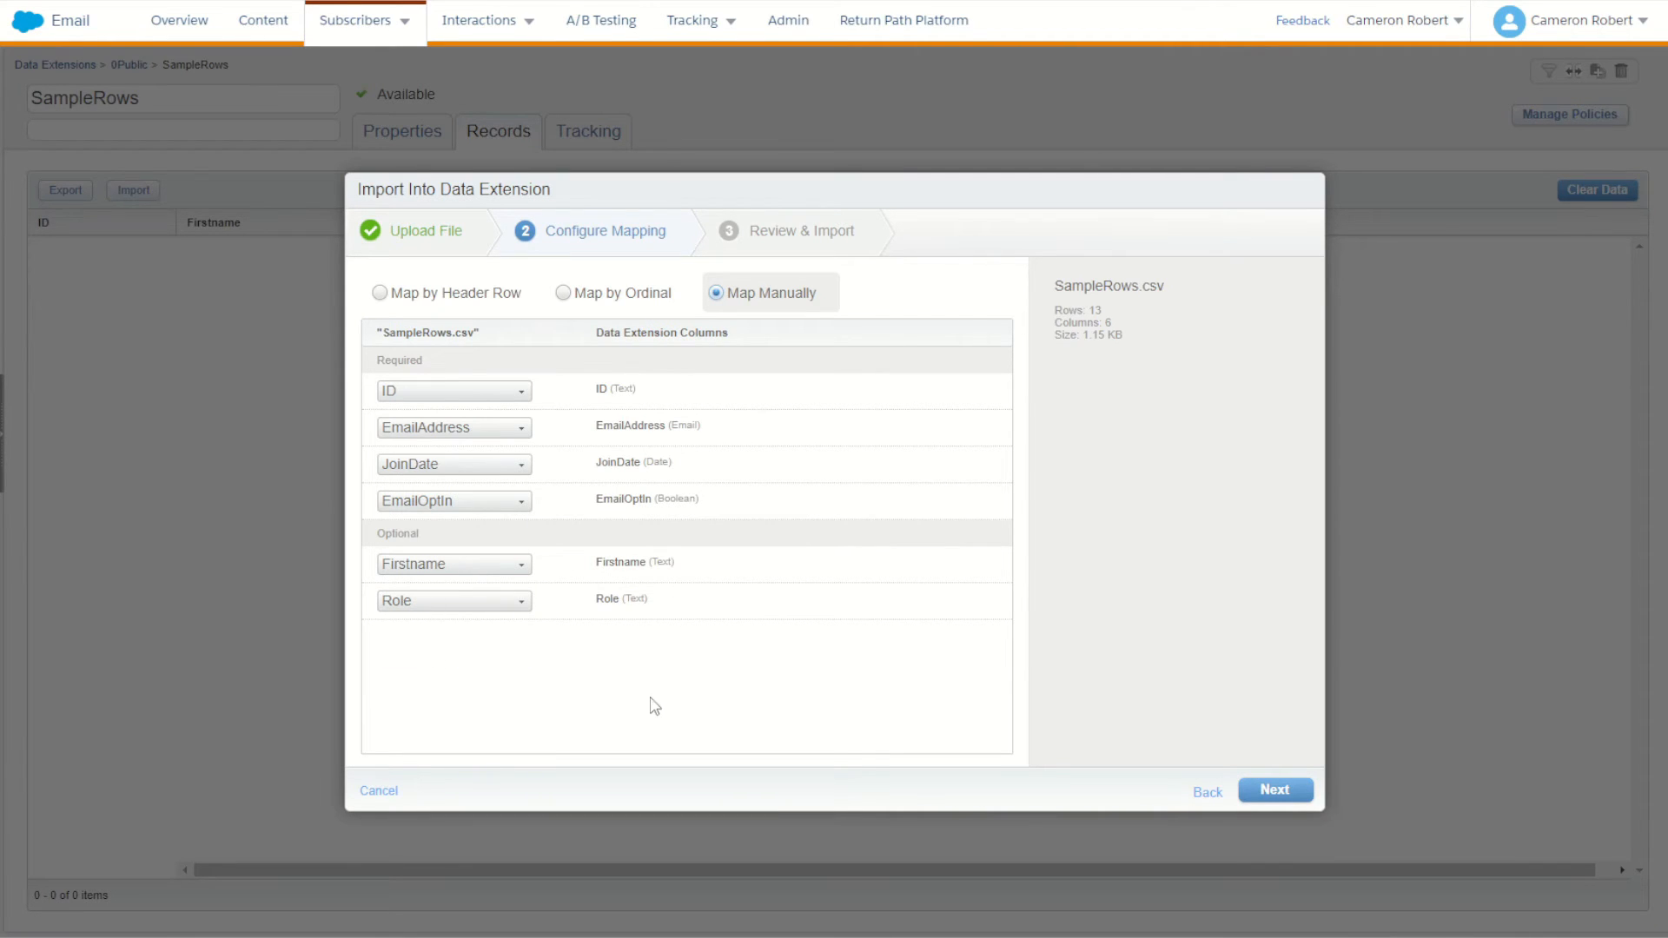
# Accept the manual mapping, run the import of SampleRows.csv and close the import dialog.
pyautogui.click(1278, 789)
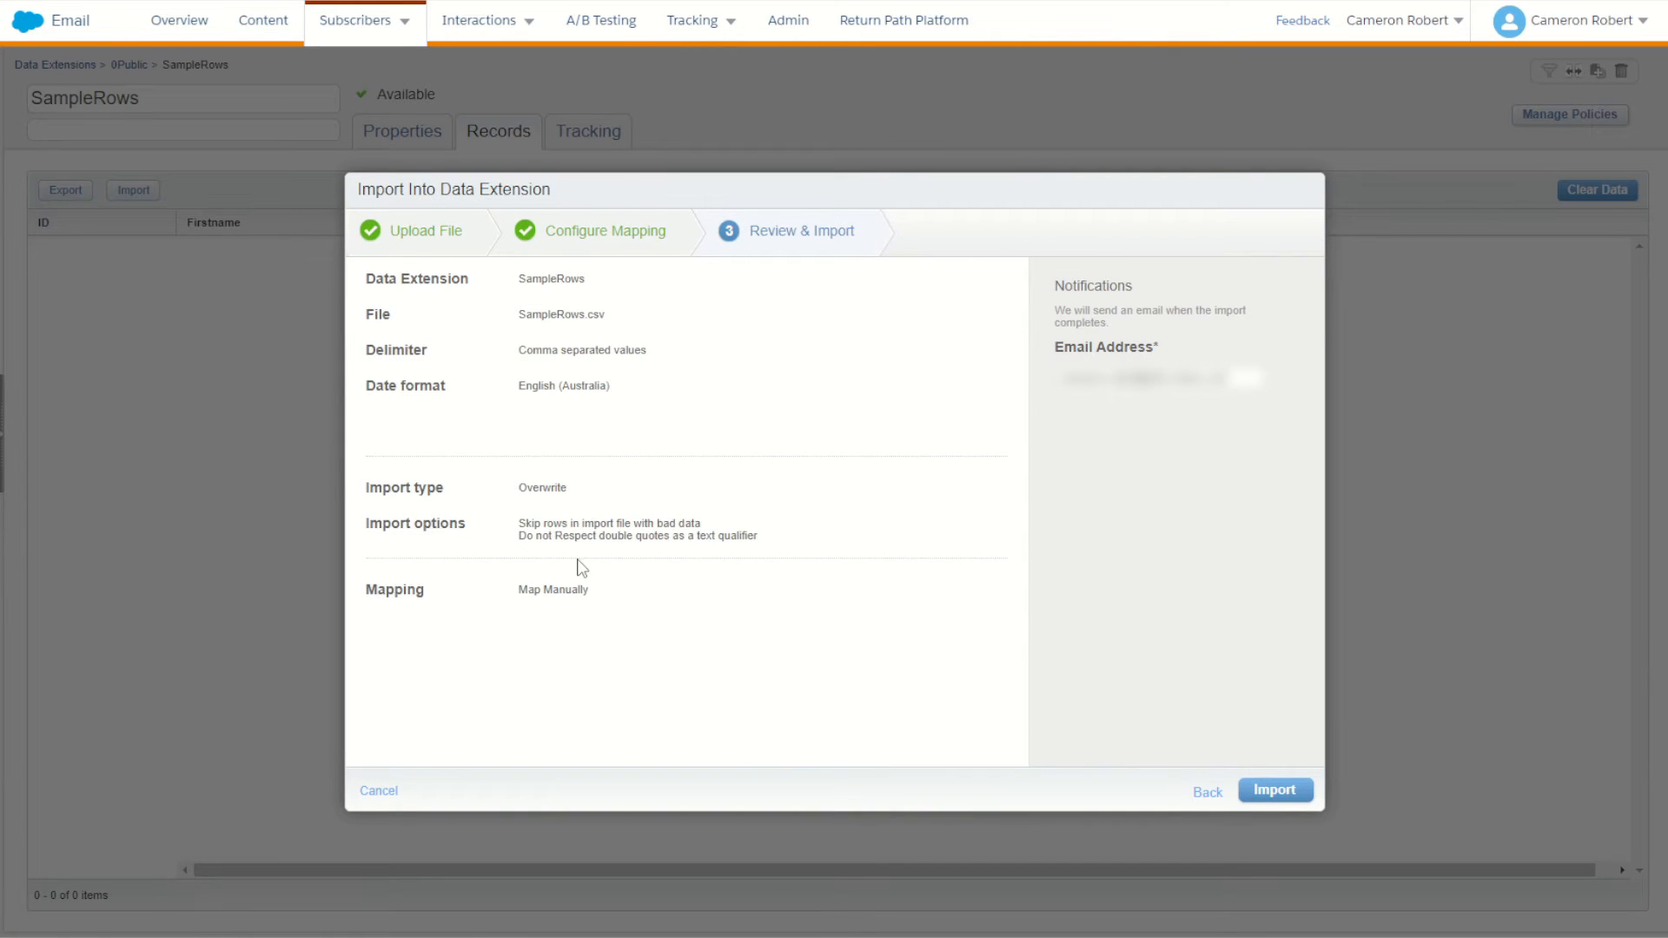
pyautogui.click(1277, 792)
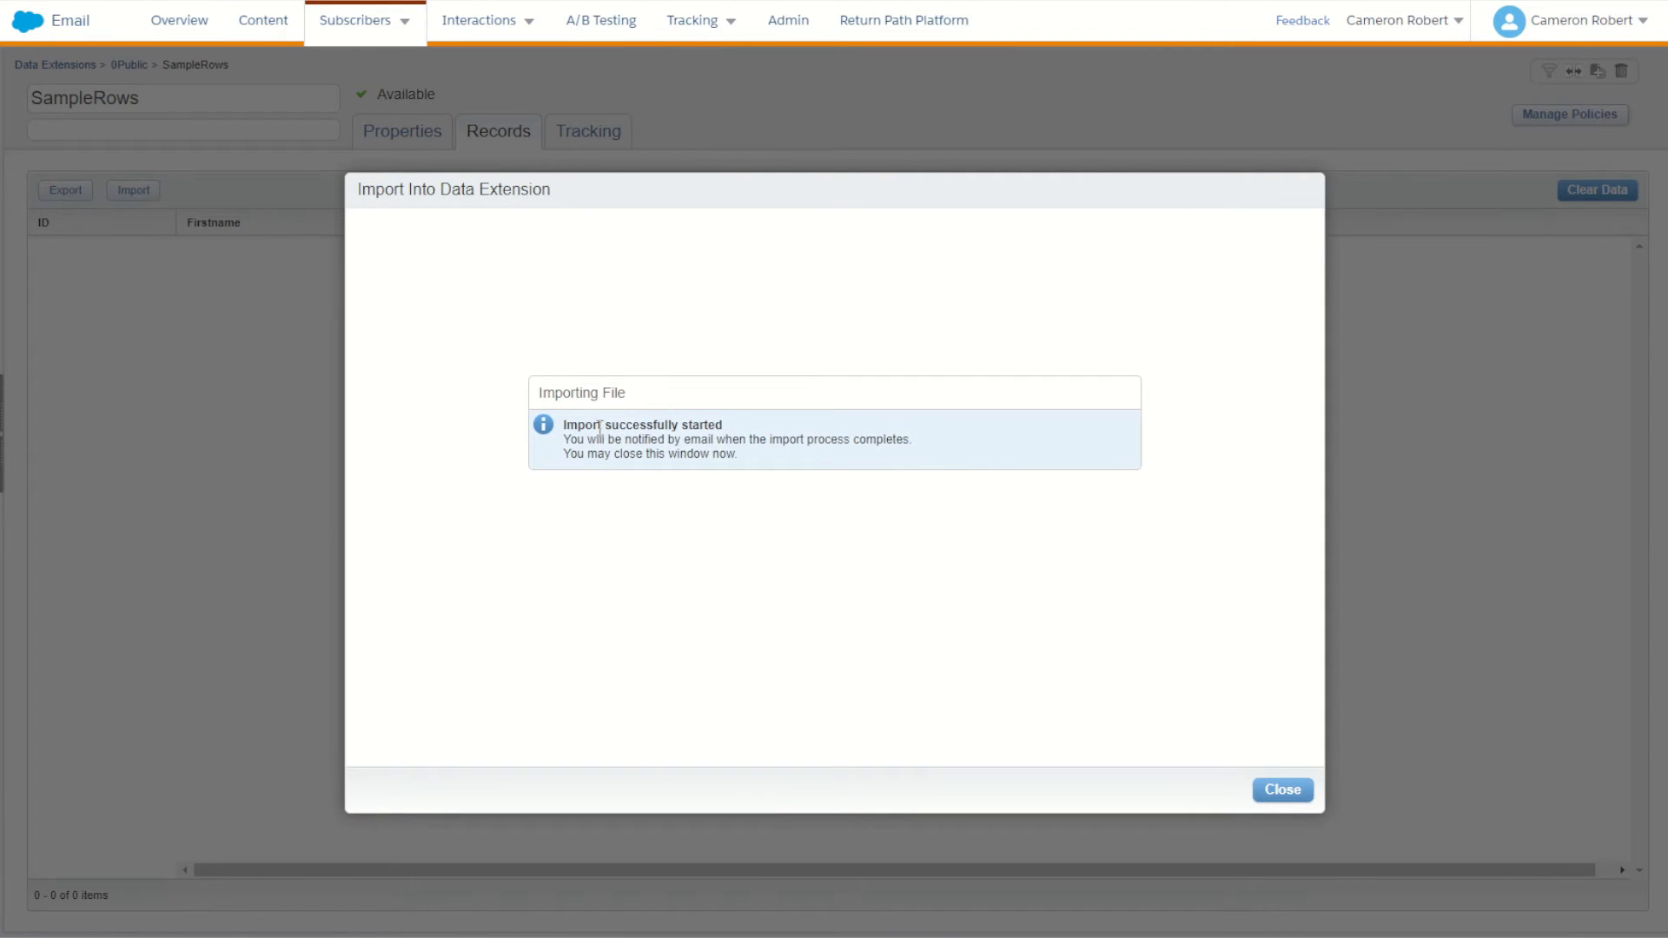
pyautogui.click(1282, 789)
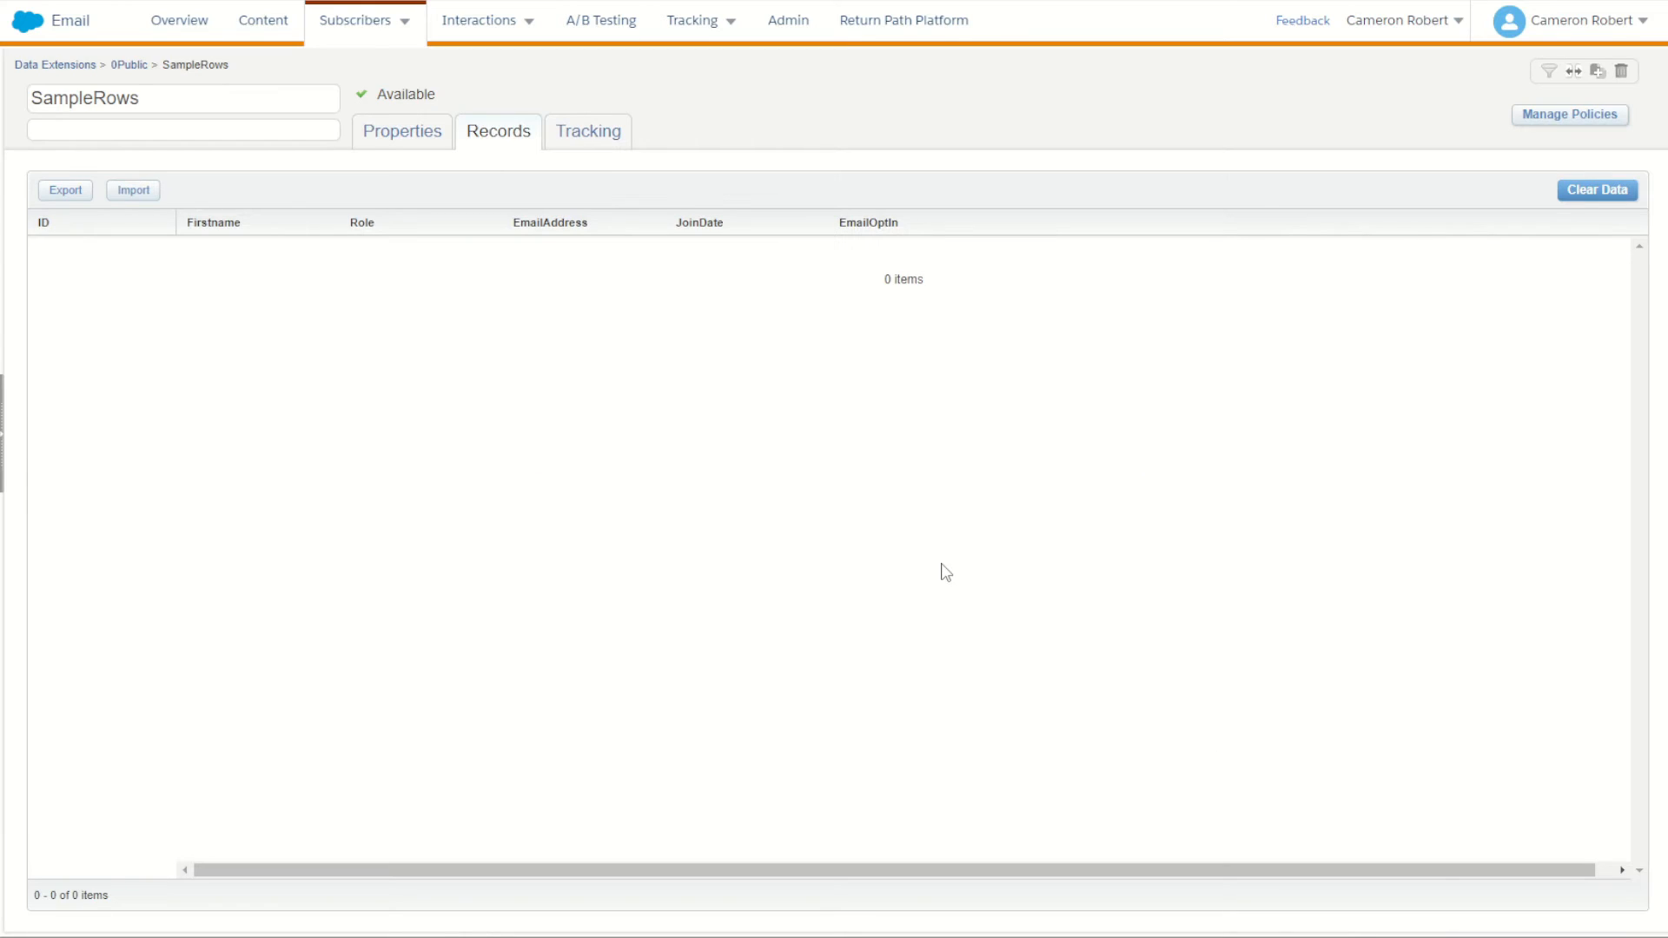
# Return to the 0Public folder, check the record count and reopen SampleRows to view its records.
pyautogui.click(127, 66)
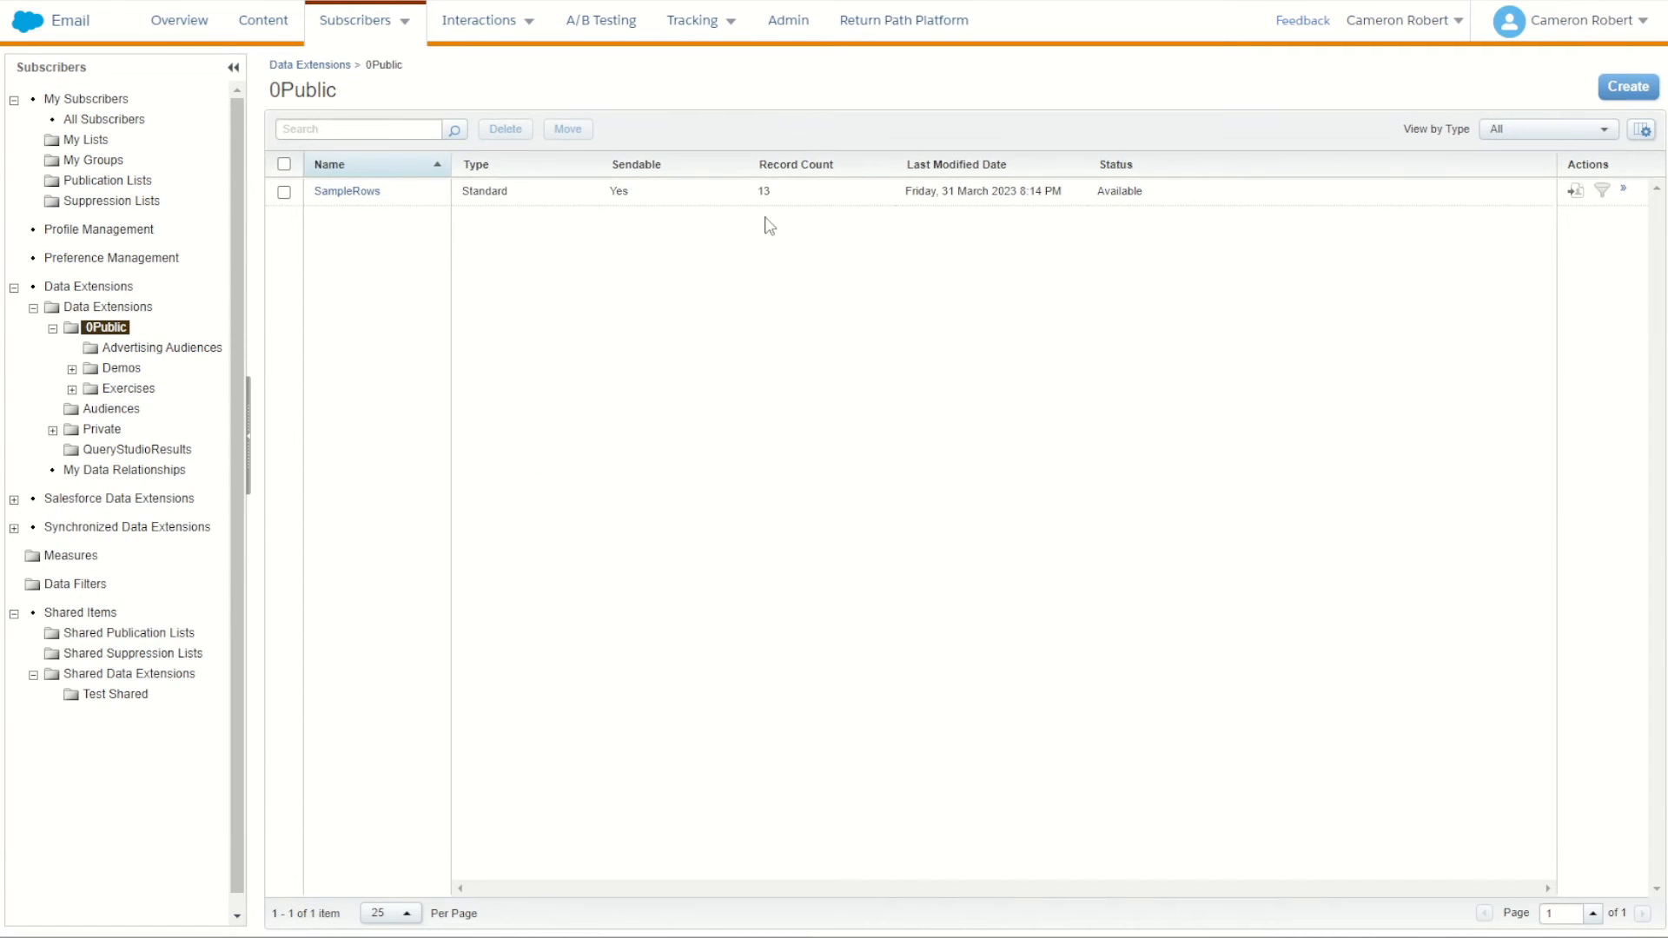
pyautogui.click(372, 199)
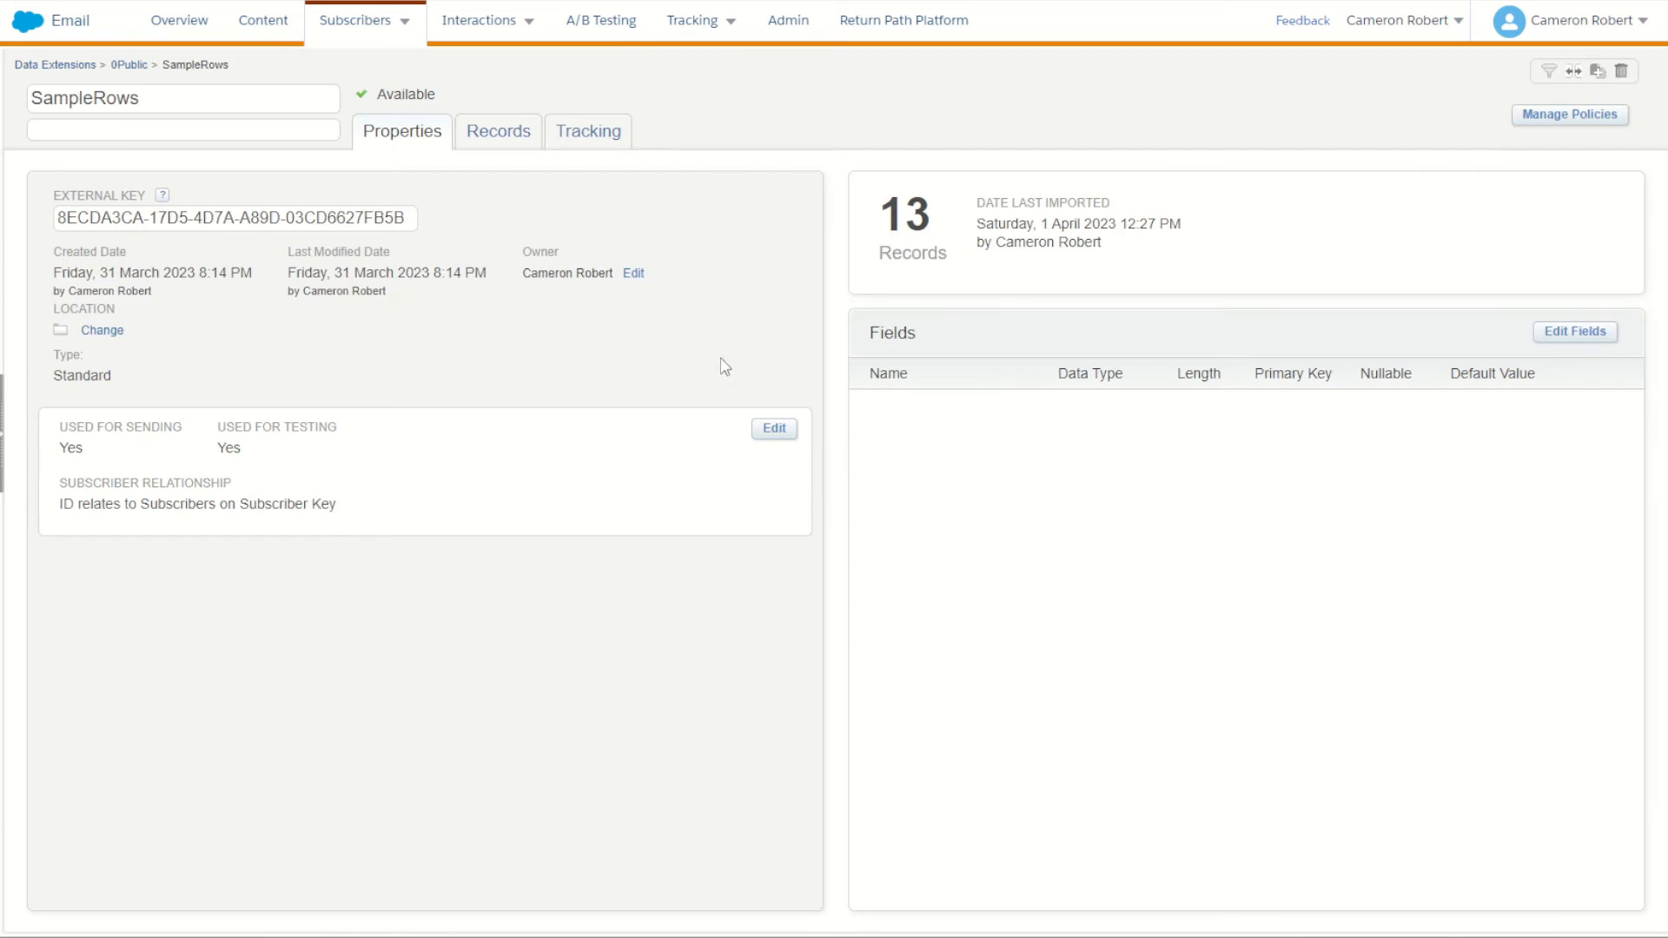
pyautogui.click(491, 135)
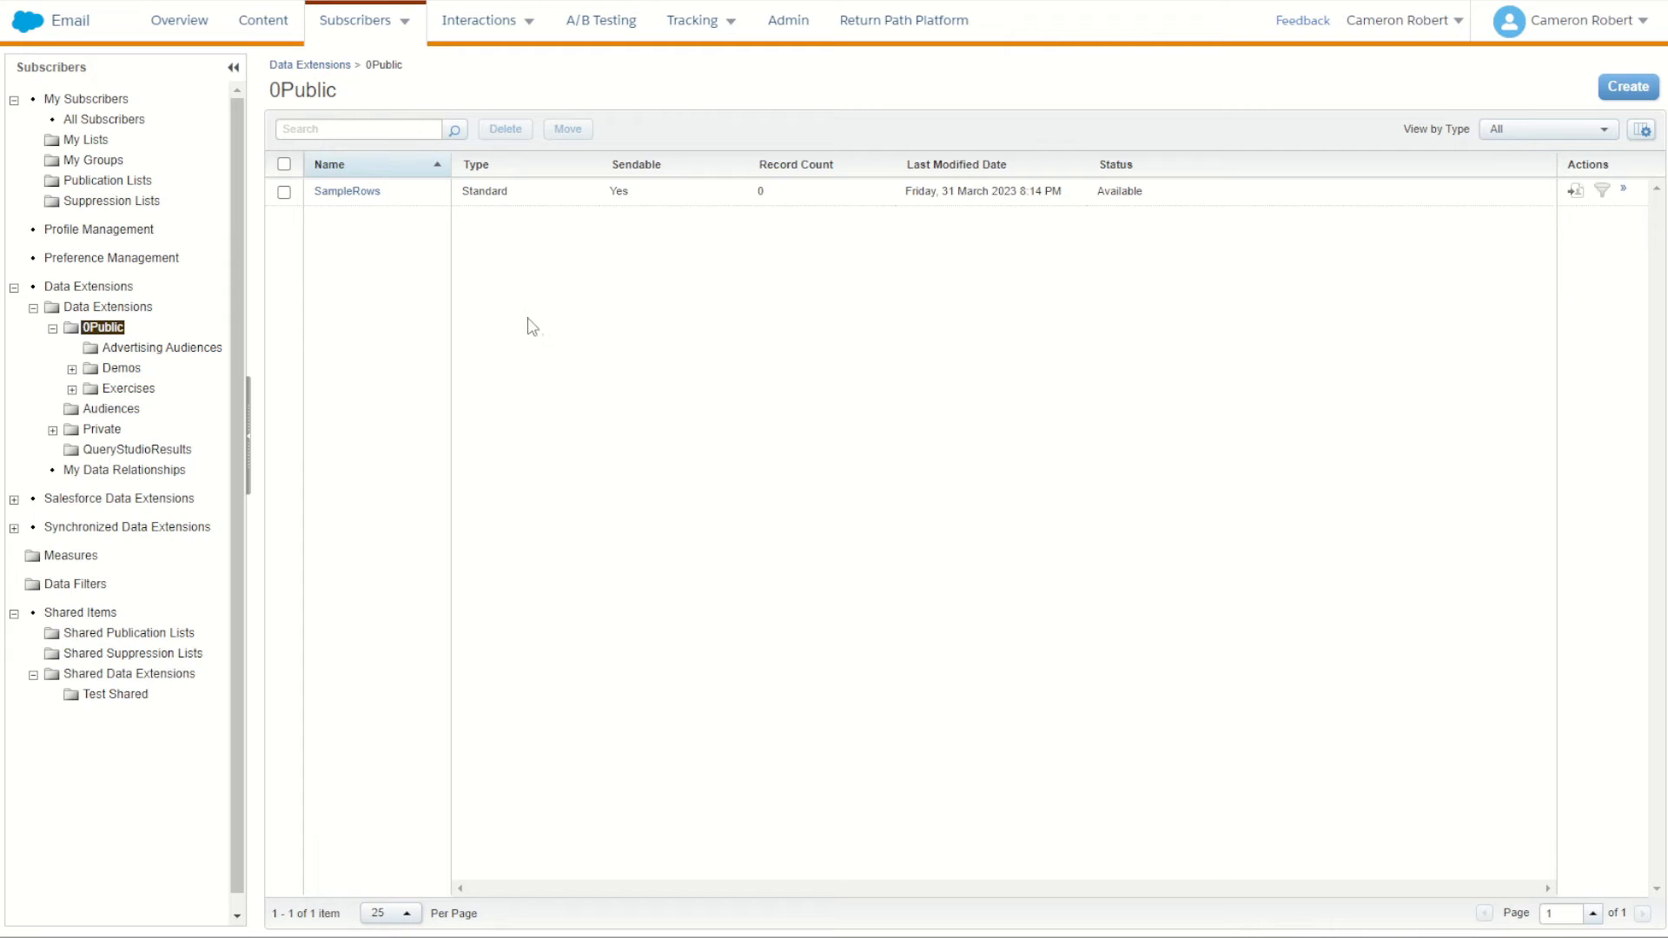
# Switch to Contact Builder and open the SampleRows data extension in the 0Public folder.
pyautogui.moveTo(31, 39)
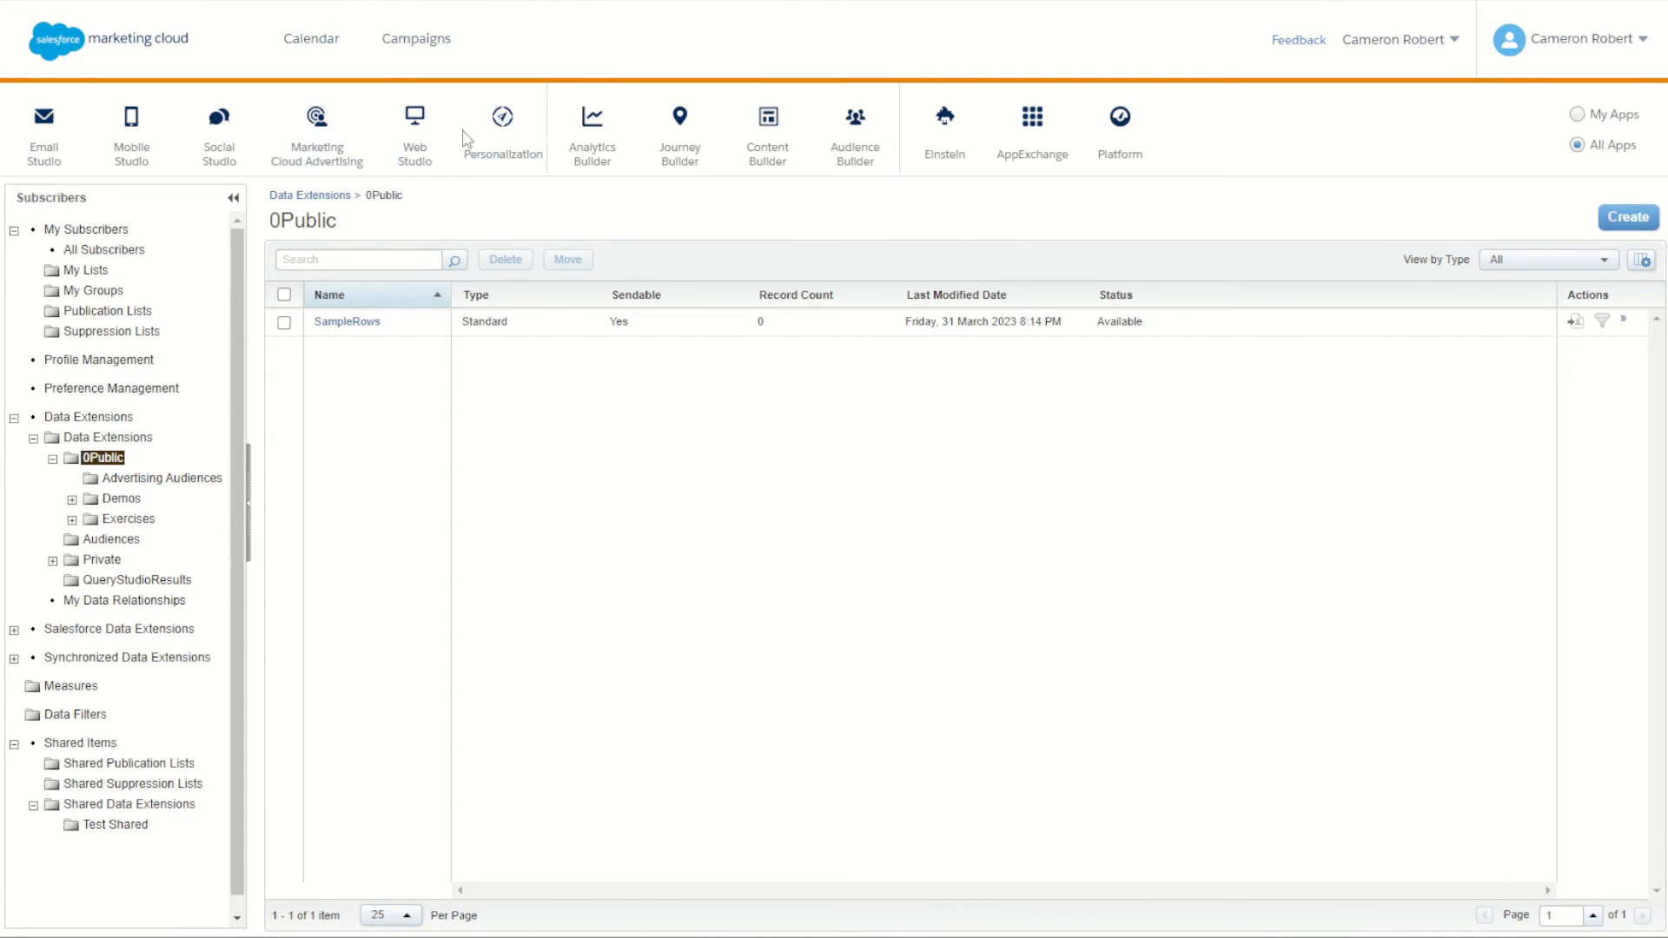
pyautogui.moveTo(866, 146)
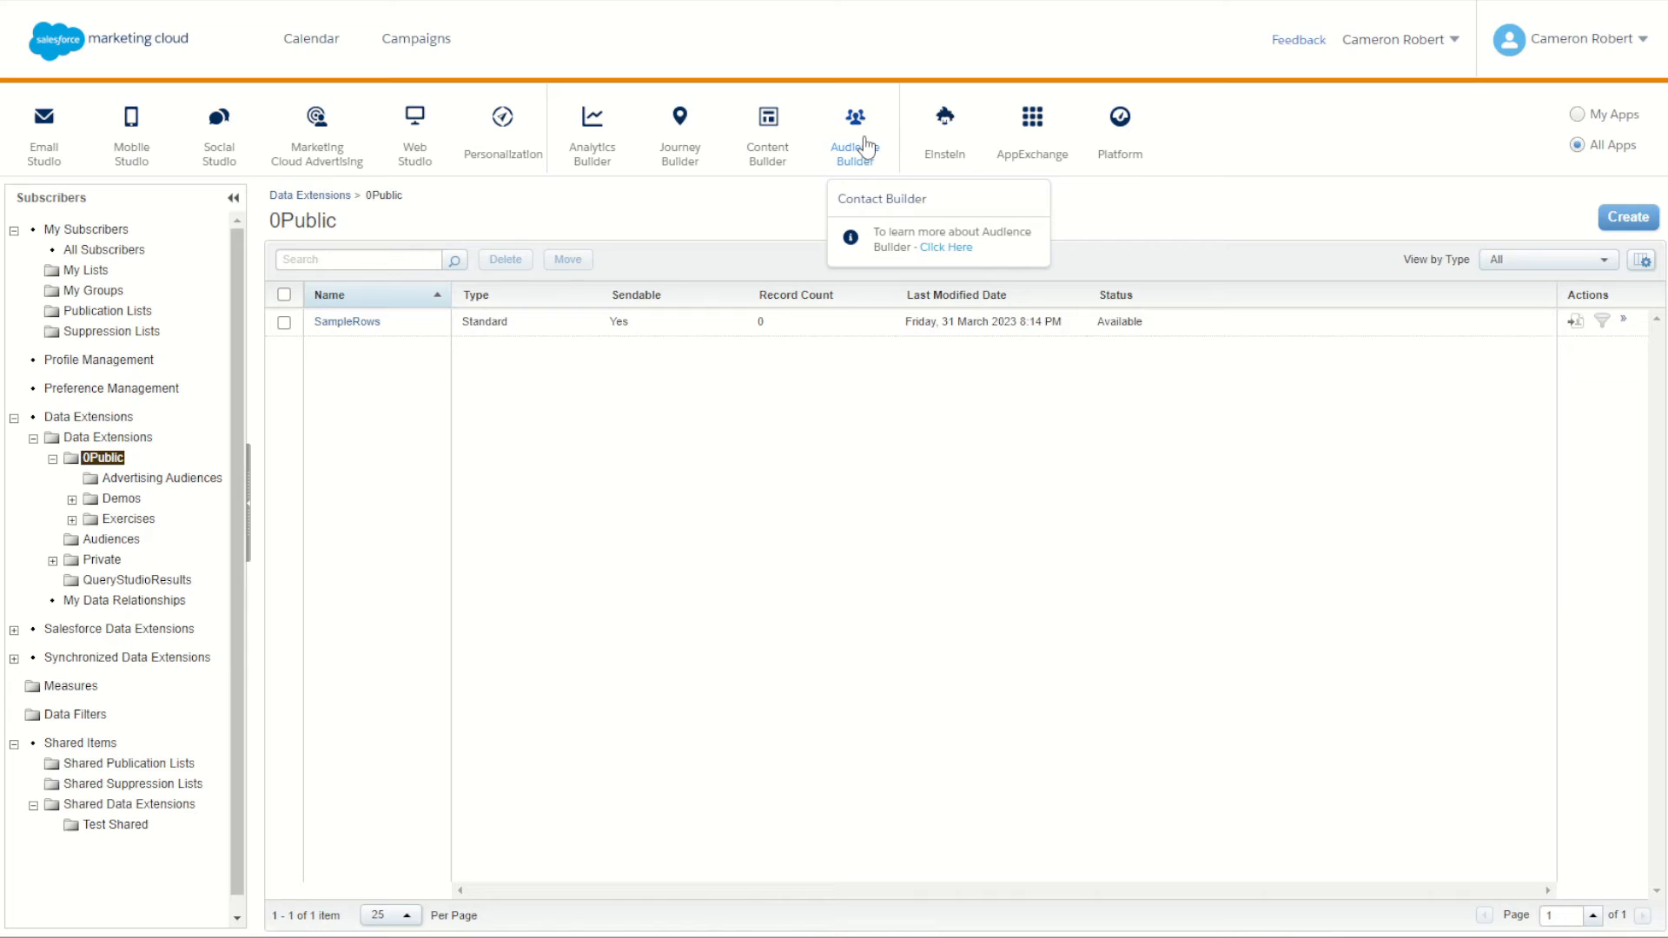
pyautogui.click(882, 199)
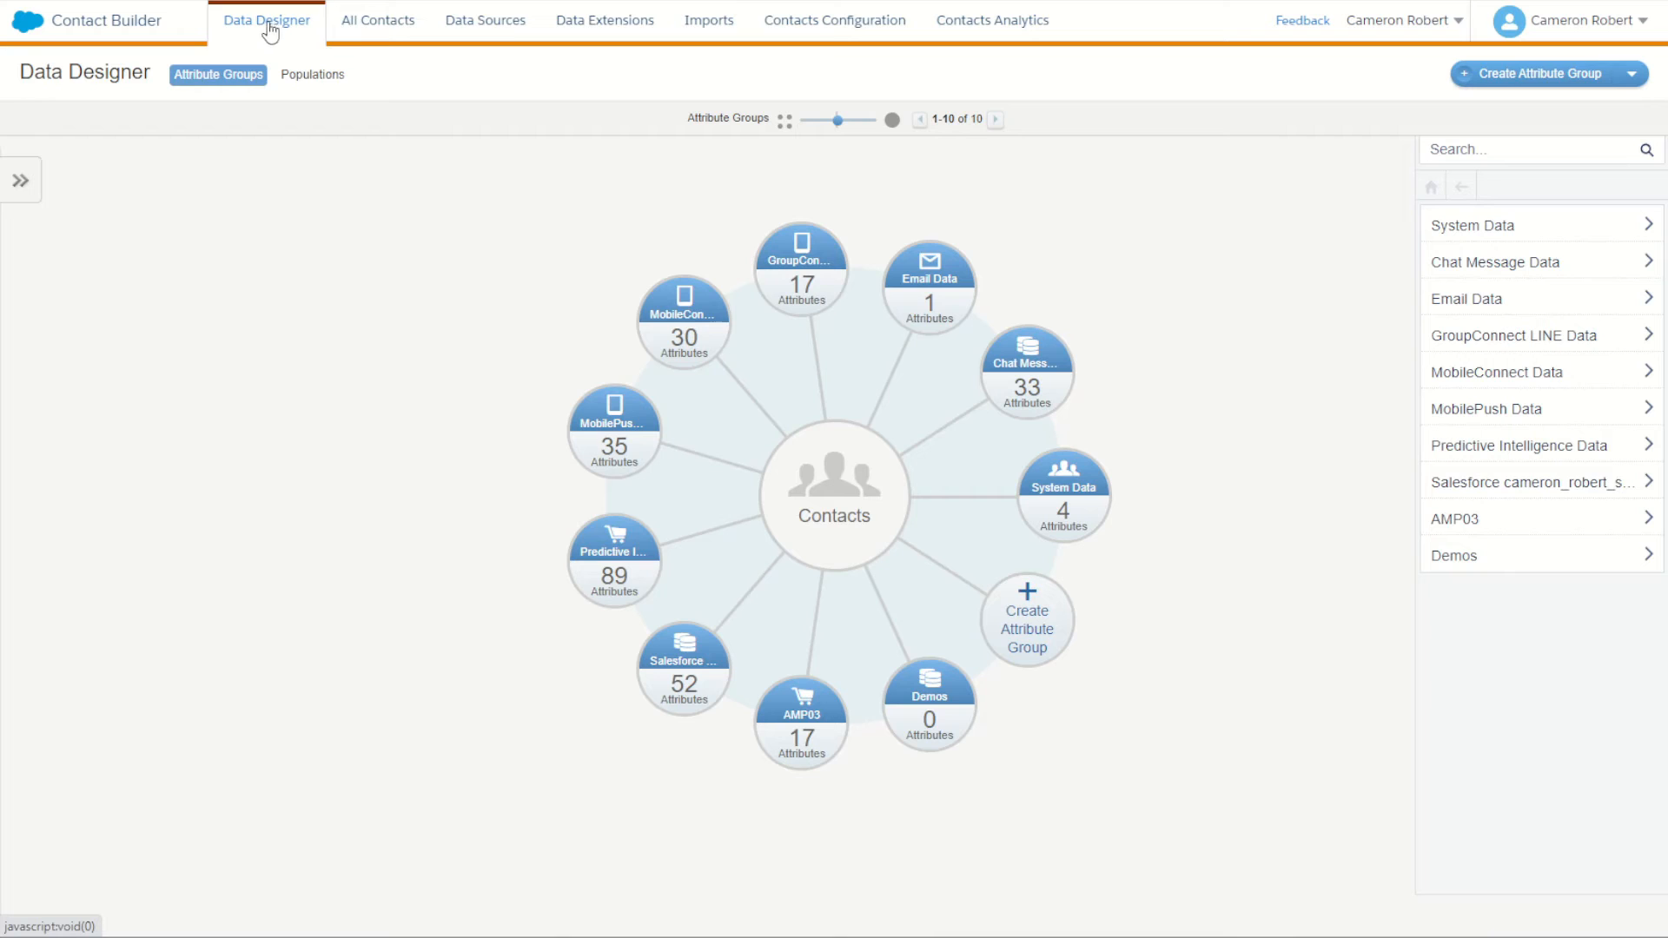
pyautogui.click(634, 32)
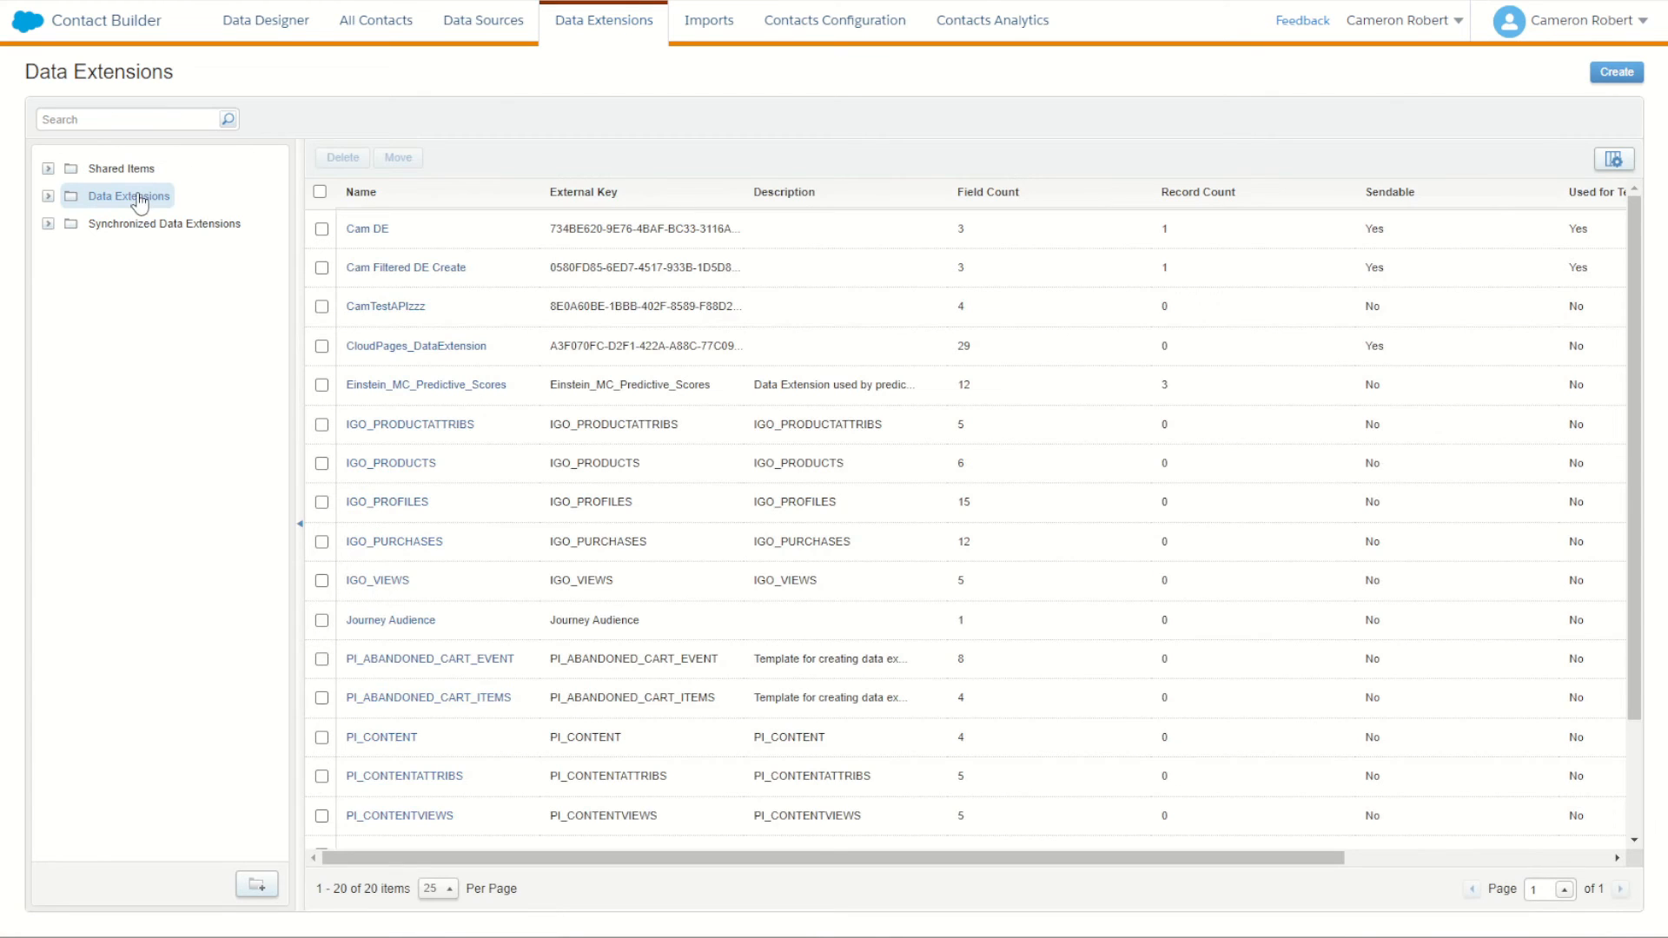
pyautogui.click(47, 196)
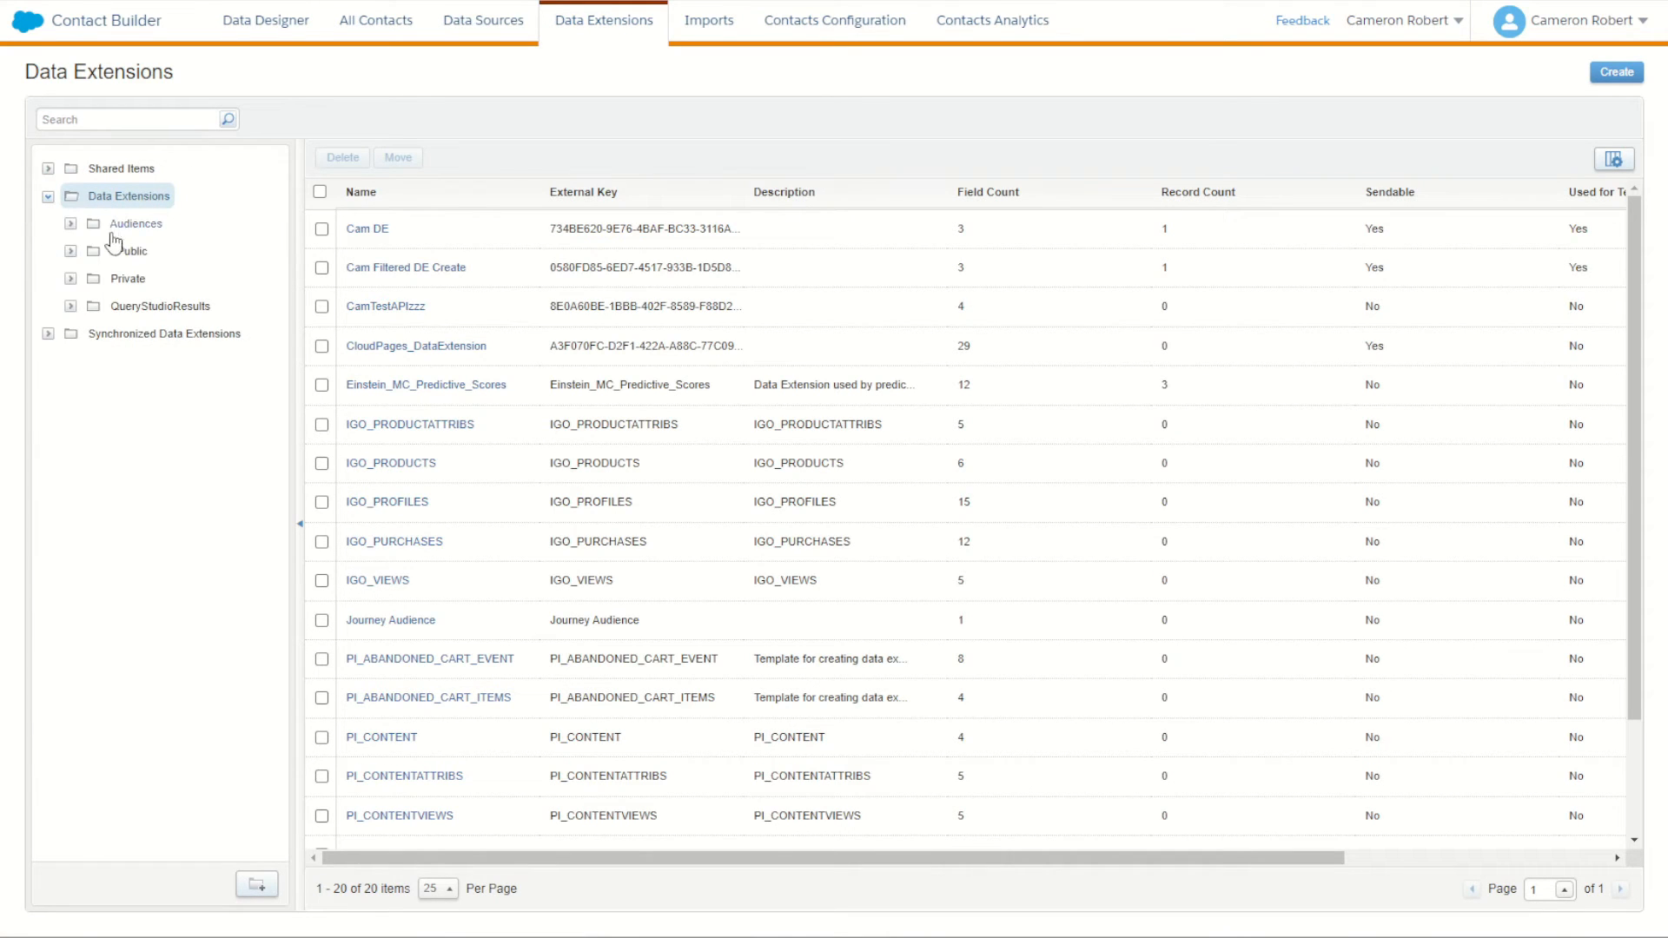
pyautogui.click(122, 252)
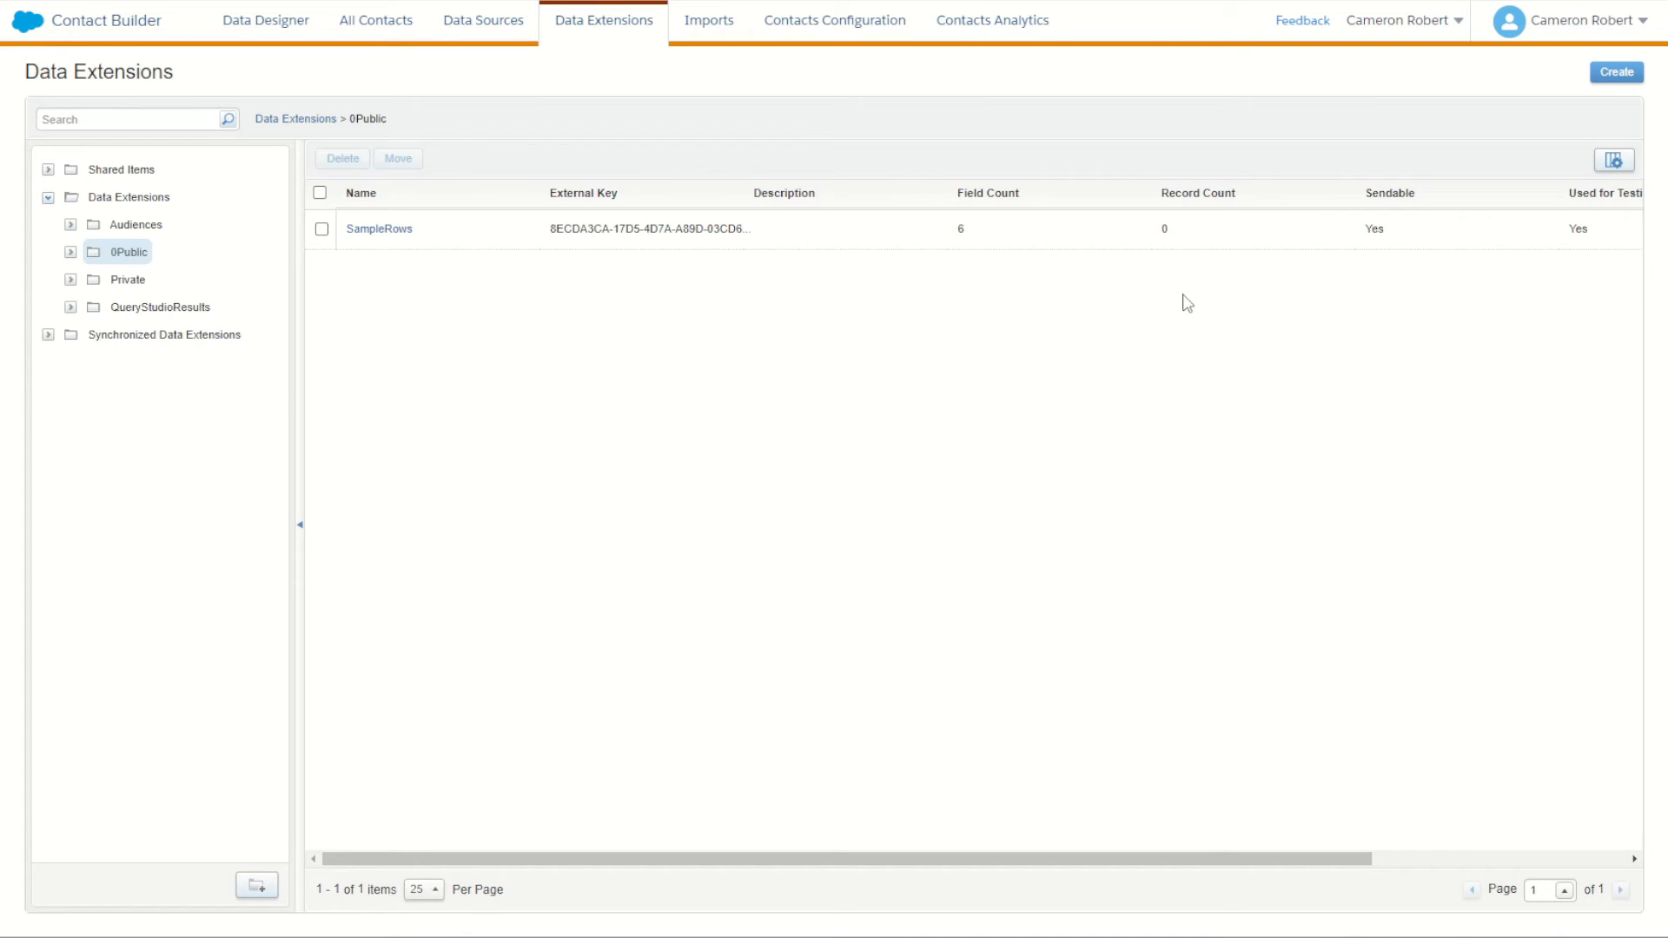
pyautogui.click(393, 231)
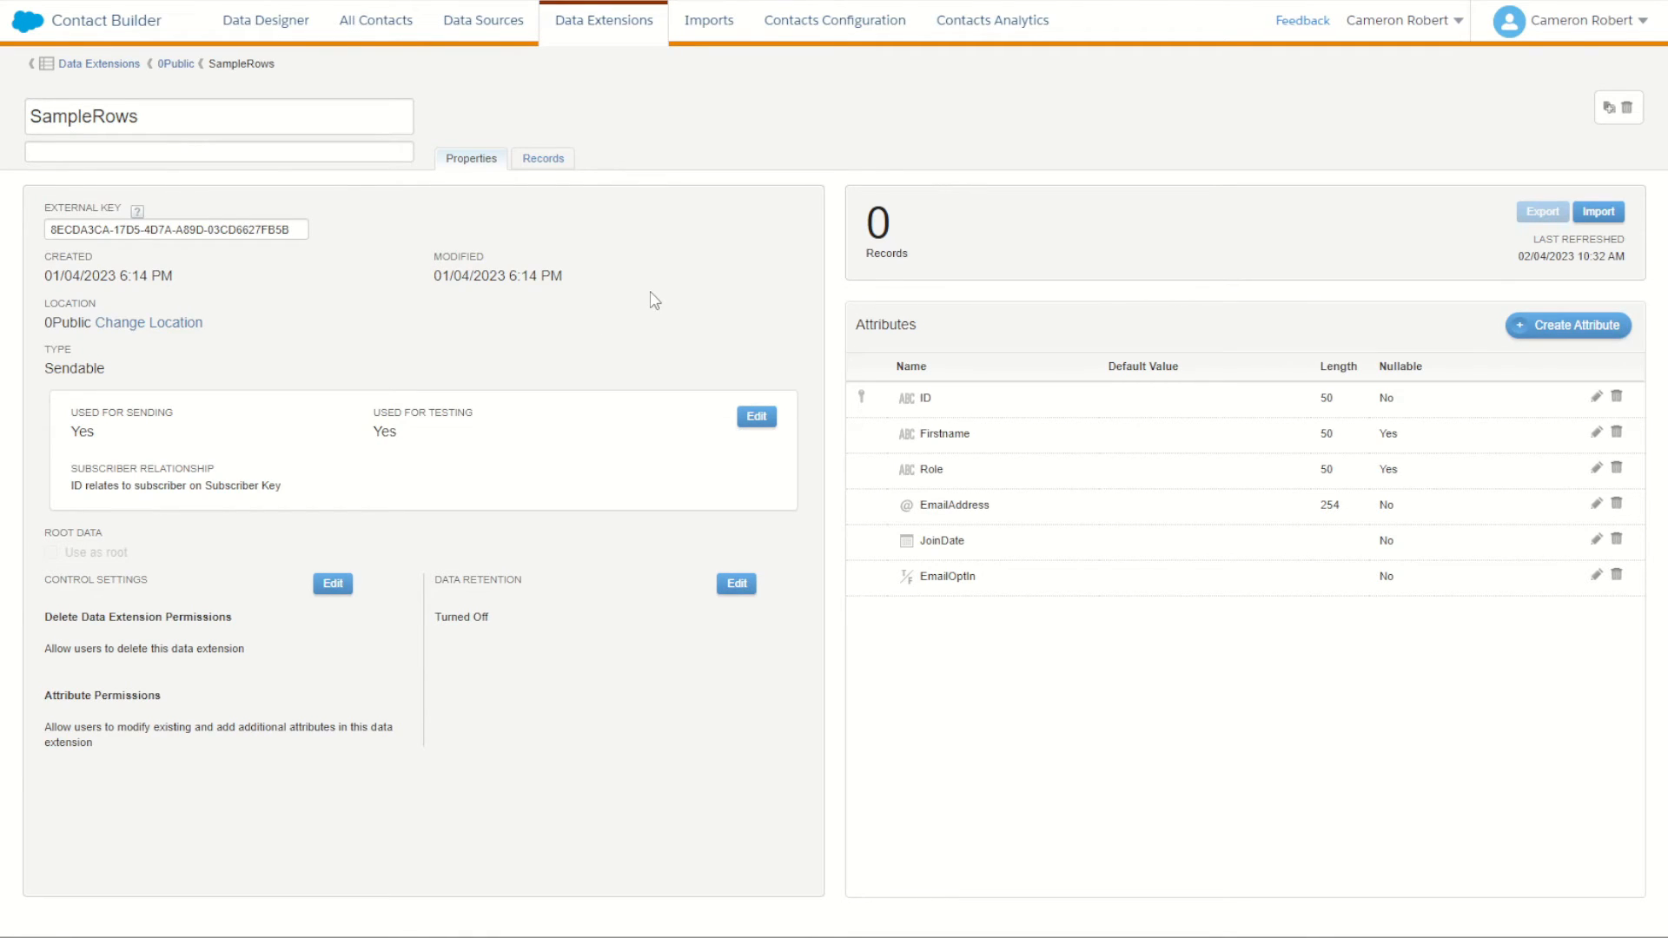
# Start a single Import Into Data Extension and check the file size note and the available source choices.
pyautogui.click(1603, 215)
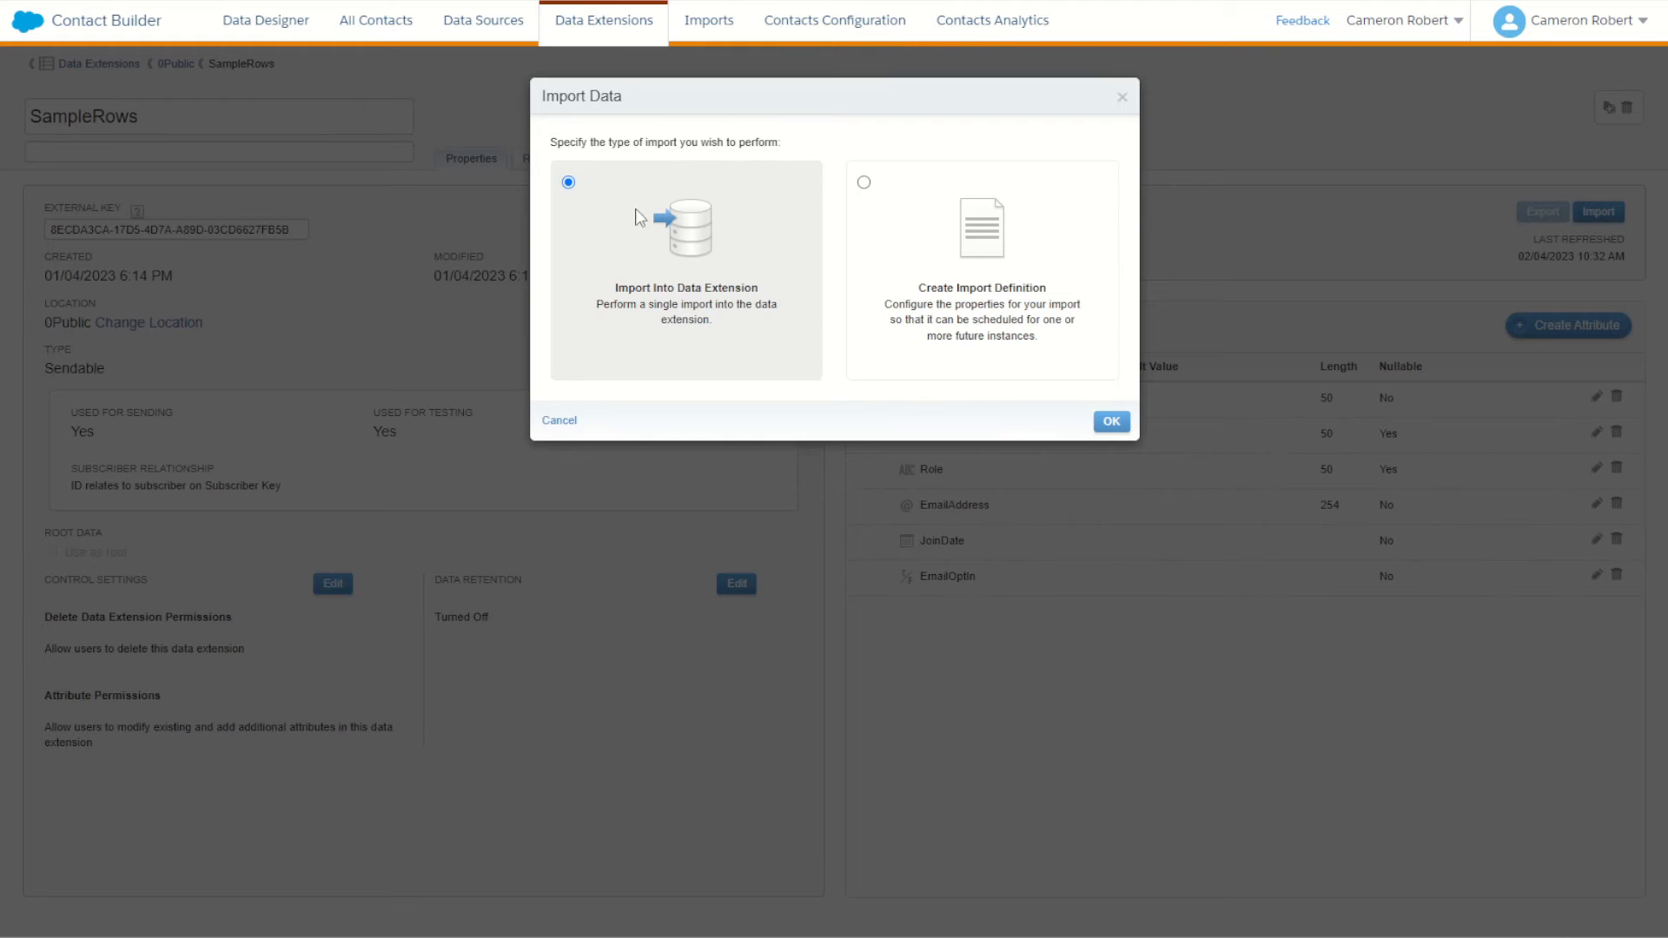
pyautogui.click(1112, 423)
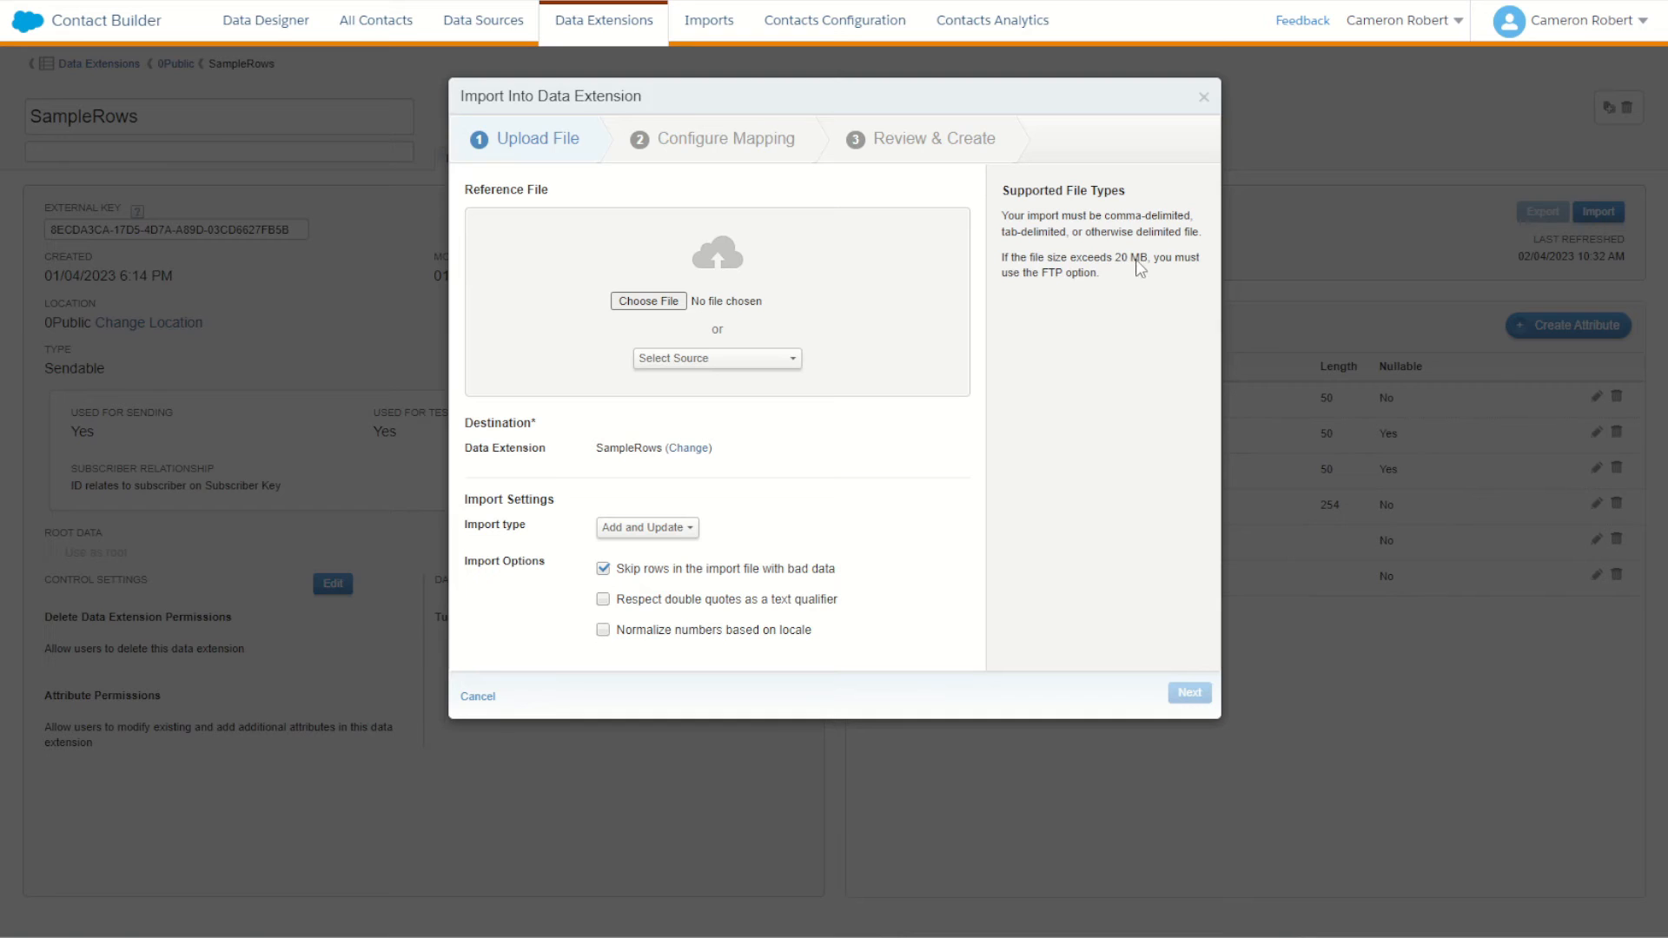
pyautogui.moveTo(1148, 259); pyautogui.dragTo(1112, 260)
pyautogui.moveTo(1033, 276); pyautogui.dragTo(1096, 280)
pyautogui.click(1097, 282)
pyautogui.click(742, 359)
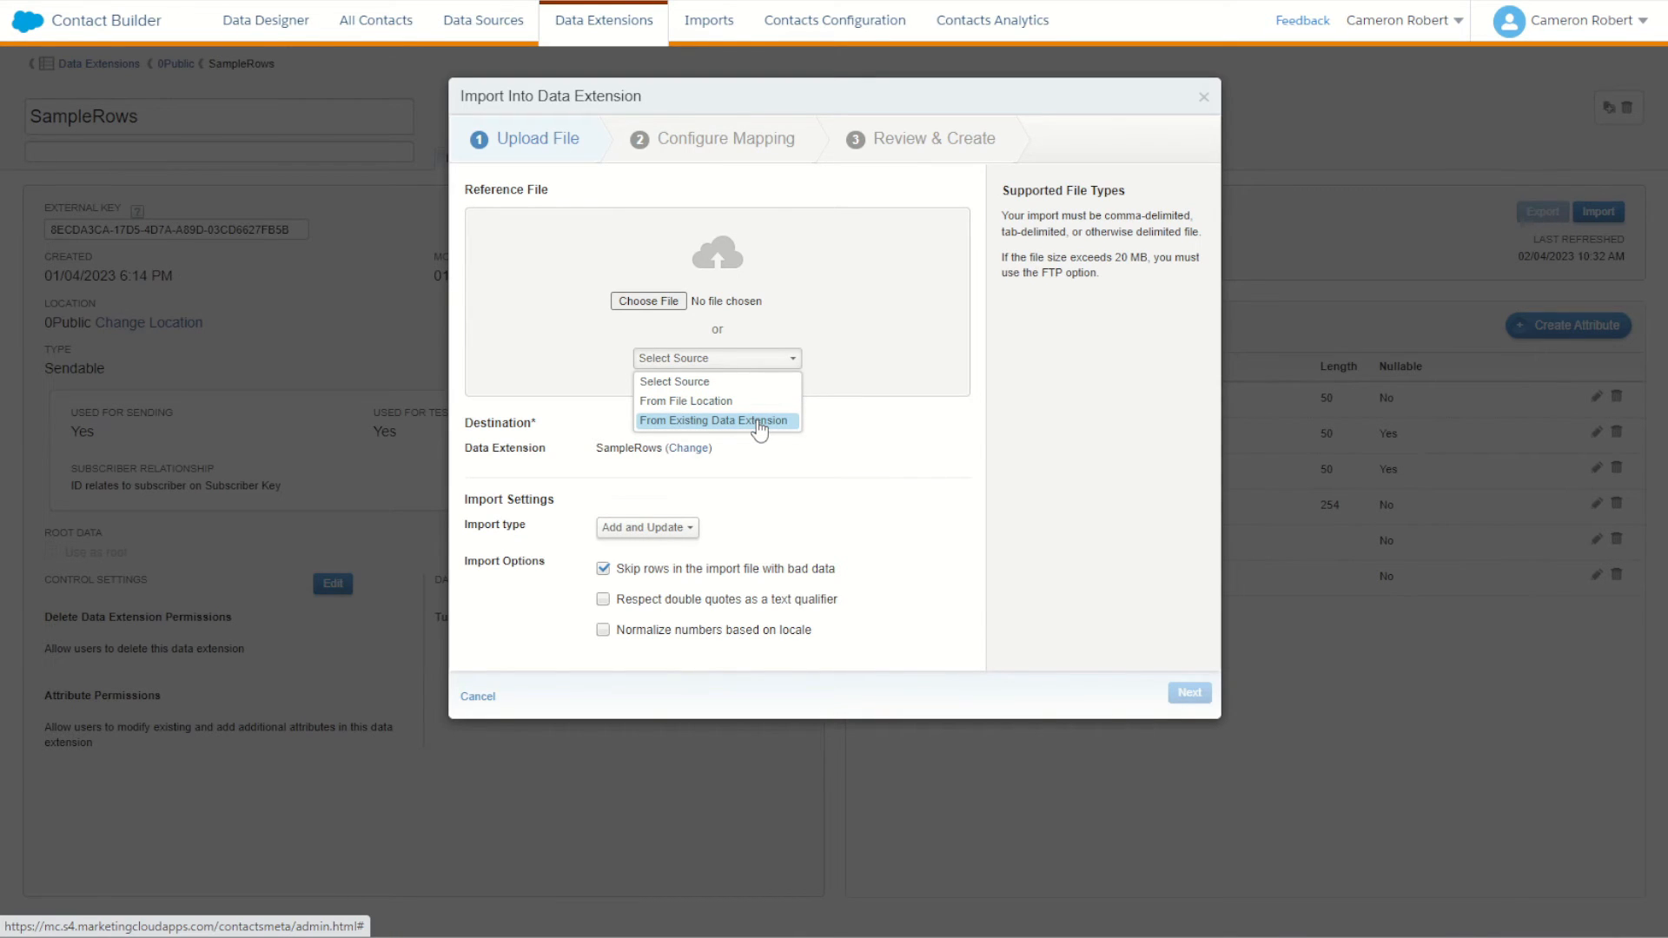
pyautogui.click(890, 355)
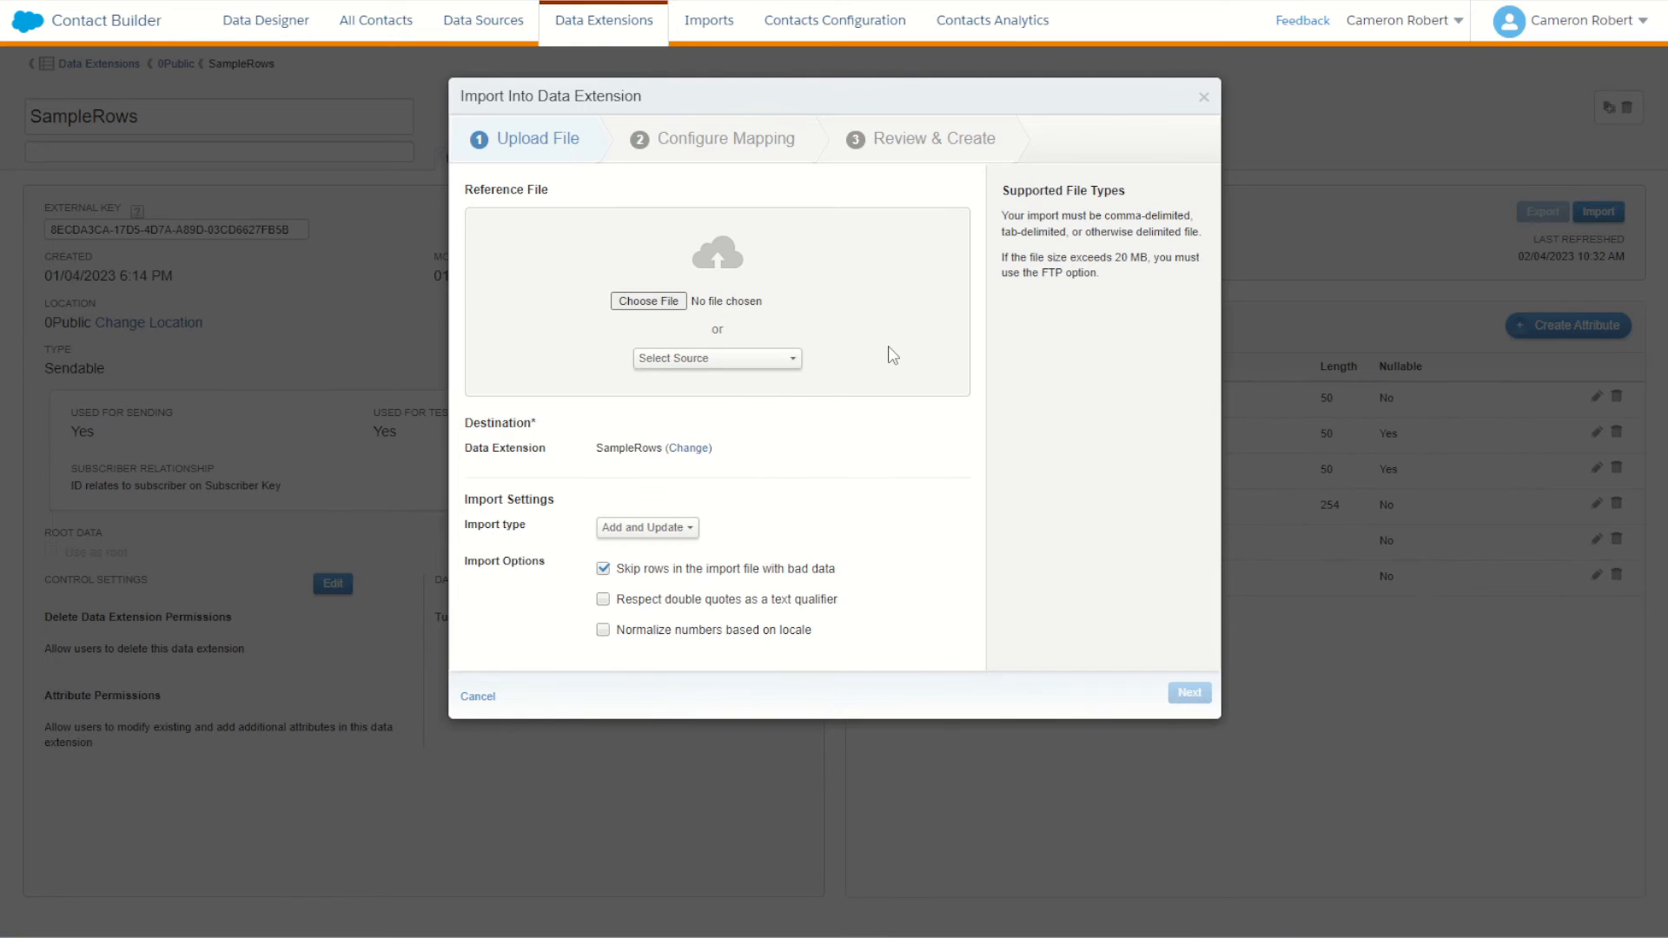
# Load SampleRows.csv from the File to Import folder on the computer as the reference file.
pyautogui.click(653, 302)
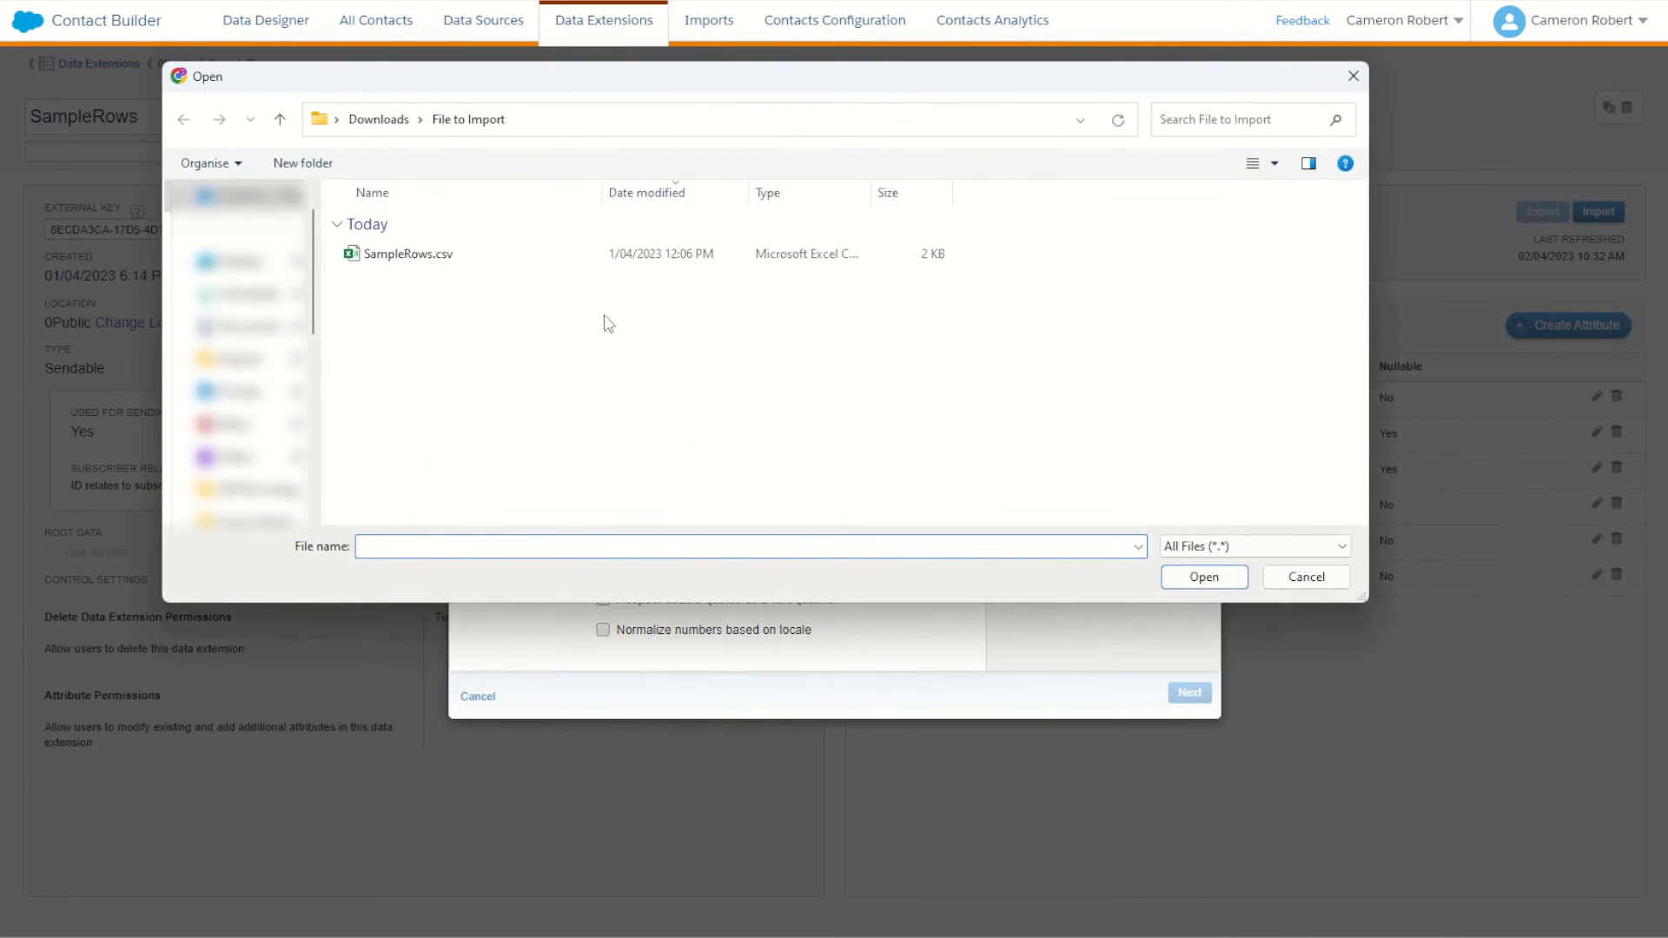
pyautogui.click(406, 260)
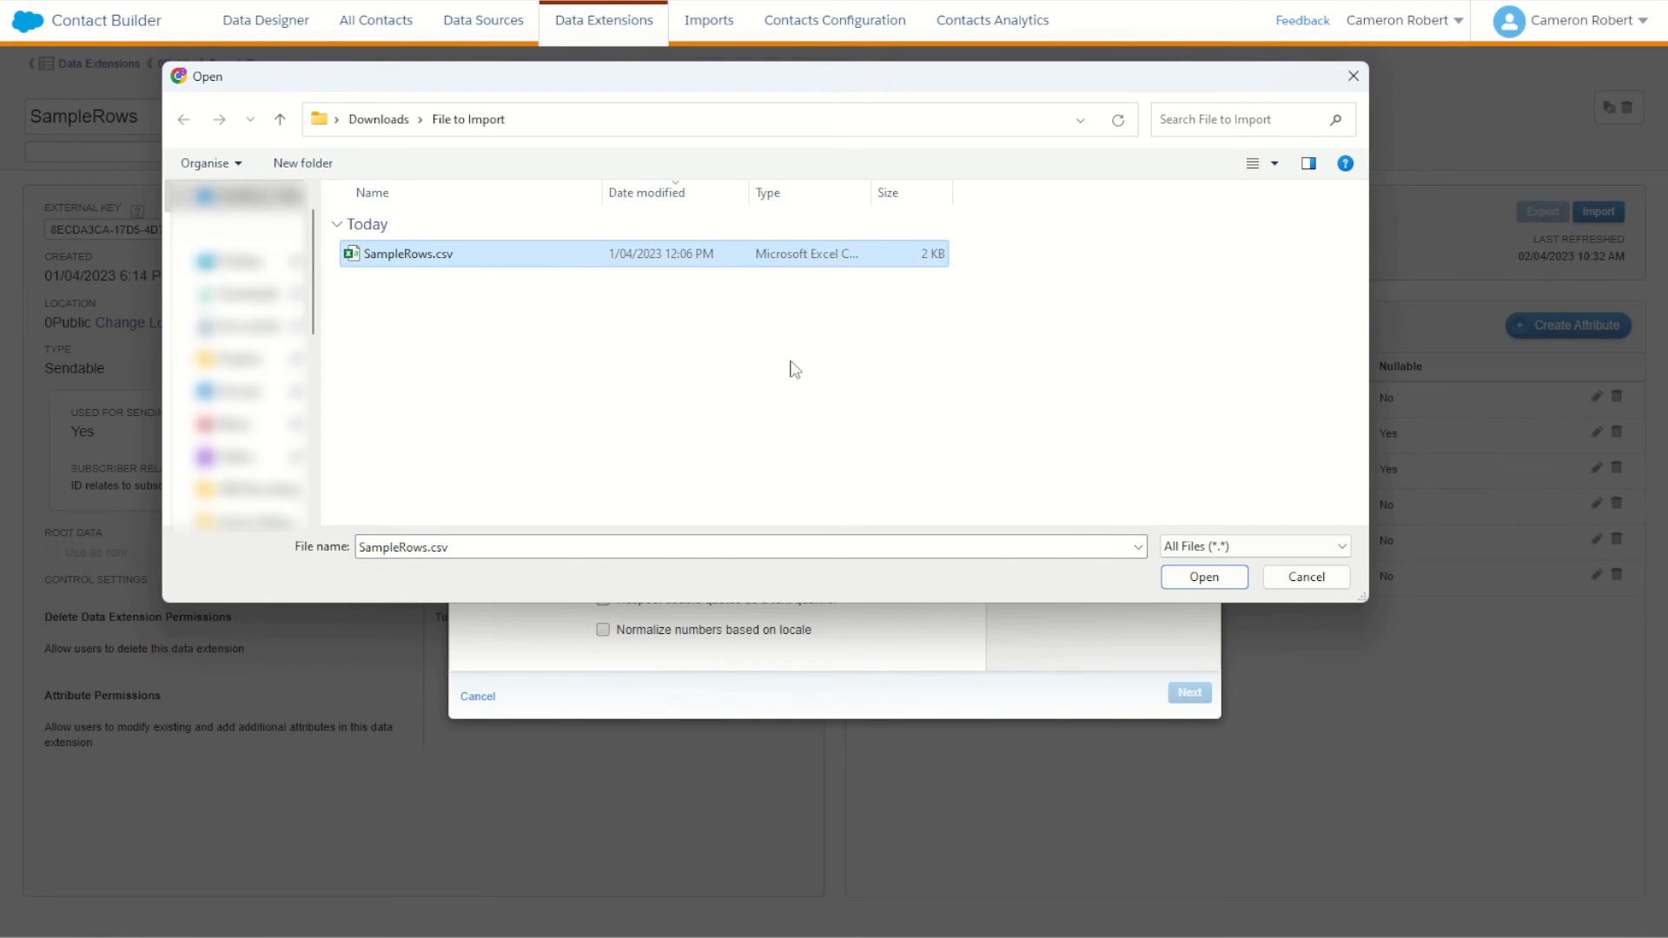
pyautogui.click(1202, 577)
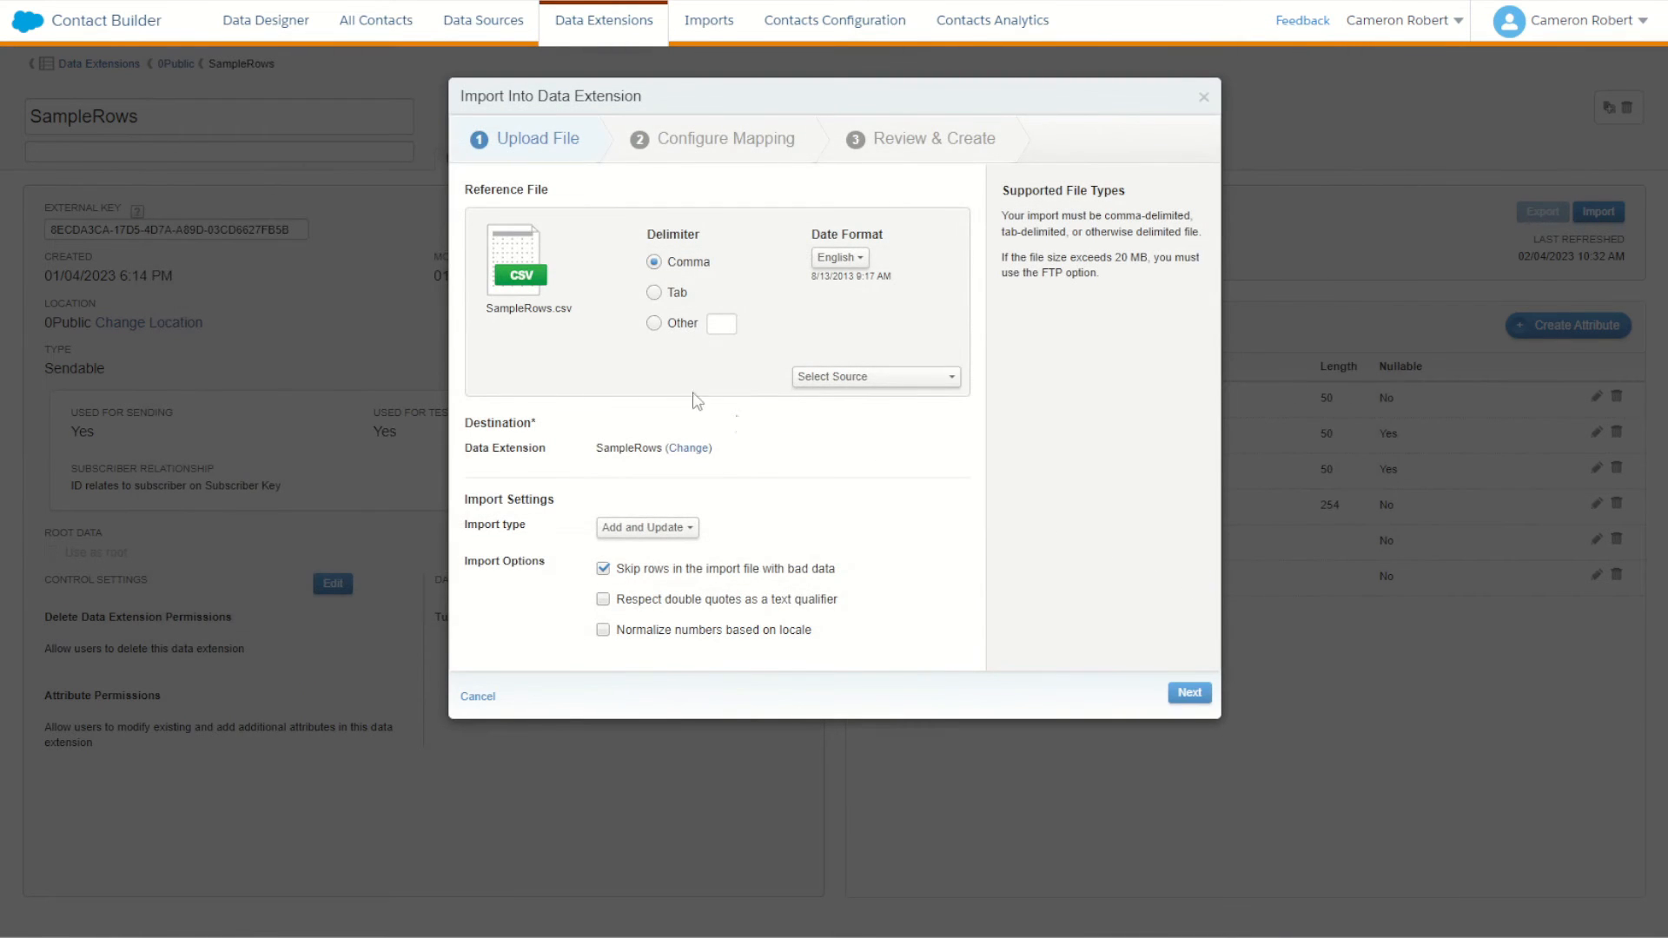
# Set the date format of the import file to English (Australia).
pyautogui.click(839, 257)
pyautogui.moveTo(1128, 297); pyautogui.dragTo(1132, 314)
pyautogui.scroll(4, 1004, 345)
pyautogui.scroll(-5, 1003, 346)
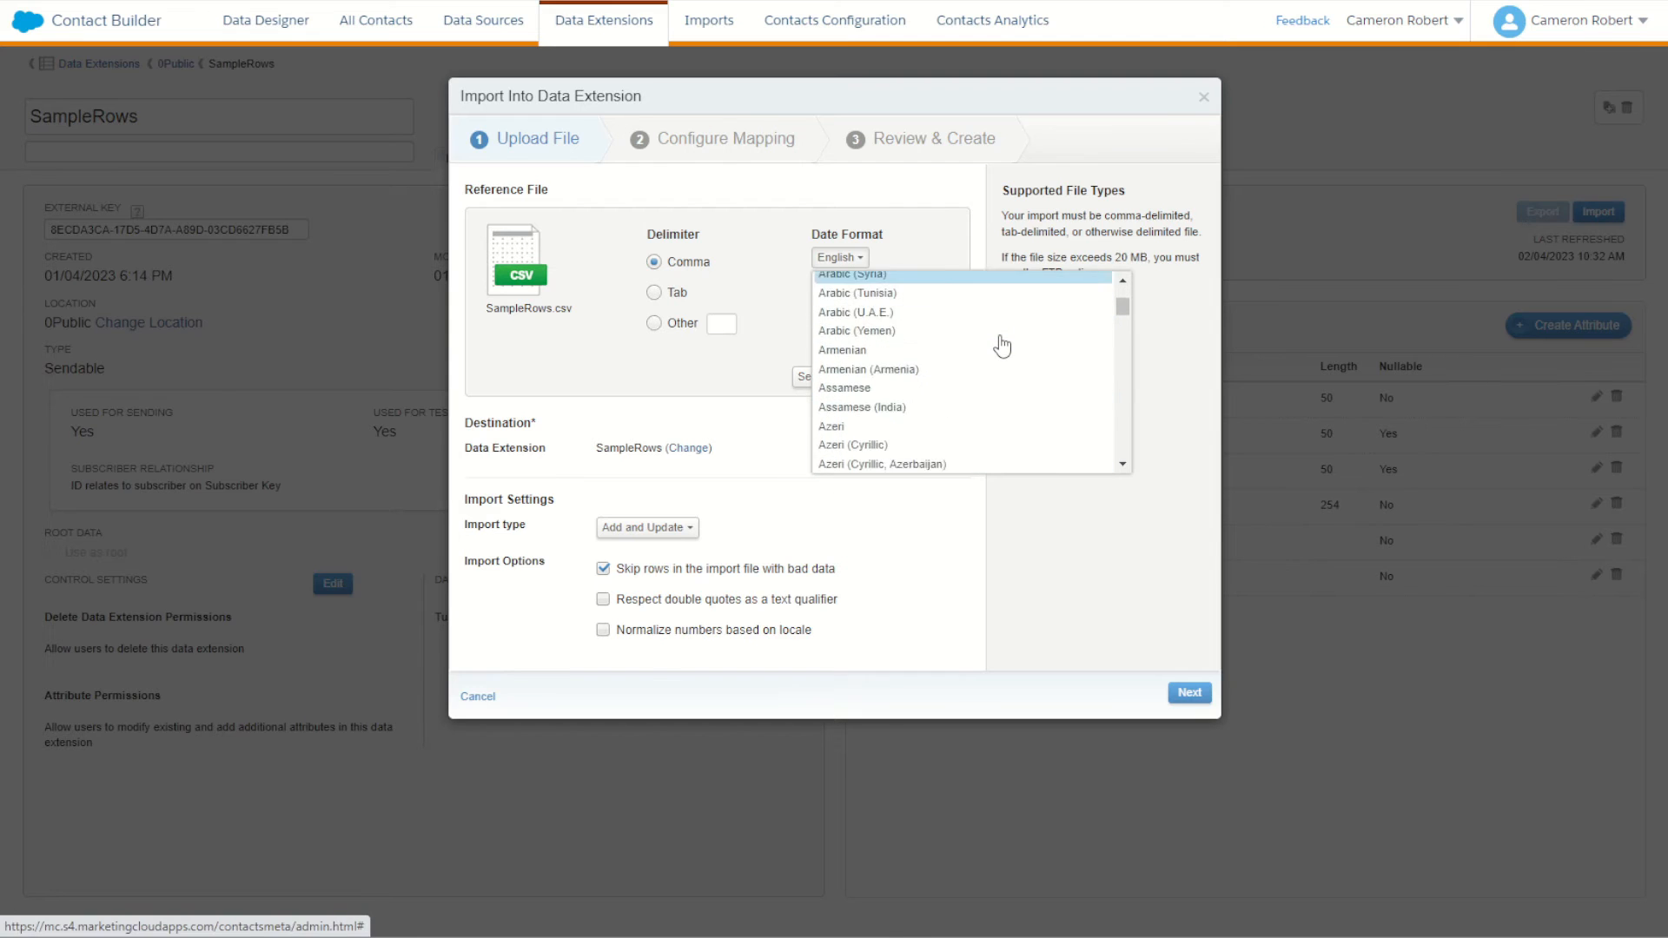
pyautogui.scroll(-10, 1002, 346)
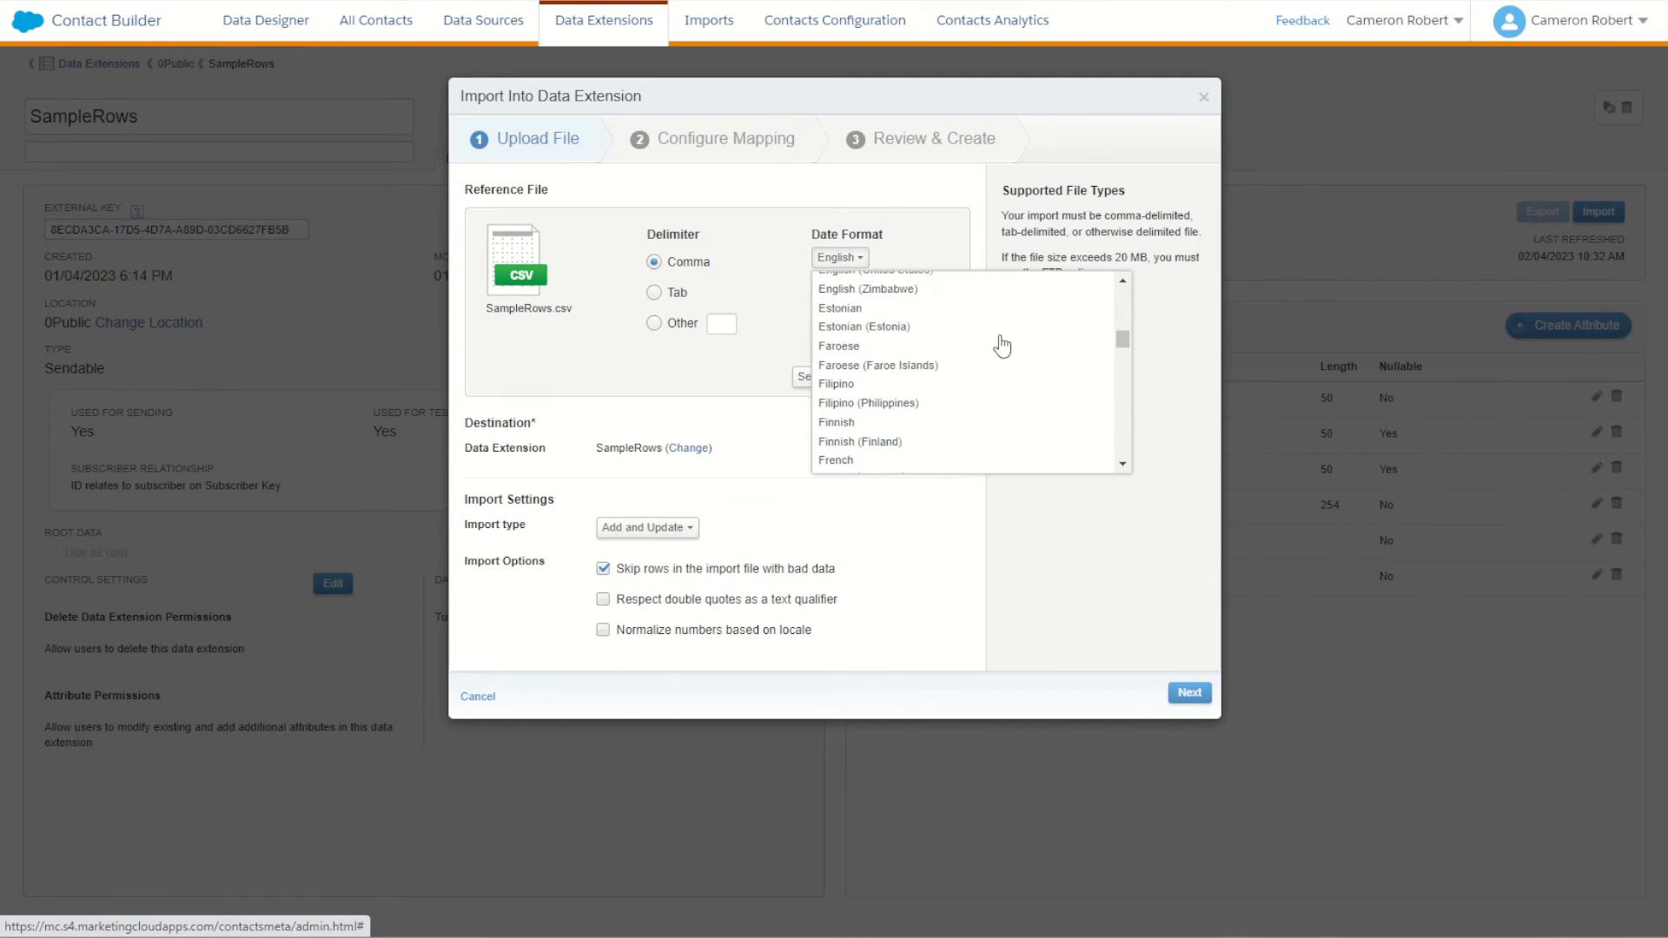
pyautogui.scroll(5, 999, 352)
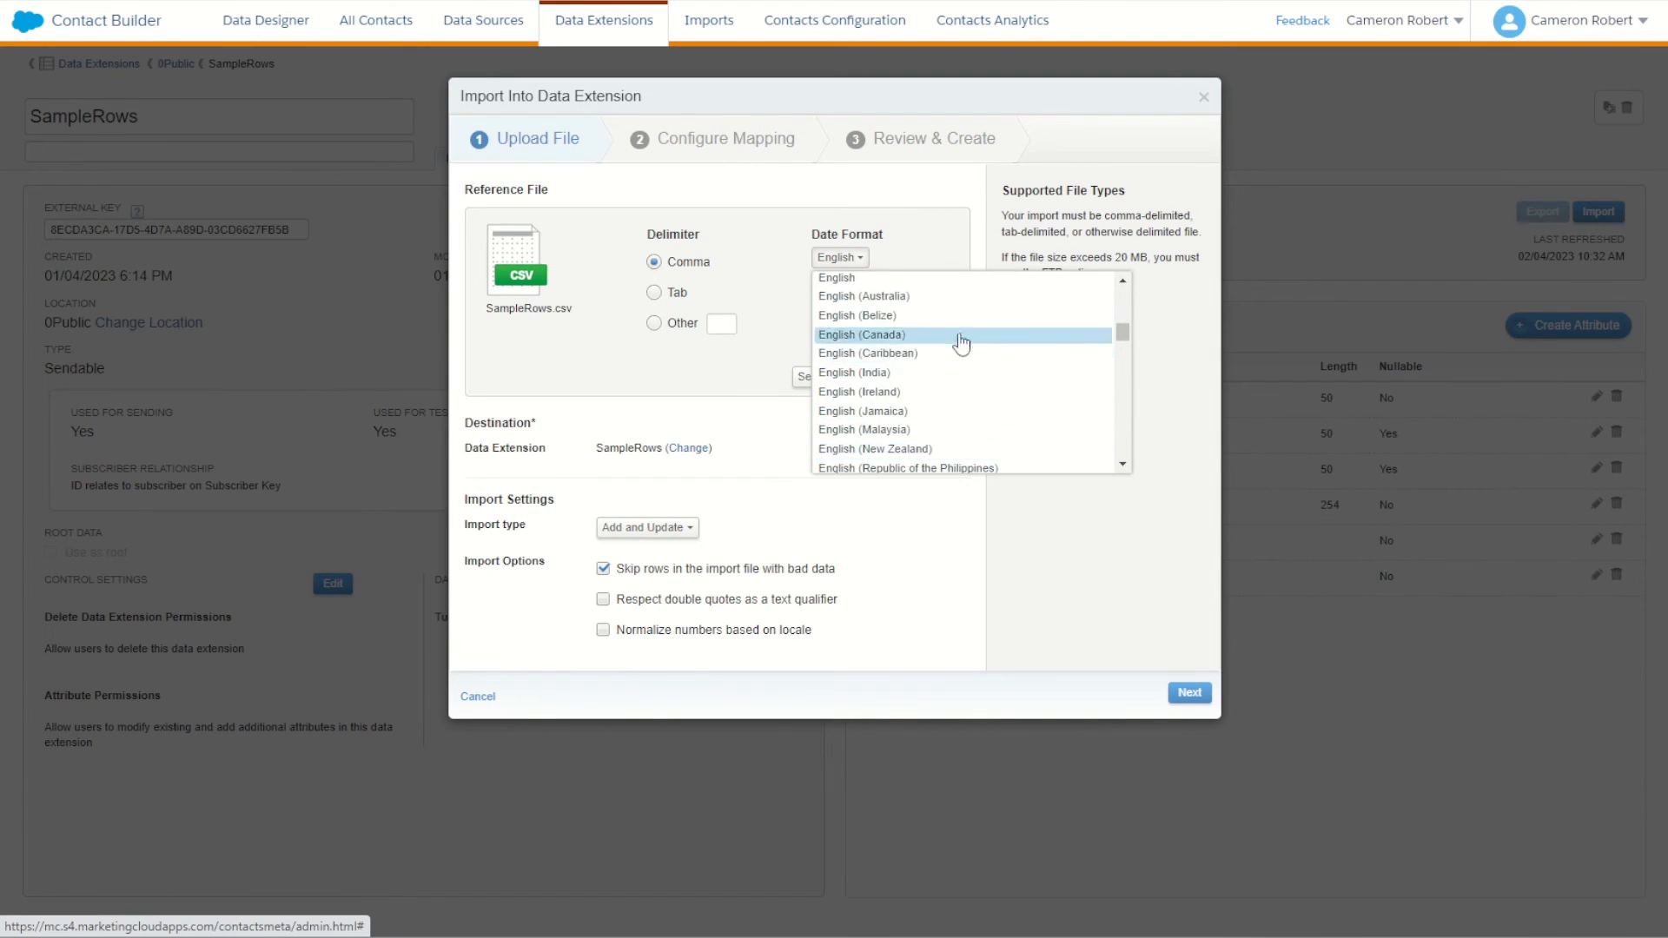
pyautogui.click(954, 296)
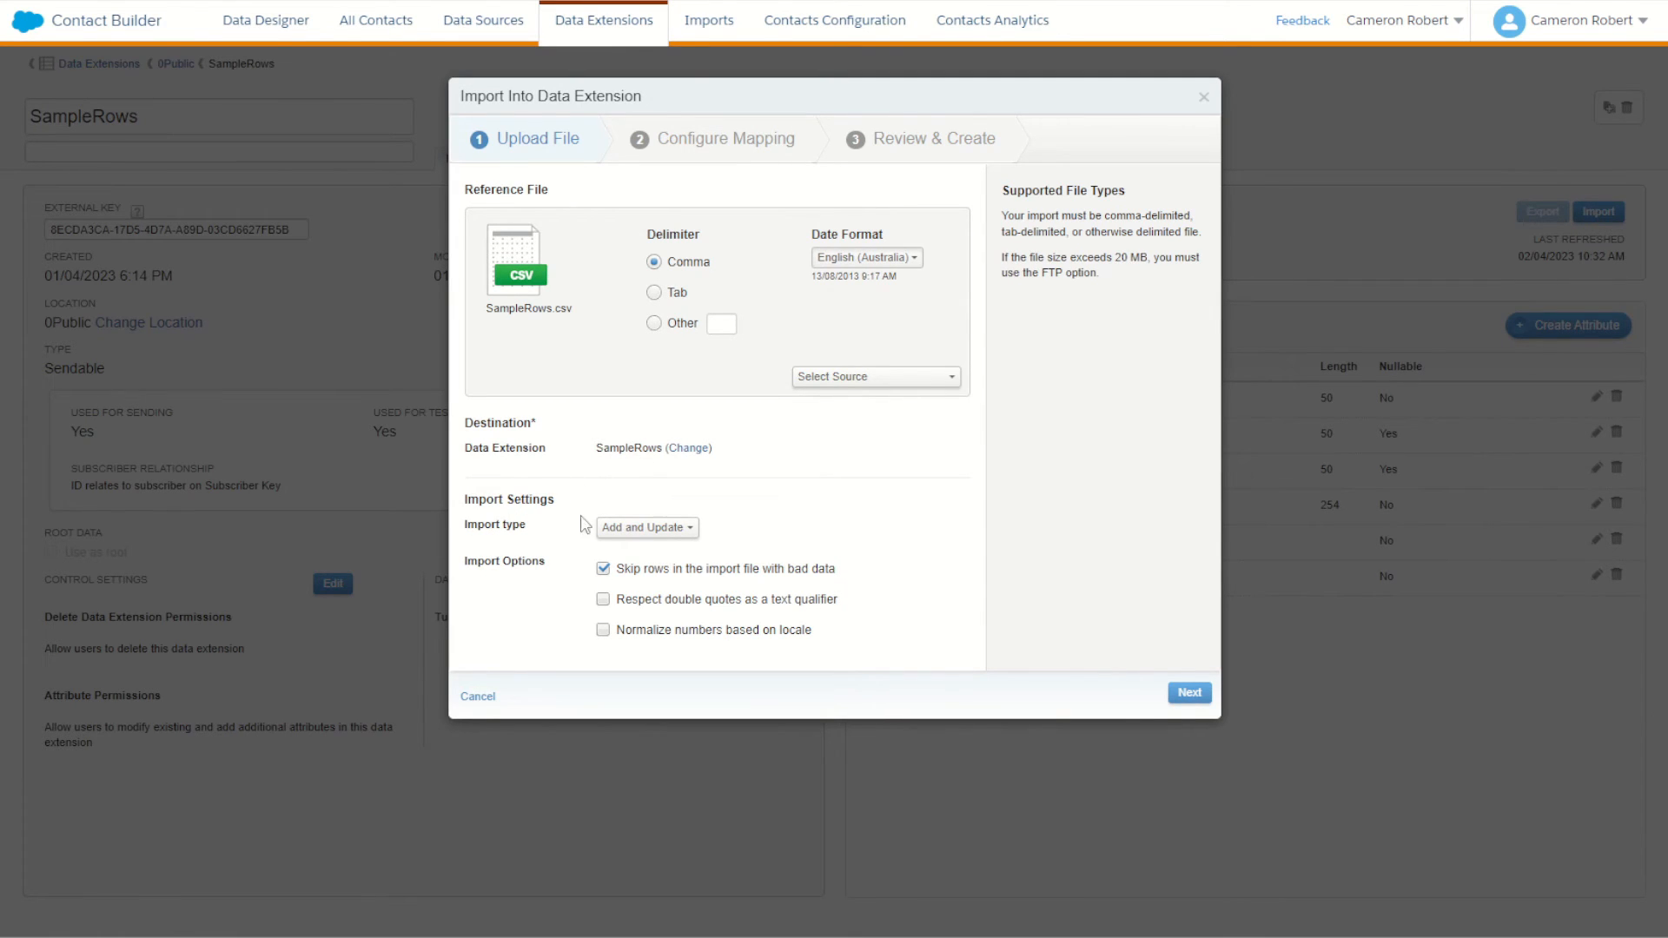
# Set the import type to Overwrite and proceed to the mapping configuration in Contact Builder.
pyautogui.click(622, 530)
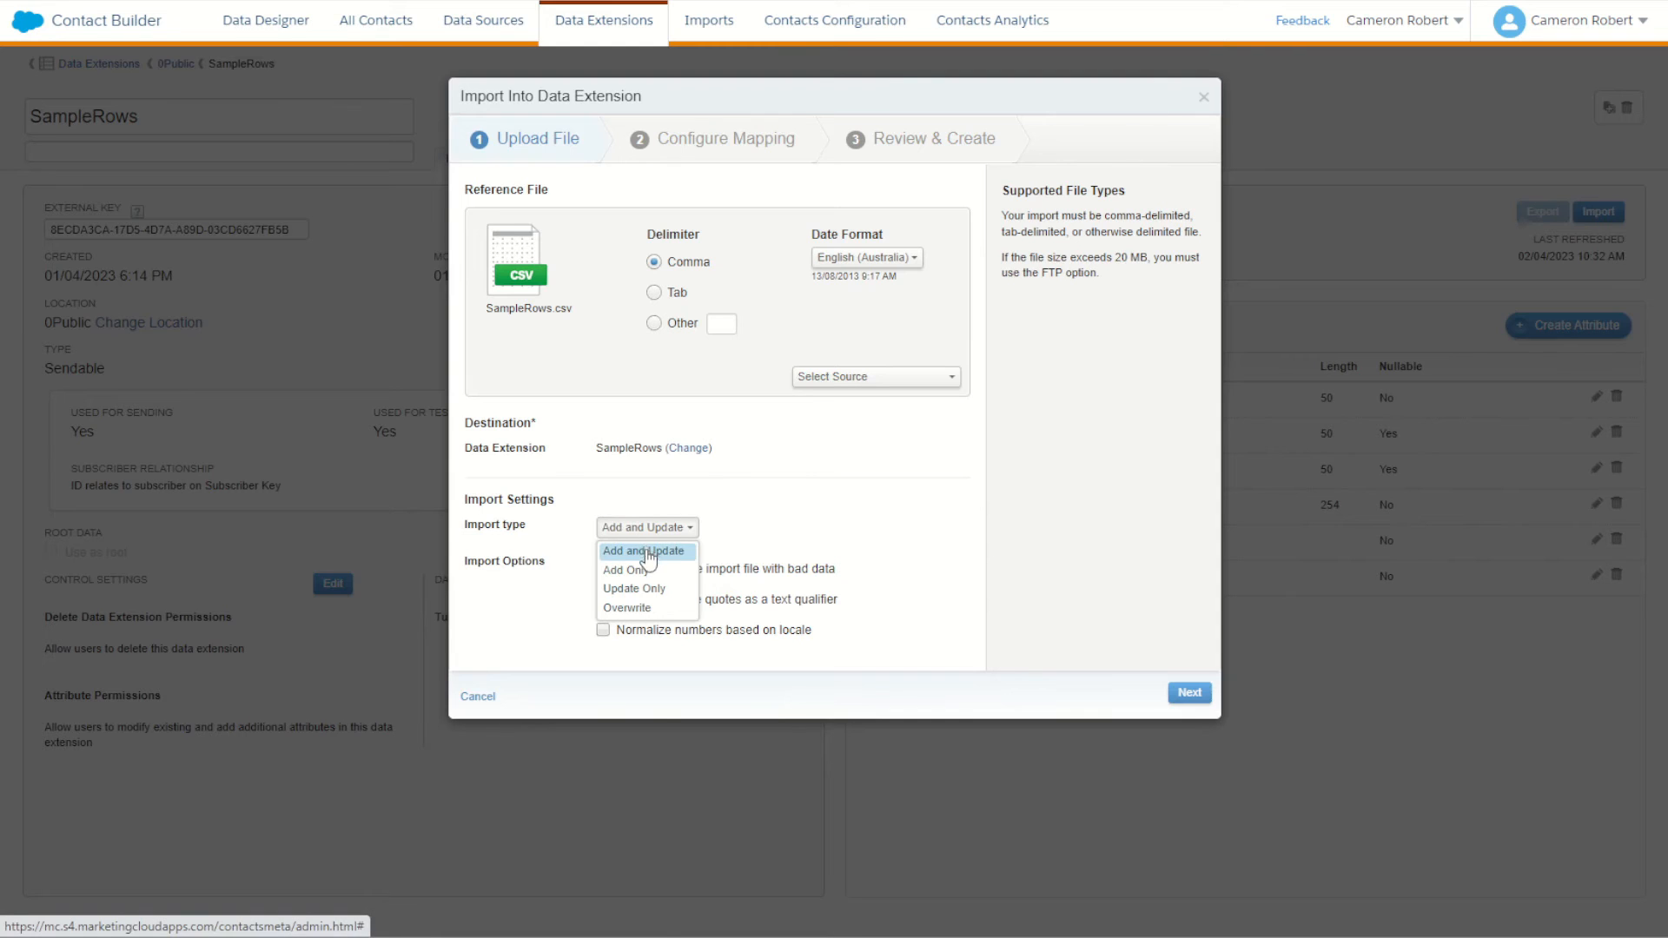
pyautogui.click(628, 608)
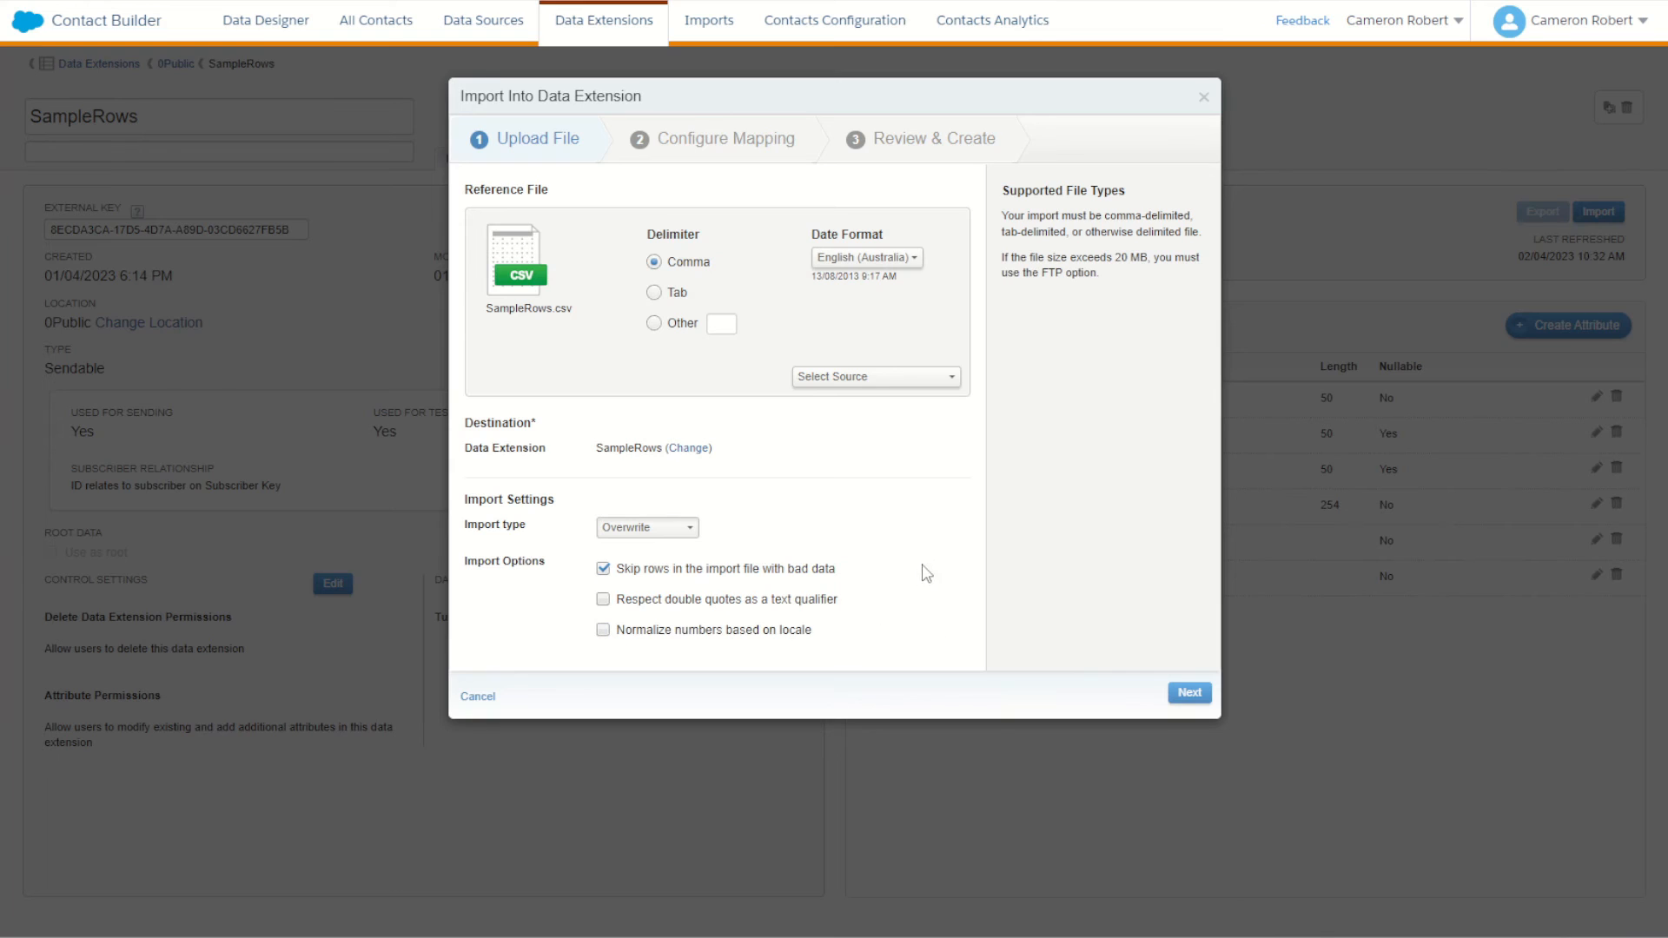
pyautogui.click(1189, 693)
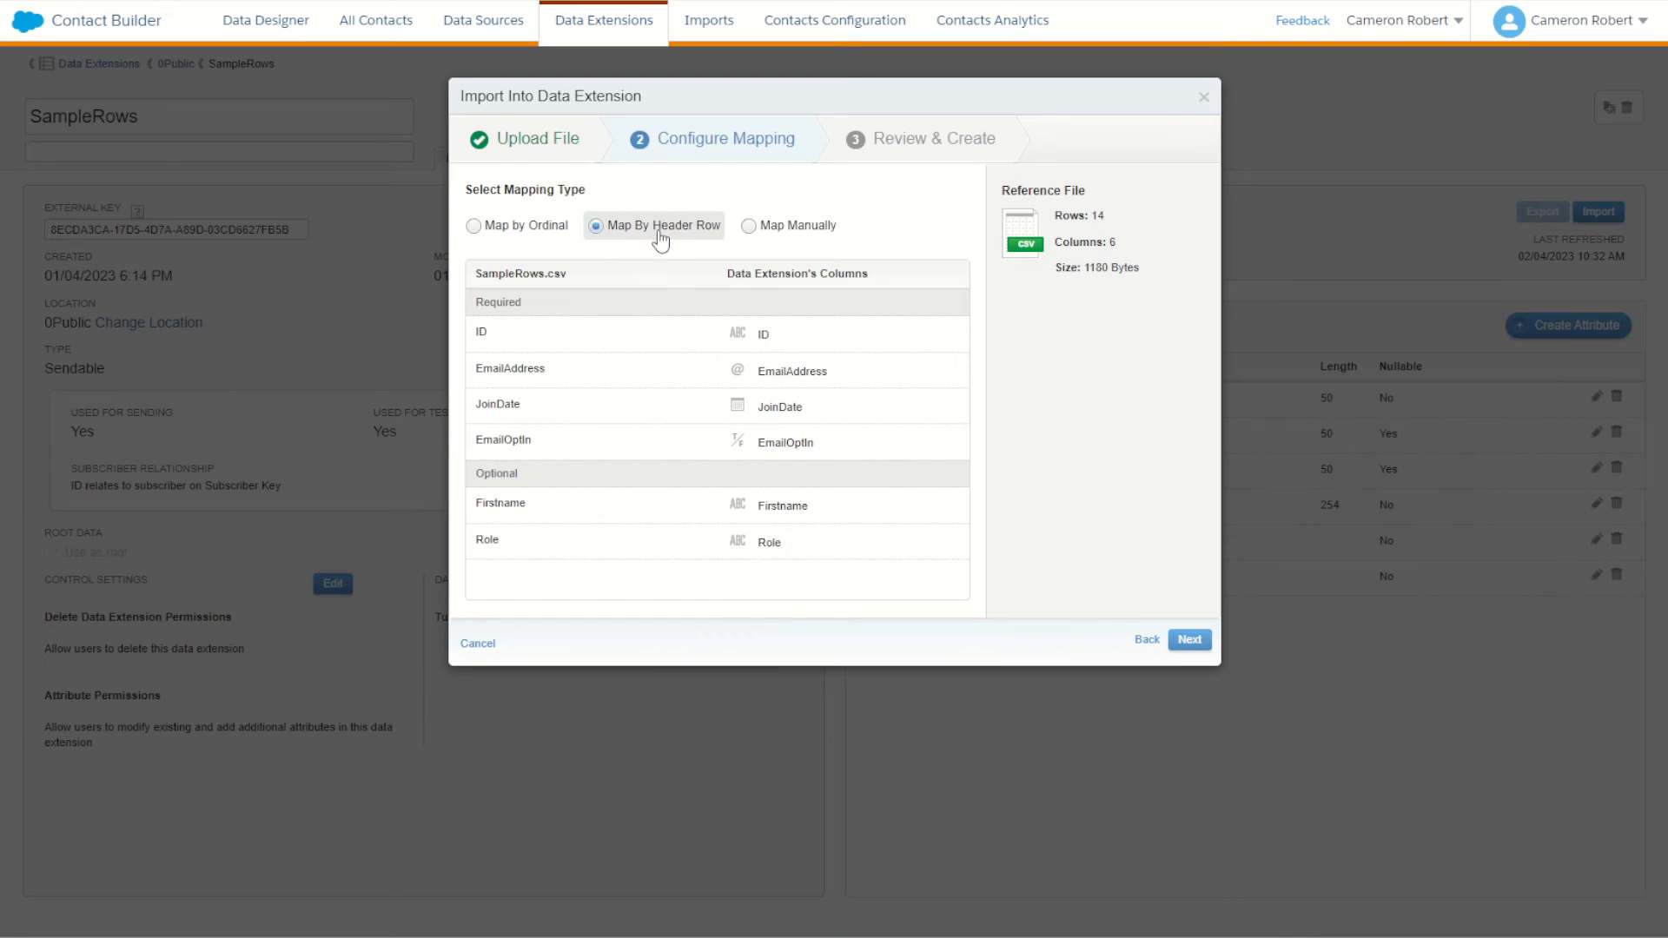
# Finish the import using Map By Header Row and dismiss the progress dialog.
pyautogui.click(1186, 643)
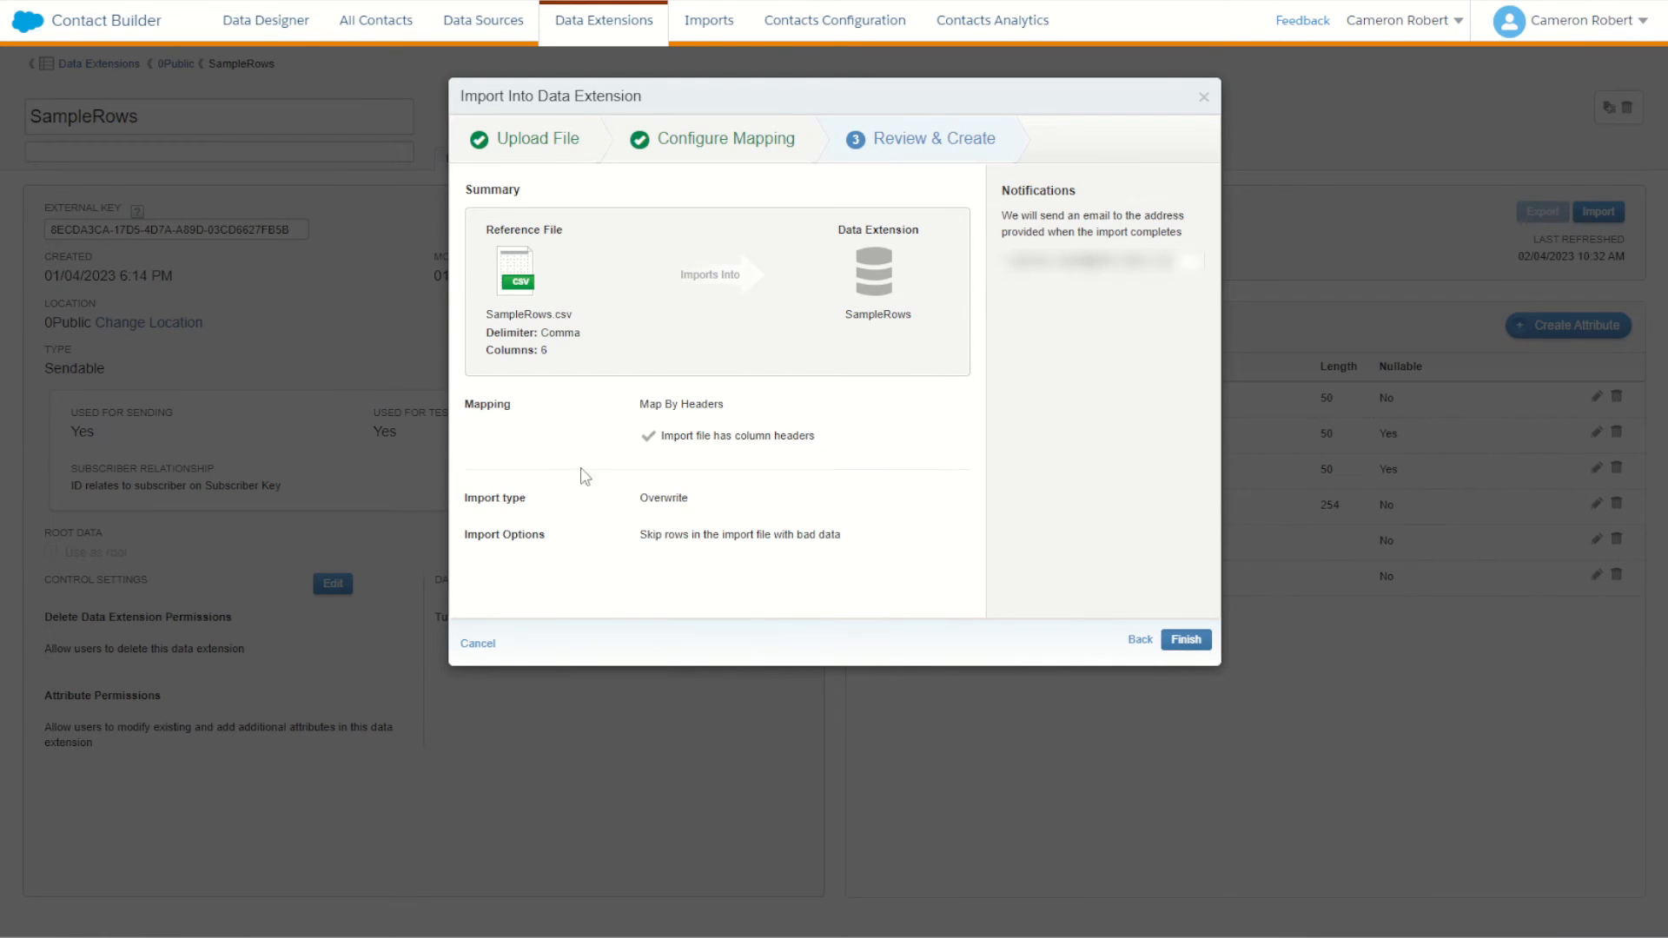
pyautogui.click(1186, 641)
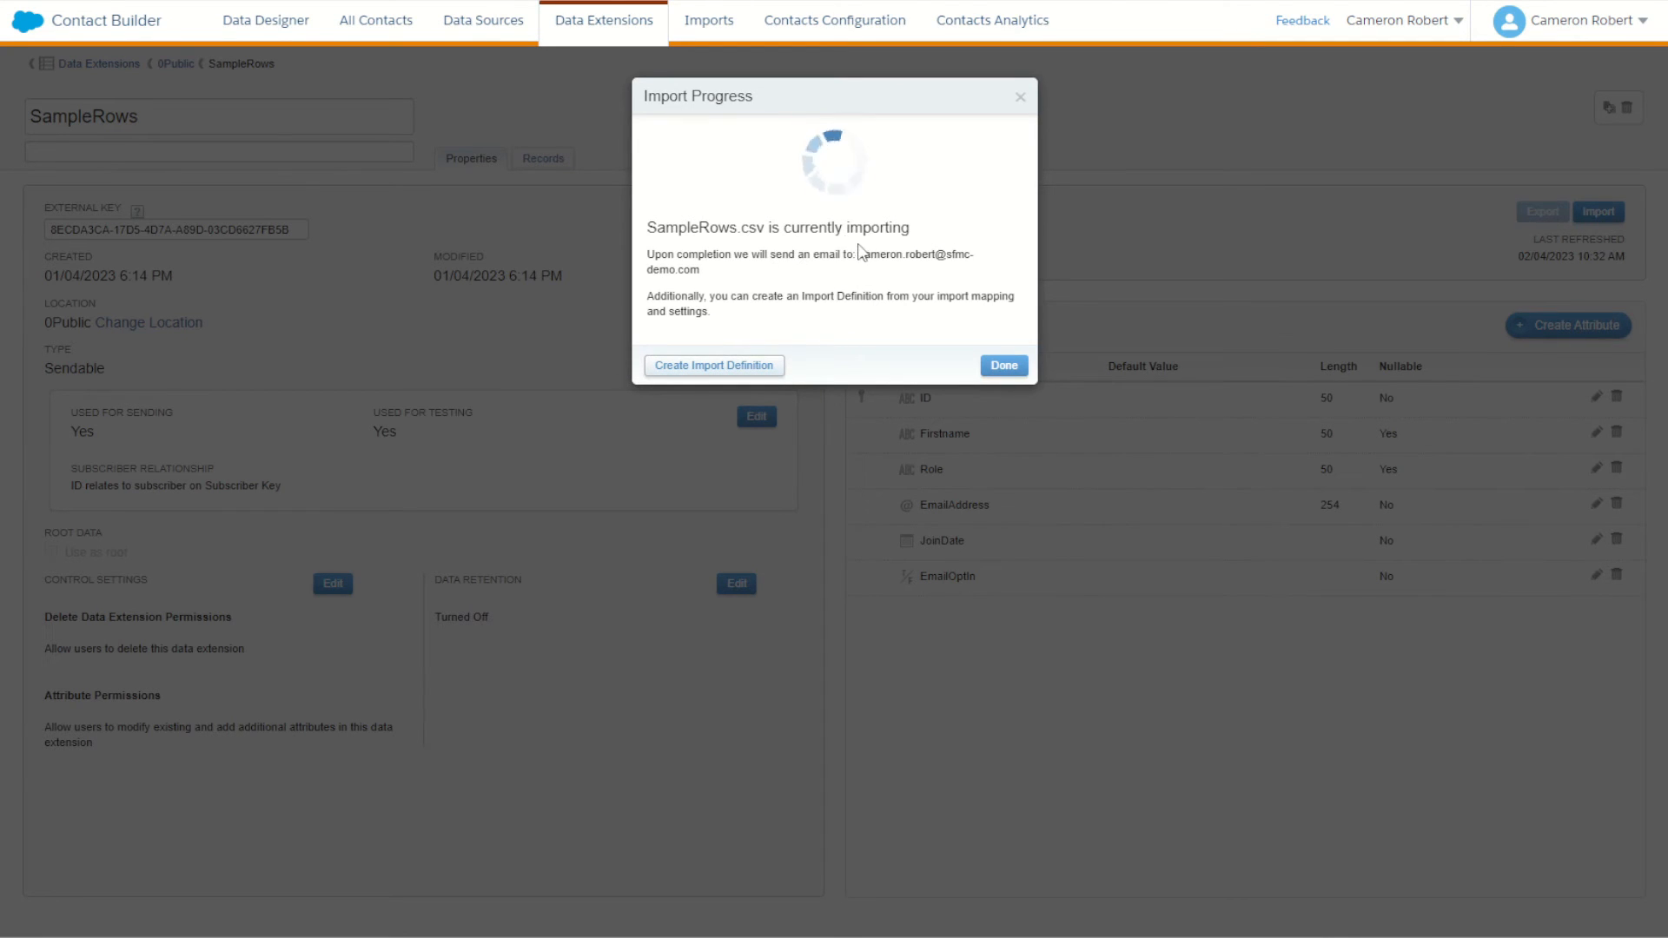
pyautogui.click(1002, 365)
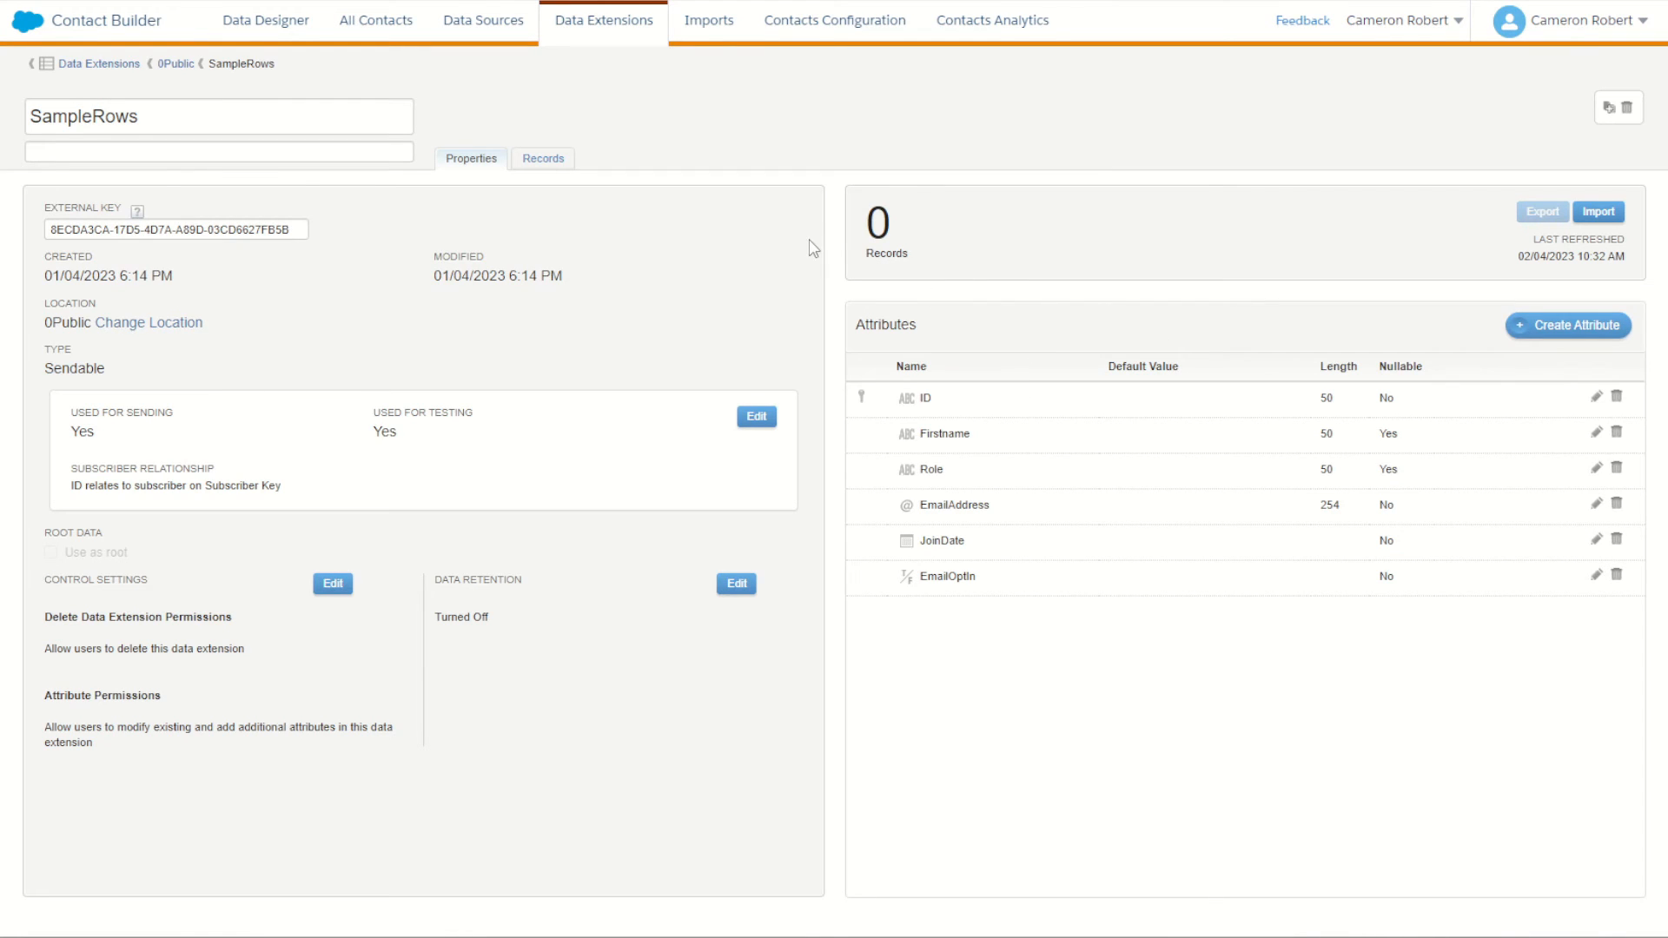
# Check the SampleRows records, reload Contact Builder and reopen the data extension from 0Public to view its imported records.
pyautogui.click(543, 159)
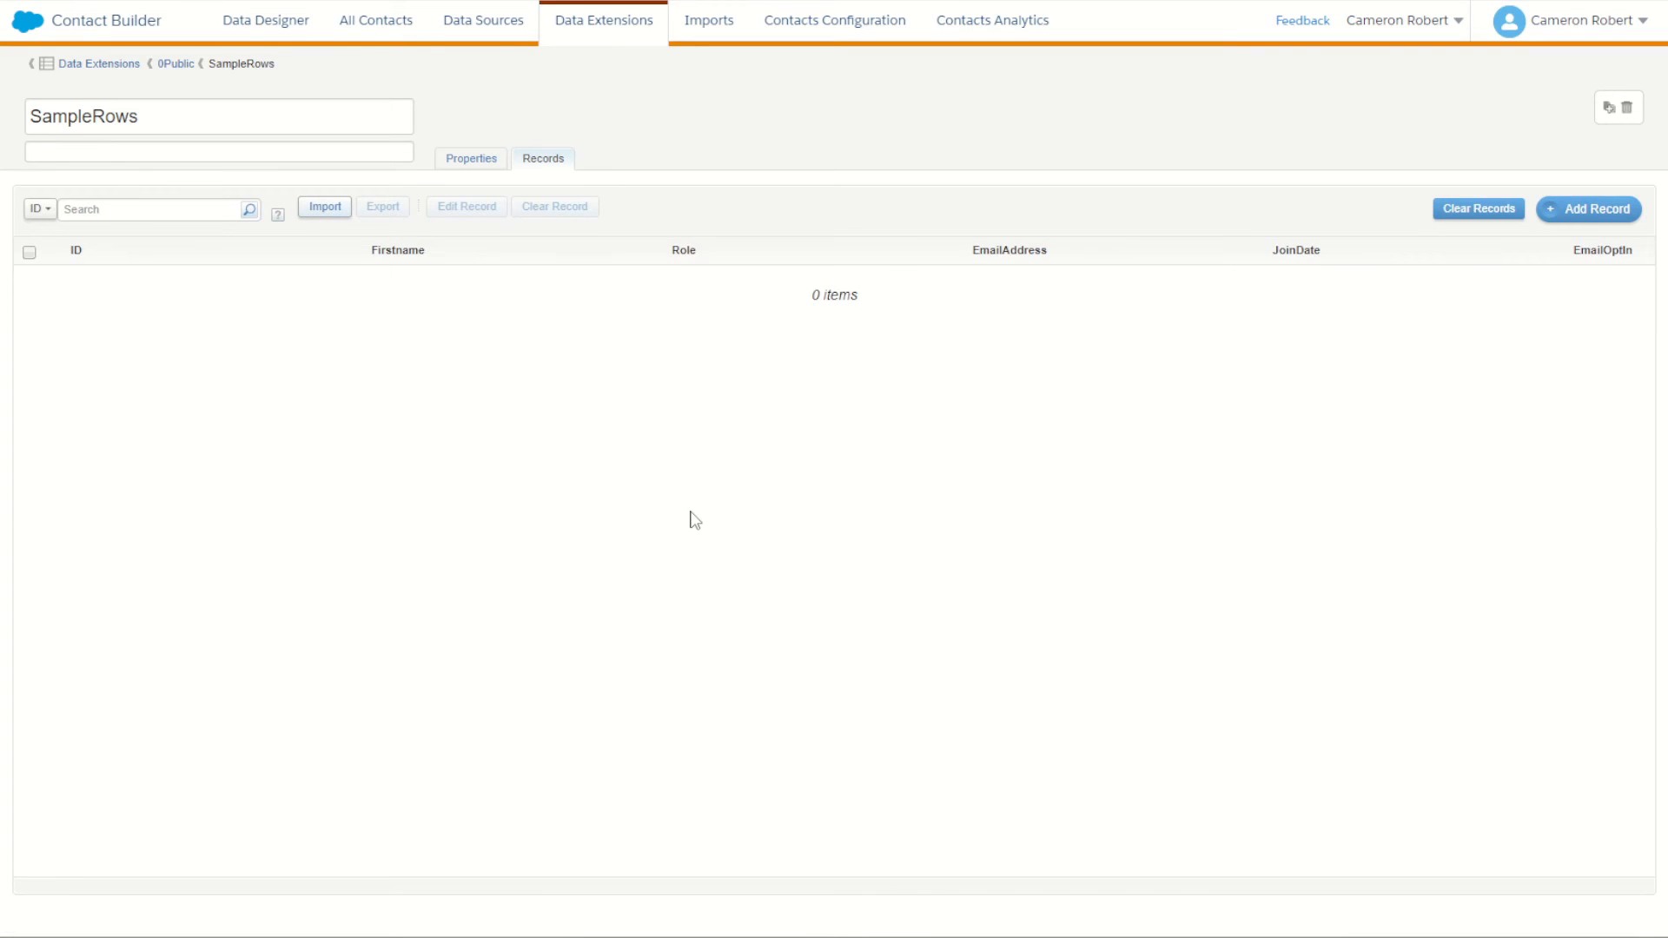
pyautogui.click(470, 162)
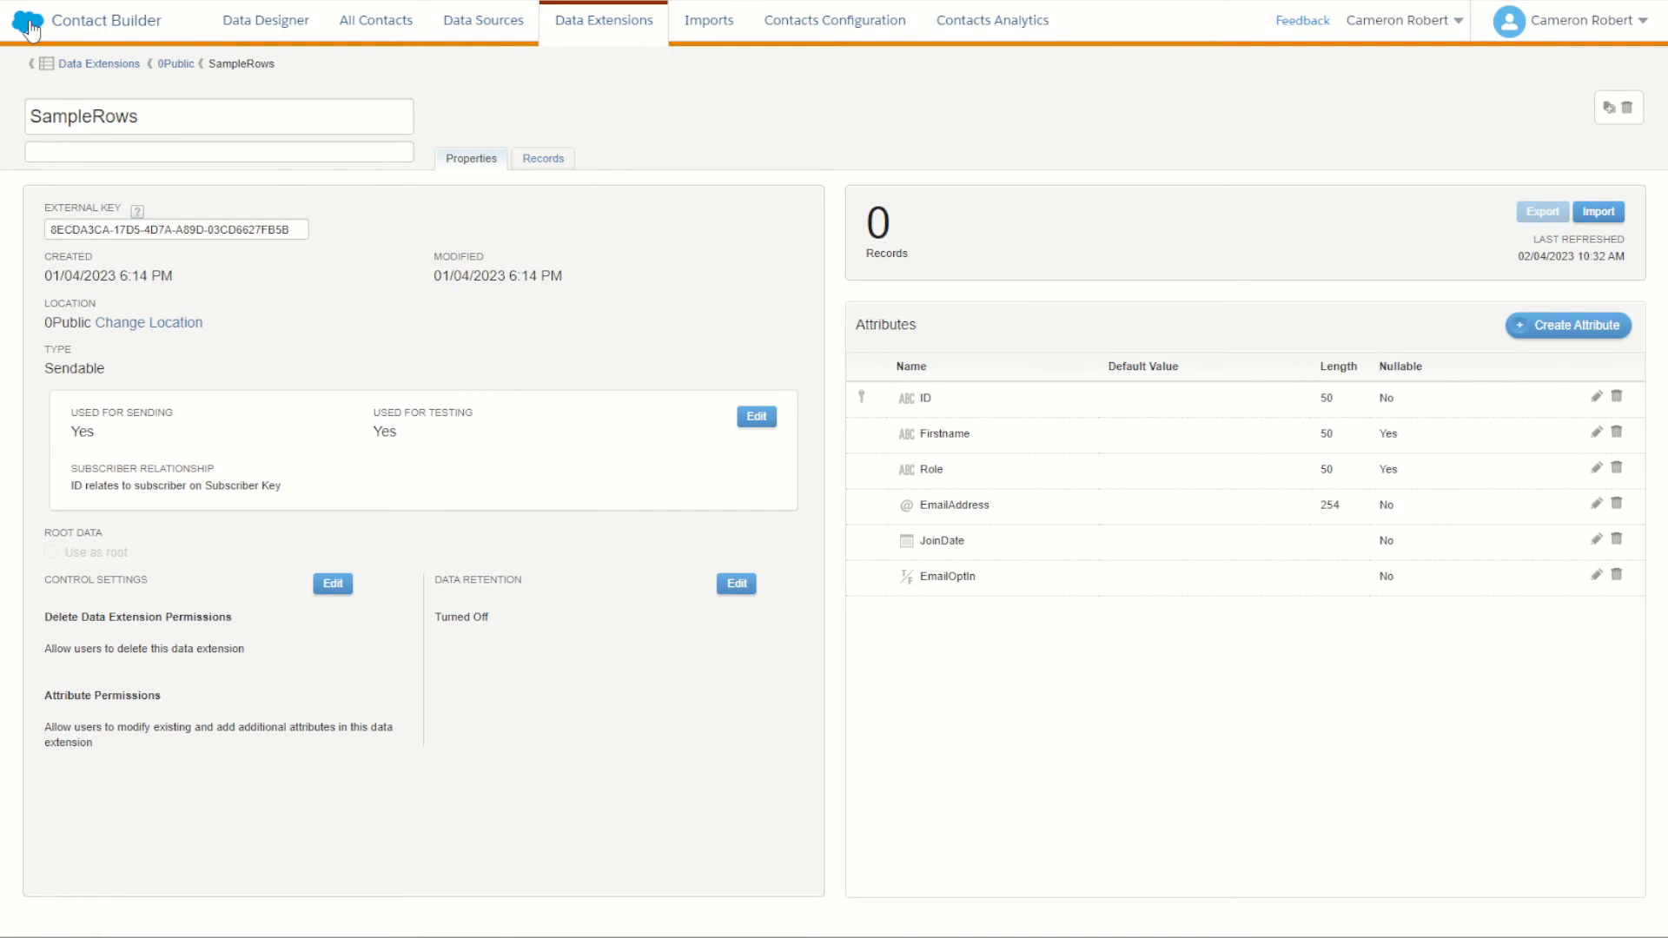
pyautogui.moveTo(30, 28)
pyautogui.moveTo(855, 147)
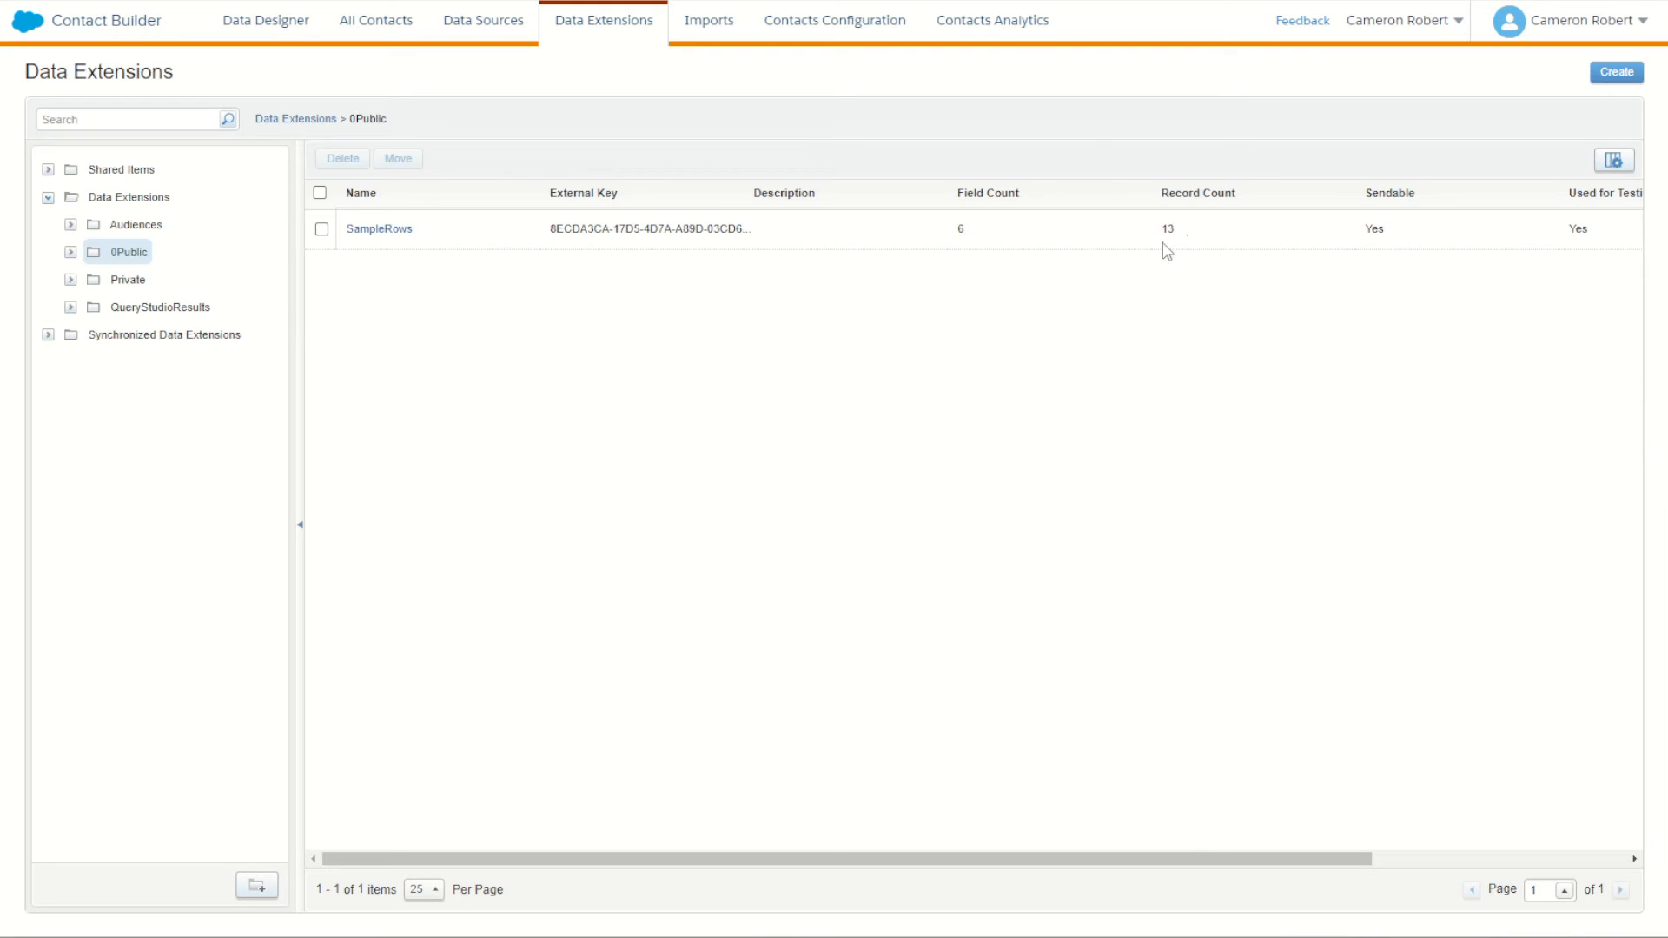
pyautogui.click(374, 230)
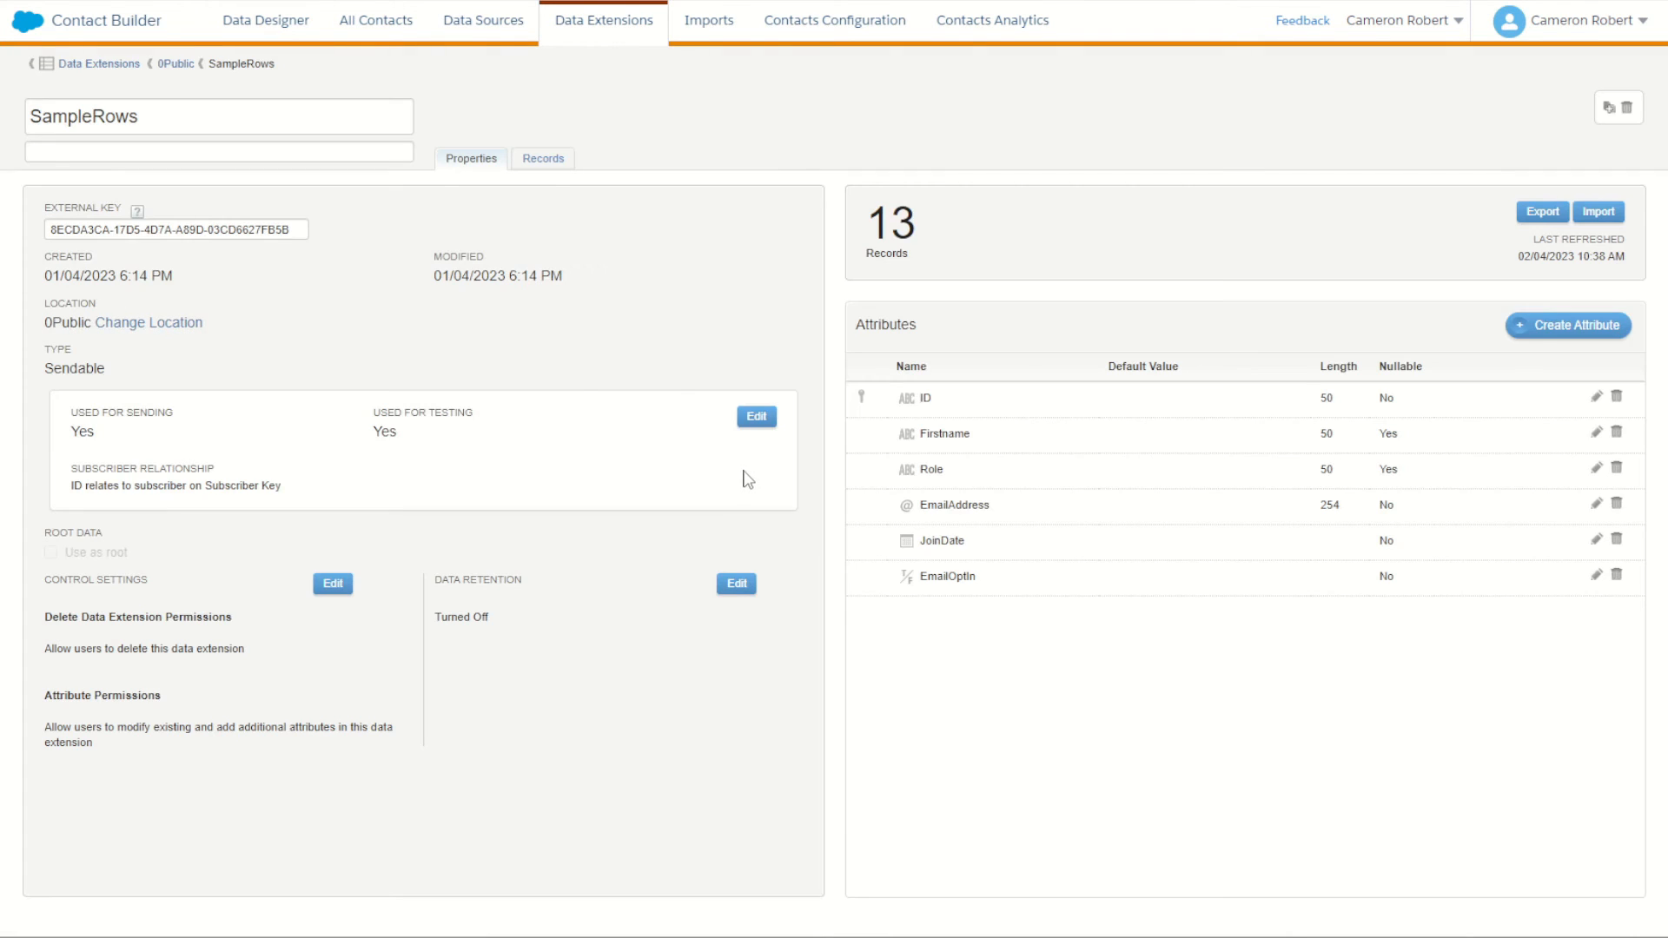
pyautogui.click(545, 159)
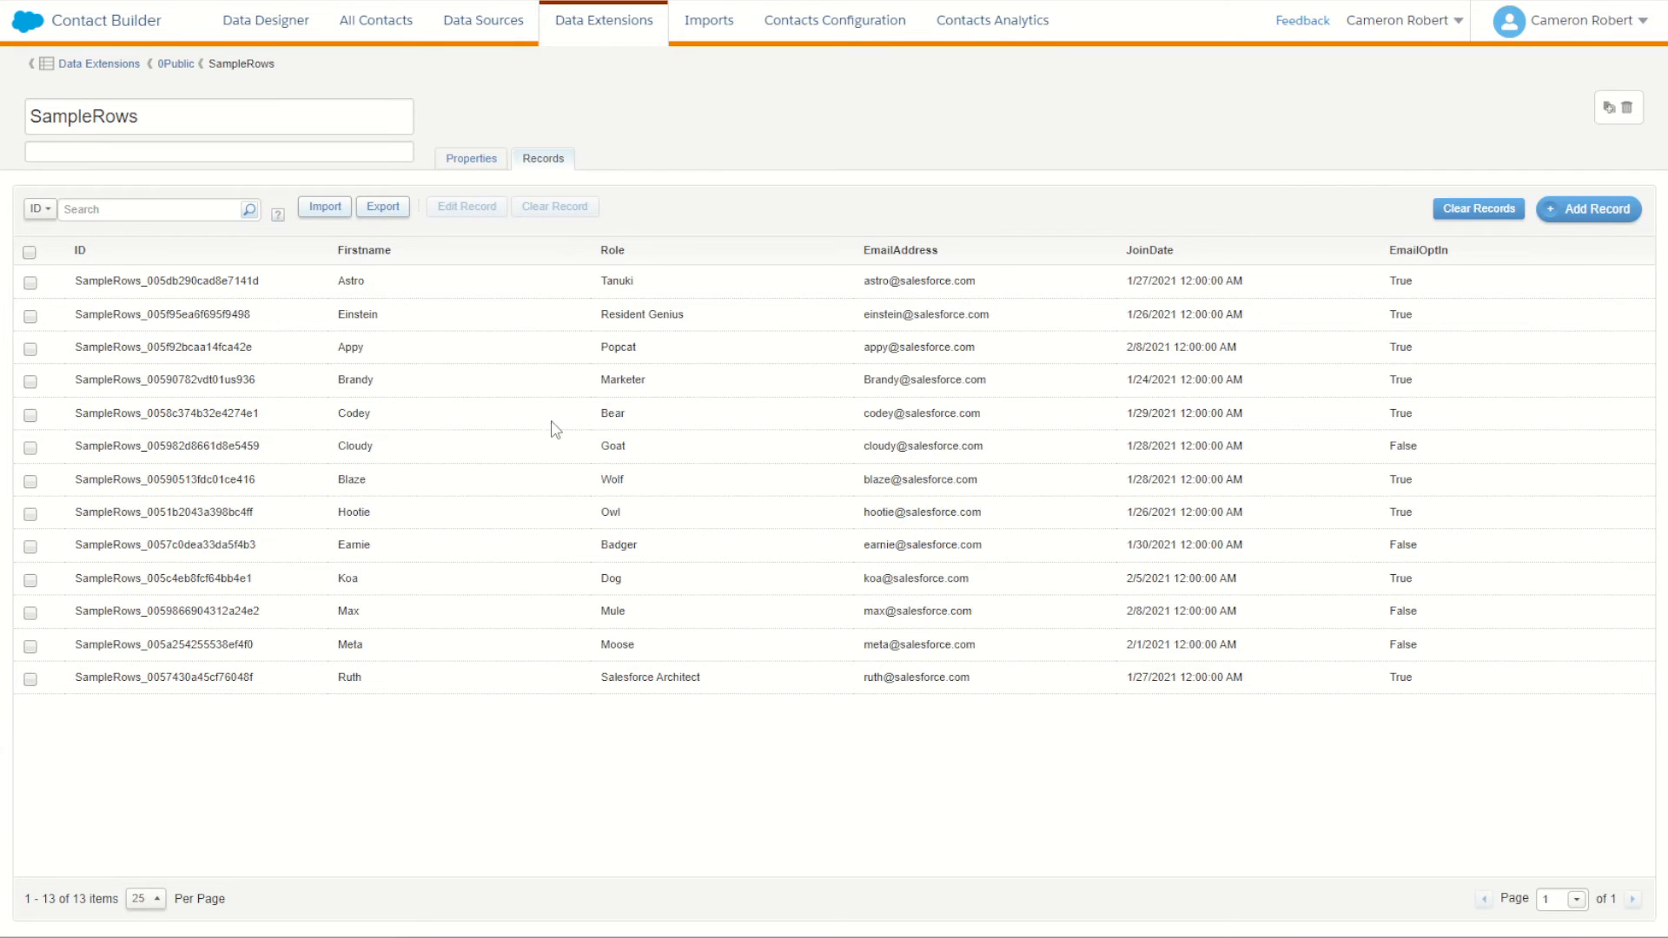
# Start a single import into the SampleRows data extension from Enhanced FTP with SampleRows.csv as the file name.
pyautogui.click(336, 217)
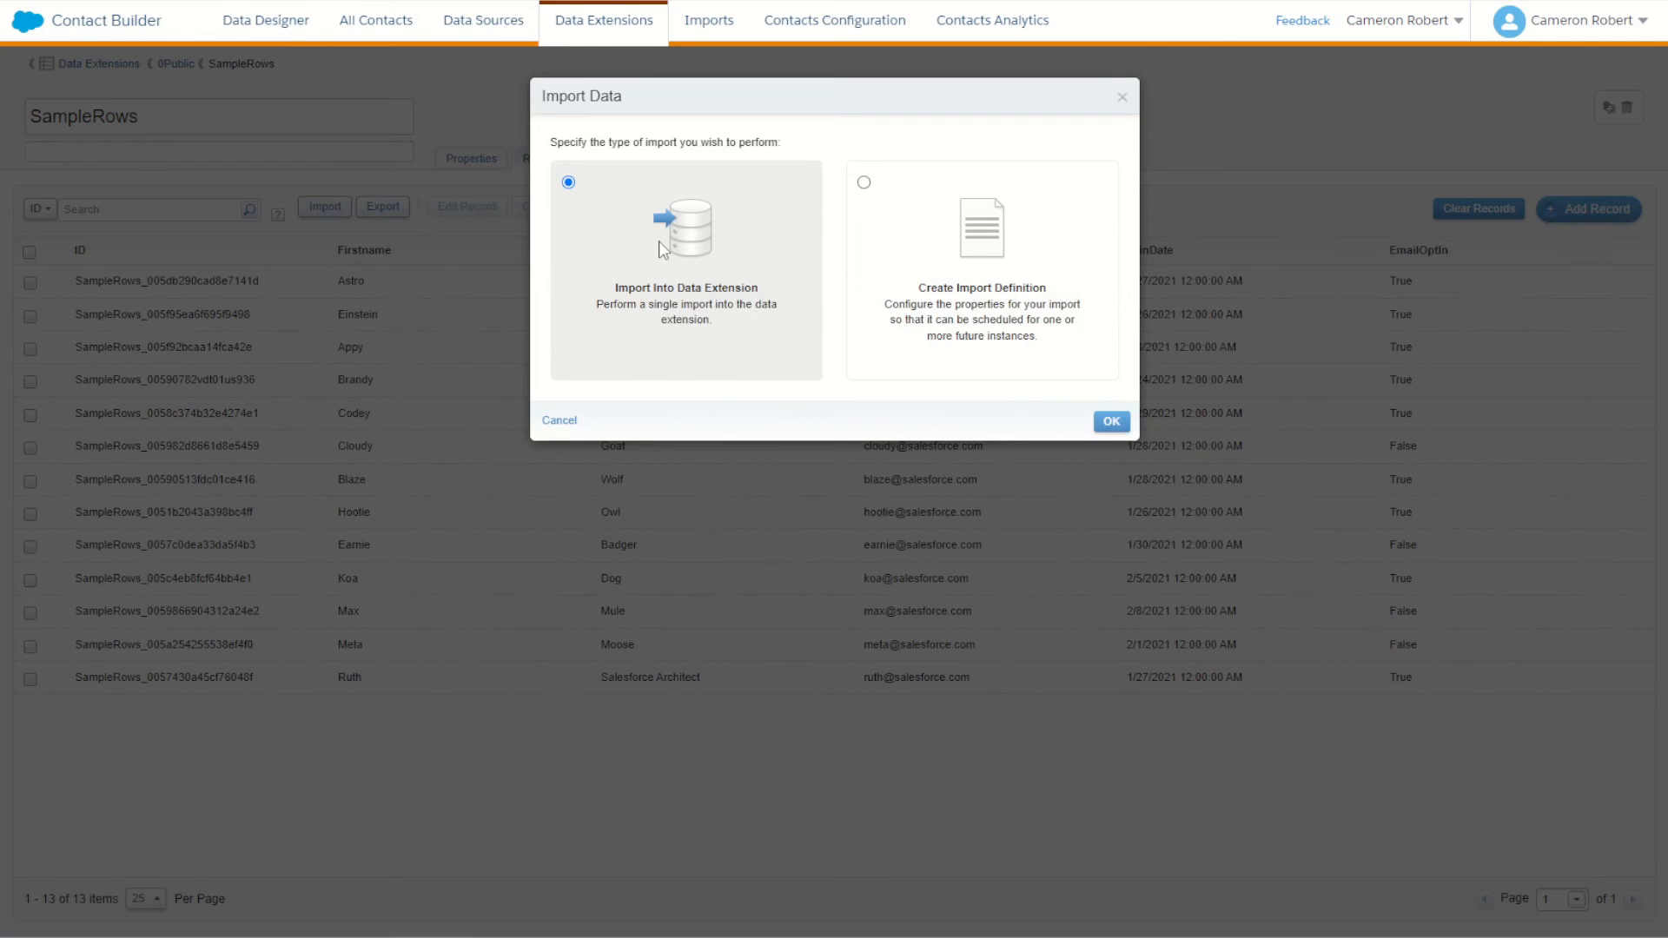
pyautogui.click(1112, 422)
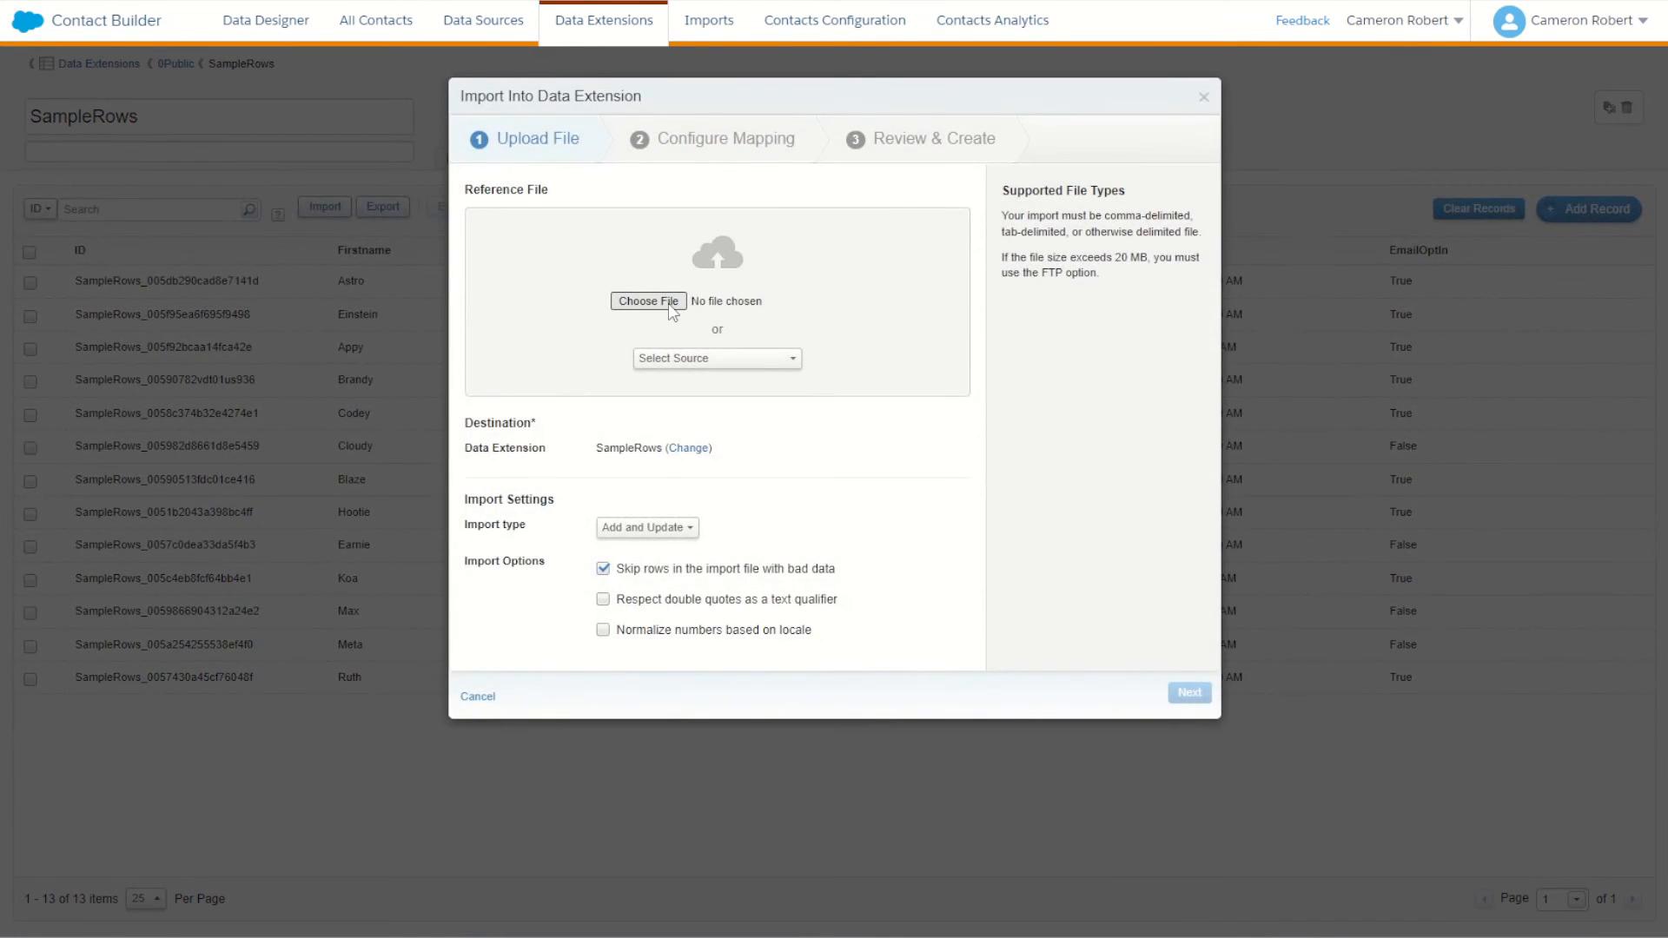
pyautogui.click(717, 359)
pyautogui.click(743, 404)
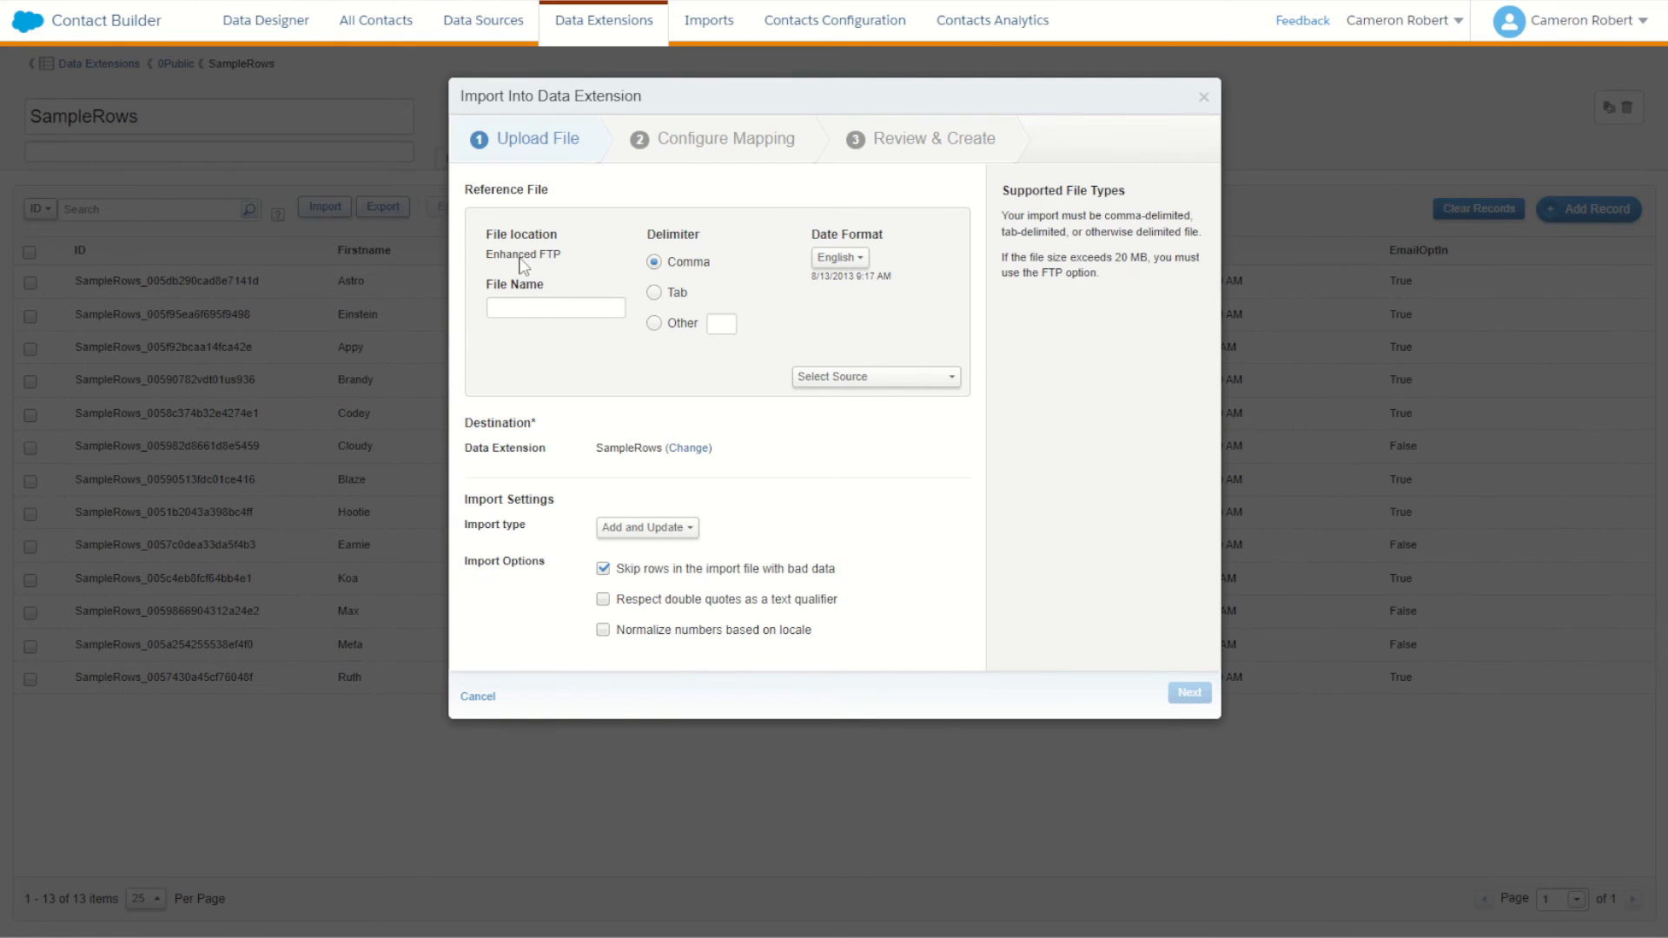
pyautogui.click(537, 305)
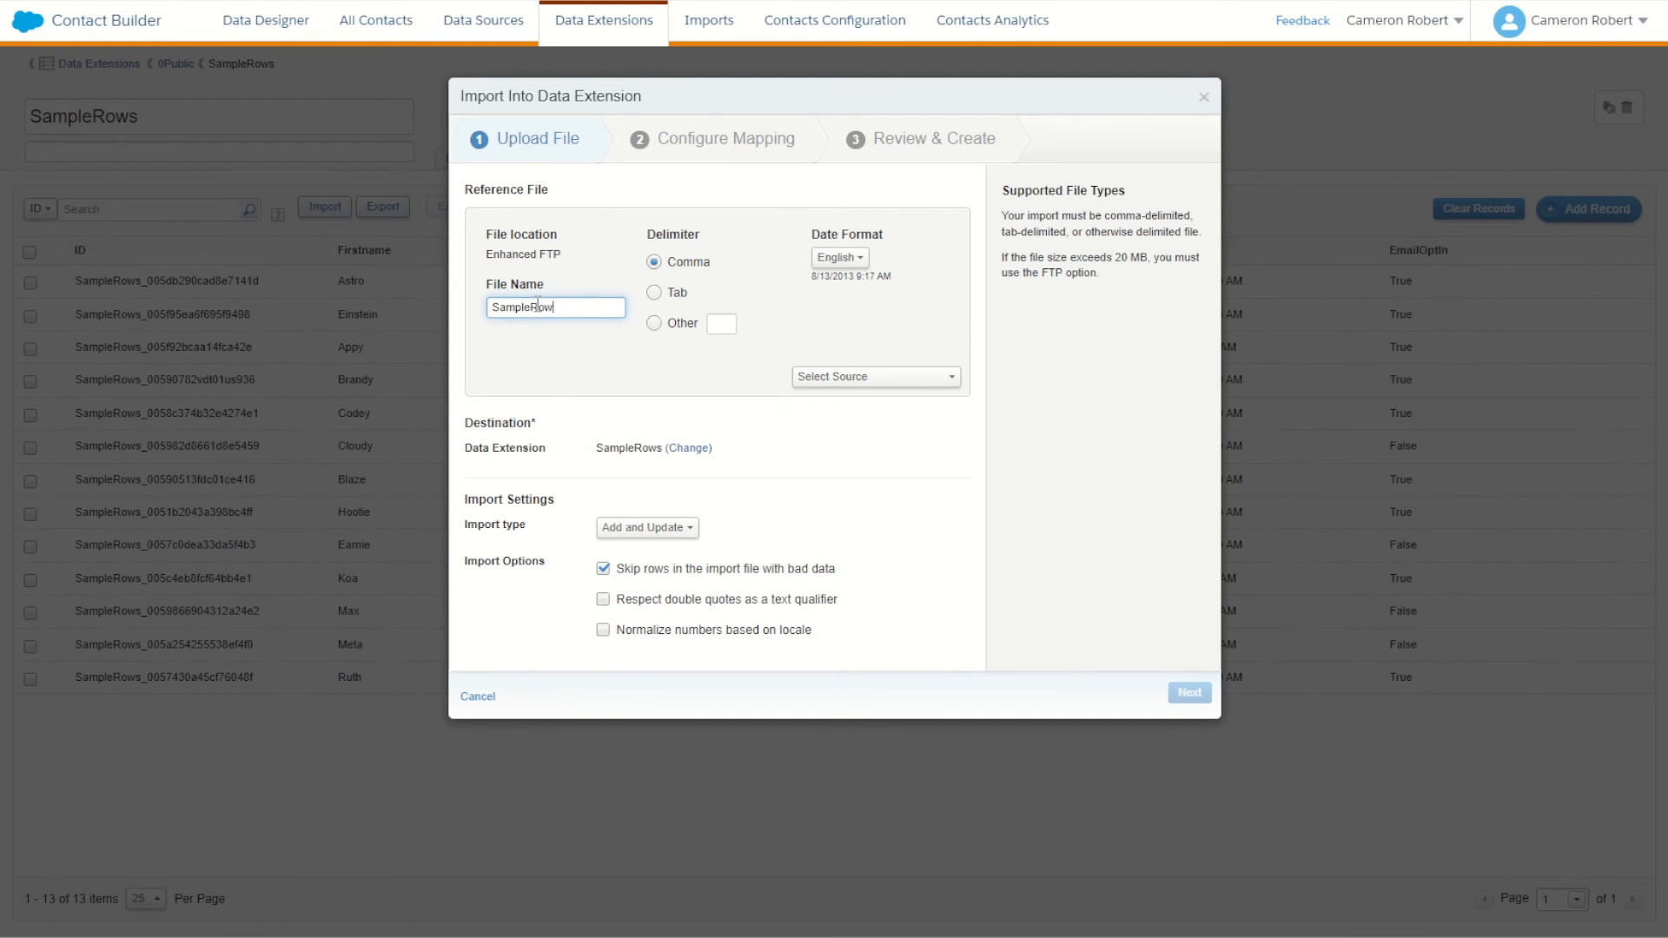
pyautogui.write('SampleRows.csv')
# Set the date format of the Enhanced FTP import to English (Australia).
pyautogui.click(836, 257)
pyautogui.scroll(-10, 873, 331)
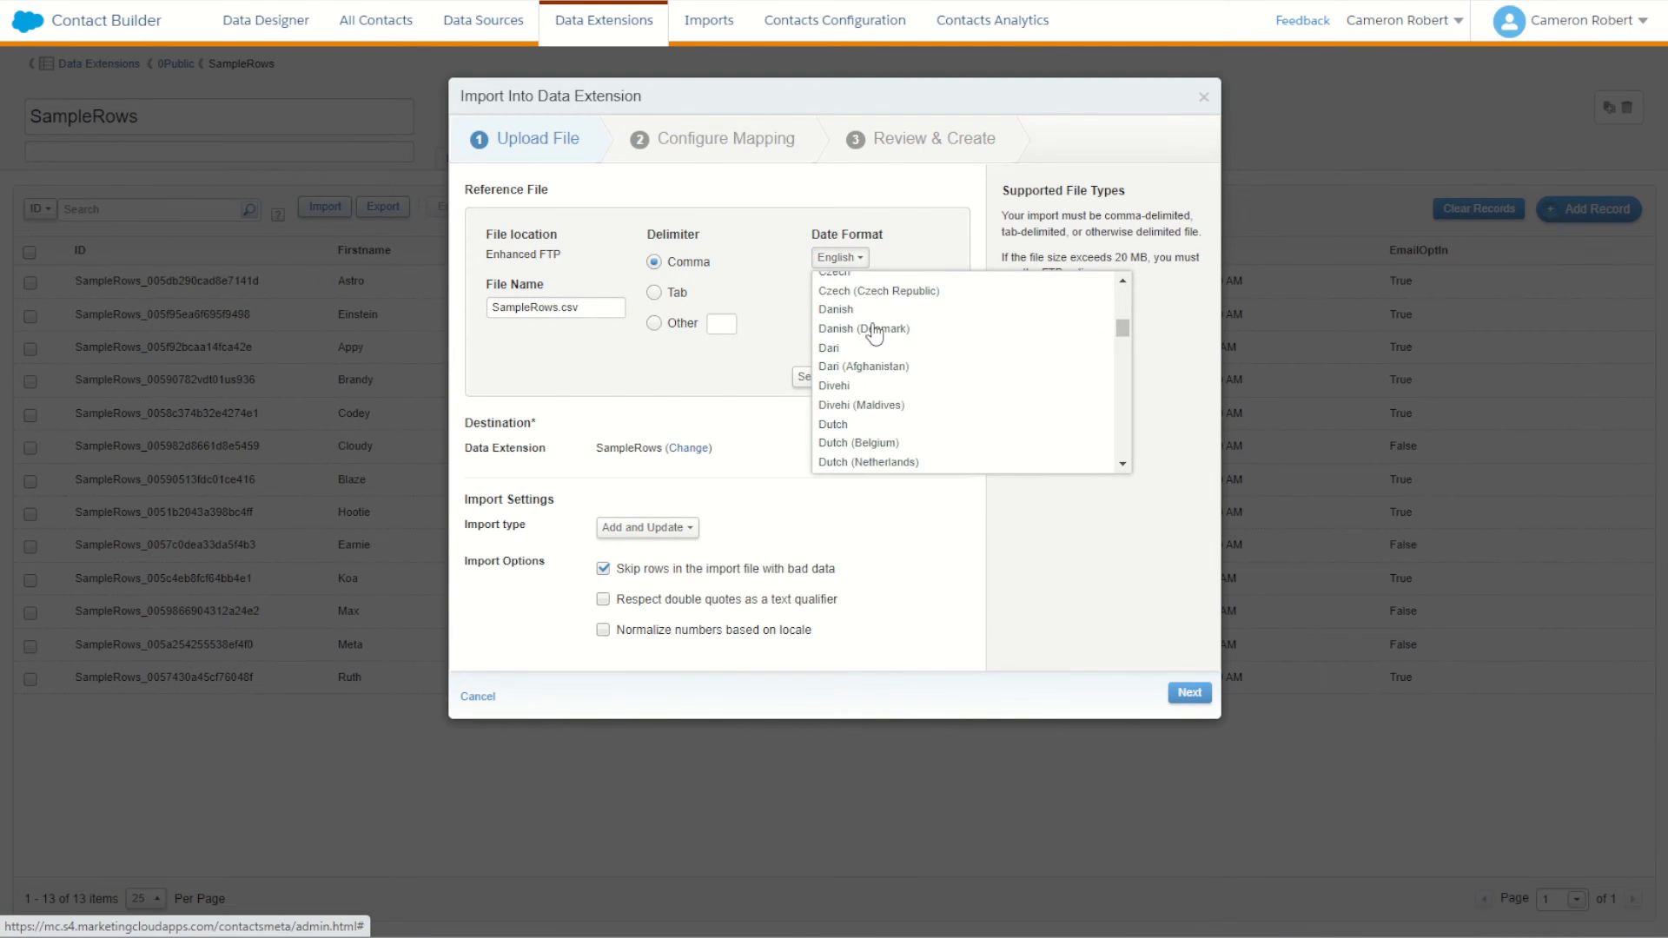
pyautogui.scroll(2, 873, 331)
pyautogui.click(899, 298)
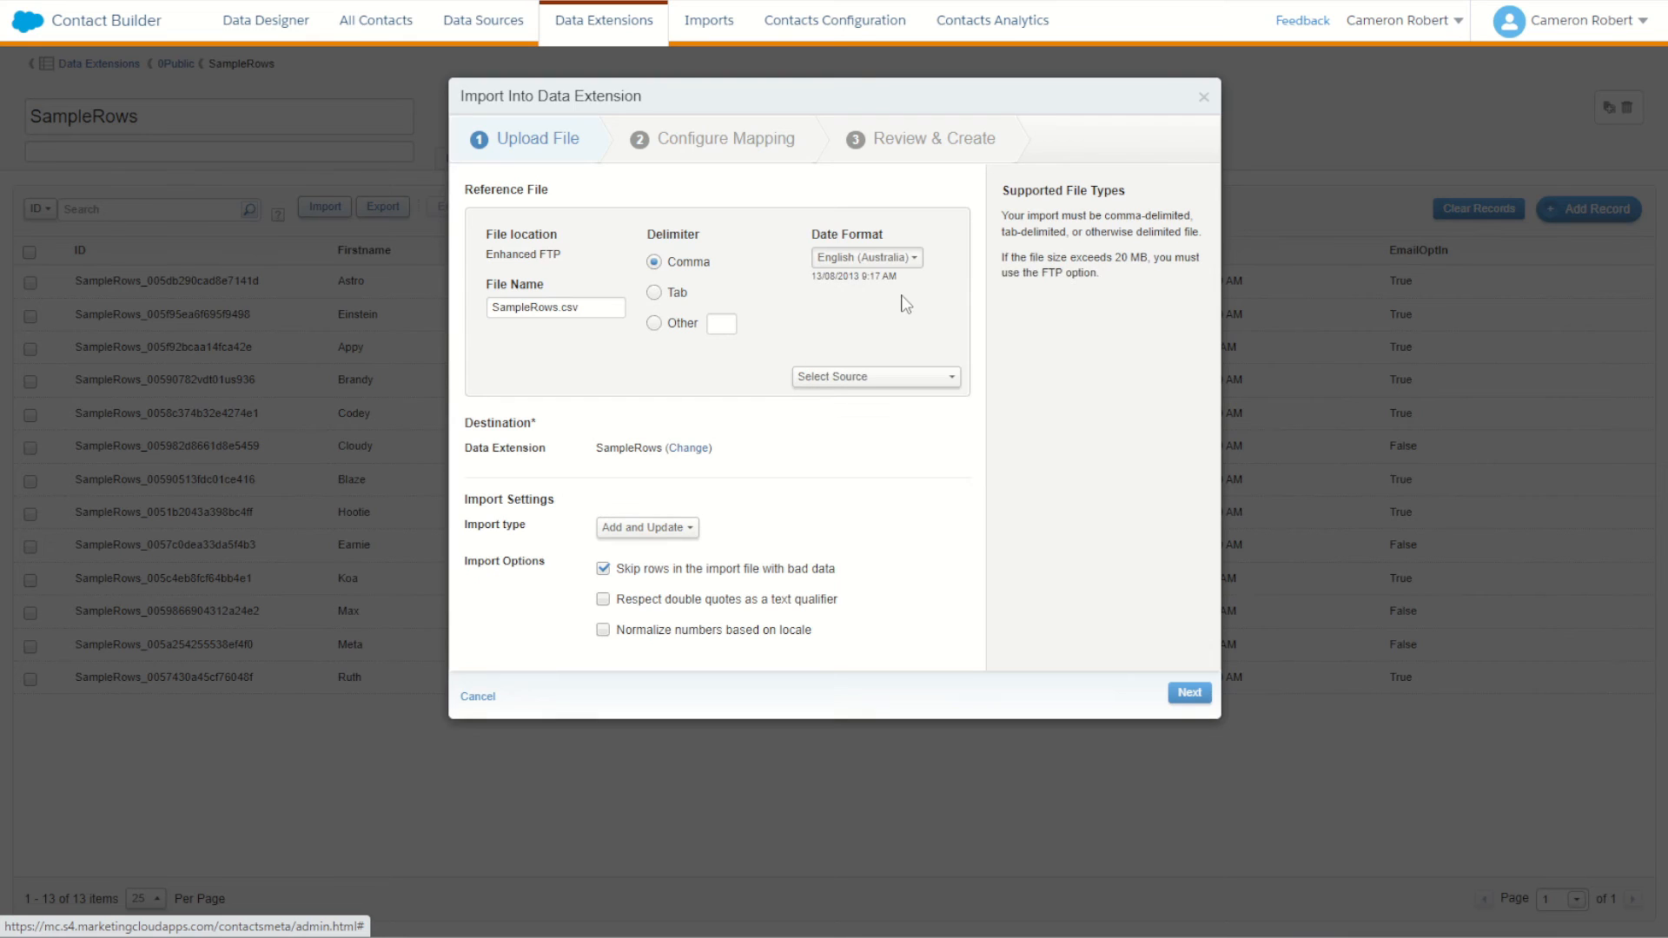
# Change the file name to SampleRowss.csv, set the import type to Overwrite and try to proceed to the mapping.
pyautogui.click(556, 311)
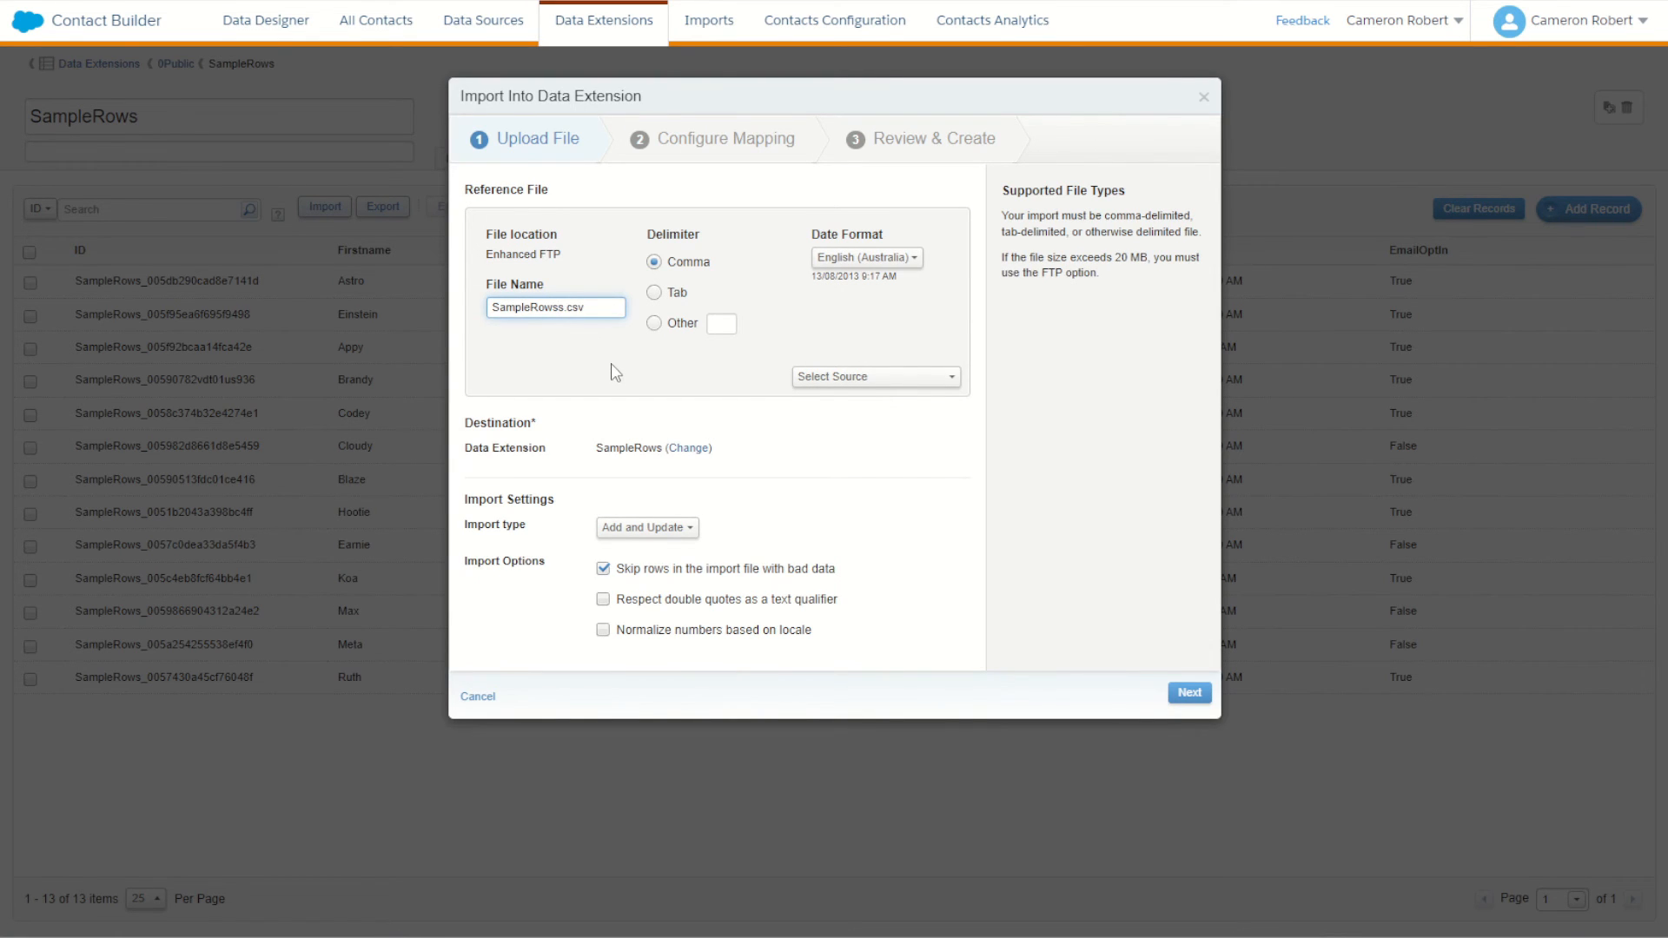
pyautogui.click(647, 527)
pyautogui.click(647, 608)
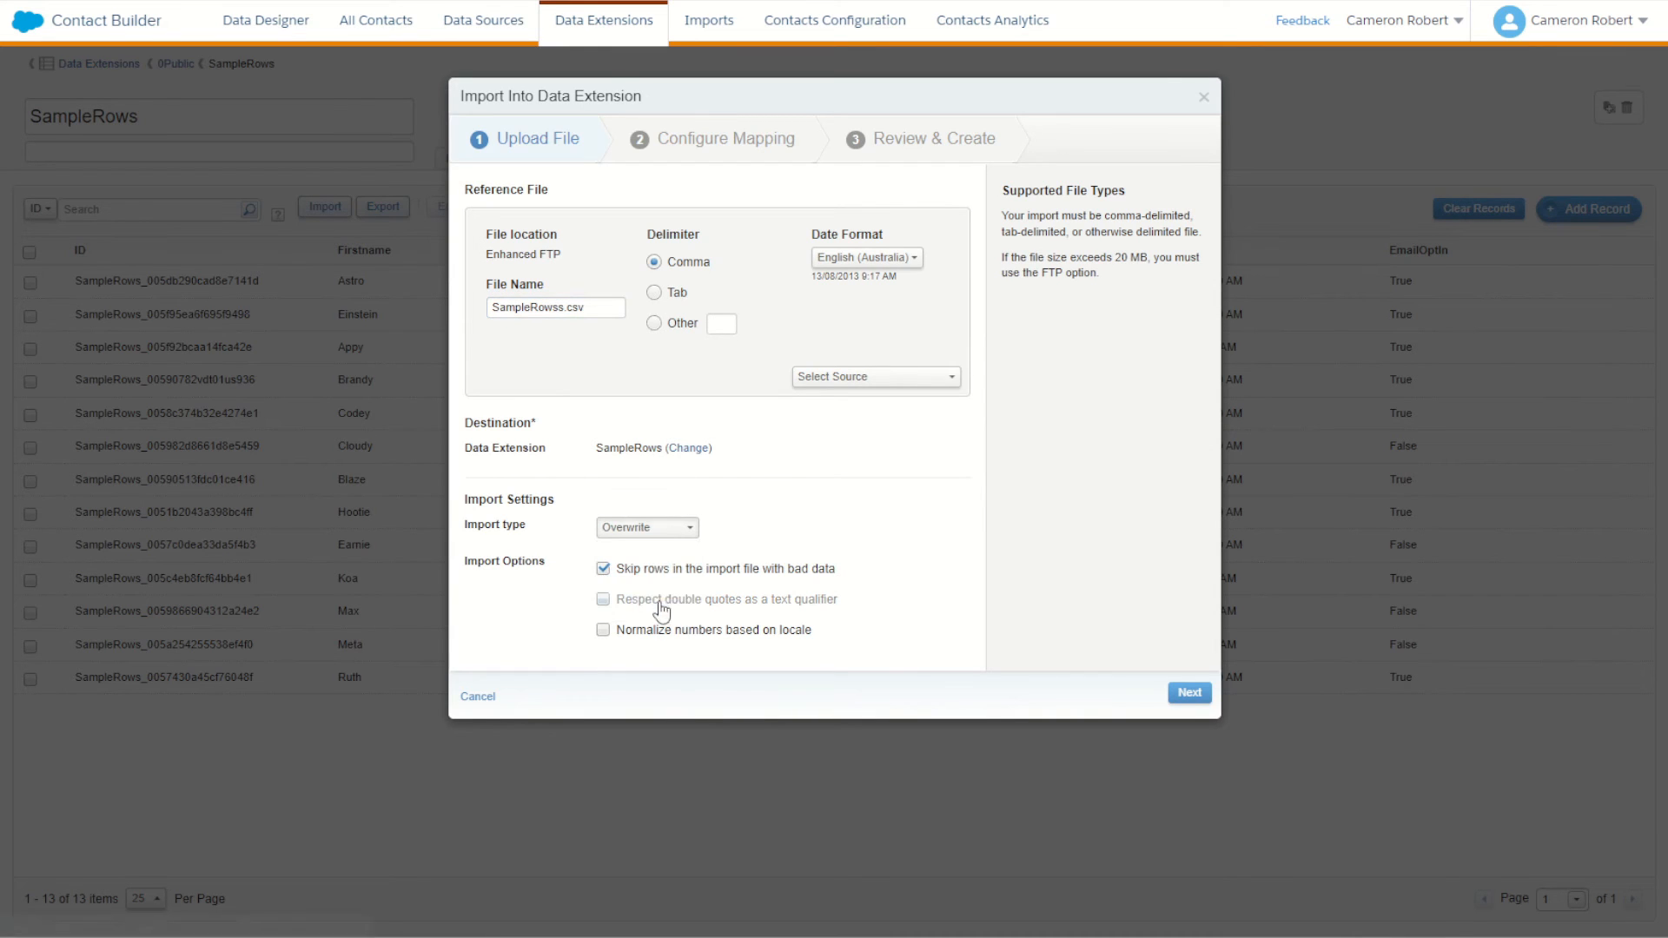
pyautogui.click(1190, 693)
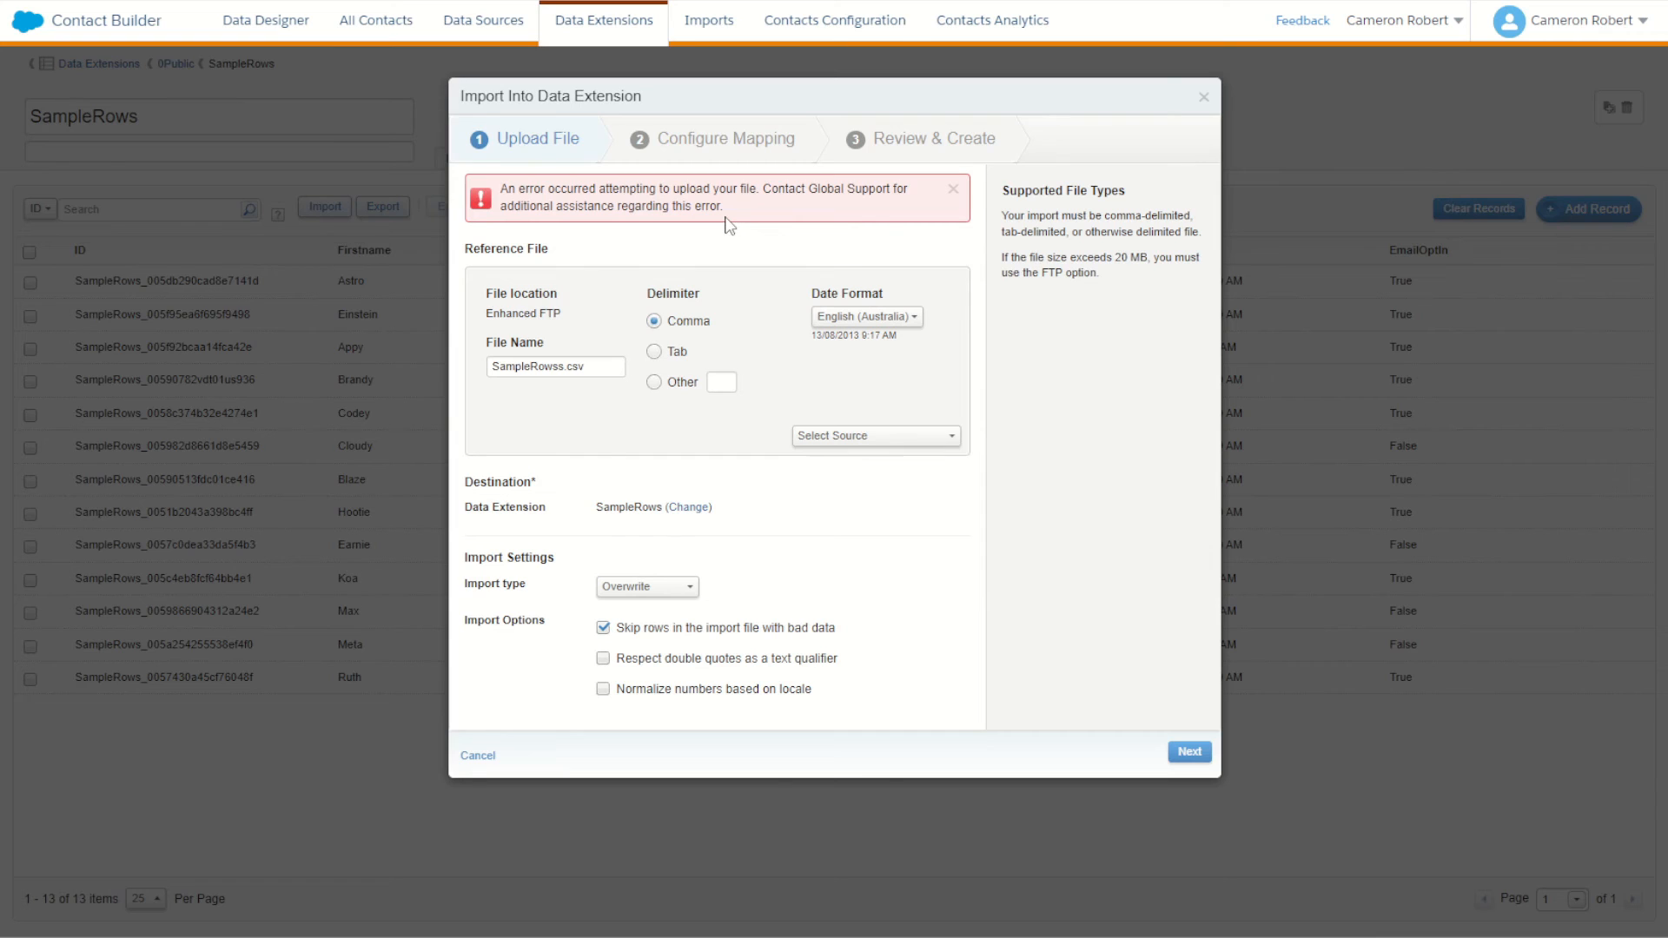
# Correct the import's file name to SampleRows.csv and proceed to the mapping configuration.
pyautogui.click(565, 368)
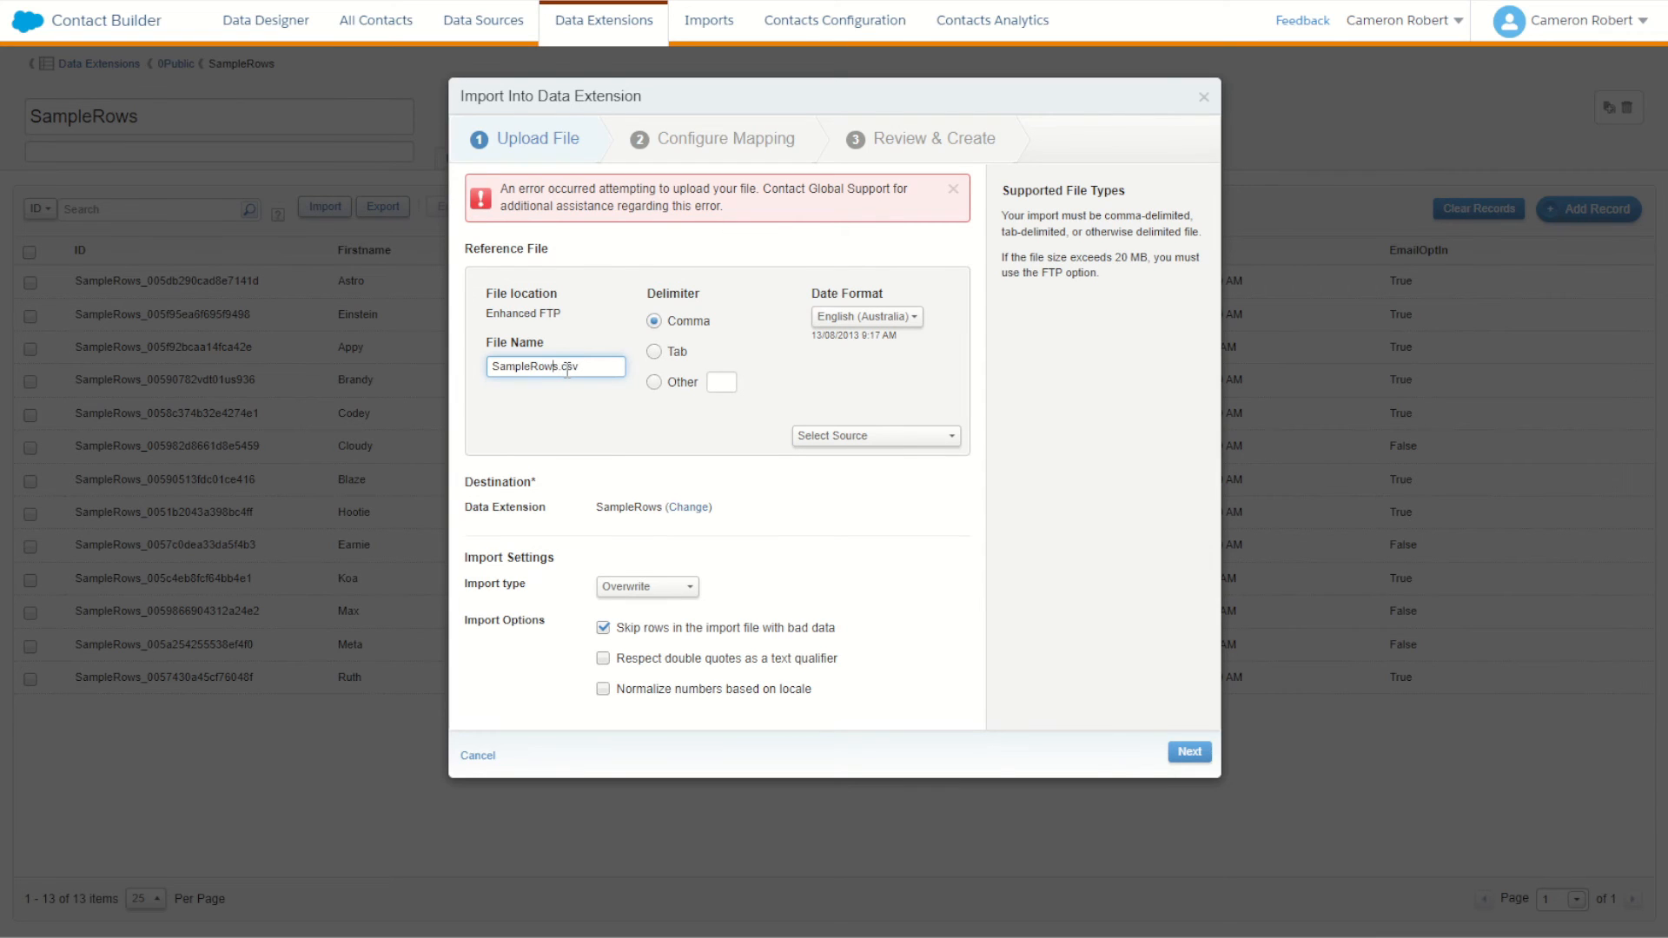
pyautogui.click(1189, 751)
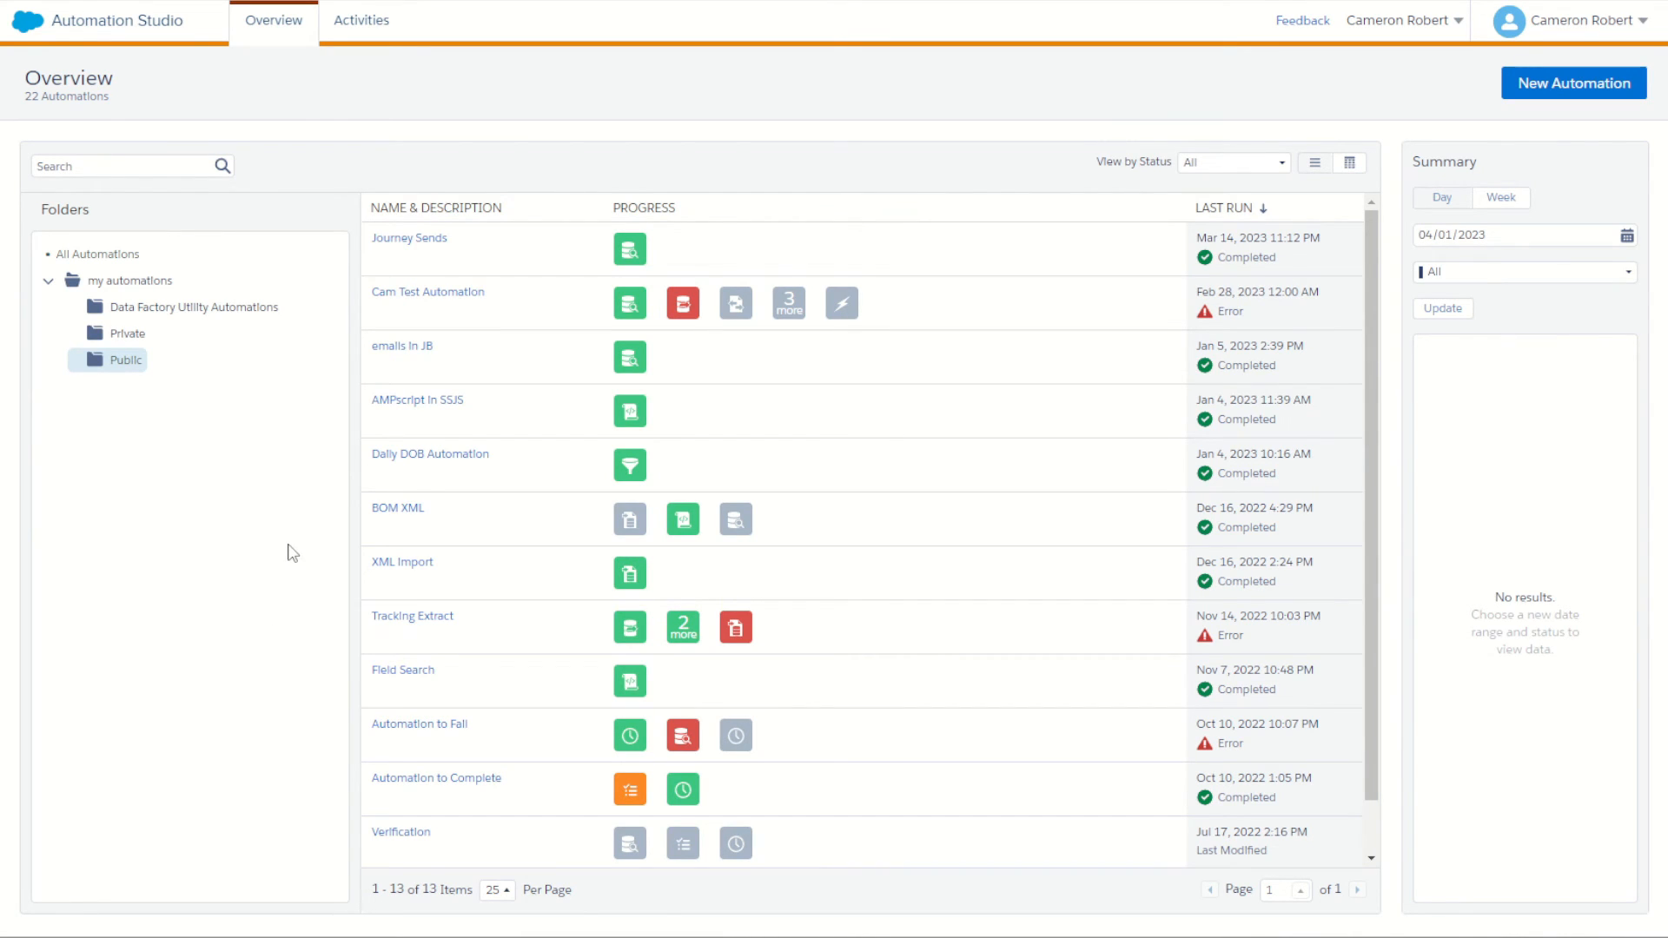
# In Automation Studio, create a new automation with a Schedule starting source and an Import File activity in Step 1.
pyautogui.moveTo(30, 37)
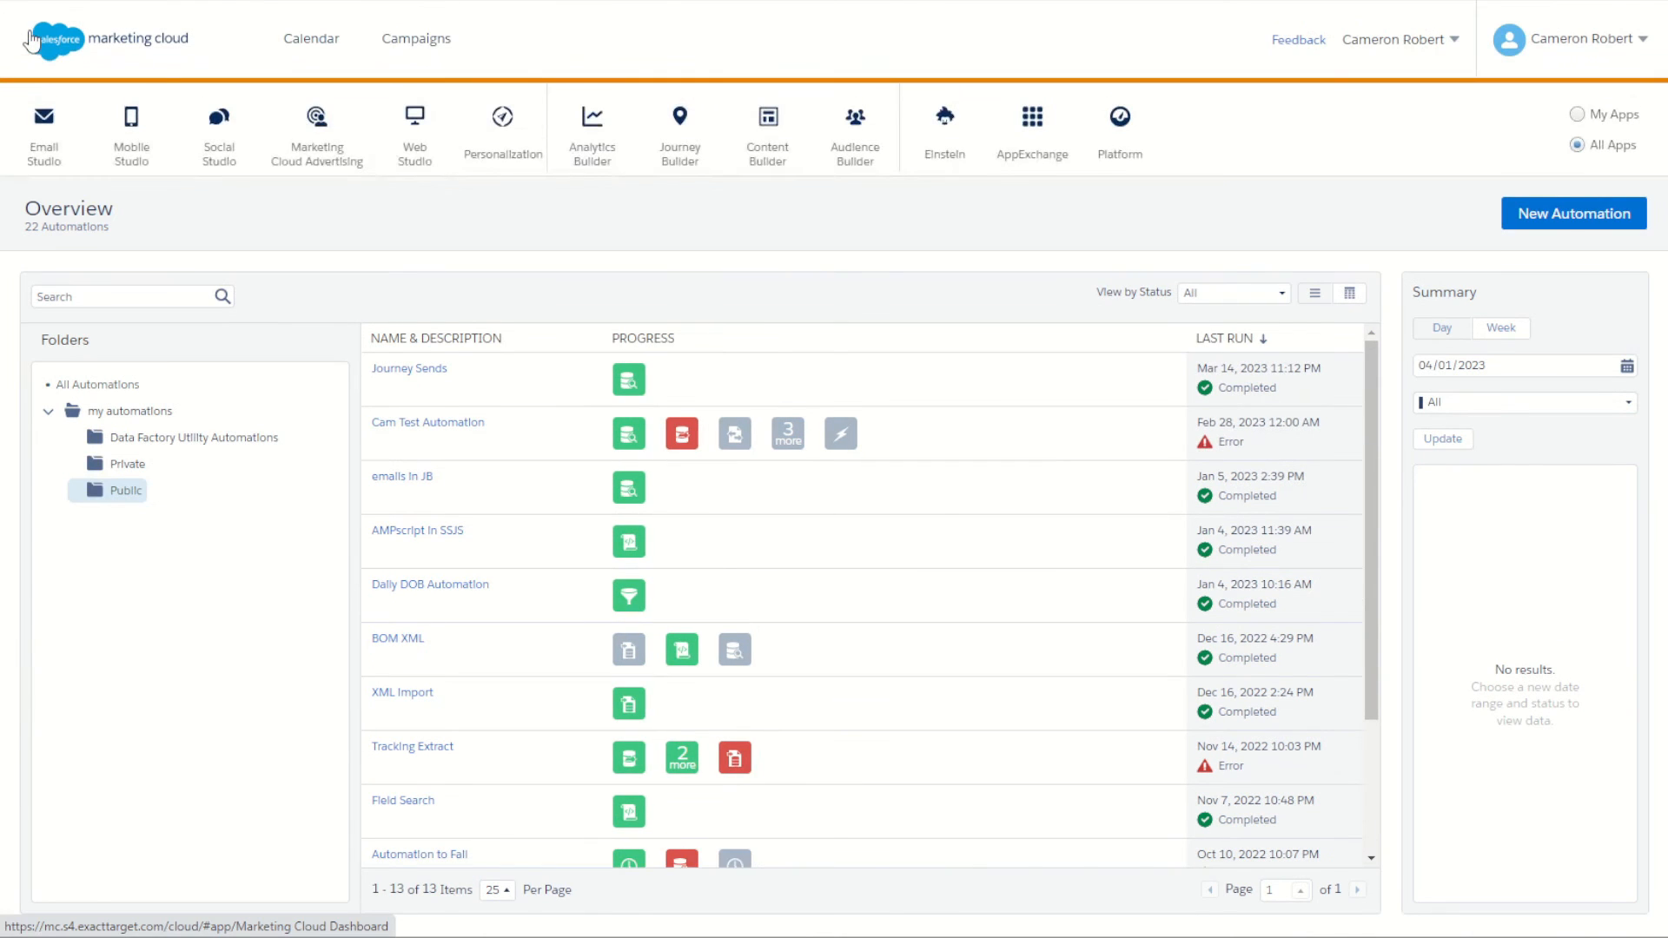
pyautogui.moveTo(688, 137)
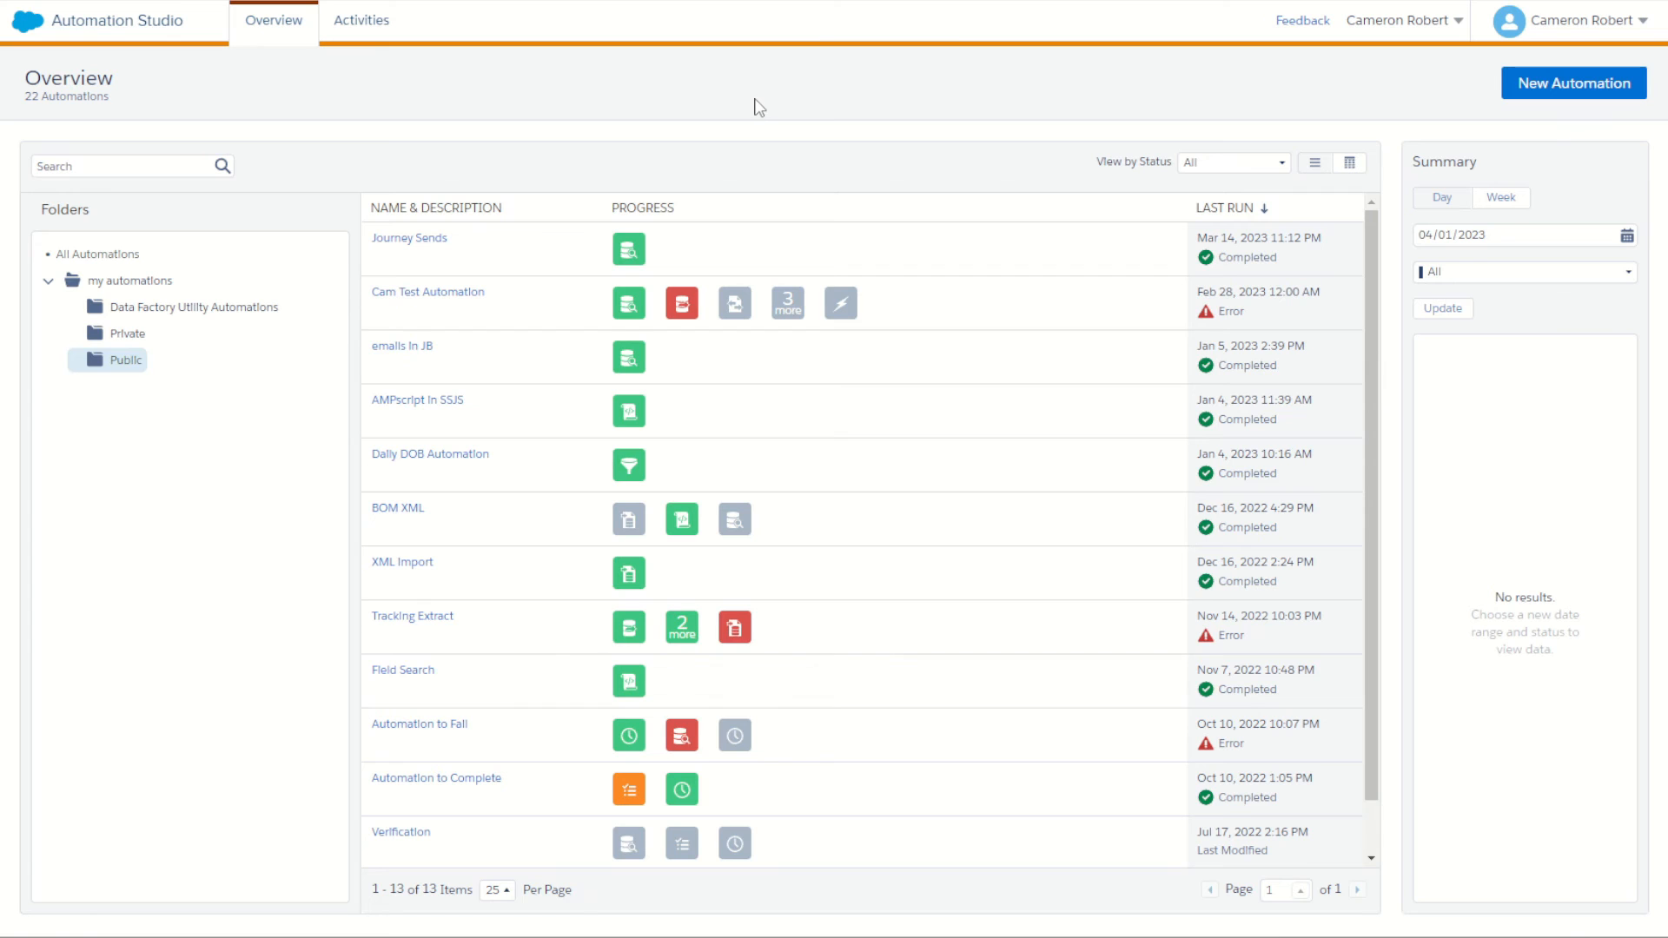
pyautogui.click(1529, 83)
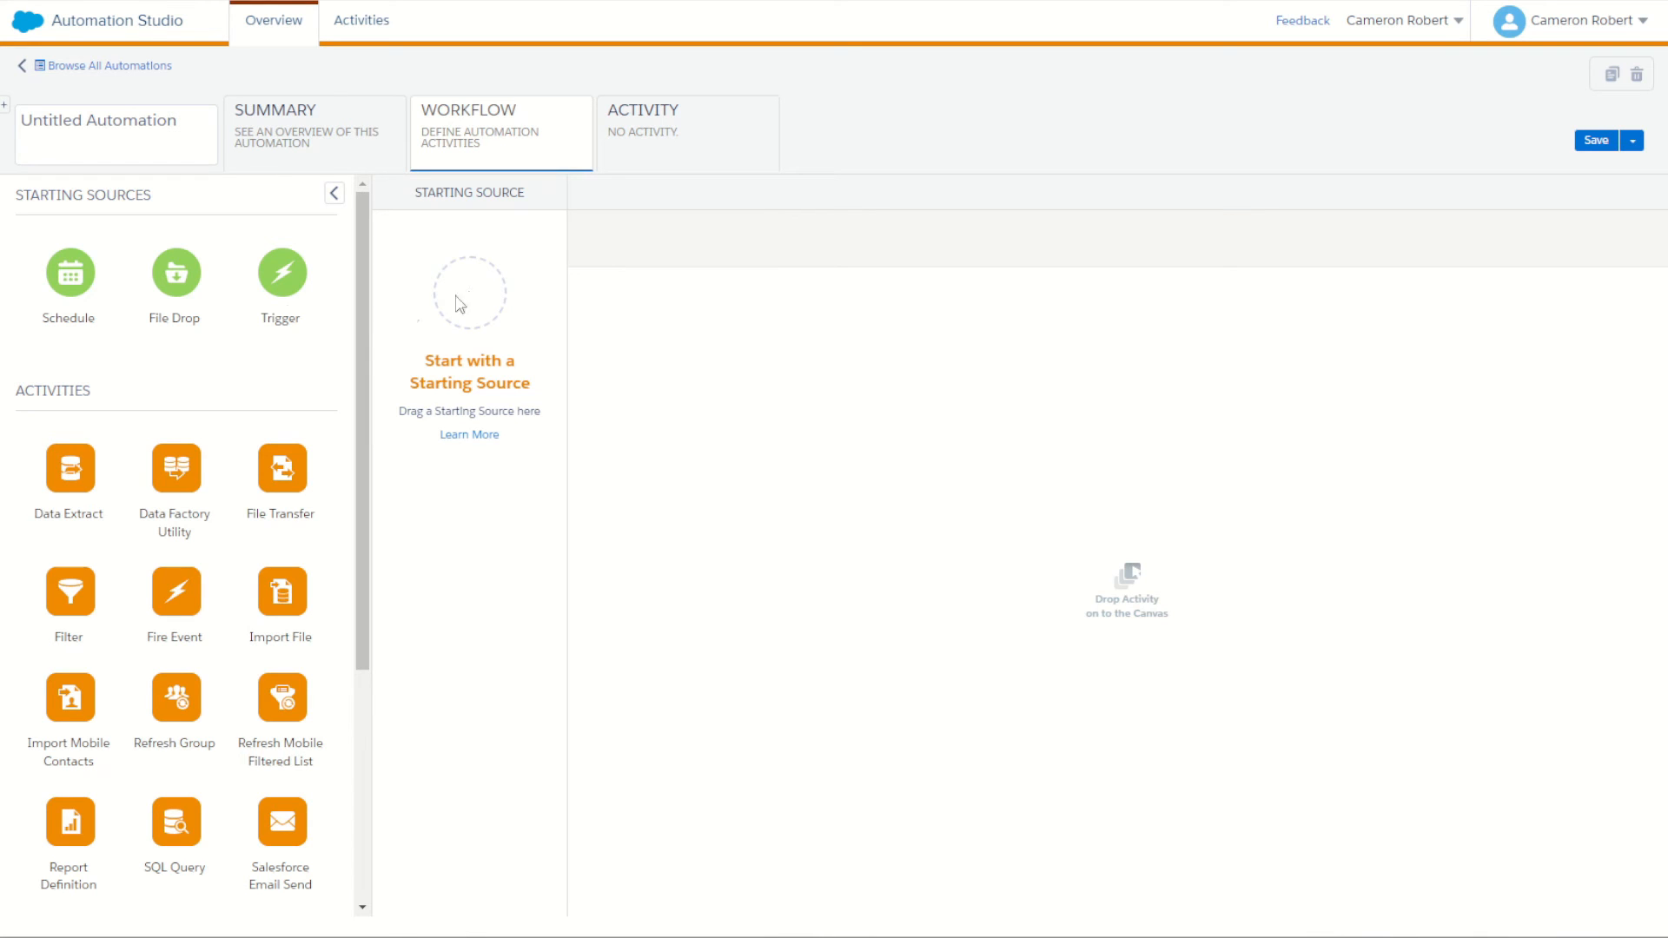
pyautogui.moveTo(63, 279); pyautogui.dragTo(468, 314)
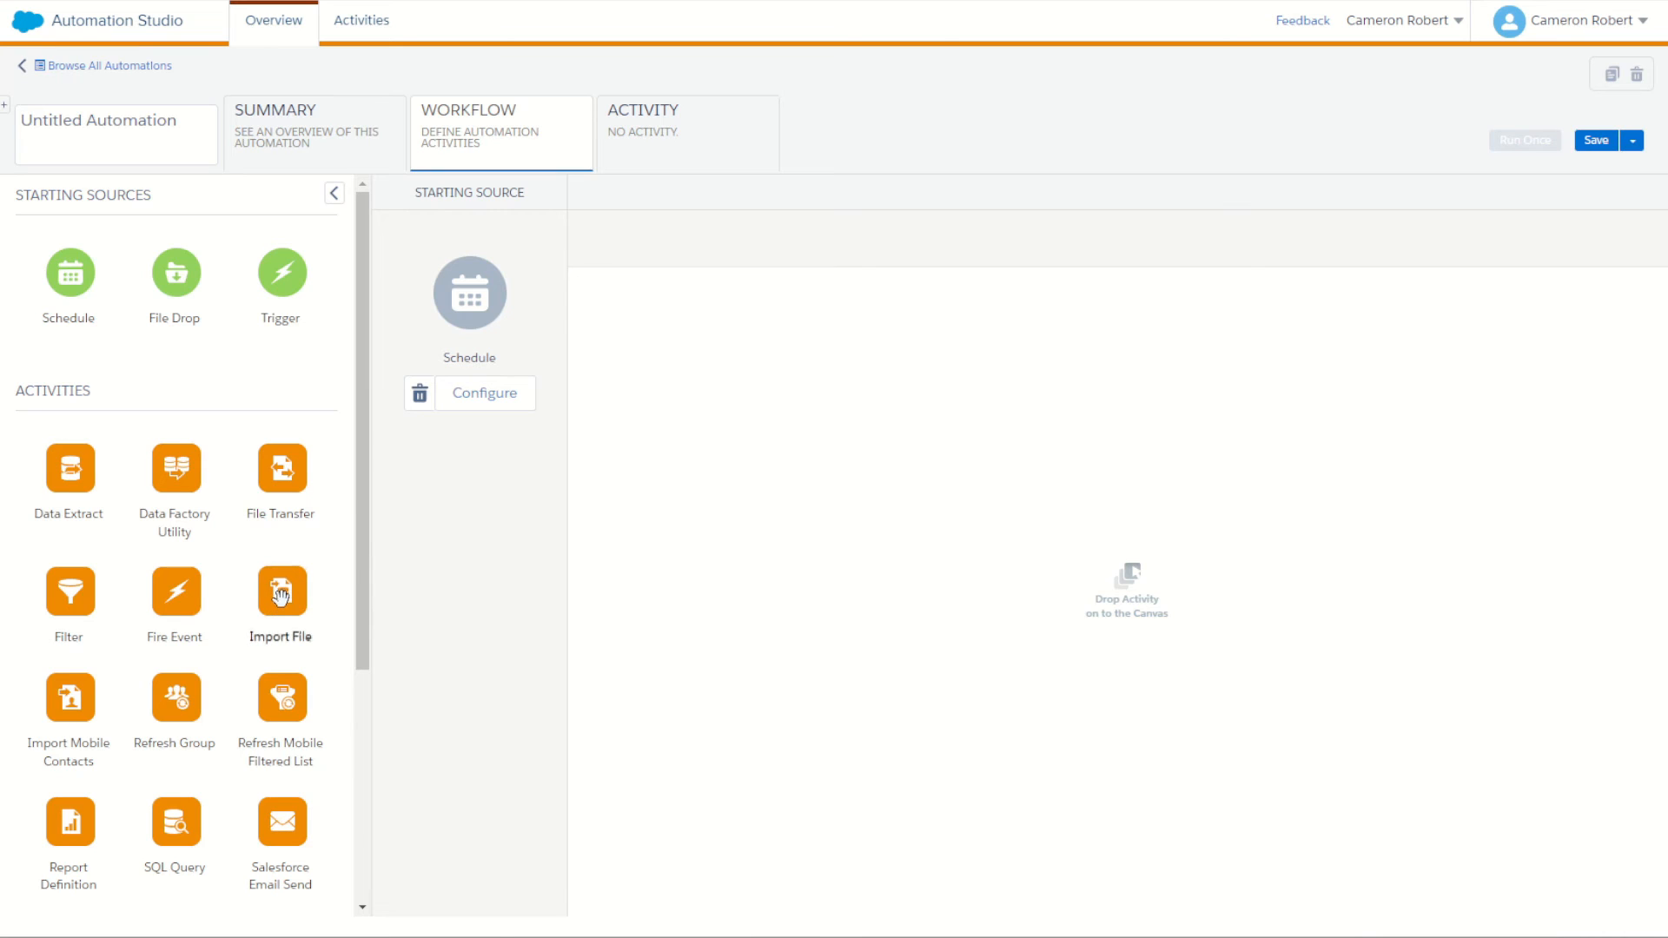
pyautogui.moveTo(281, 594); pyautogui.dragTo(641, 410)
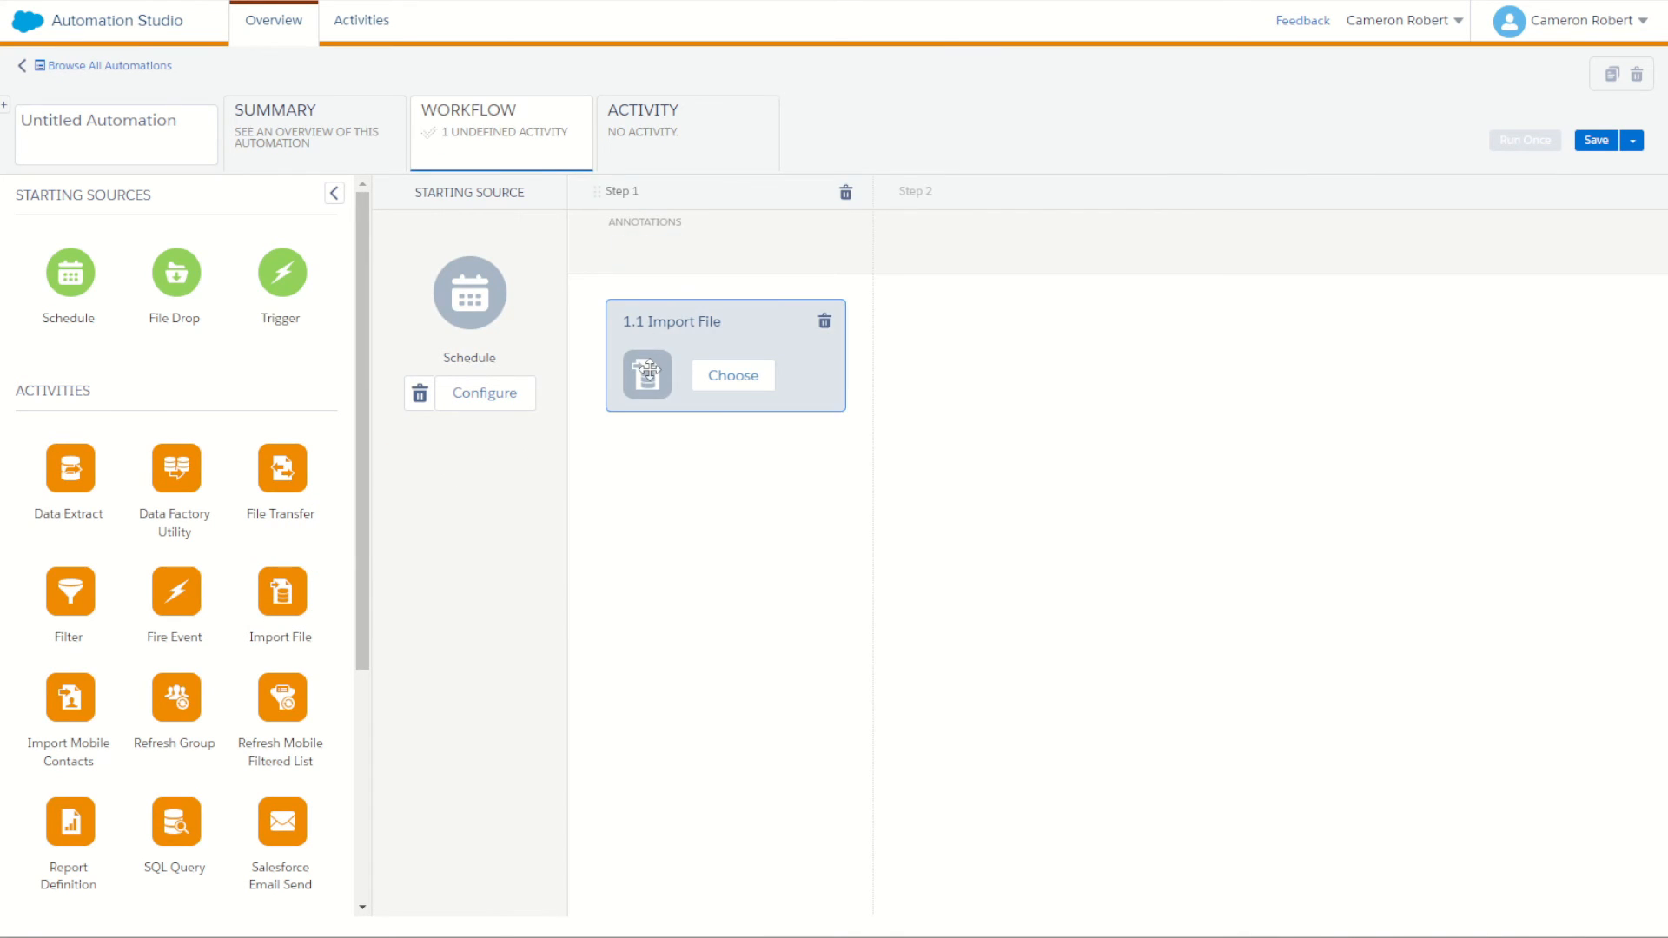
# Create a new import definition for the Import File activity, name it SampleRows.csv FTP Import and proceed to the import file settings.
pyautogui.click(749, 379)
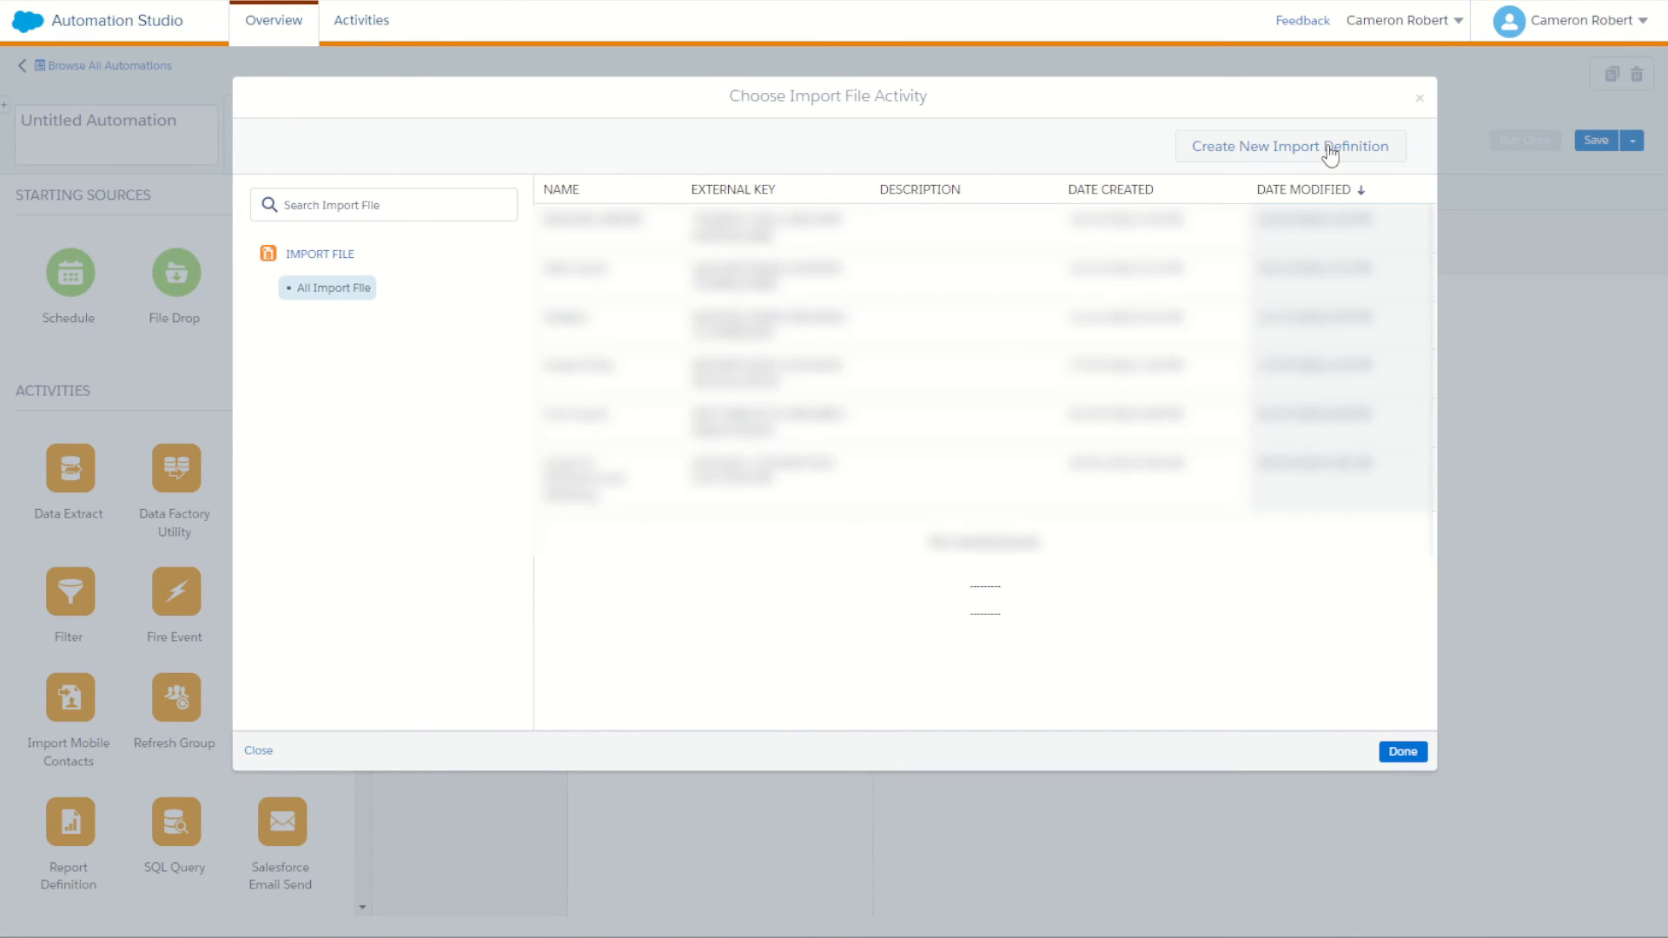
pyautogui.click(1288, 148)
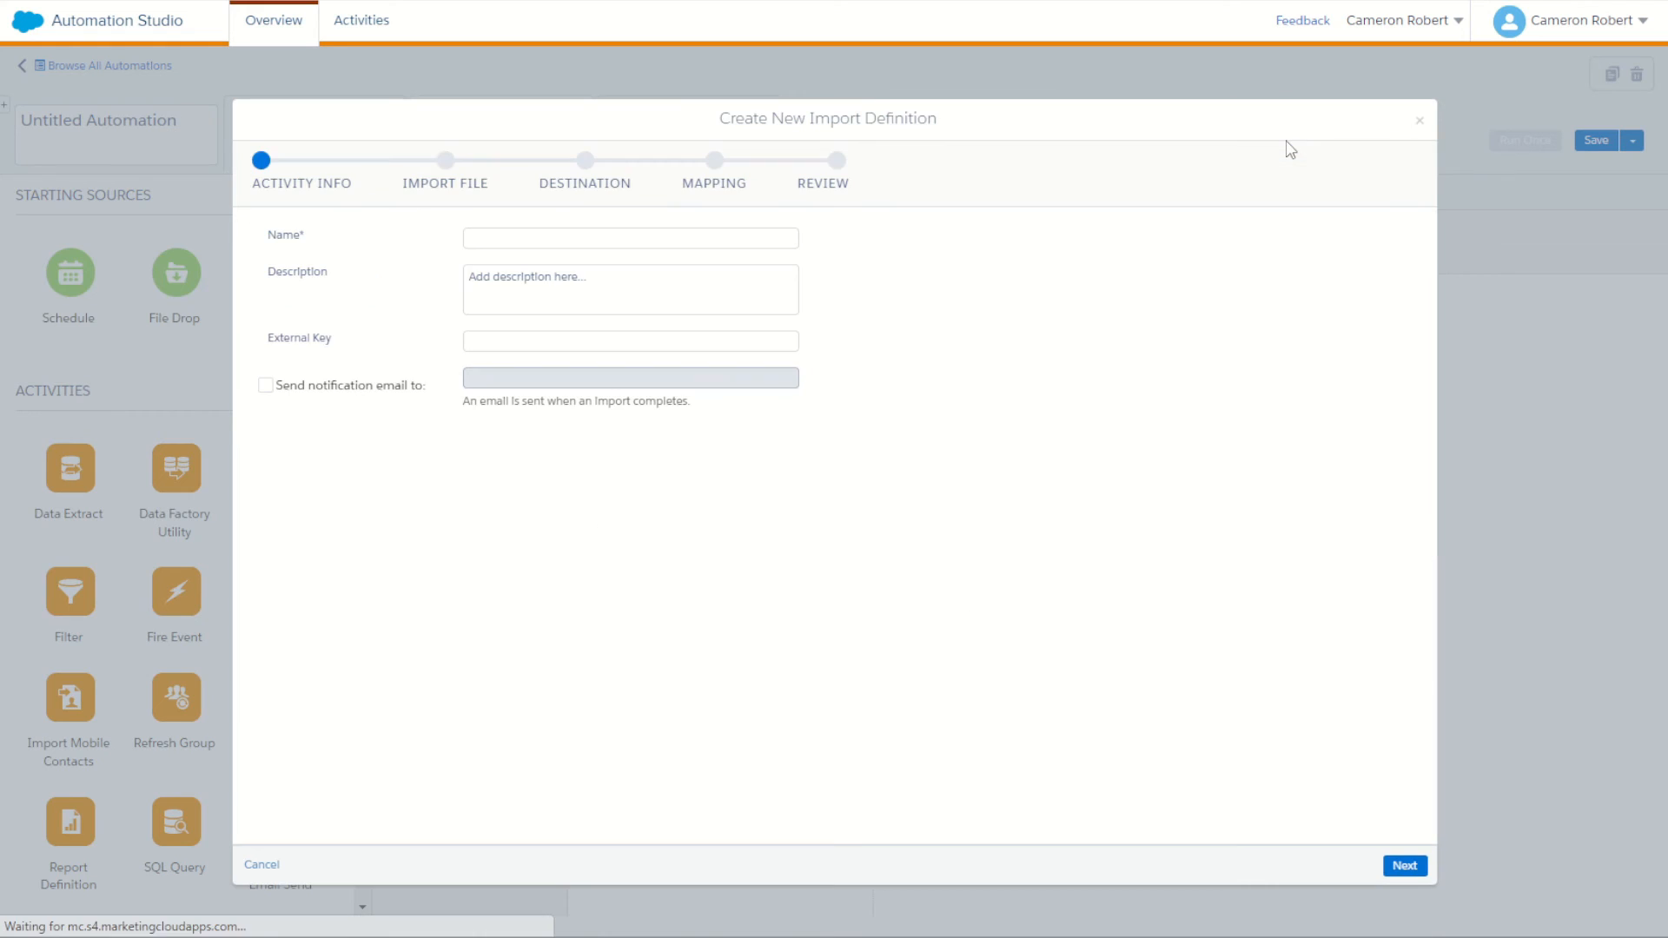
pyautogui.click(728, 238)
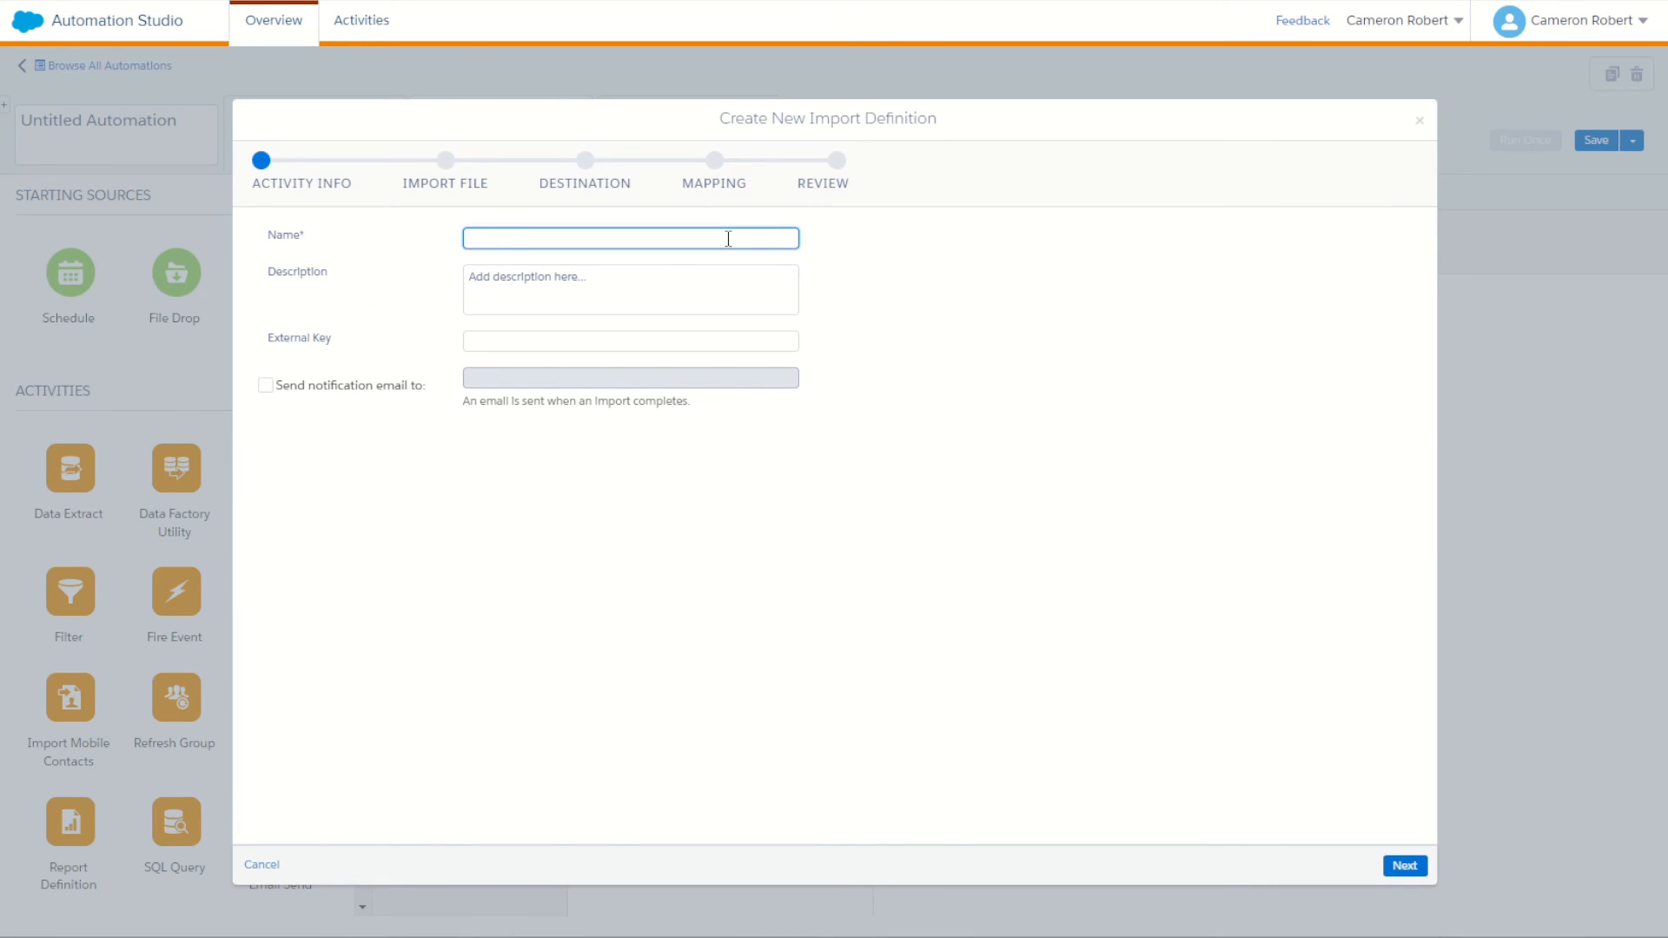
pyautogui.write('Sample Row')
pyautogui.write('ows')
pyautogui.write('.csv FTP Import')
pyautogui.click(695, 290)
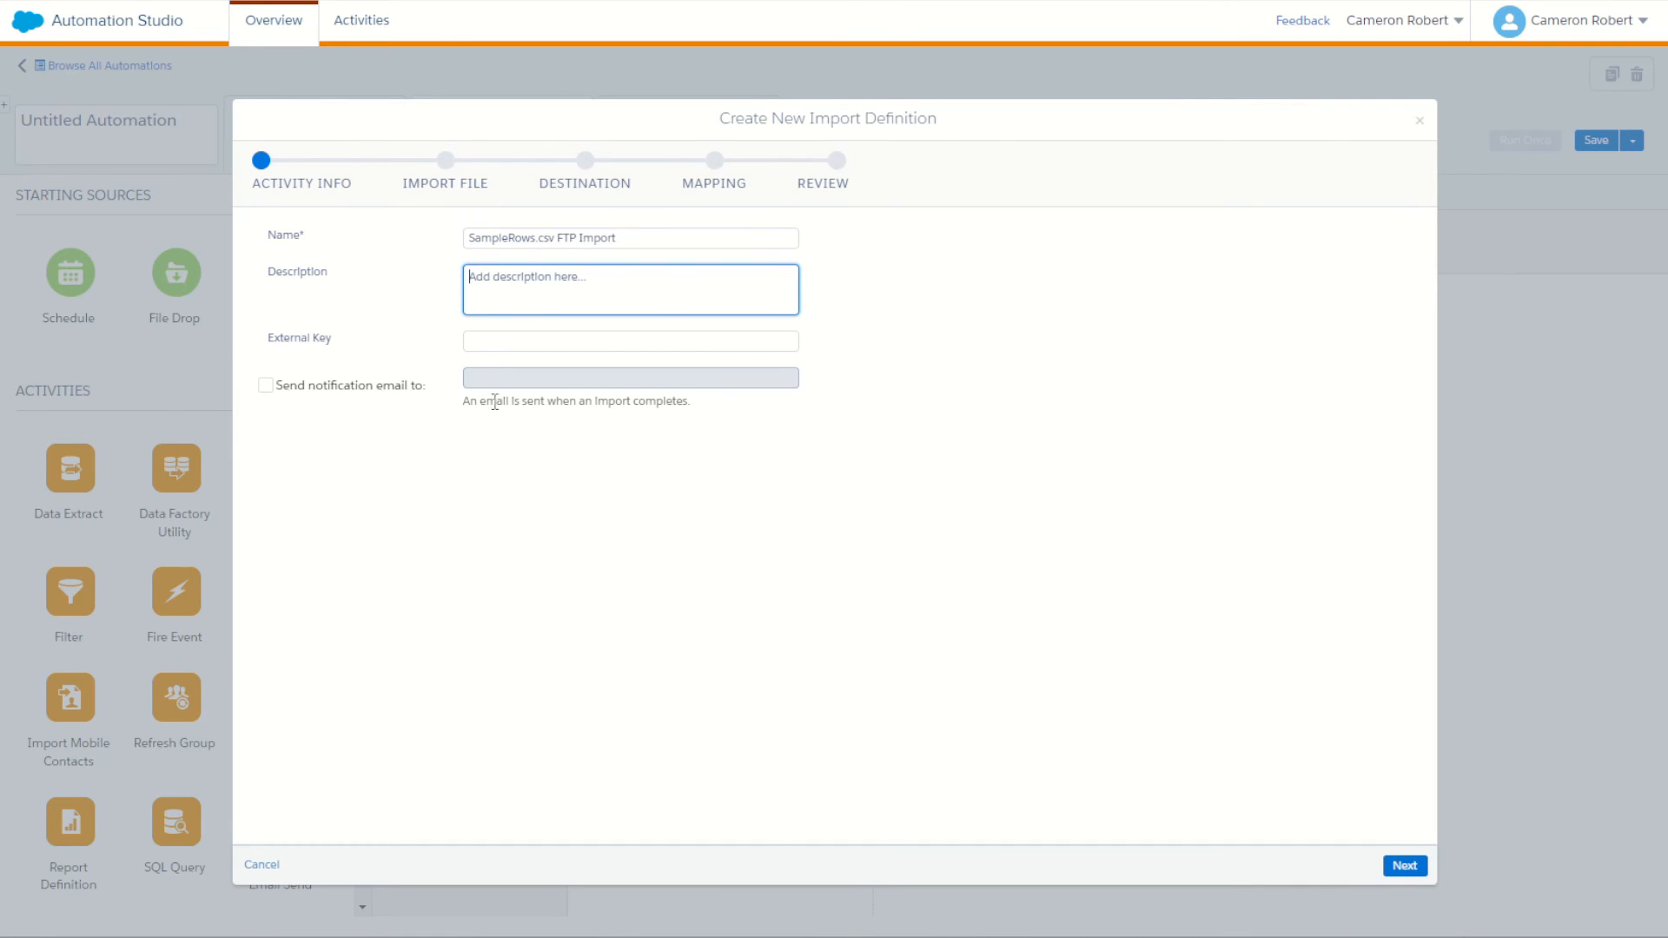
pyautogui.click(1404, 866)
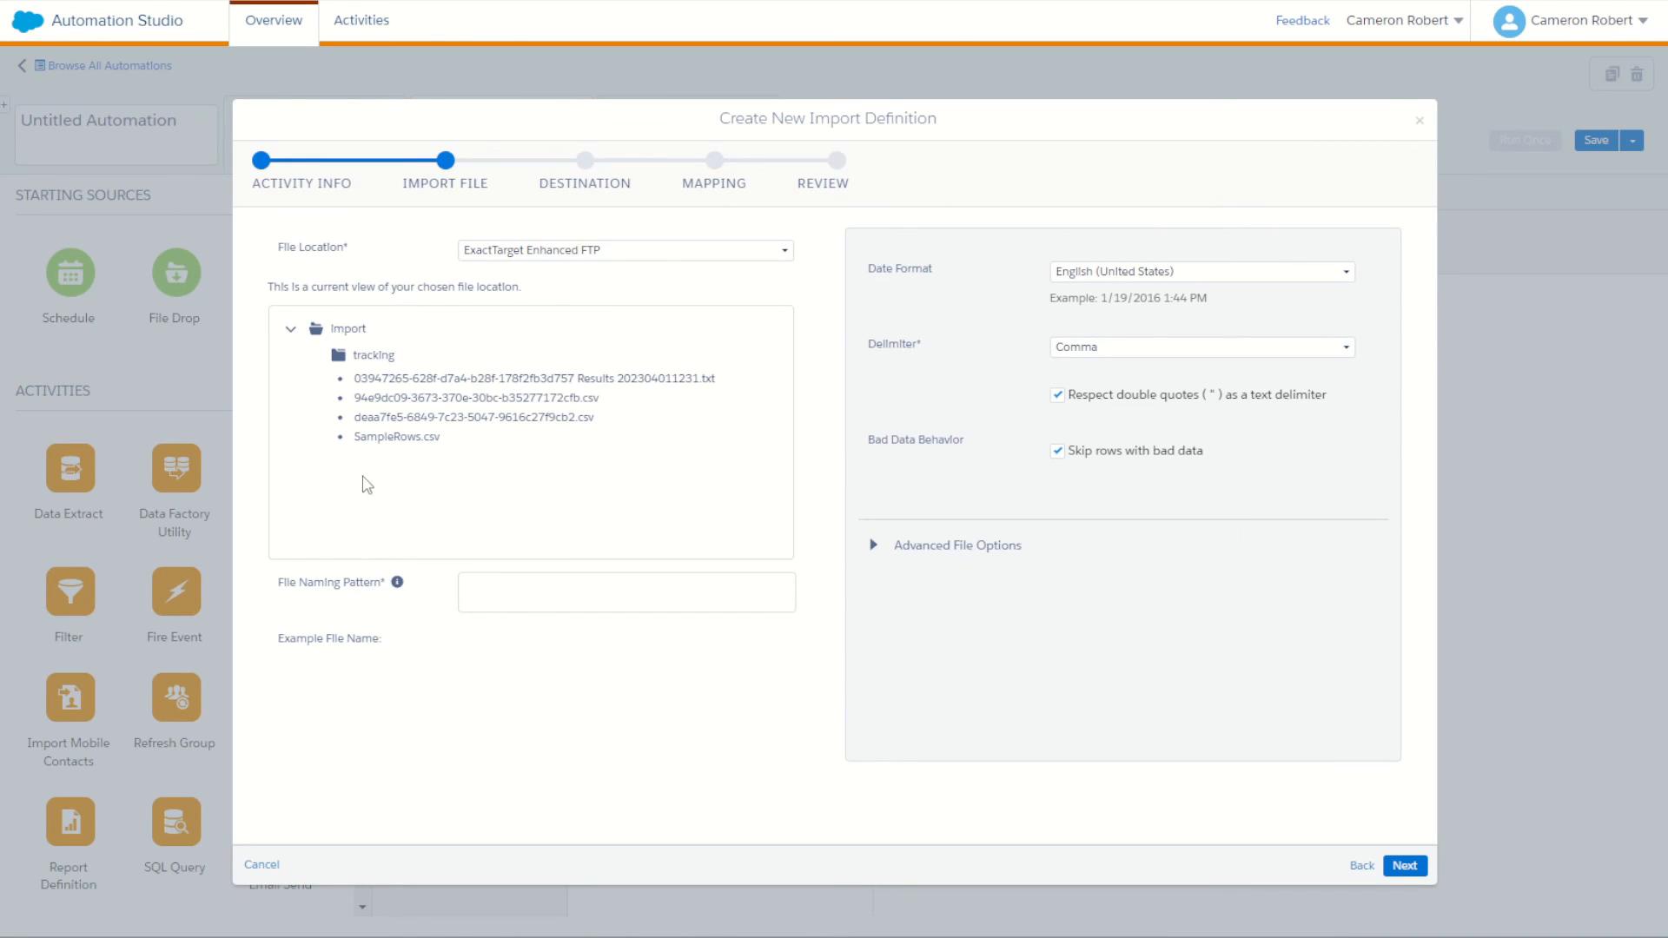
# Copy the name SampleRows.csv from the Enhanced FTP file listing and use it as the file naming pattern.
pyautogui.moveTo(355, 441); pyautogui.dragTo(443, 445)
pyautogui.hotkey('ctrl', 'c')
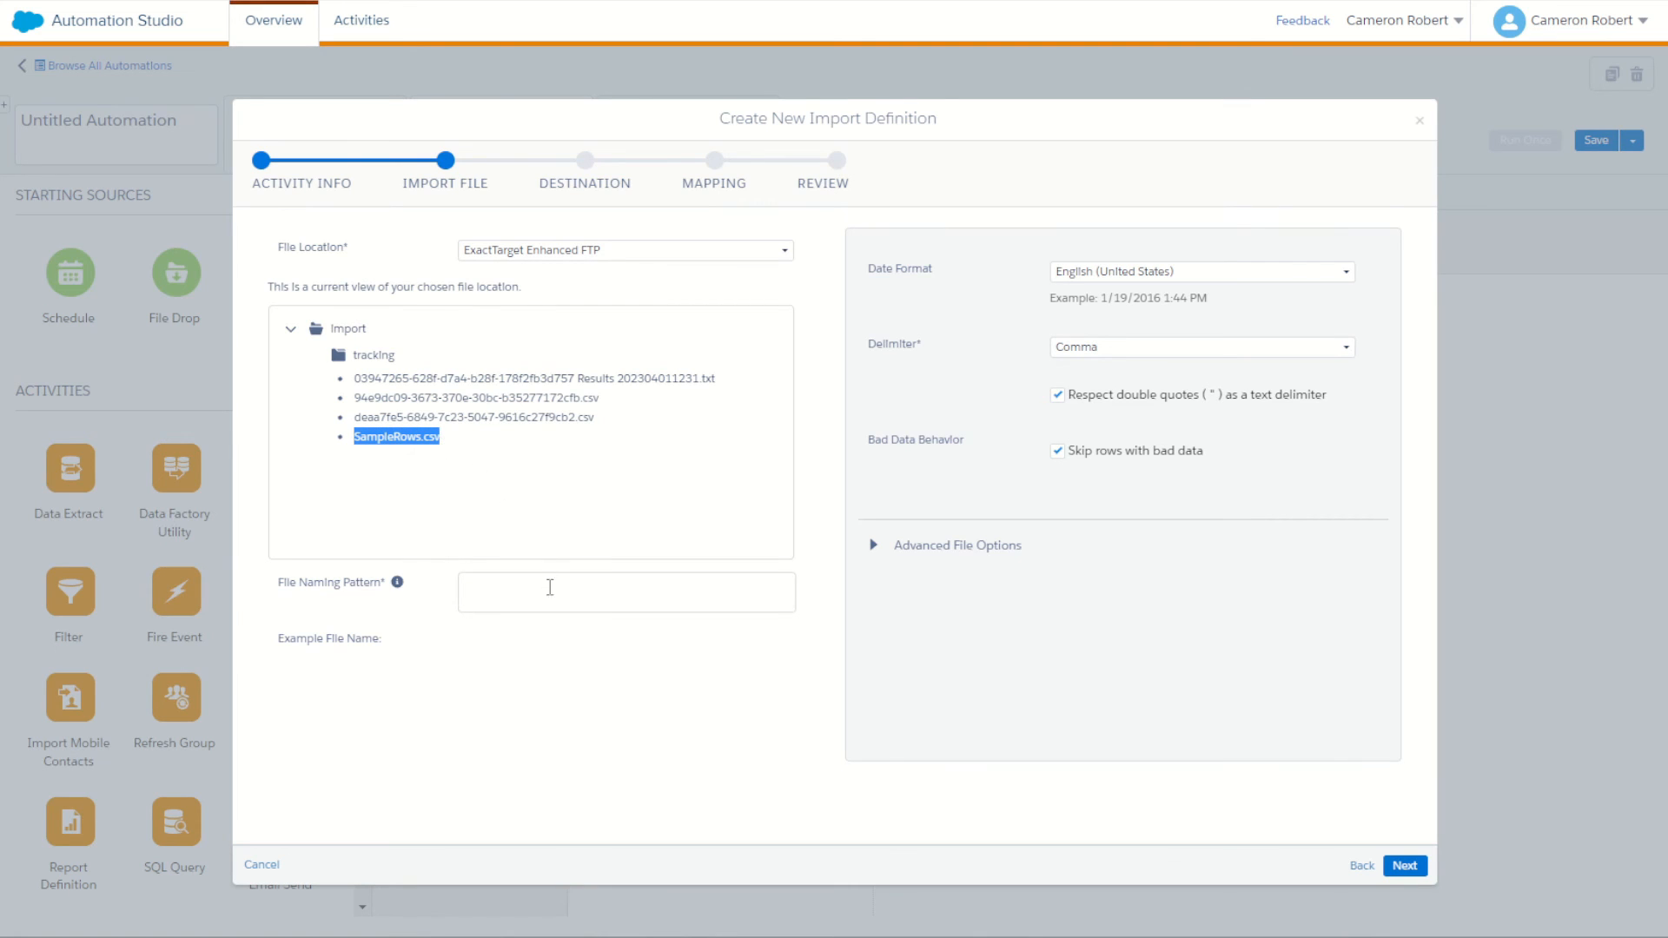
pyautogui.click(548, 585)
pyautogui.hotkey('ctrl', 'v')
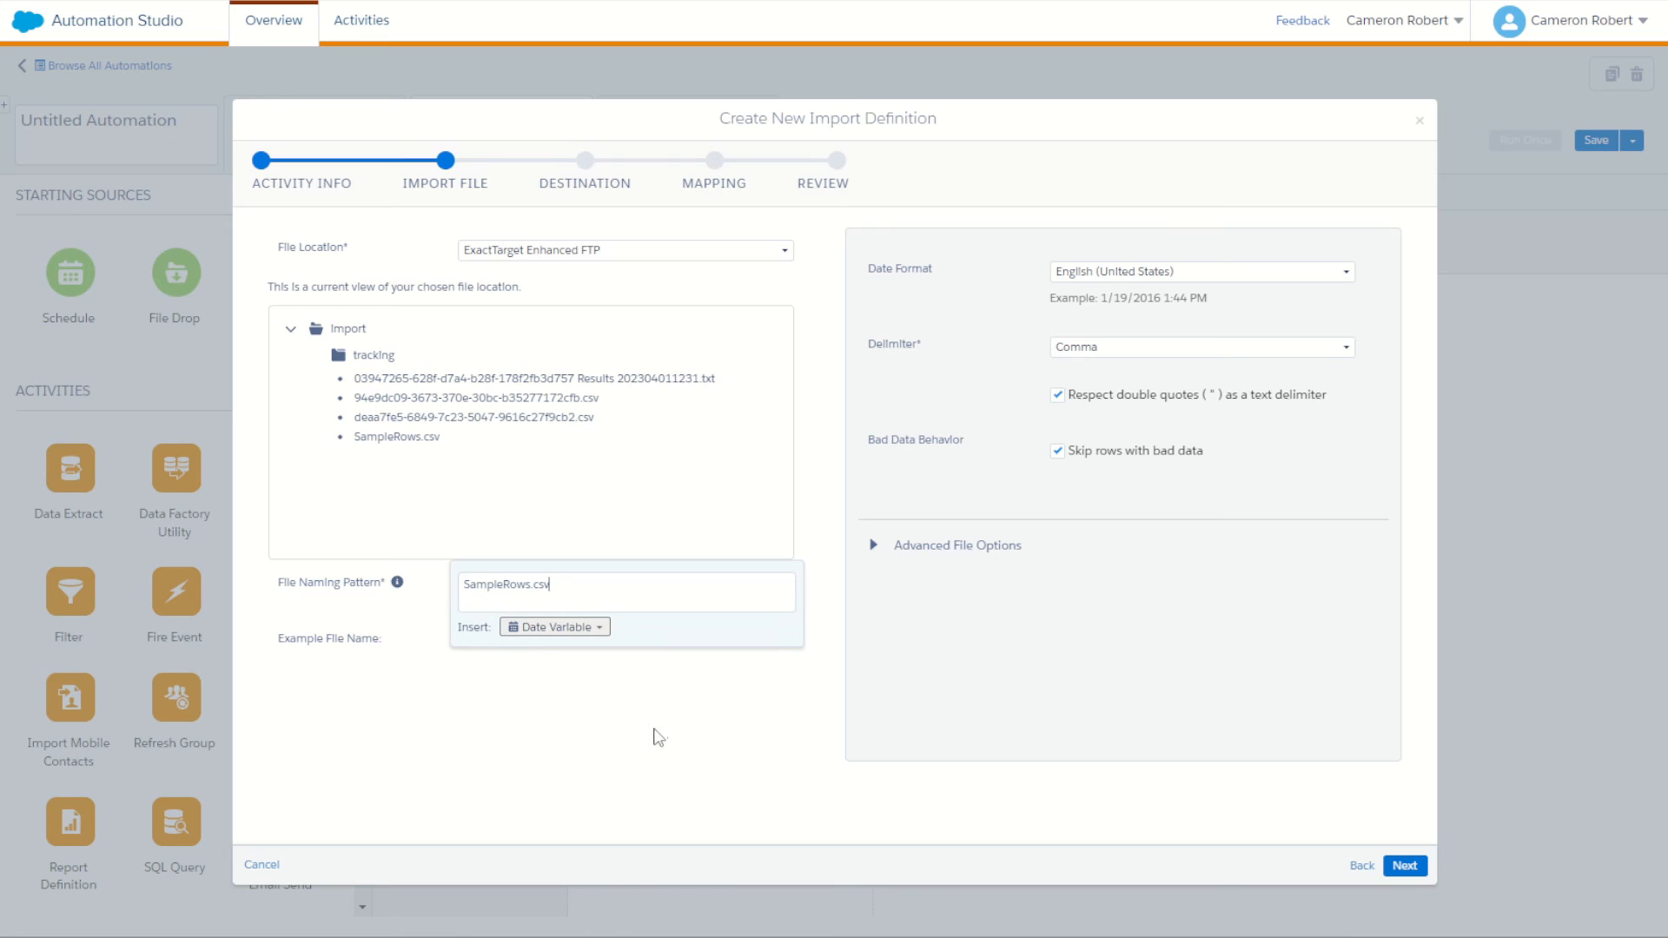
pyautogui.click(690, 721)
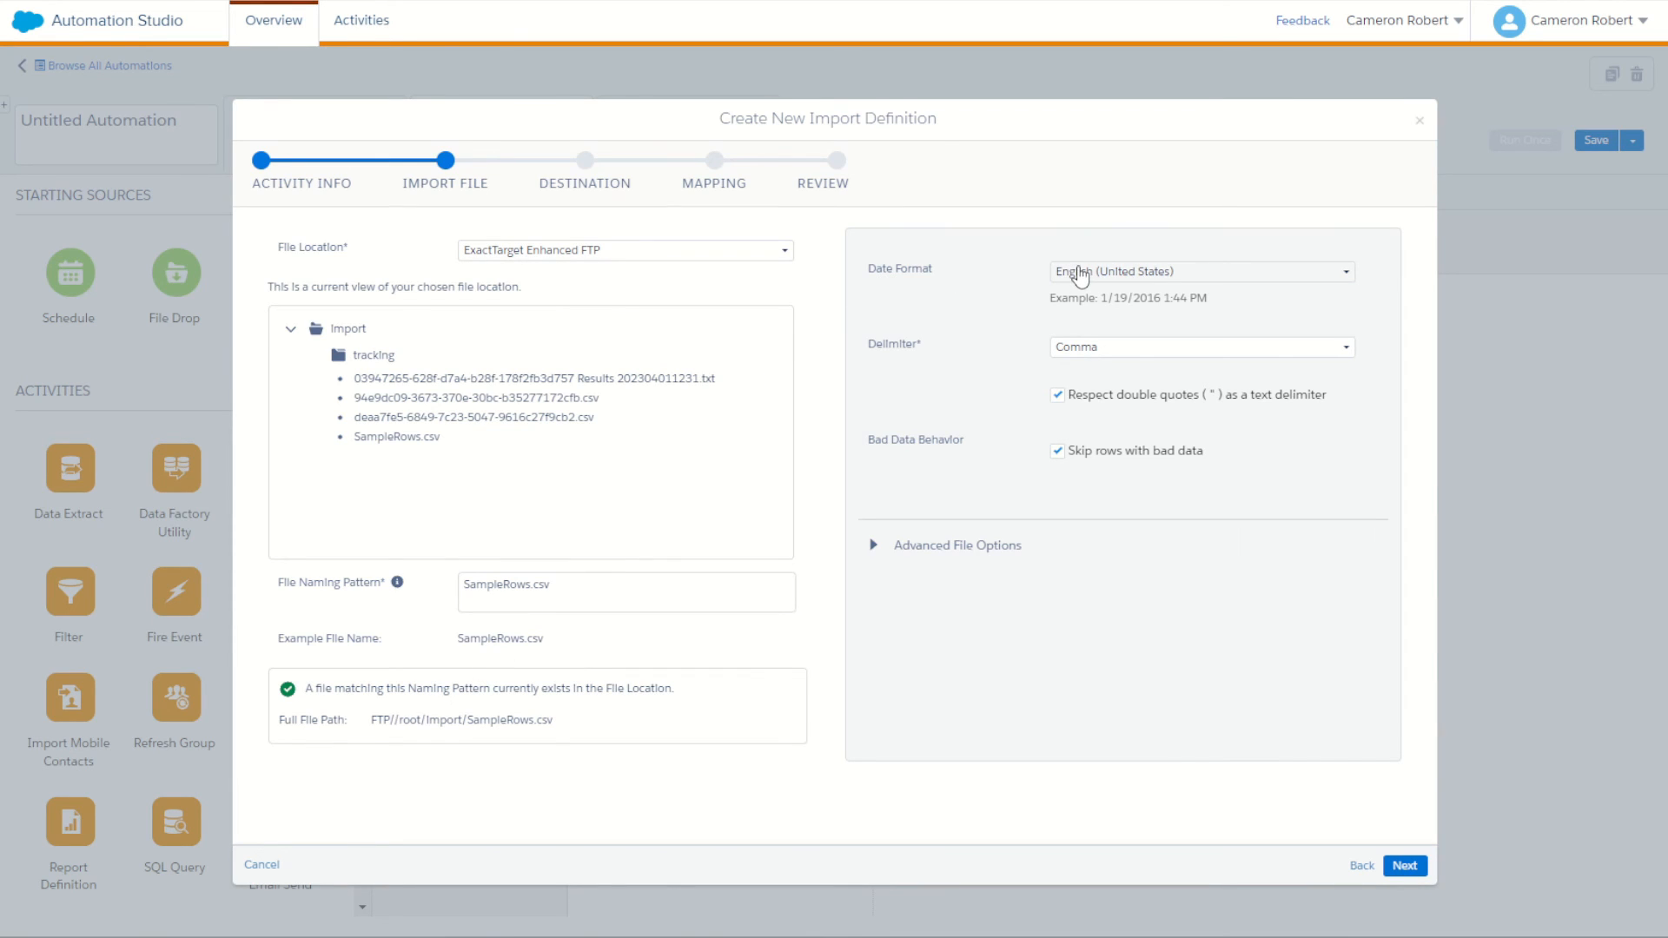
# Set the import definition's date format to English (Australia).
pyautogui.click(1079, 276)
pyautogui.scroll(-10, 1191, 353)
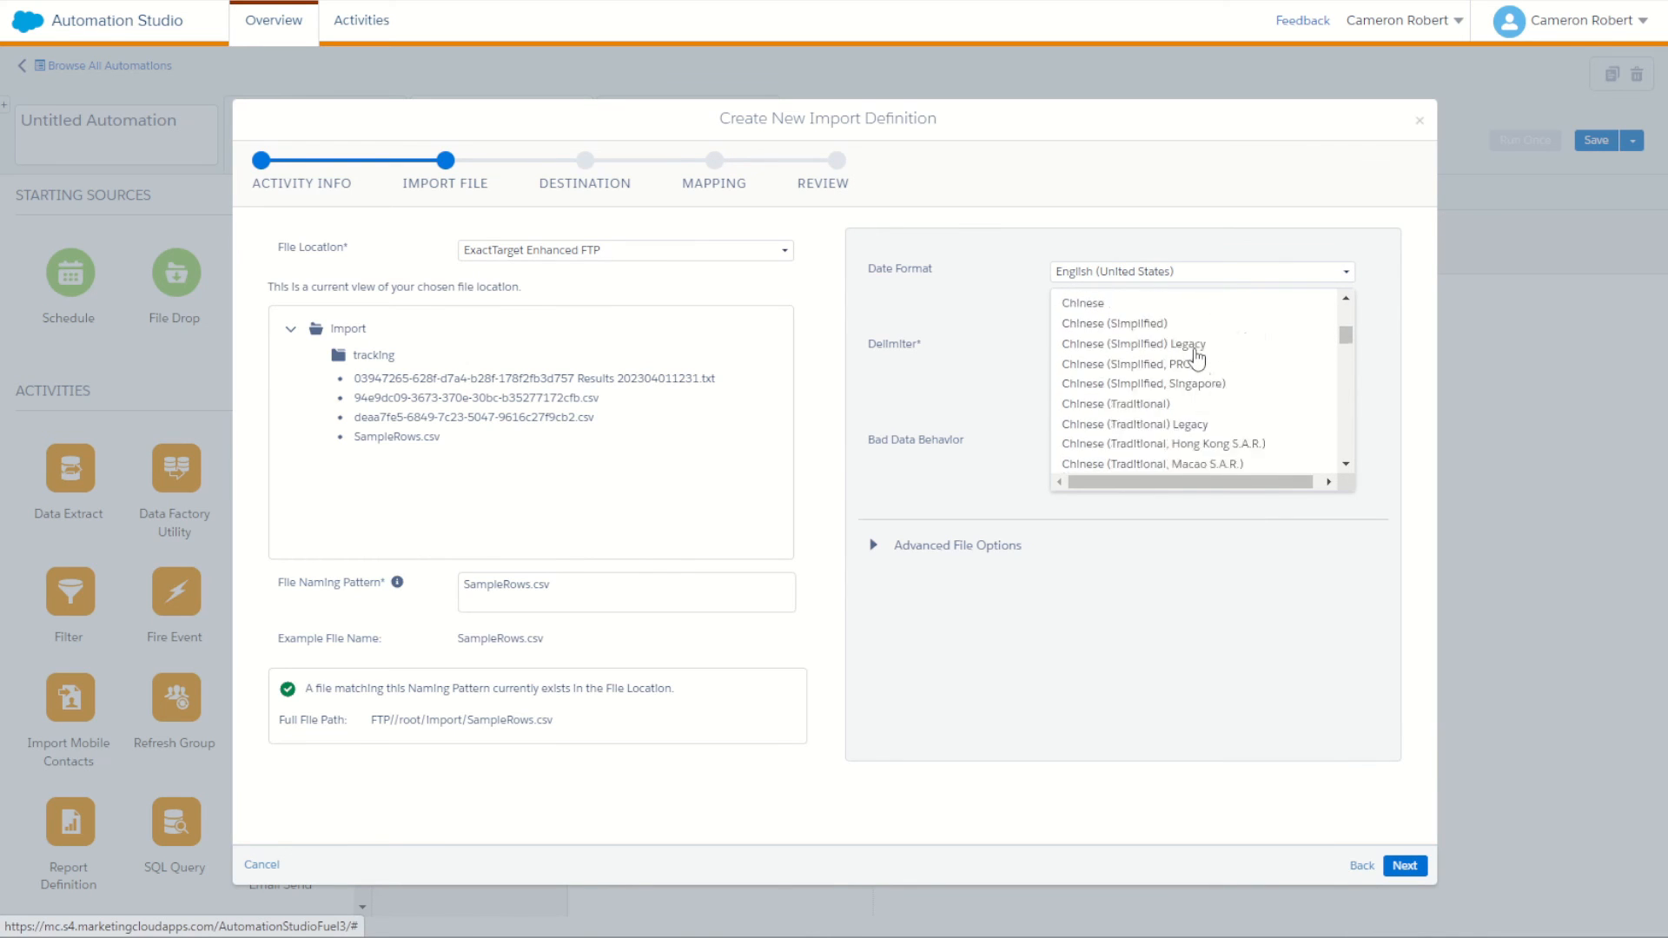
pyautogui.scroll(-5, 1197, 357)
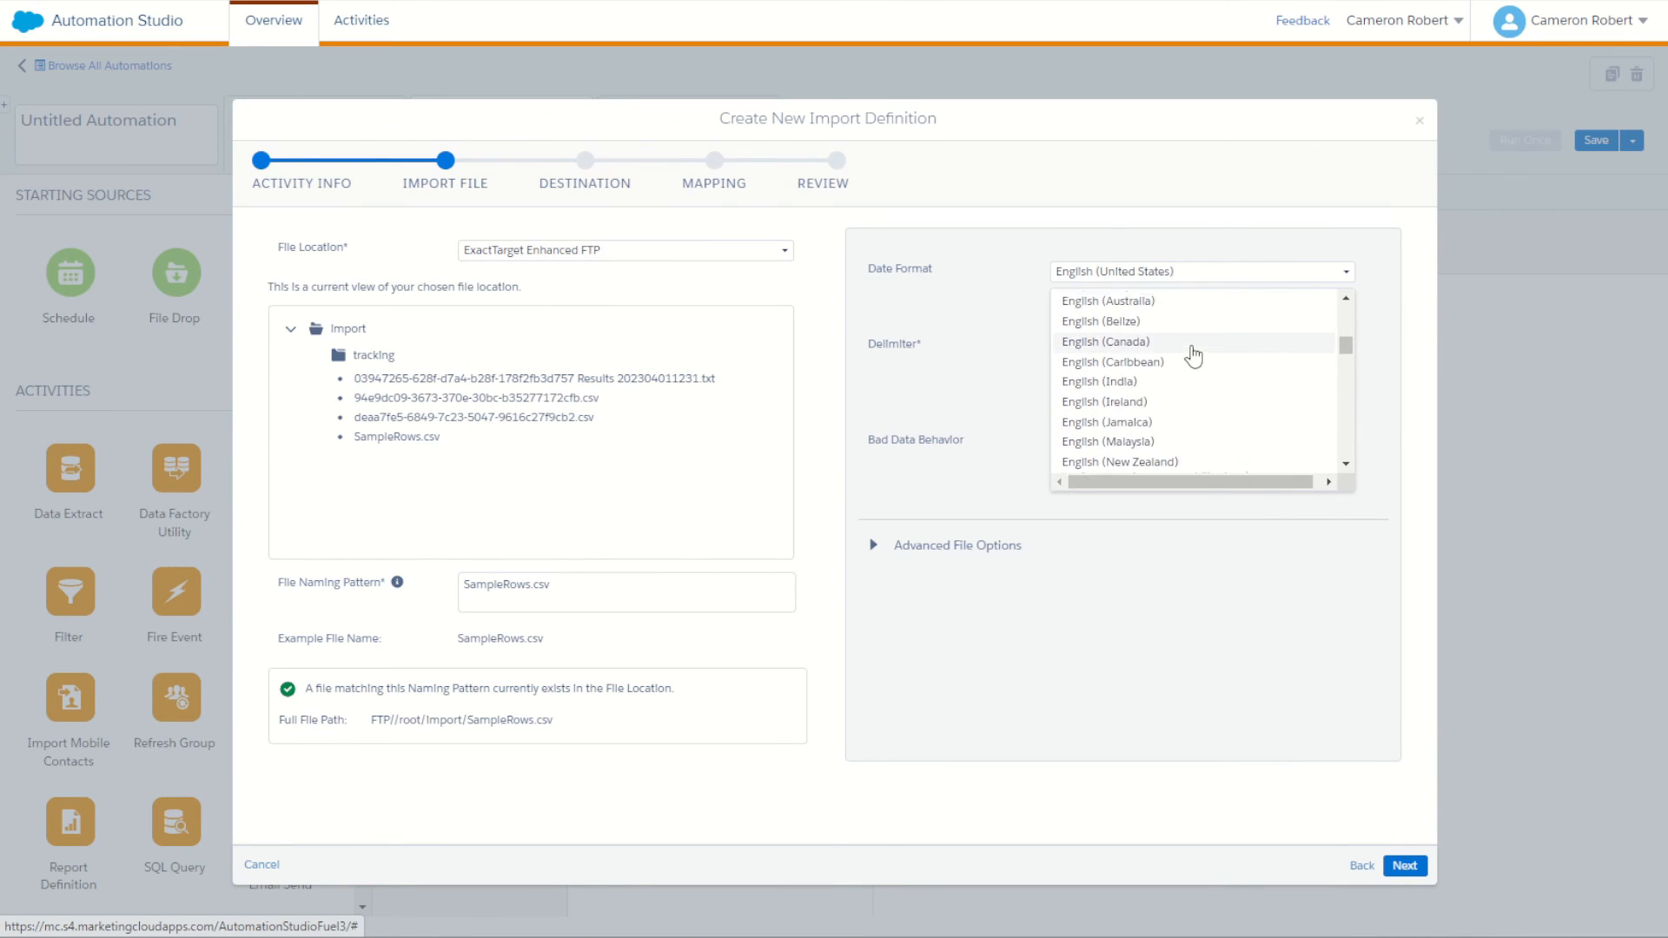
pyautogui.scroll(2, 1172, 374)
pyautogui.click(1155, 394)
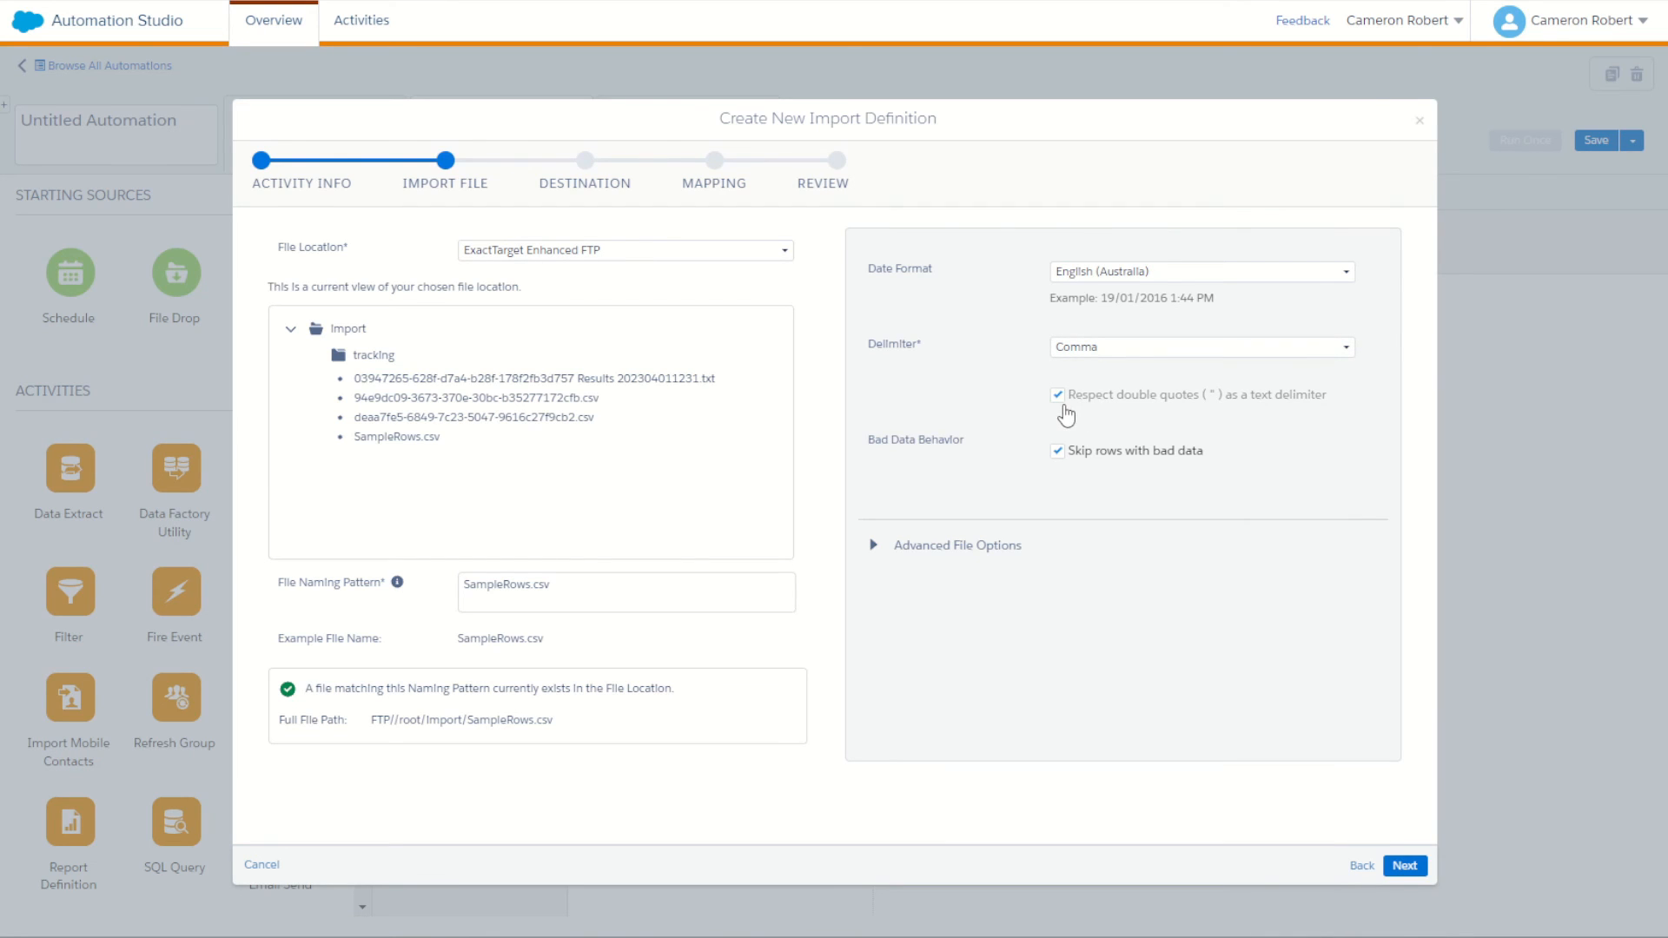
# Turn off respecting double quotes as a text delimiter, check the advanced file options and proceed to the destination settings.
pyautogui.click(1057, 395)
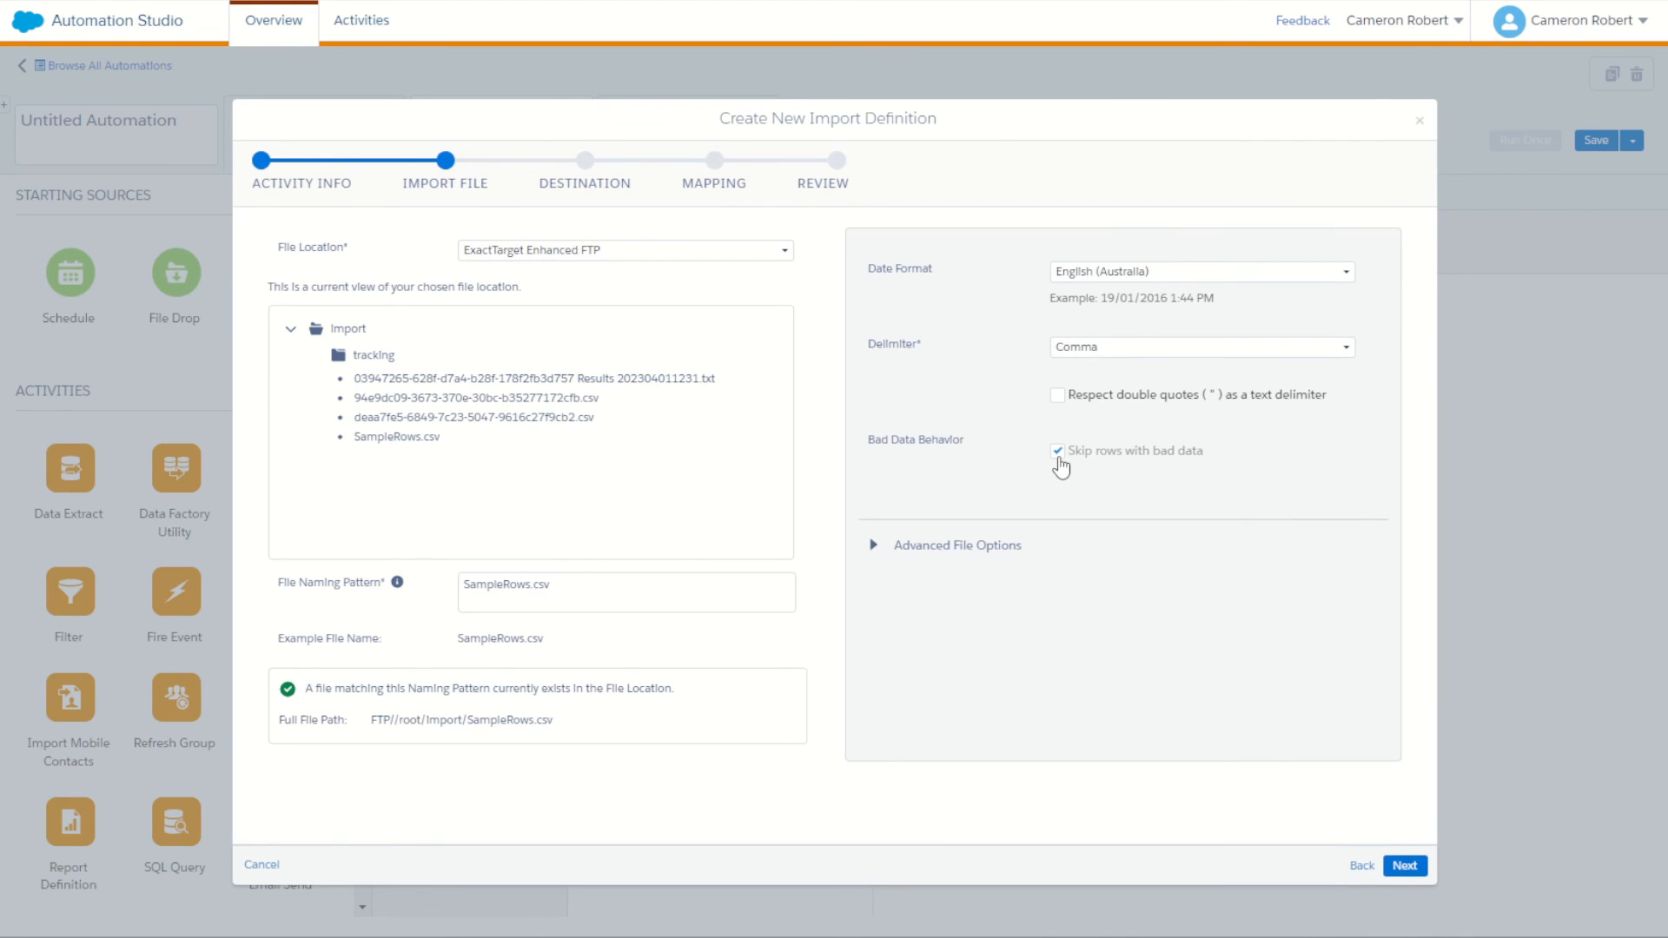
pyautogui.click(874, 546)
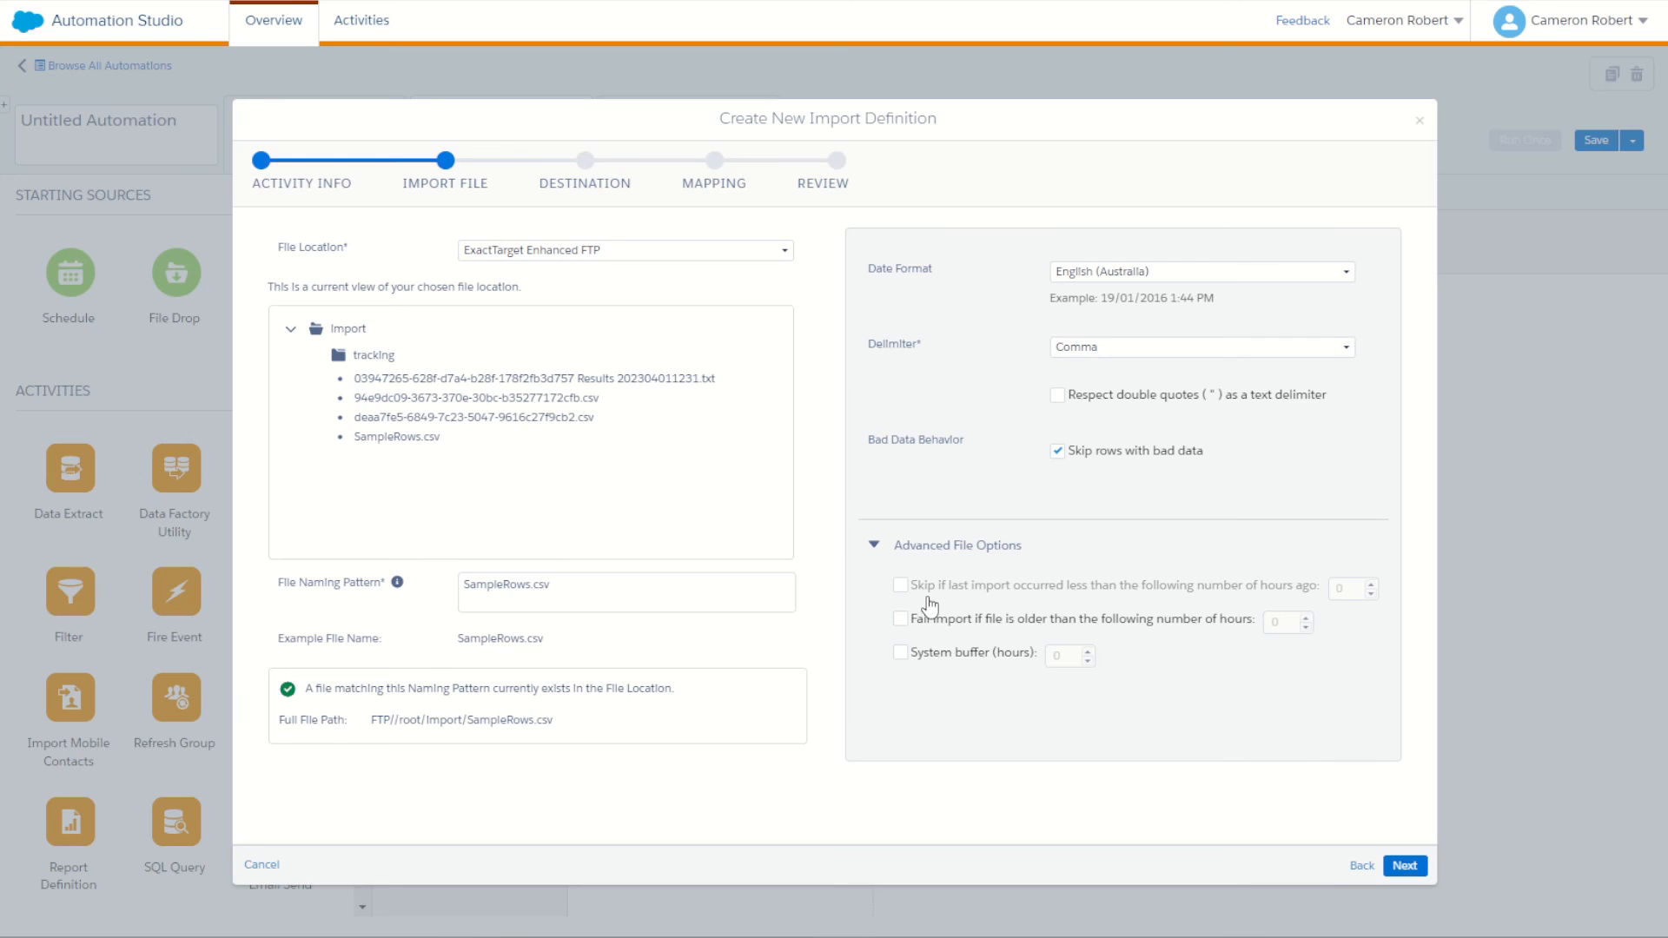
pyautogui.click(1406, 868)
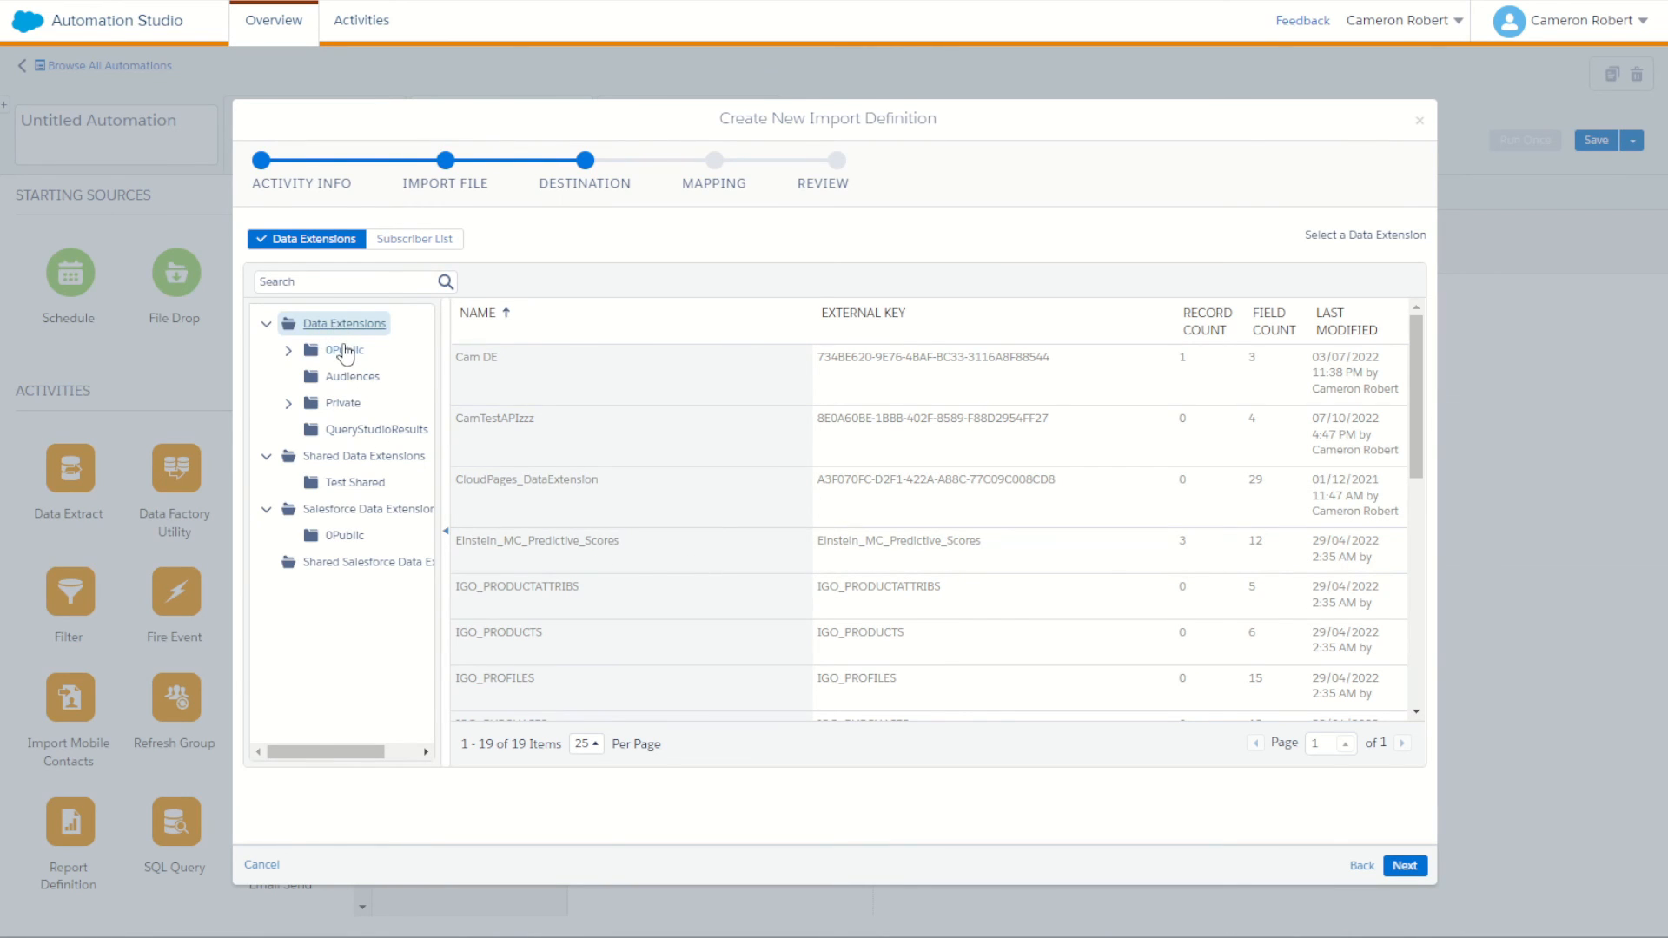
# Choose the SampleRows data extension in the 0Public folder as the import destination and proceed to the mapping.
pyautogui.click(345, 352)
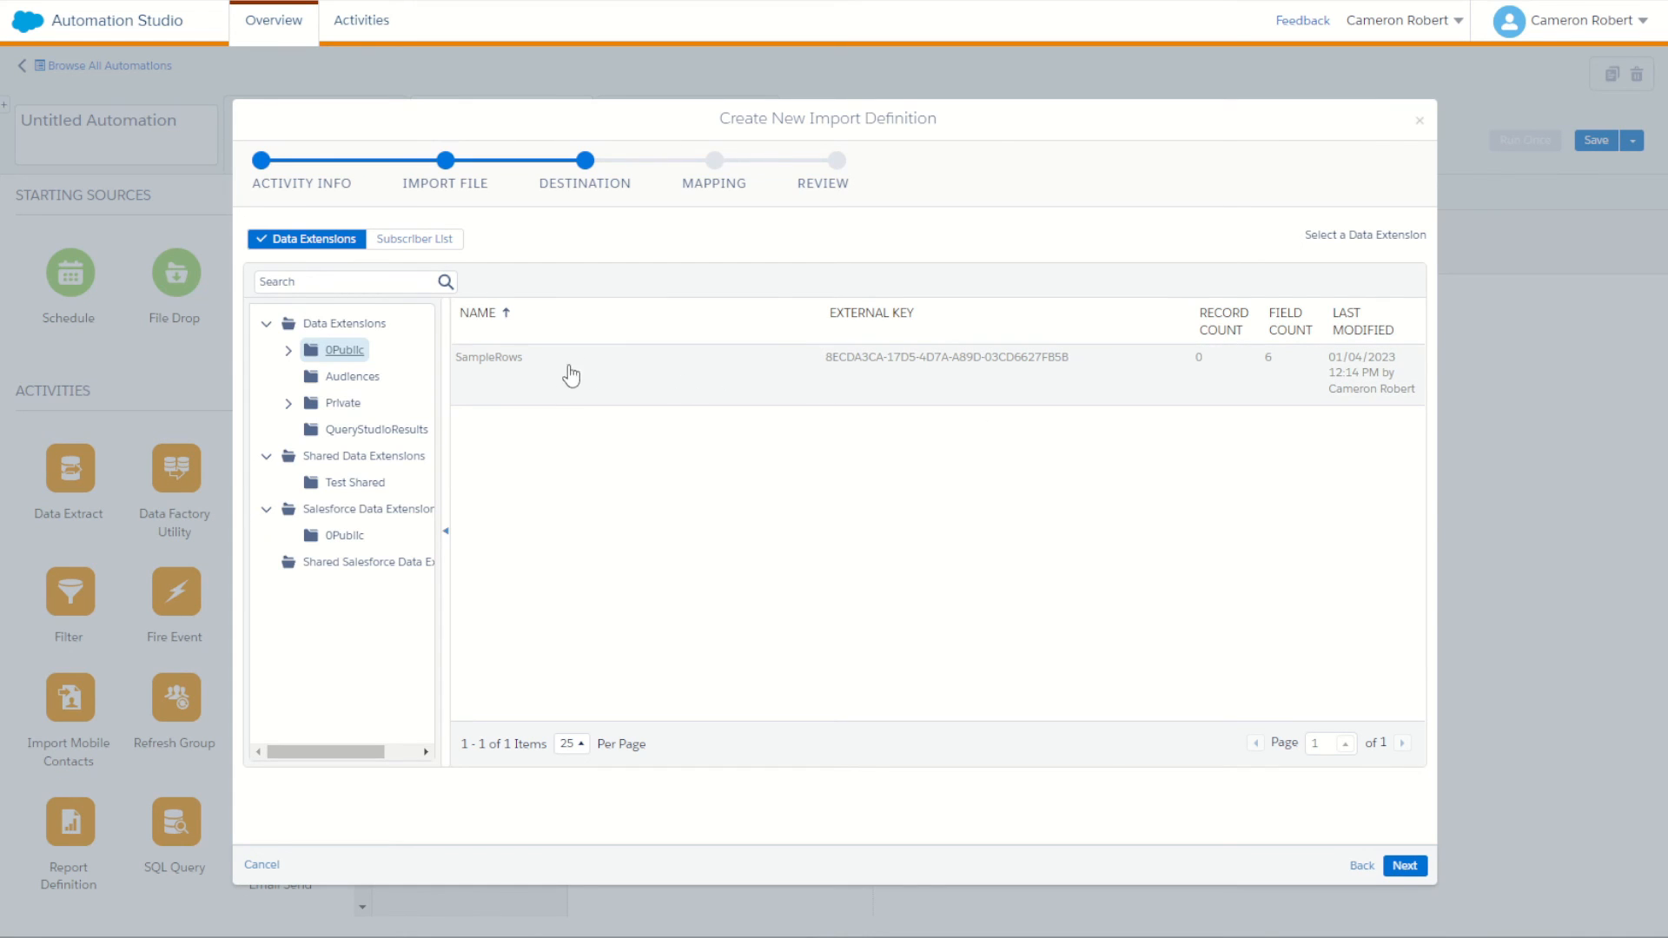
pyautogui.click(531, 379)
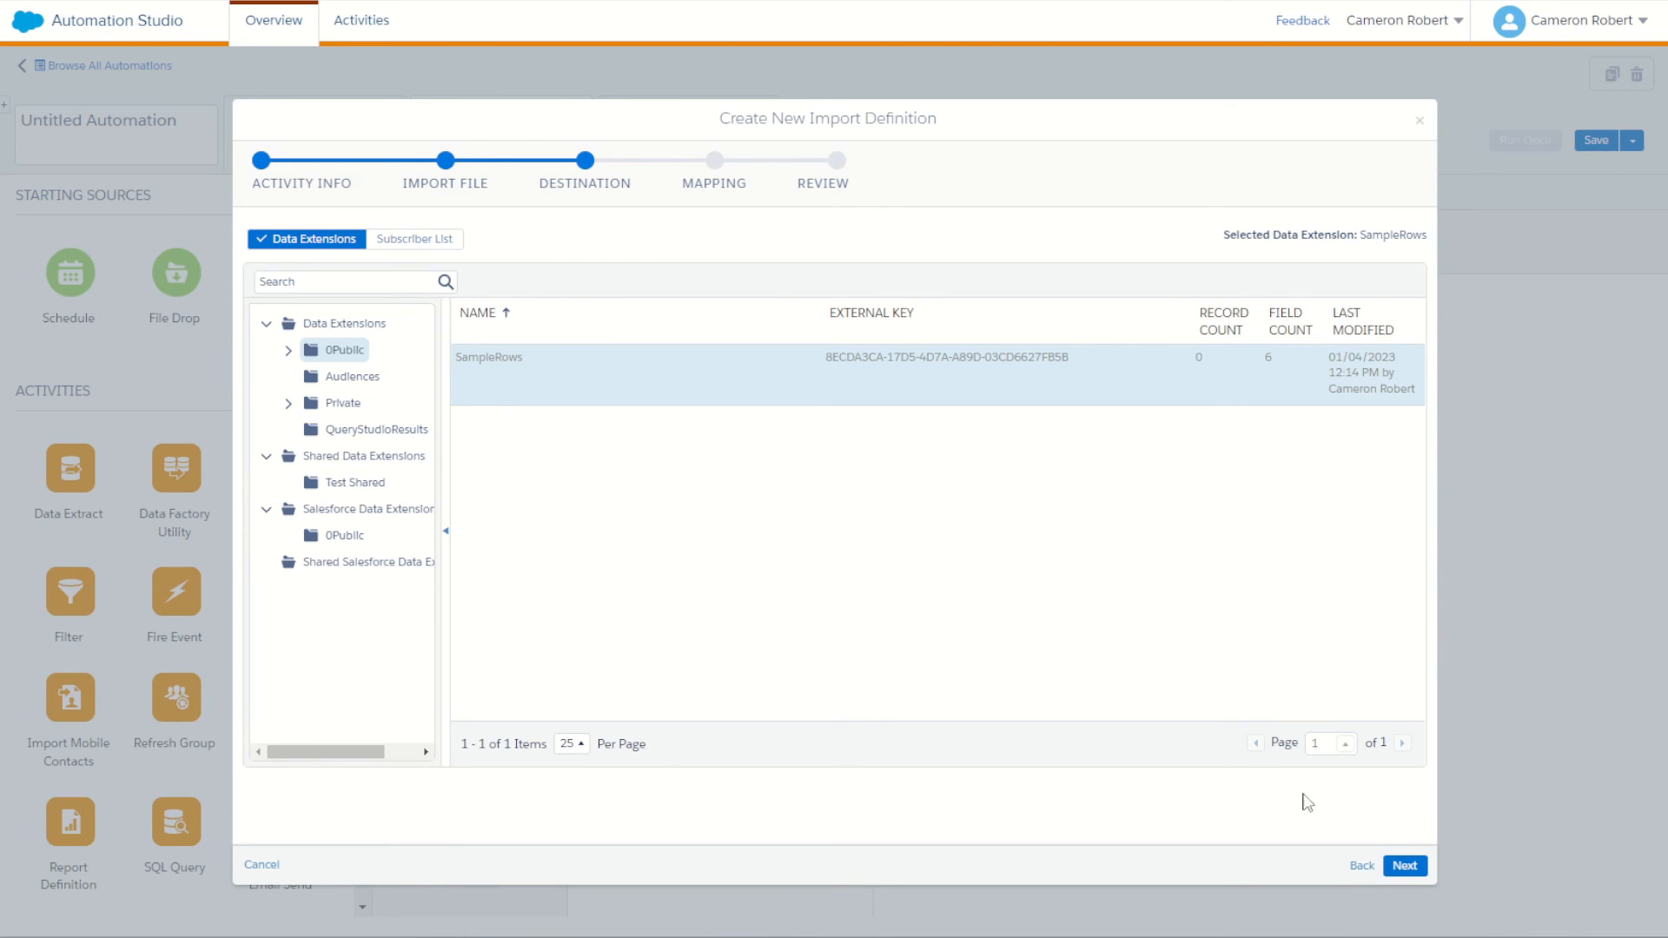
pyautogui.click(1403, 867)
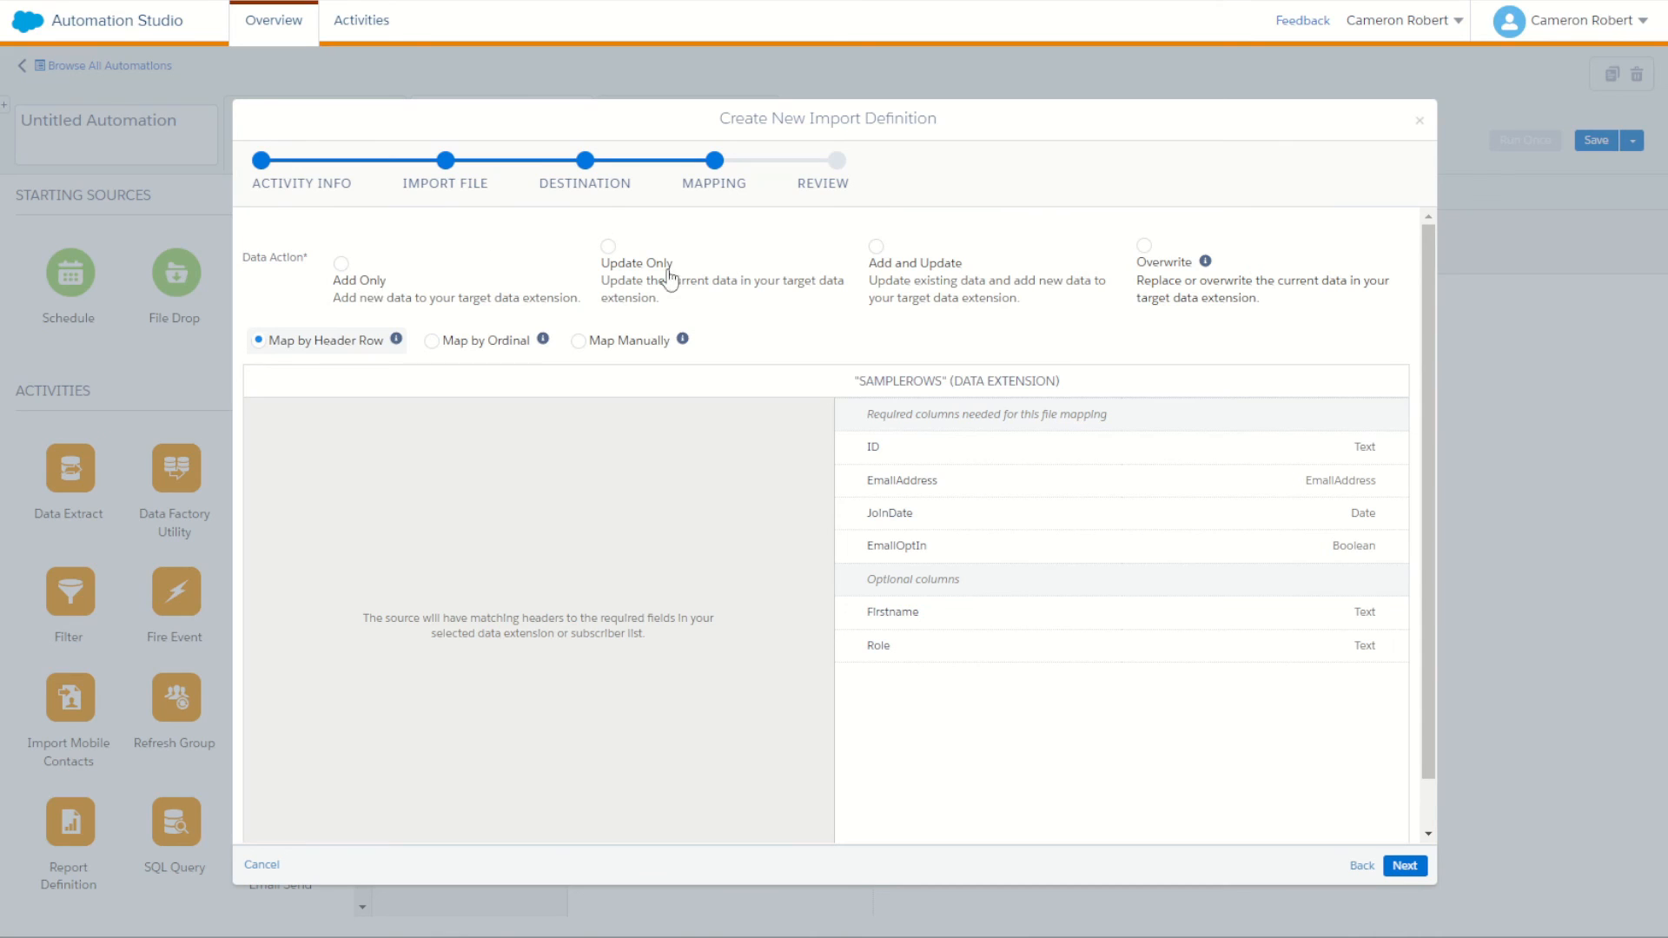
# Set the data action to Overwrite and choose manual mapping with SampleRows.csv from the File to Import folder as the source list.
pyautogui.click(1144, 250)
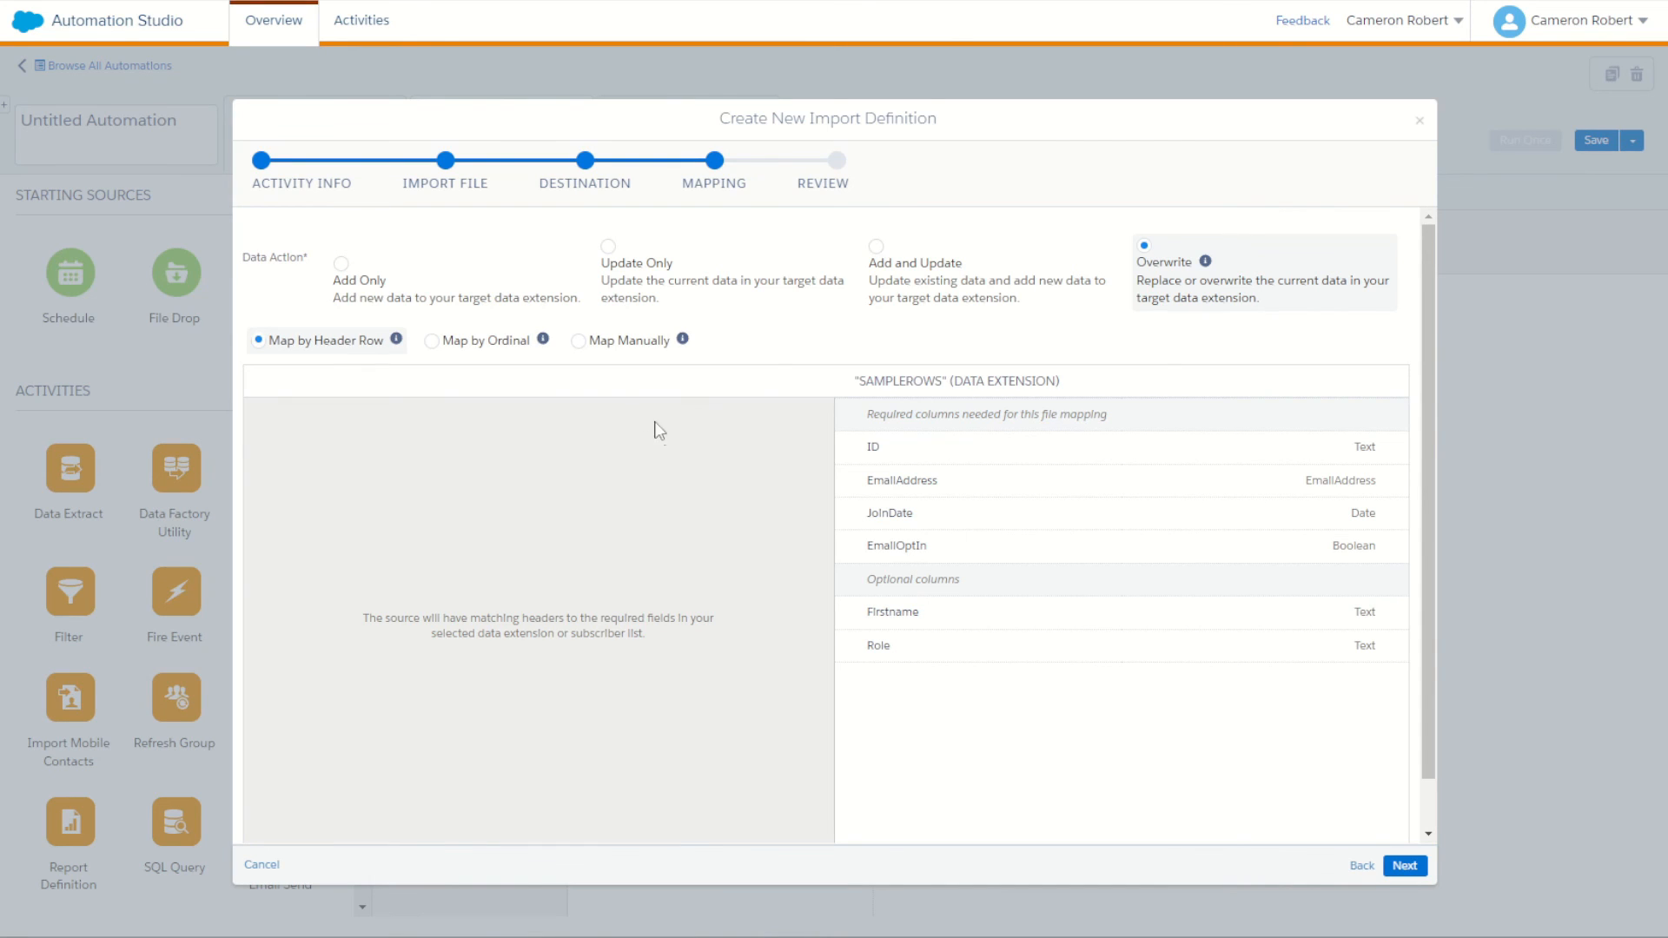
pyautogui.click(578, 341)
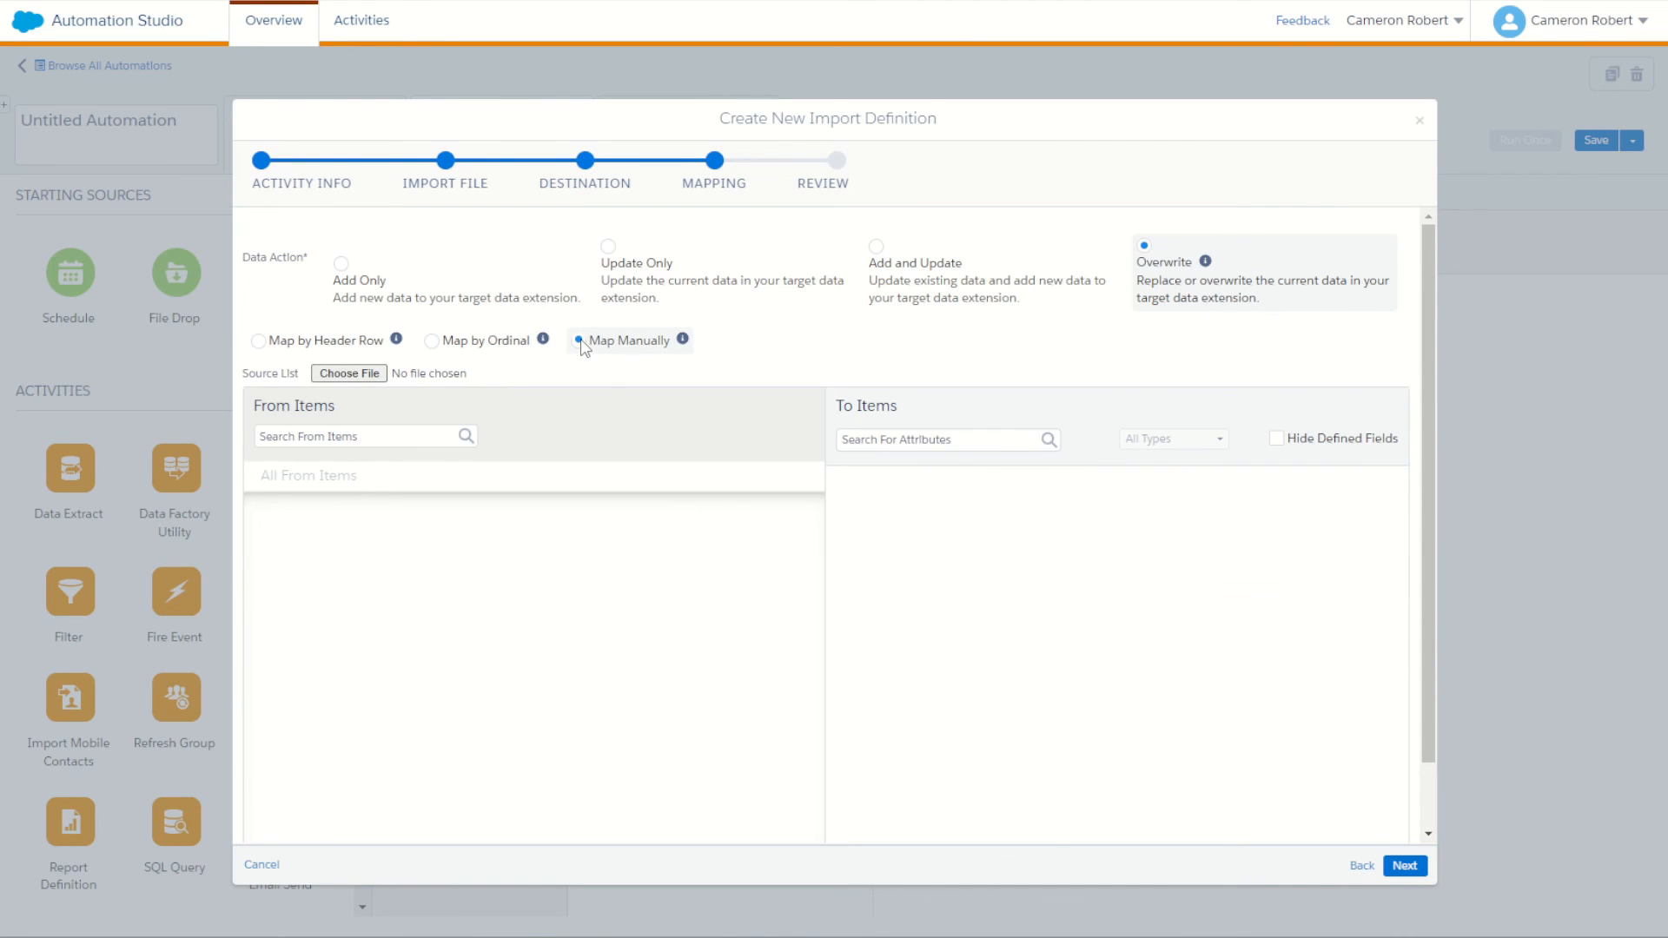
pyautogui.click(363, 373)
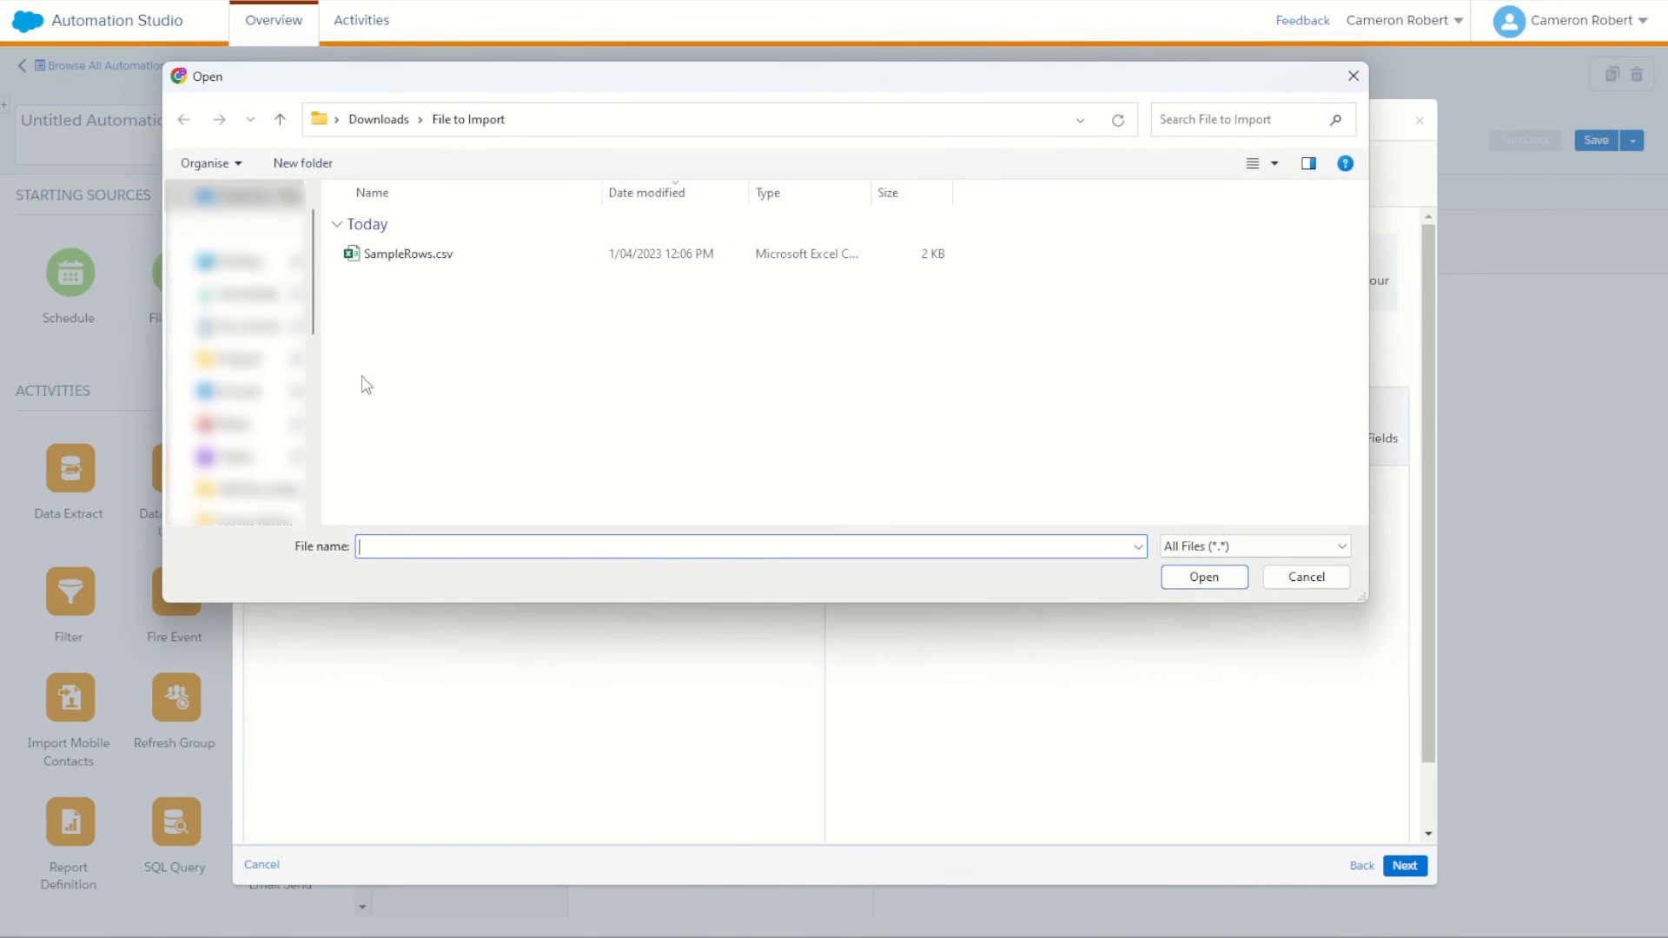
pyautogui.click(420, 259)
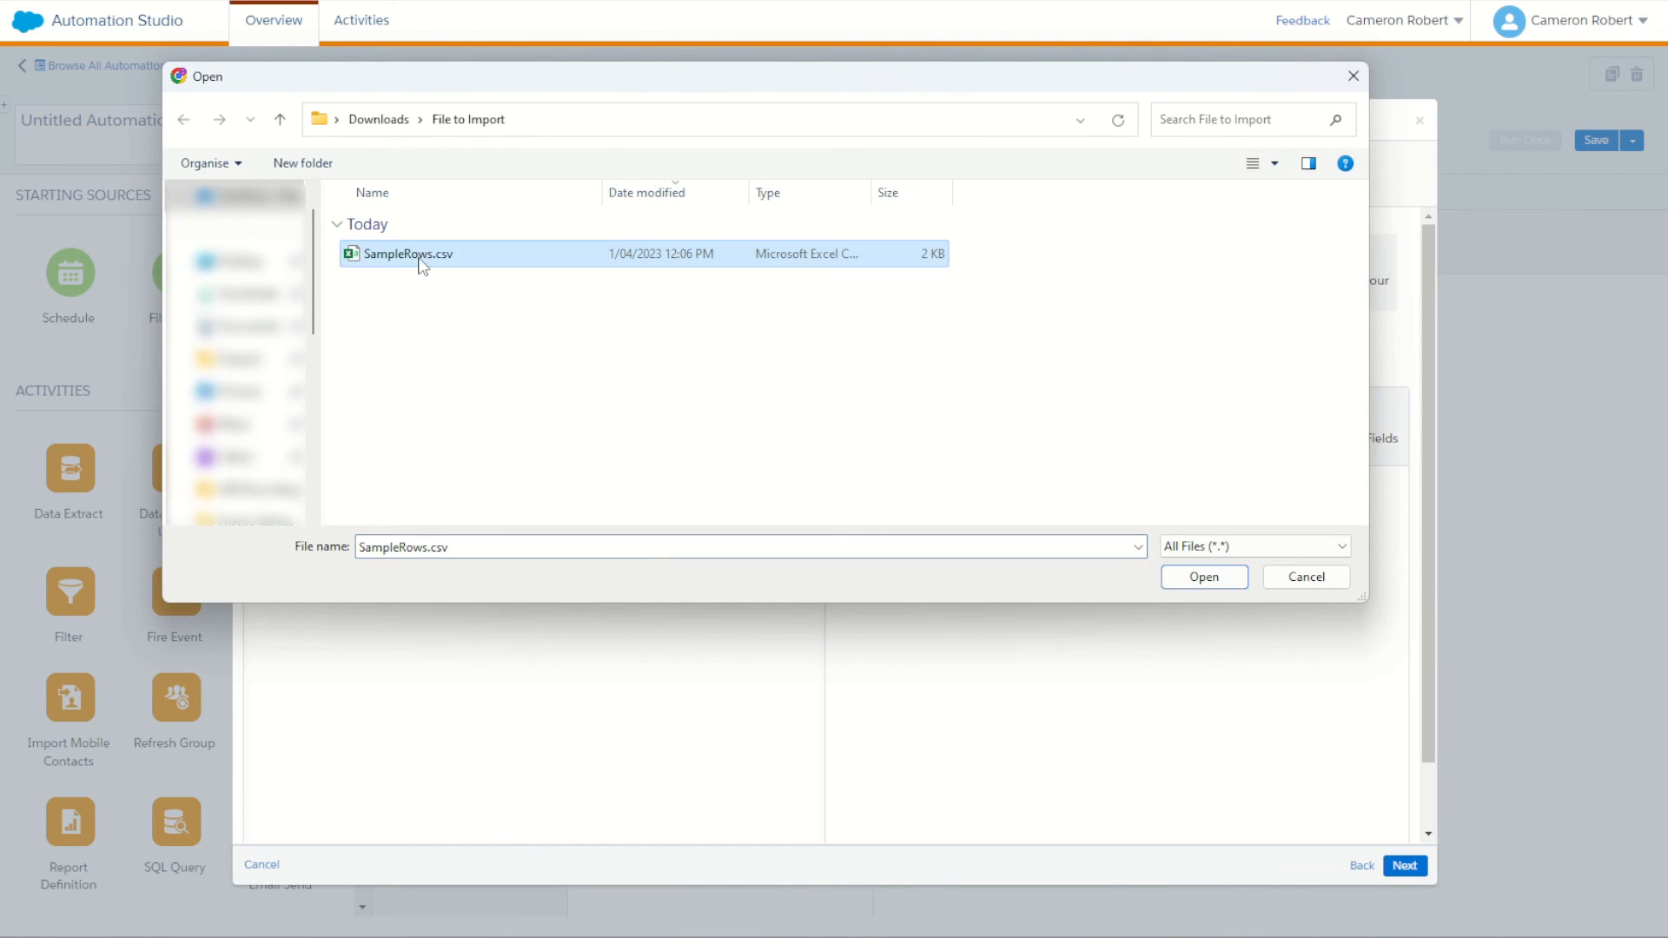
pyautogui.click(1205, 578)
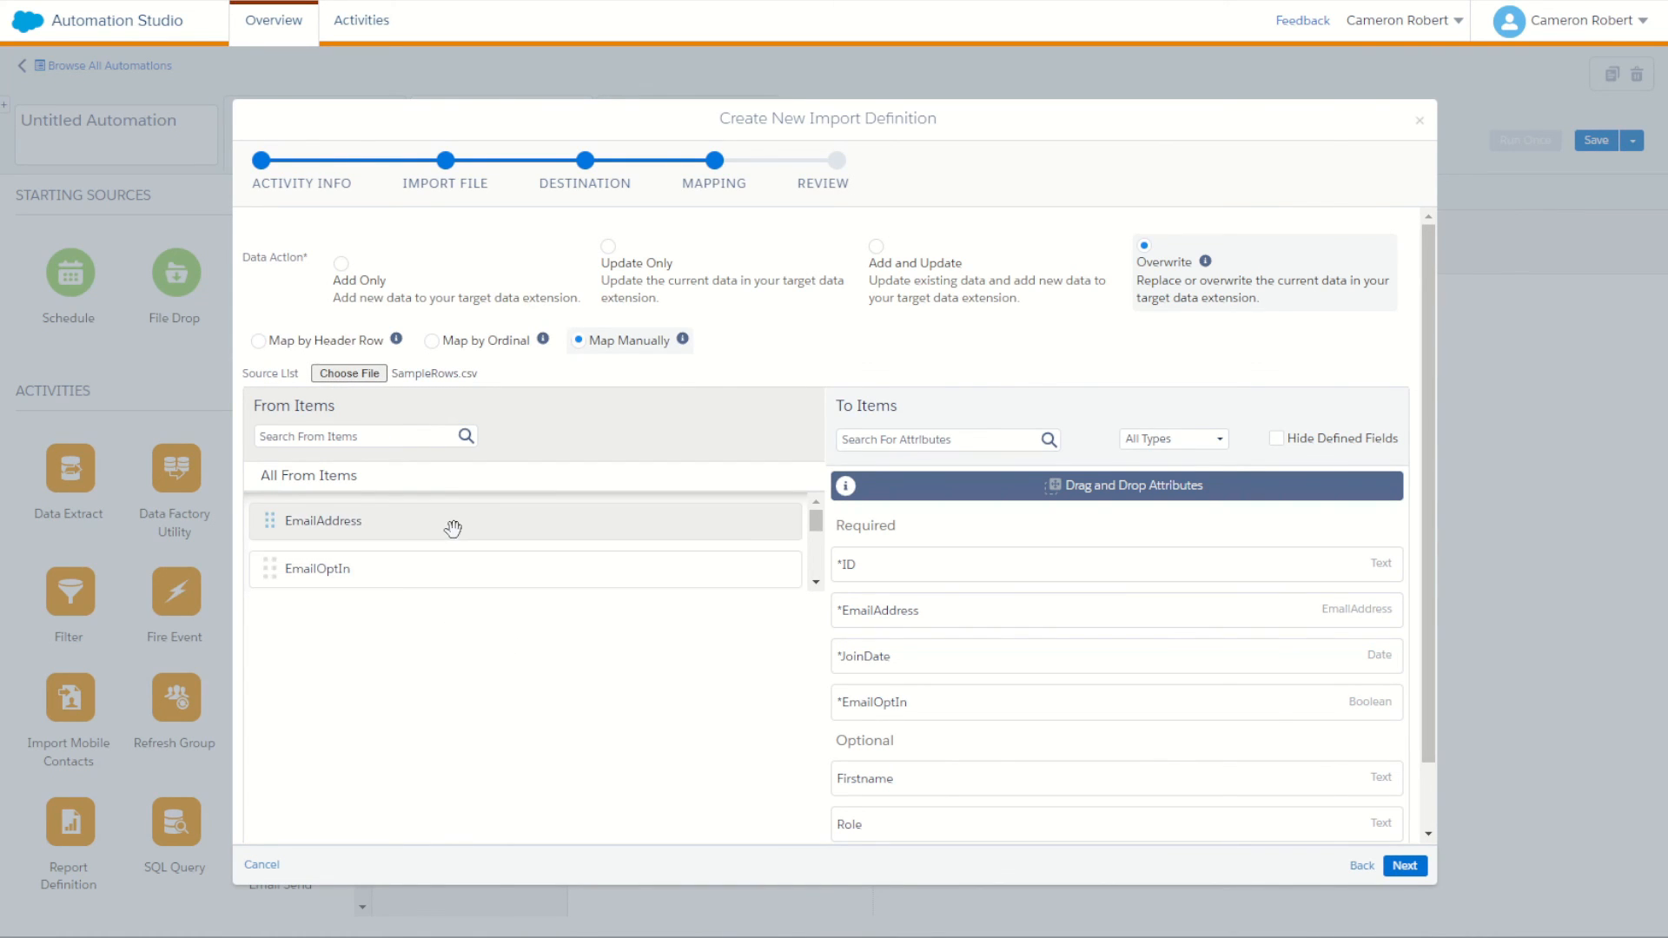
# Map the source columns ID, EmailAddress, JoinDate, EmailOptIn, Firstname and Role to the data extension fields of the same names.
pyautogui.scroll(-1, 487, 552)
pyautogui.scroll(1, 476, 553)
pyautogui.scroll(-1, 473, 553)
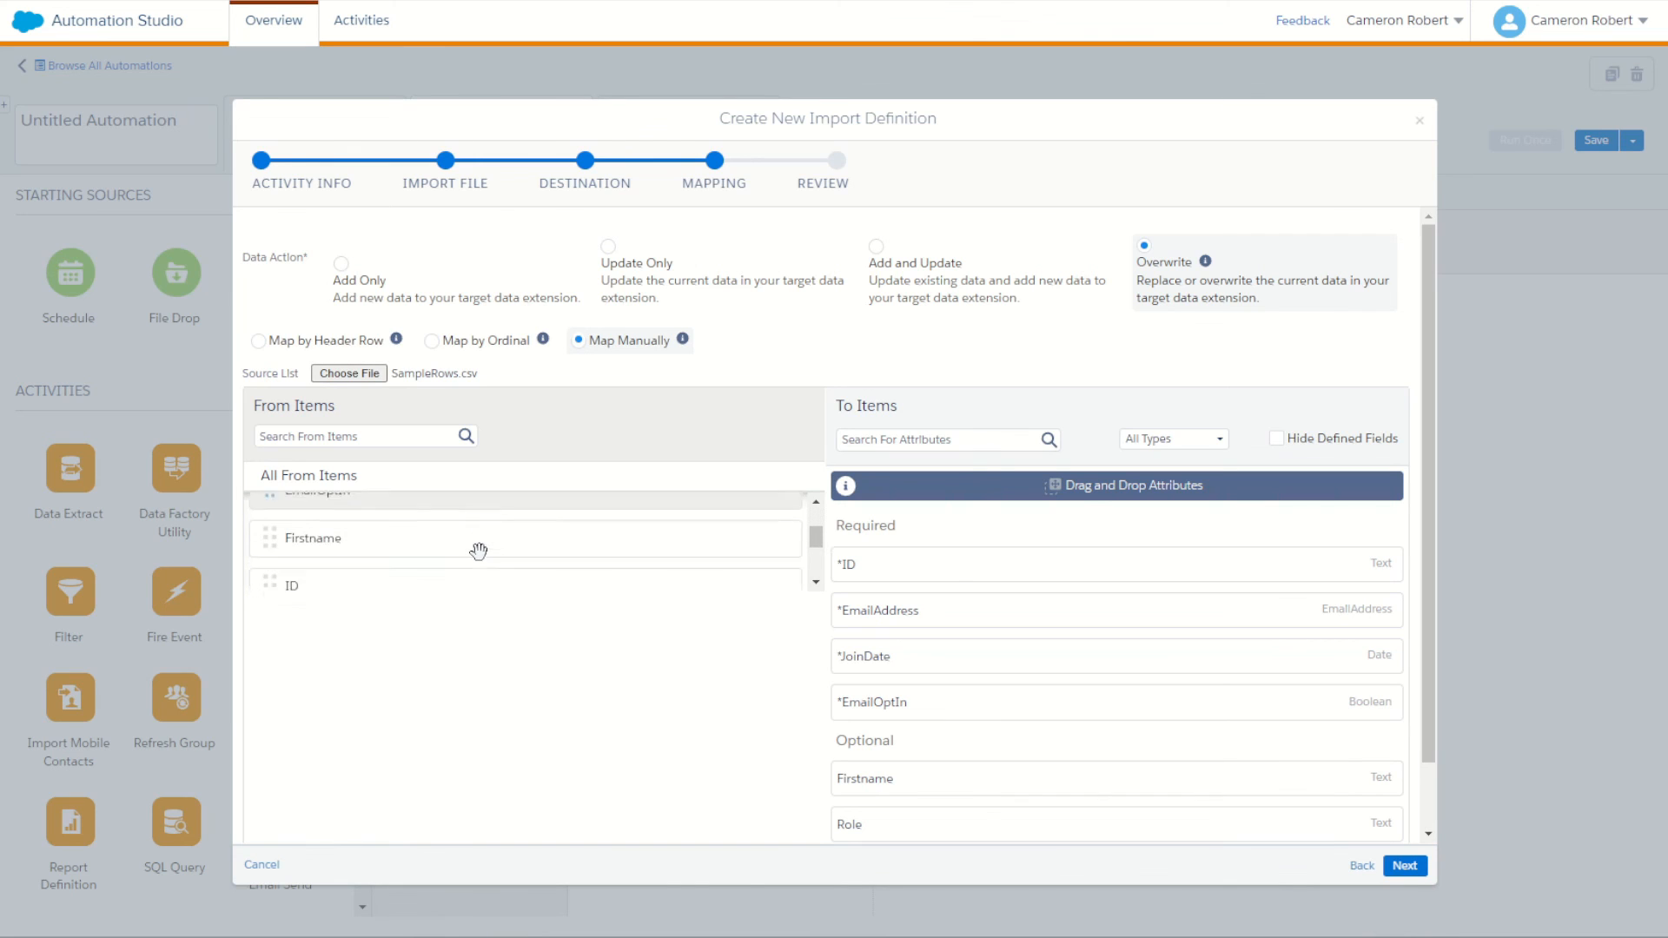
pyautogui.moveTo(525, 564); pyautogui.dragTo(908, 564)
pyautogui.scroll(2, 556, 543)
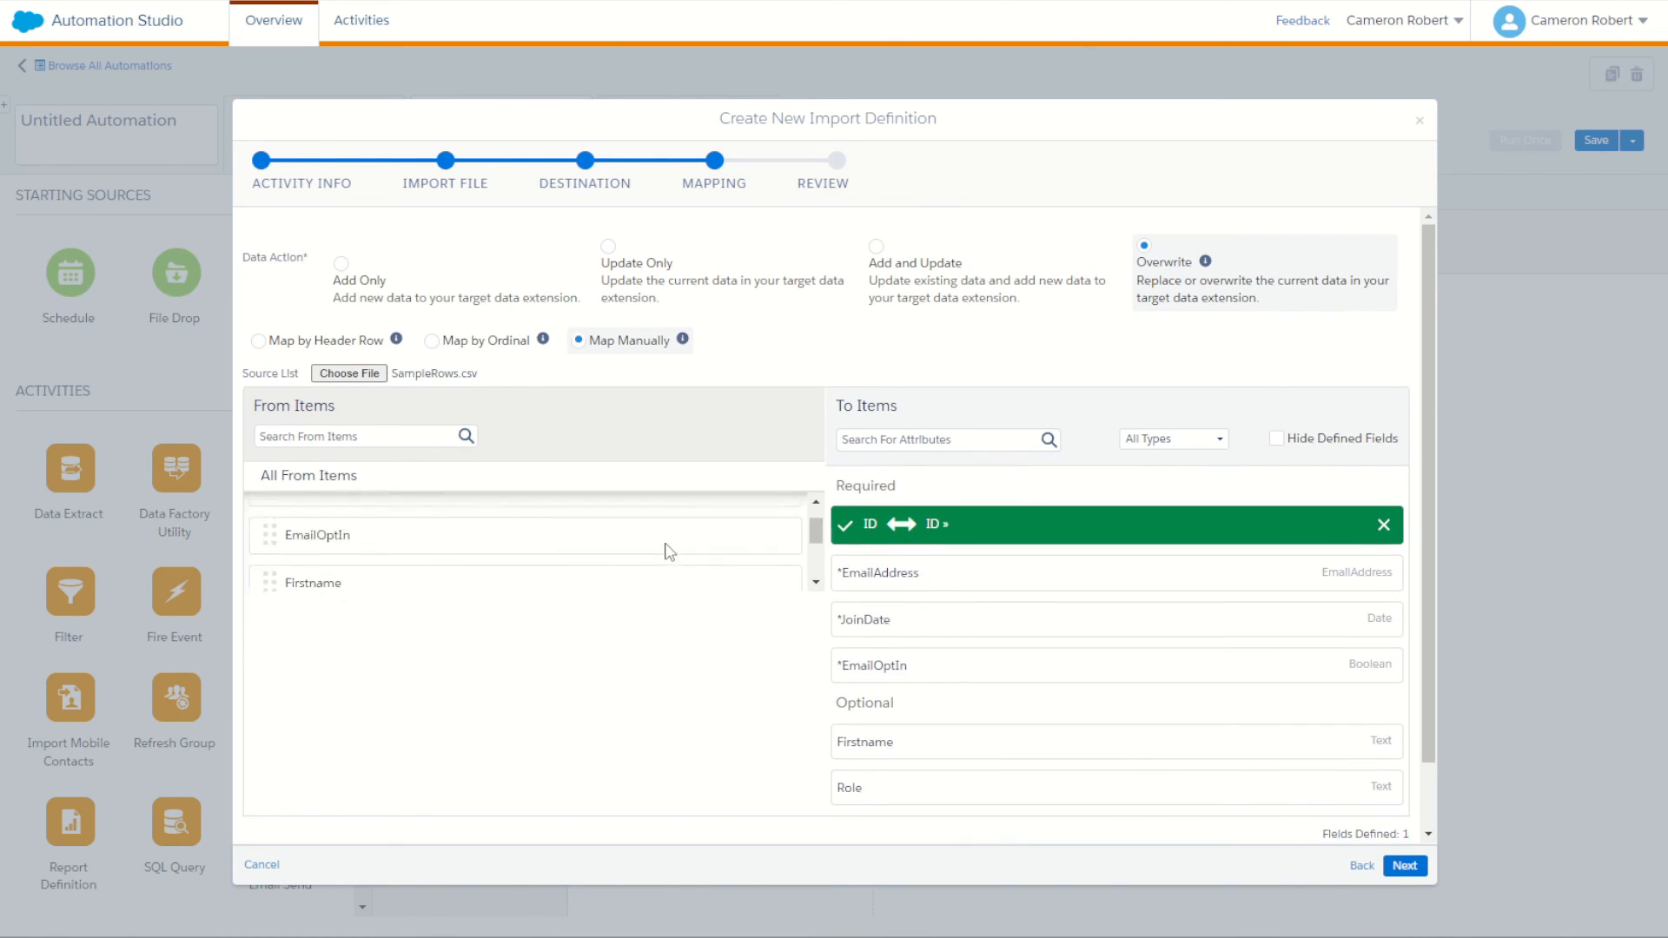
pyautogui.moveTo(518, 524); pyautogui.dragTo(990, 575)
pyautogui.moveTo(636, 522); pyautogui.dragTo(990, 687)
pyautogui.moveTo(421, 552); pyautogui.dragTo(899, 624)
pyautogui.moveTo(458, 529); pyautogui.dragTo(769, 752)
pyautogui.moveTo(435, 521); pyautogui.dragTo(845, 783)
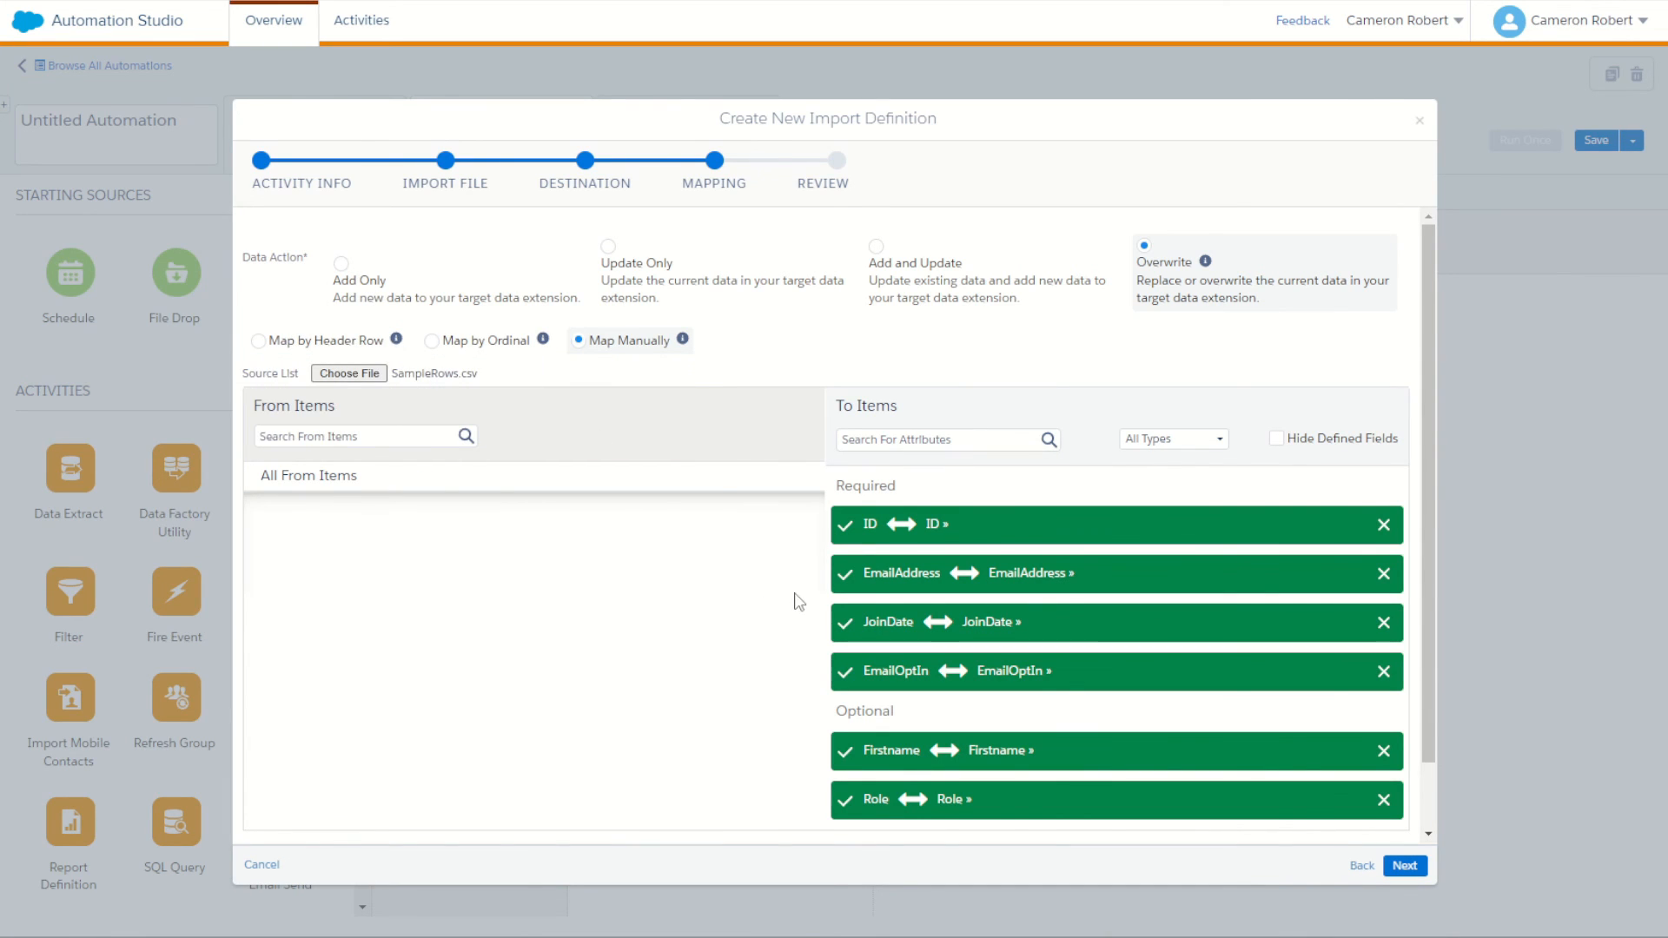
# Check the field mapping, review the import definition's summary and finish creating it.
pyautogui.scroll(-2, 903, 766)
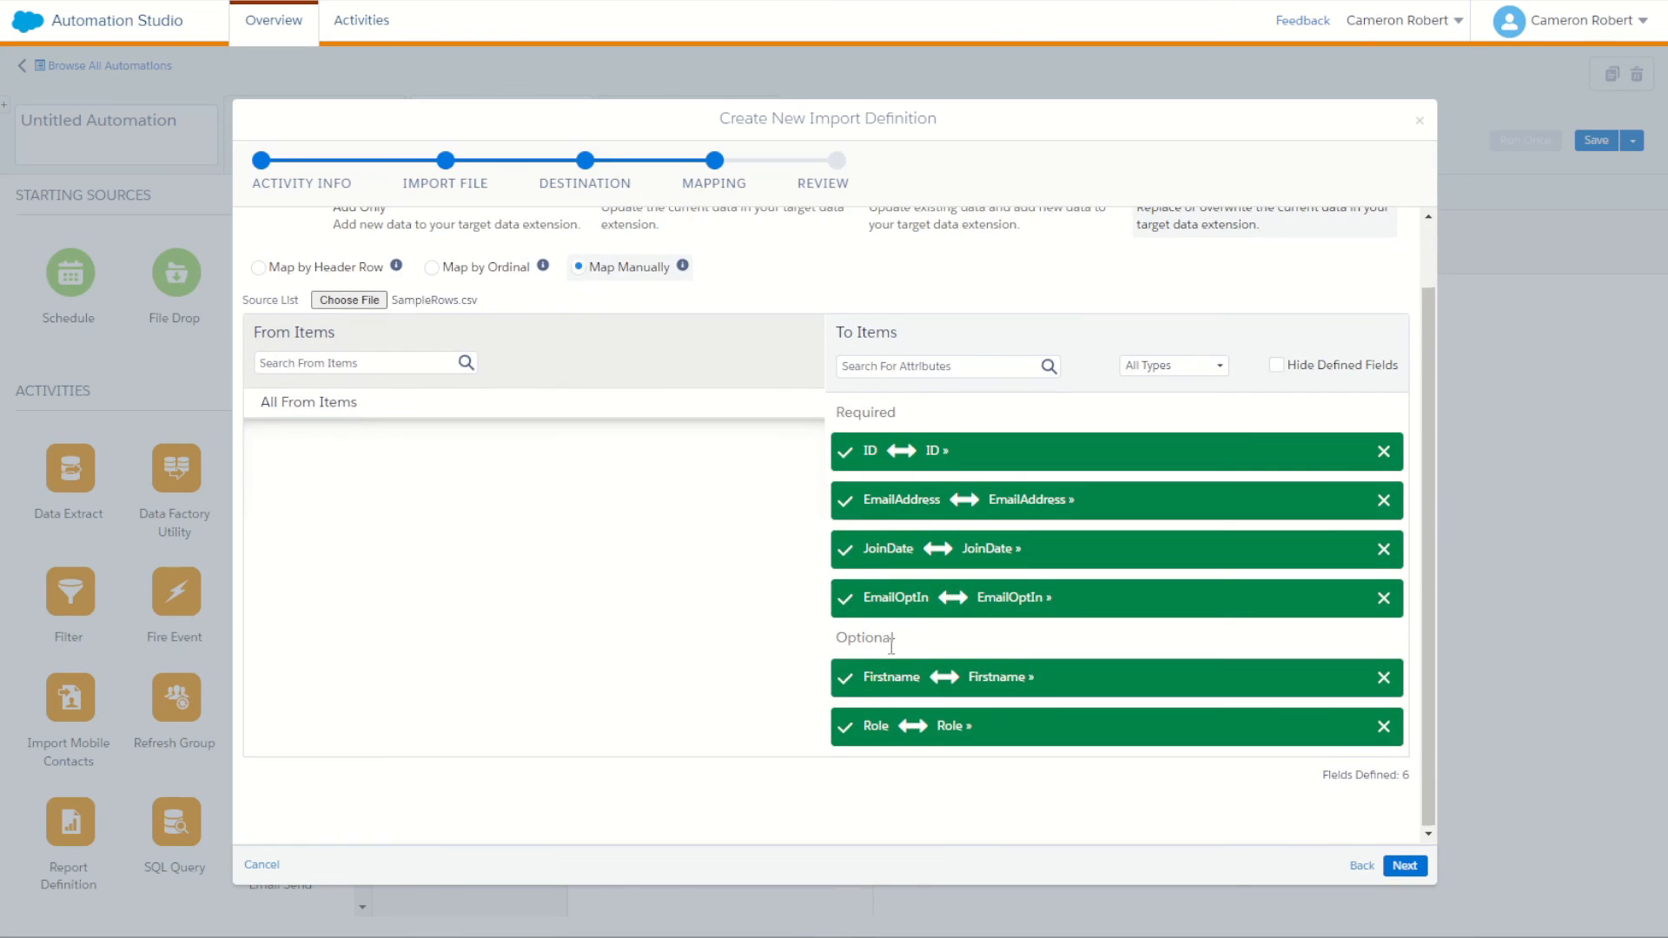
pyautogui.scroll(2, 891, 645)
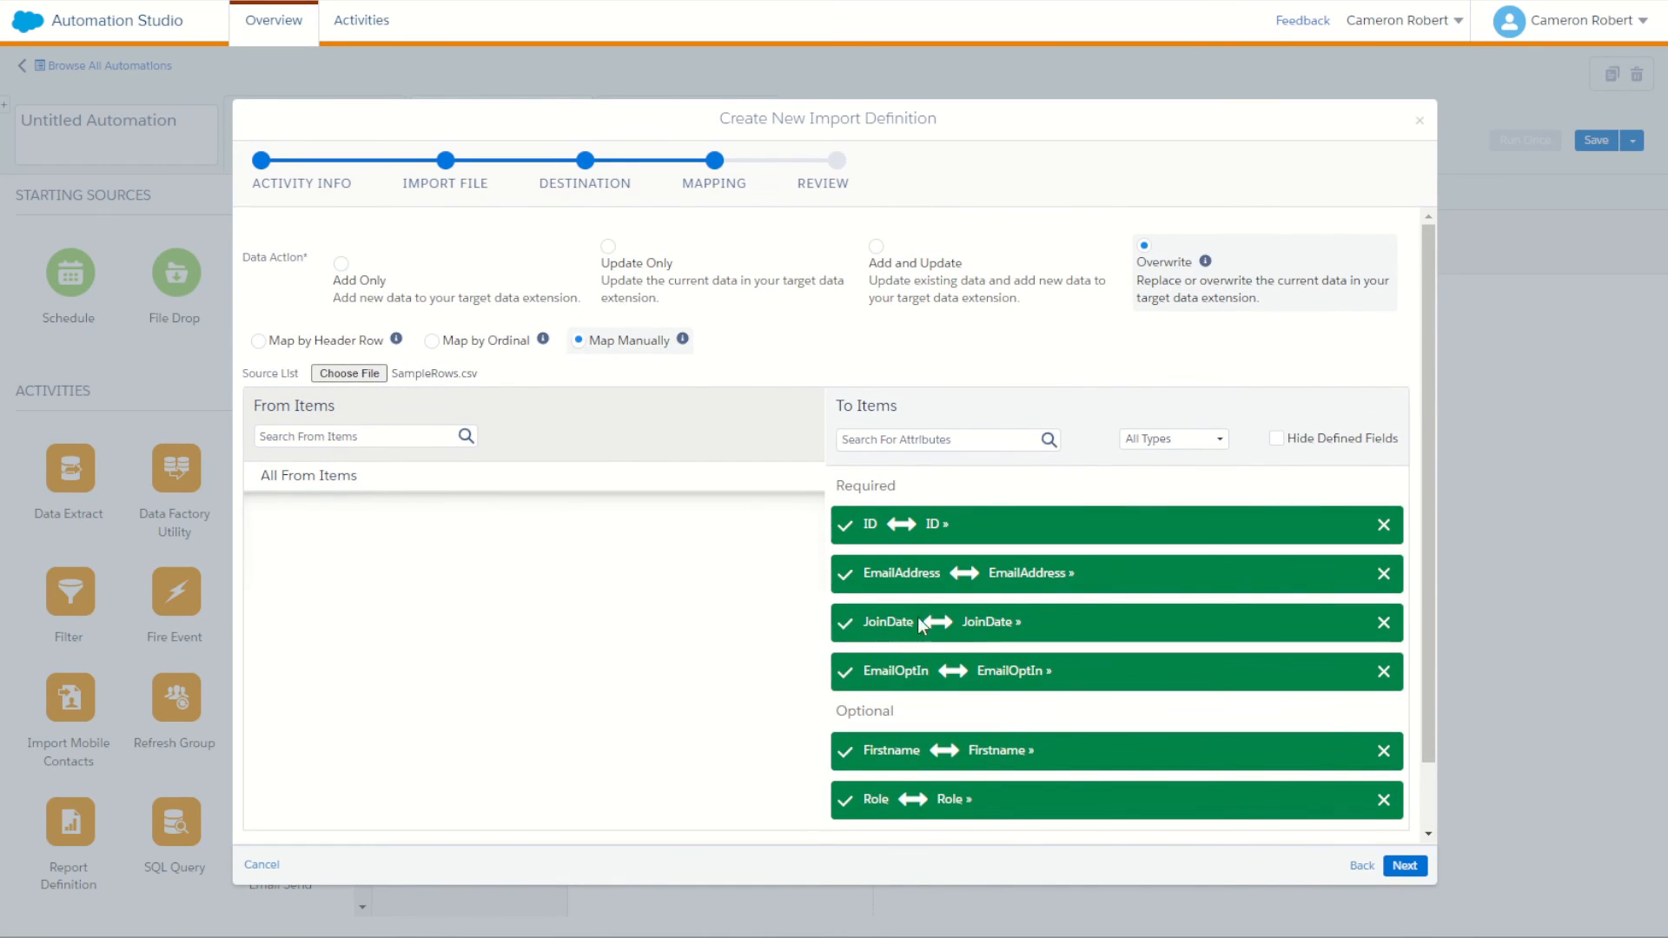
pyautogui.click(1404, 866)
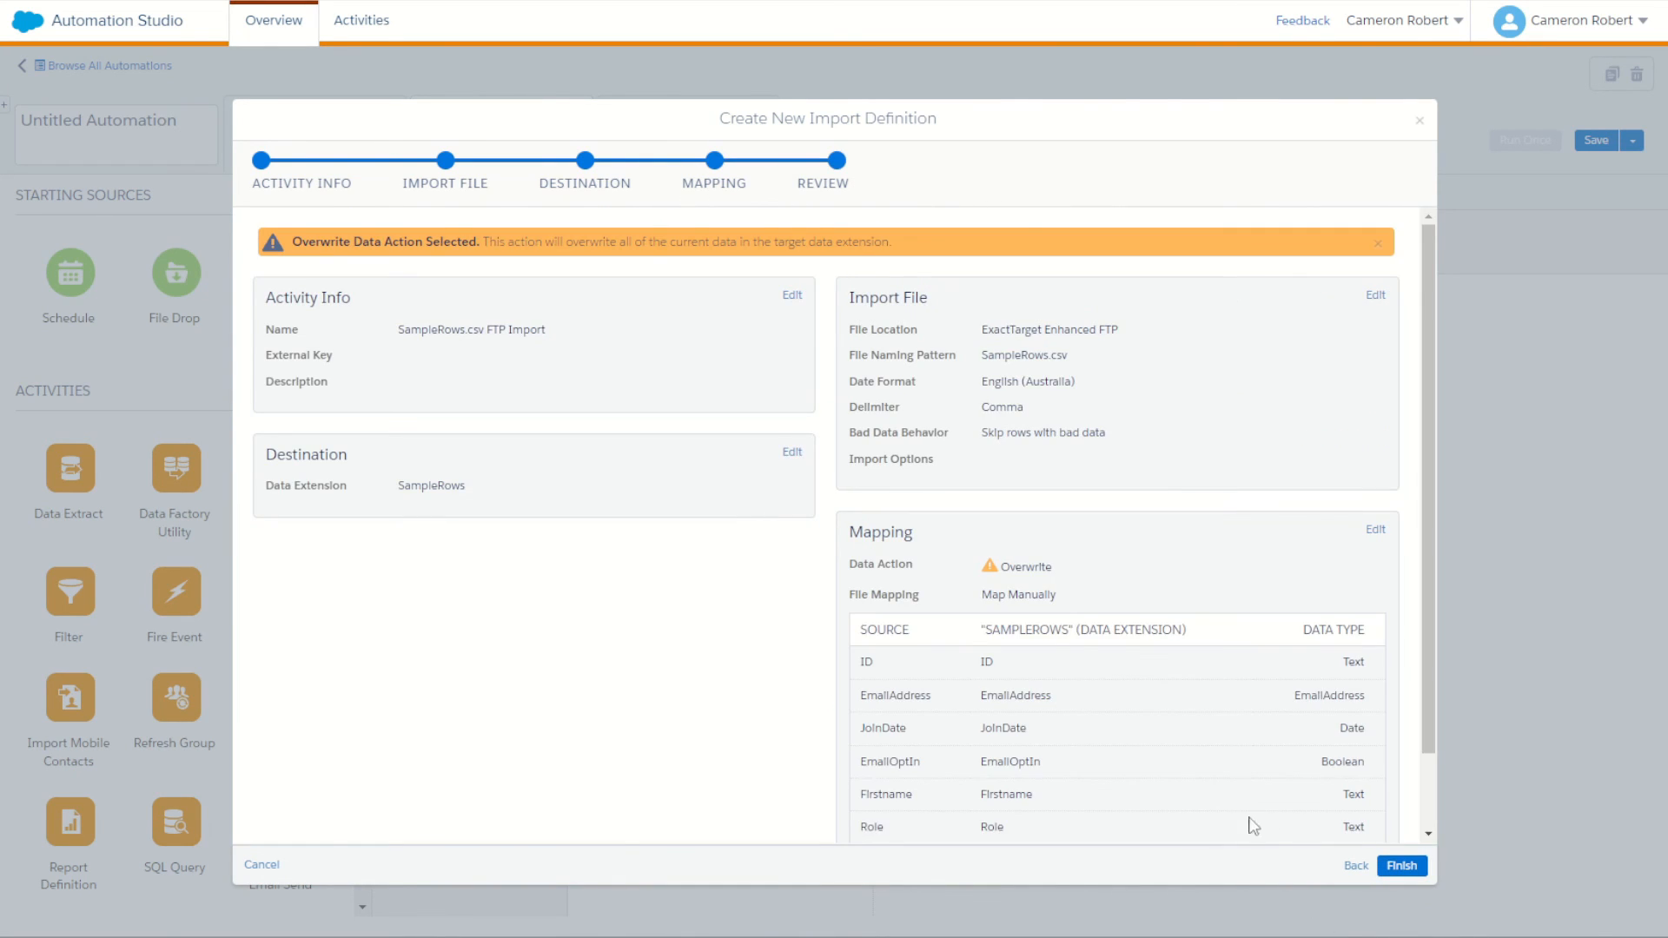
pyautogui.scroll(-2, 1028, 764)
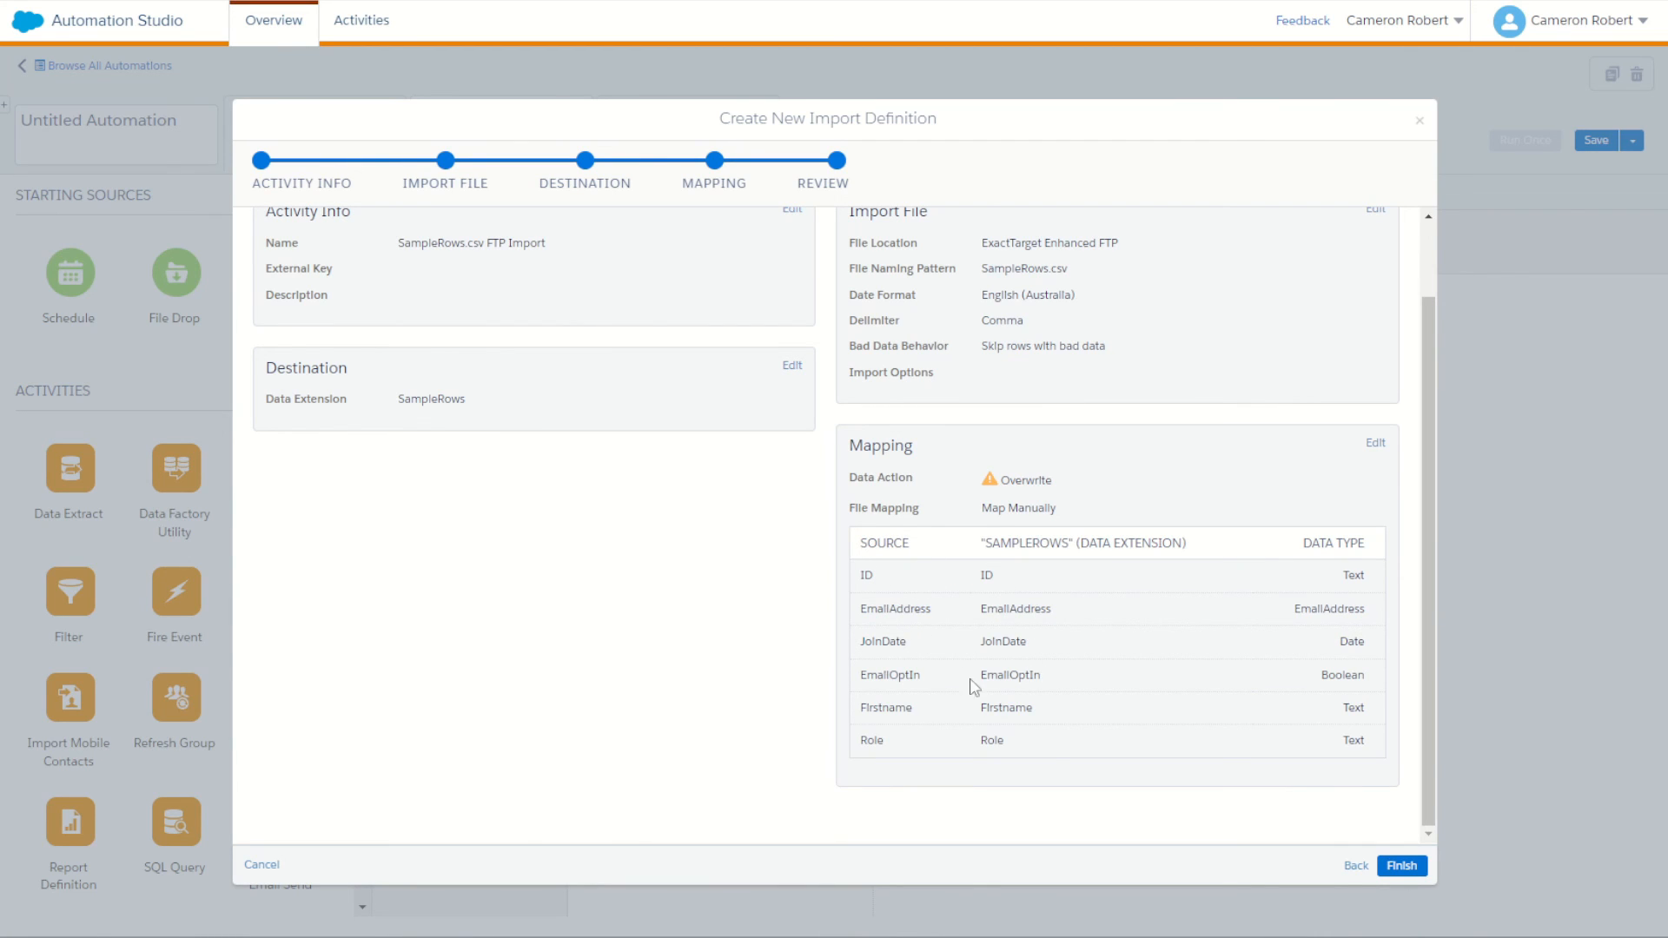
pyautogui.scroll(2, 907, 624)
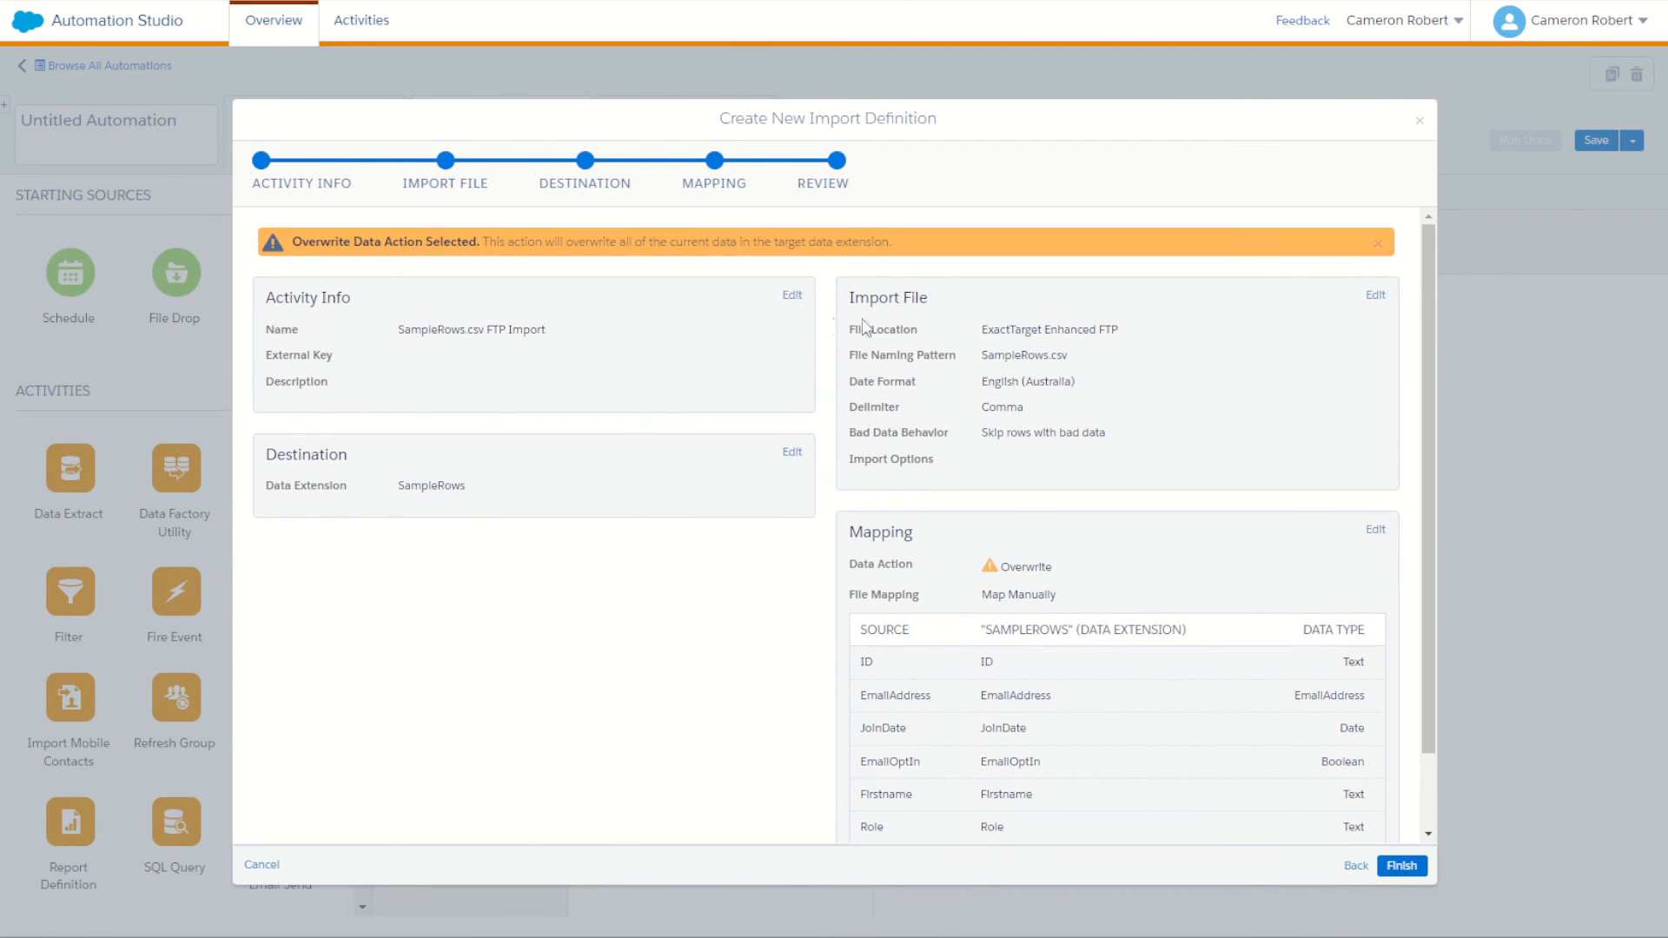
pyautogui.click(1399, 864)
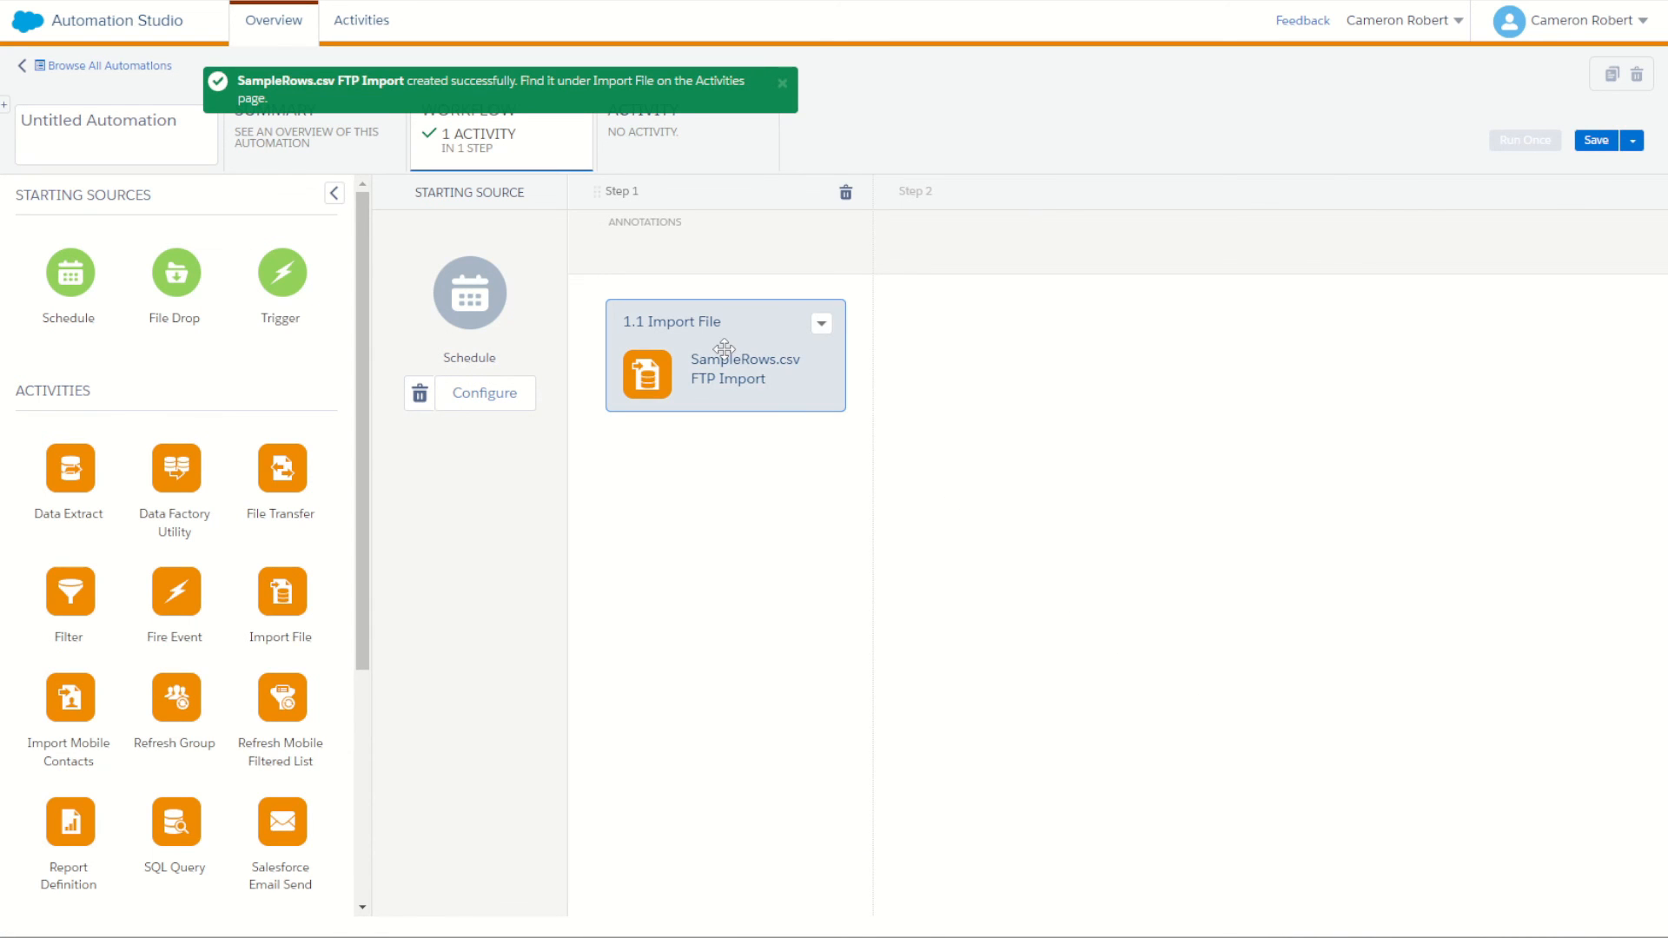
pyautogui.click(782, 83)
# Name the automation SampleRows Import Automation and save it.
pyautogui.click(152, 132)
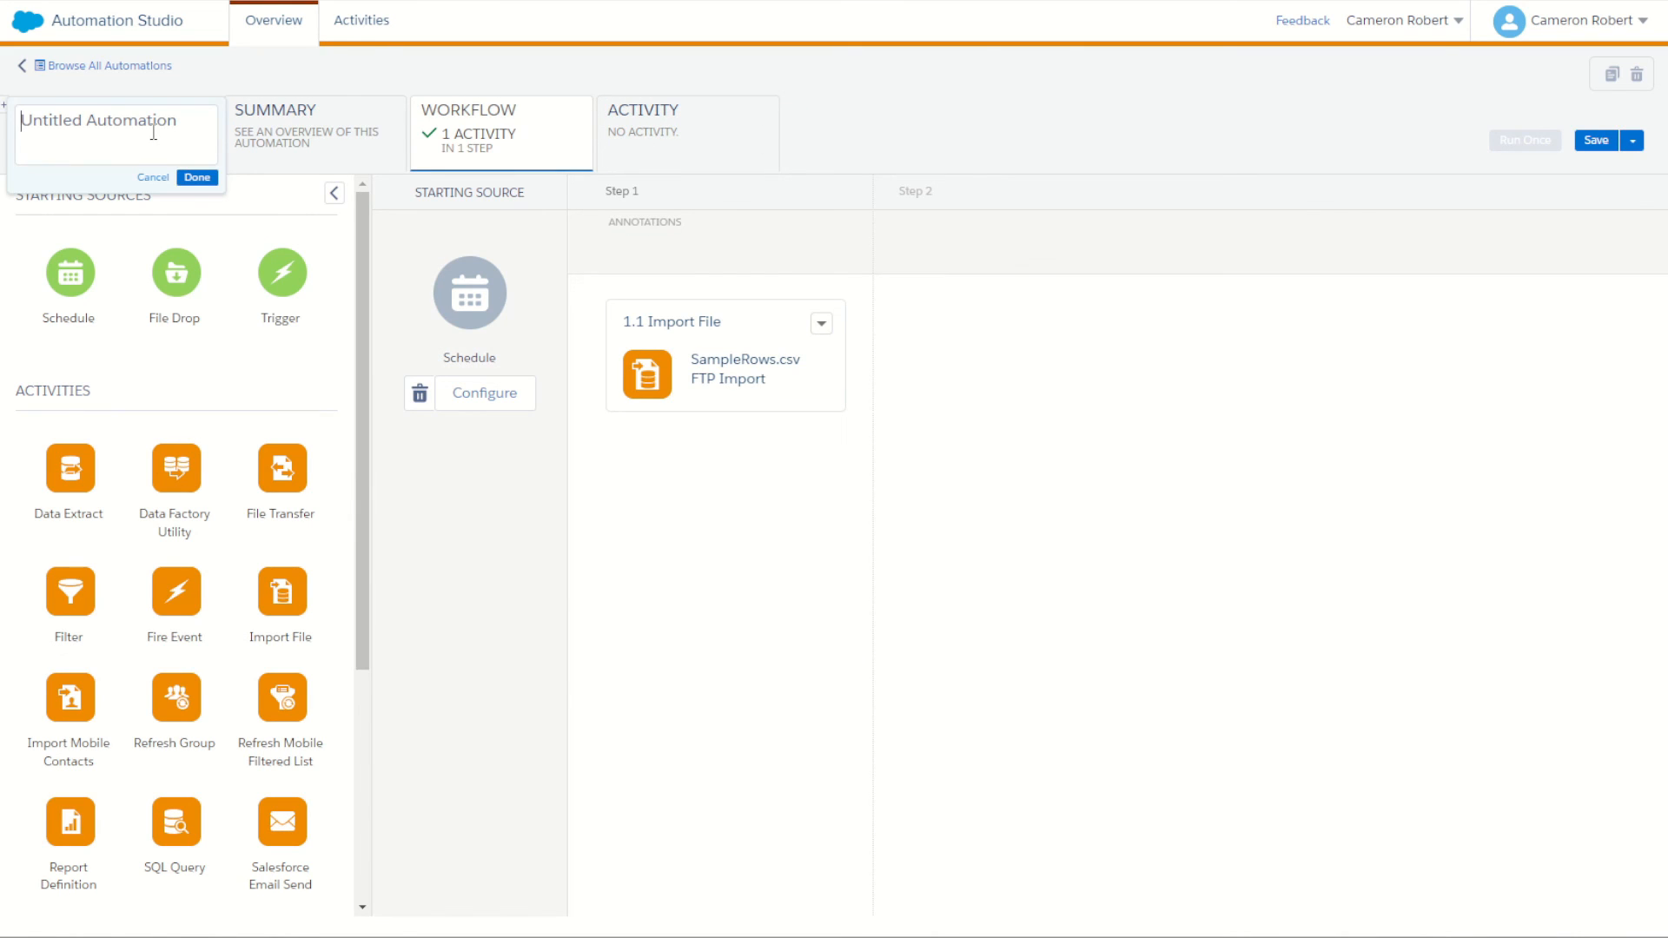
pyautogui.write('SampleRows Automation')
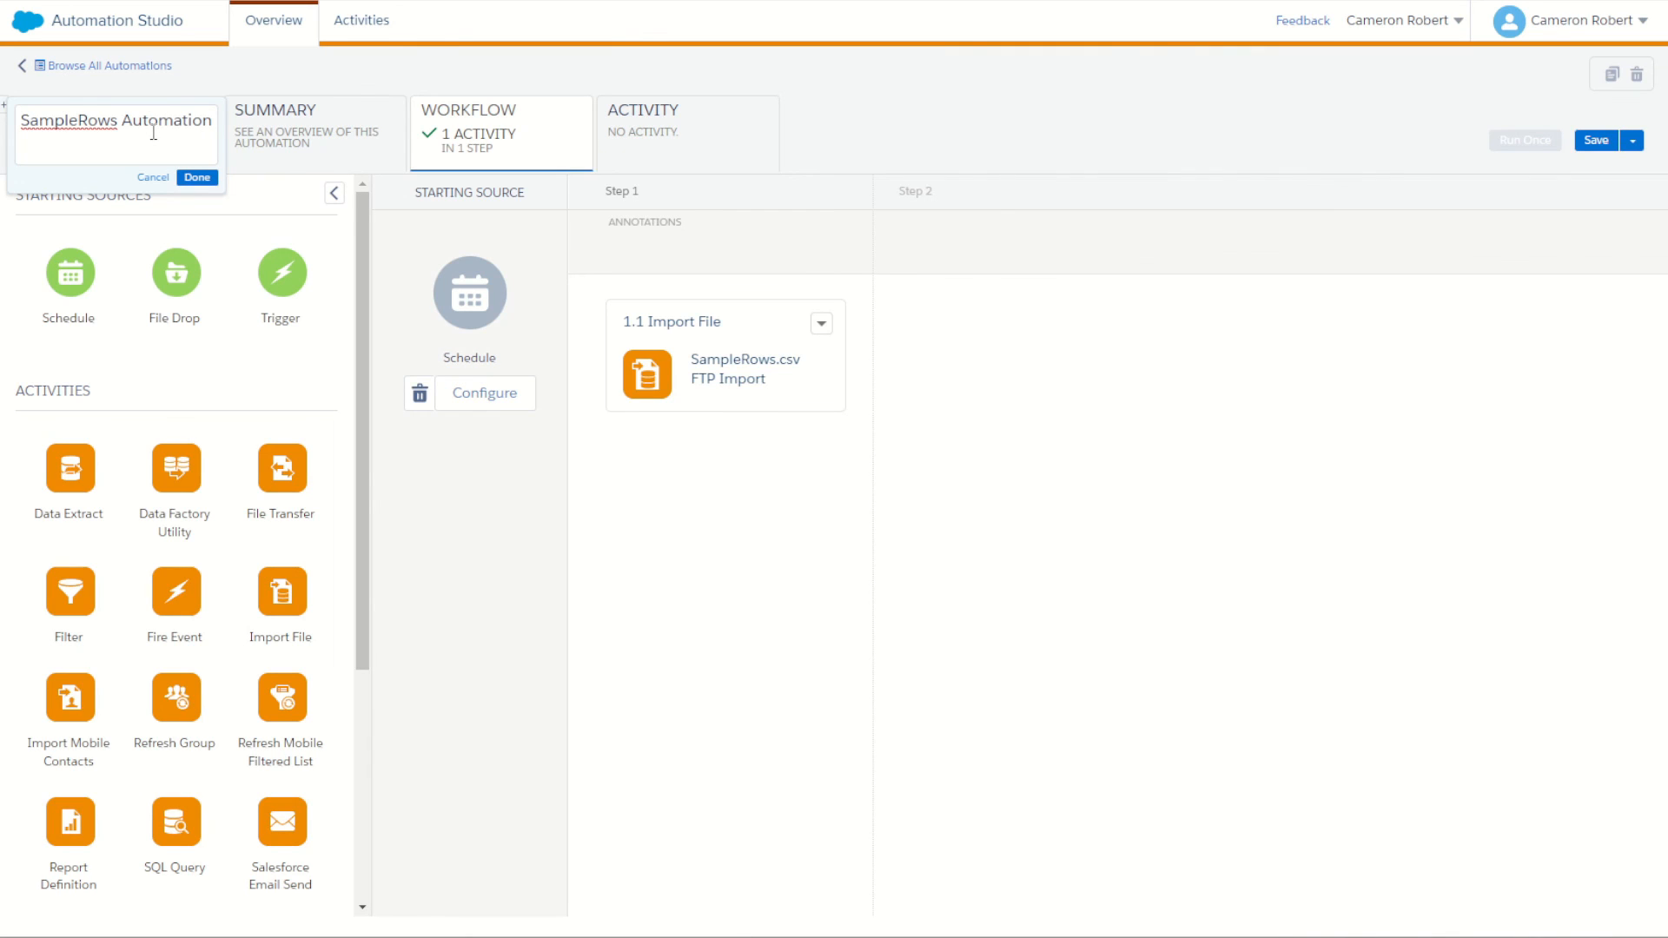
pyautogui.click(122, 122)
pyautogui.write('Import')
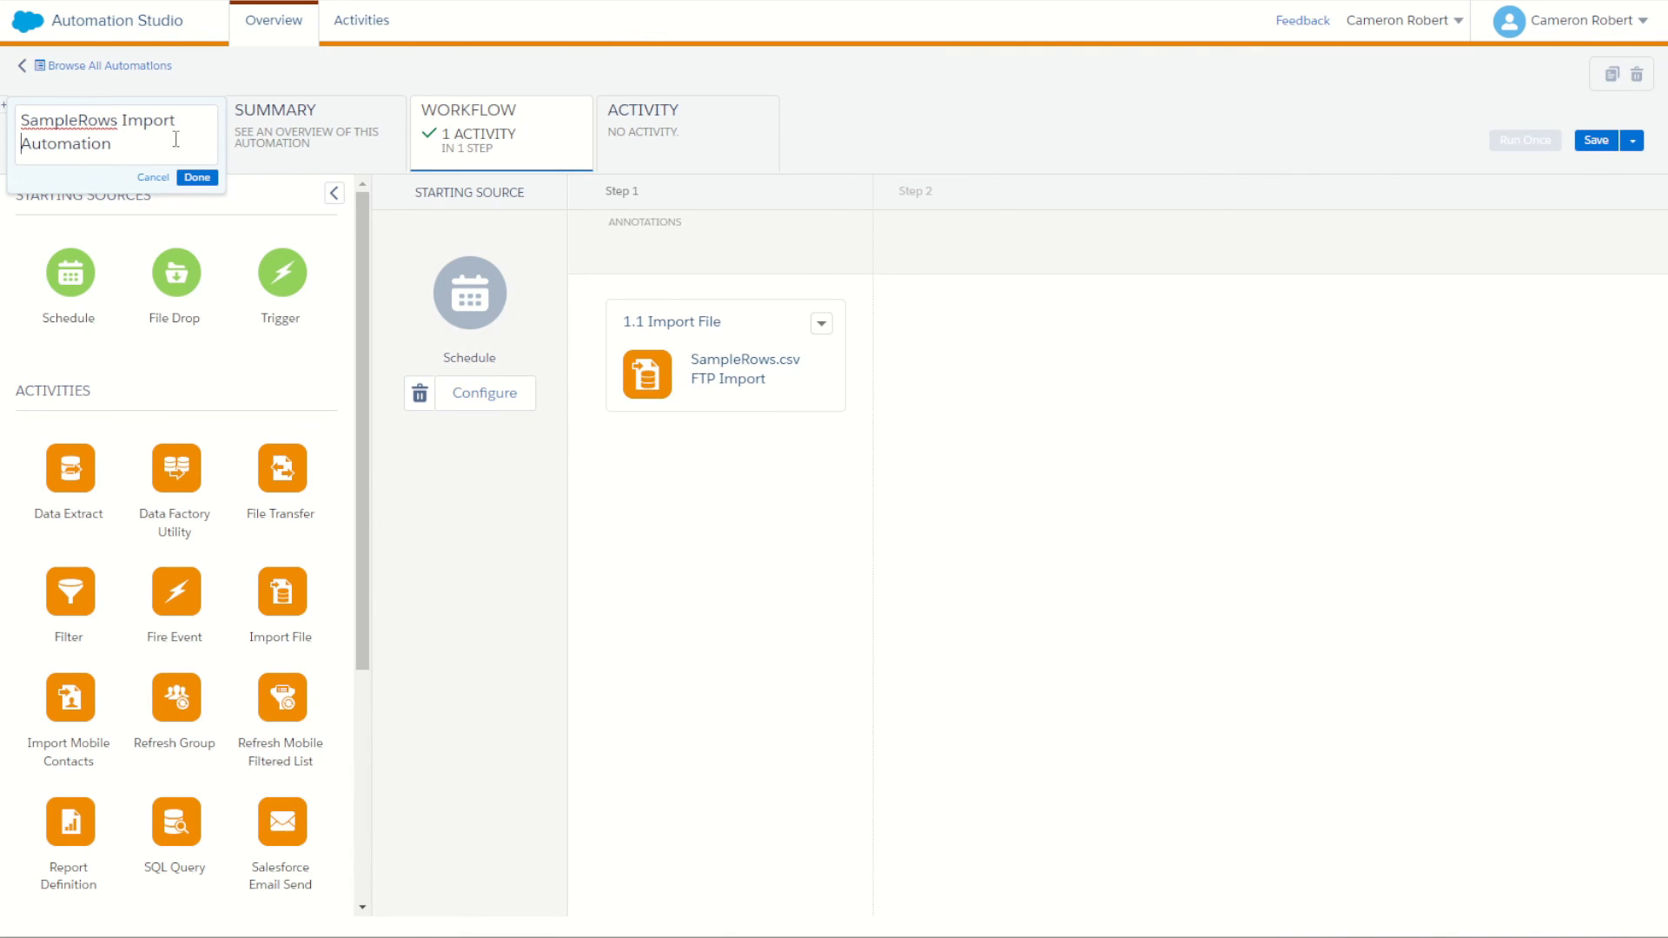
pyautogui.click(198, 177)
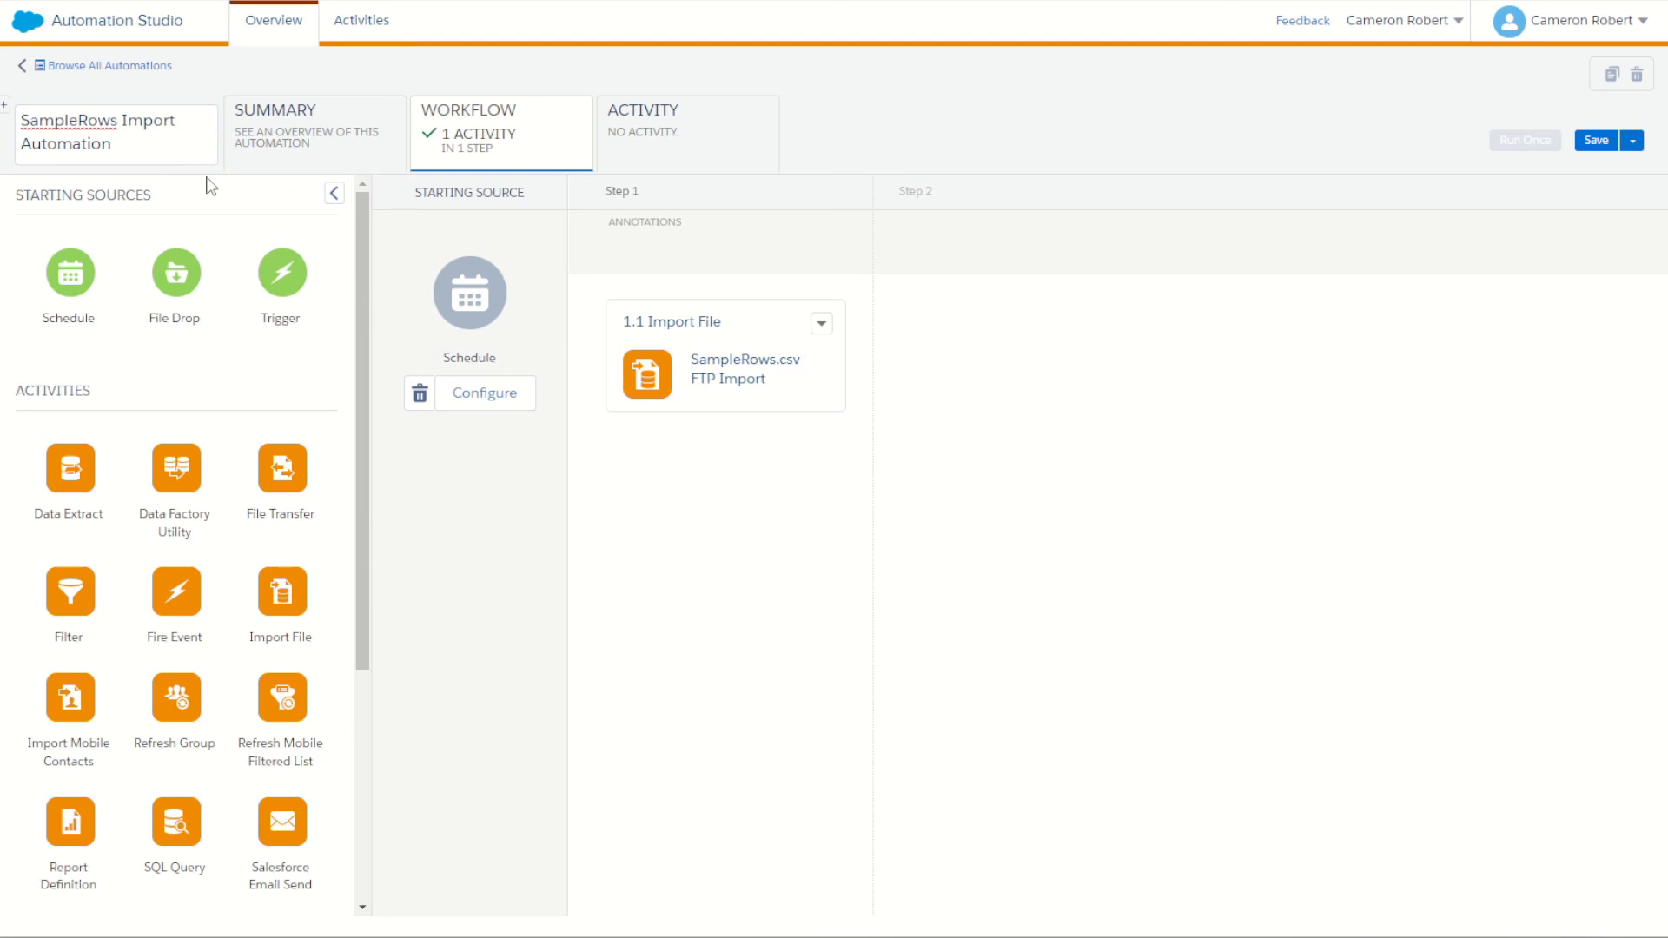
pyautogui.click(1575, 142)
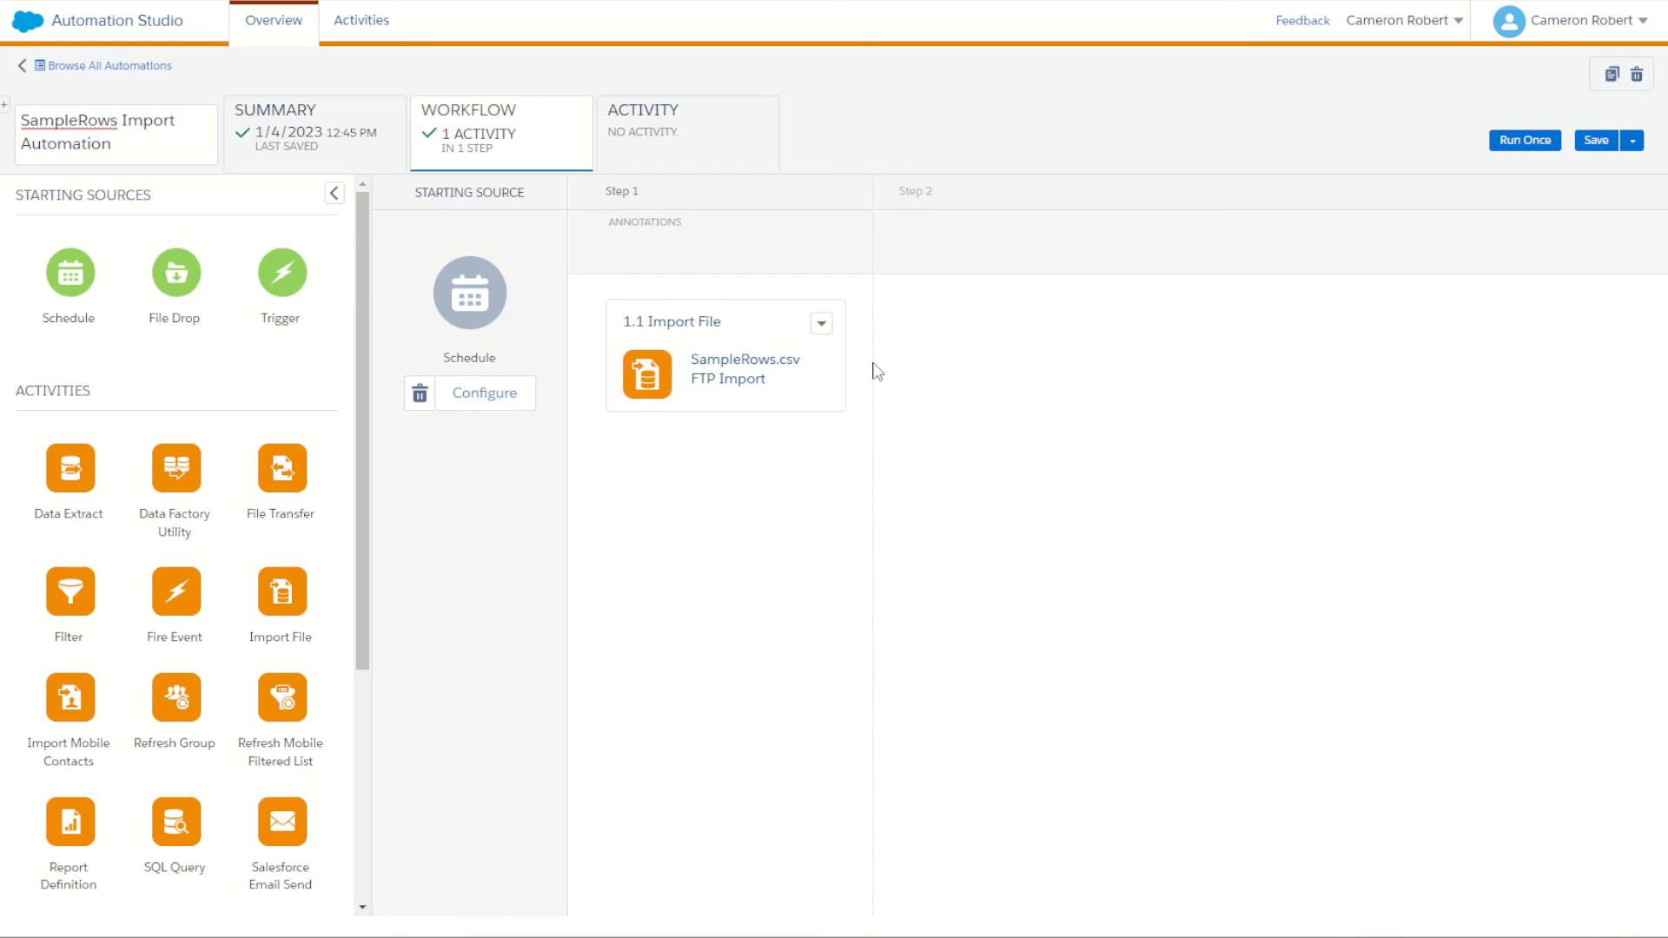
# Run the automation once with the SampleRows.csv FTP Import activity selected.
pyautogui.click(1518, 144)
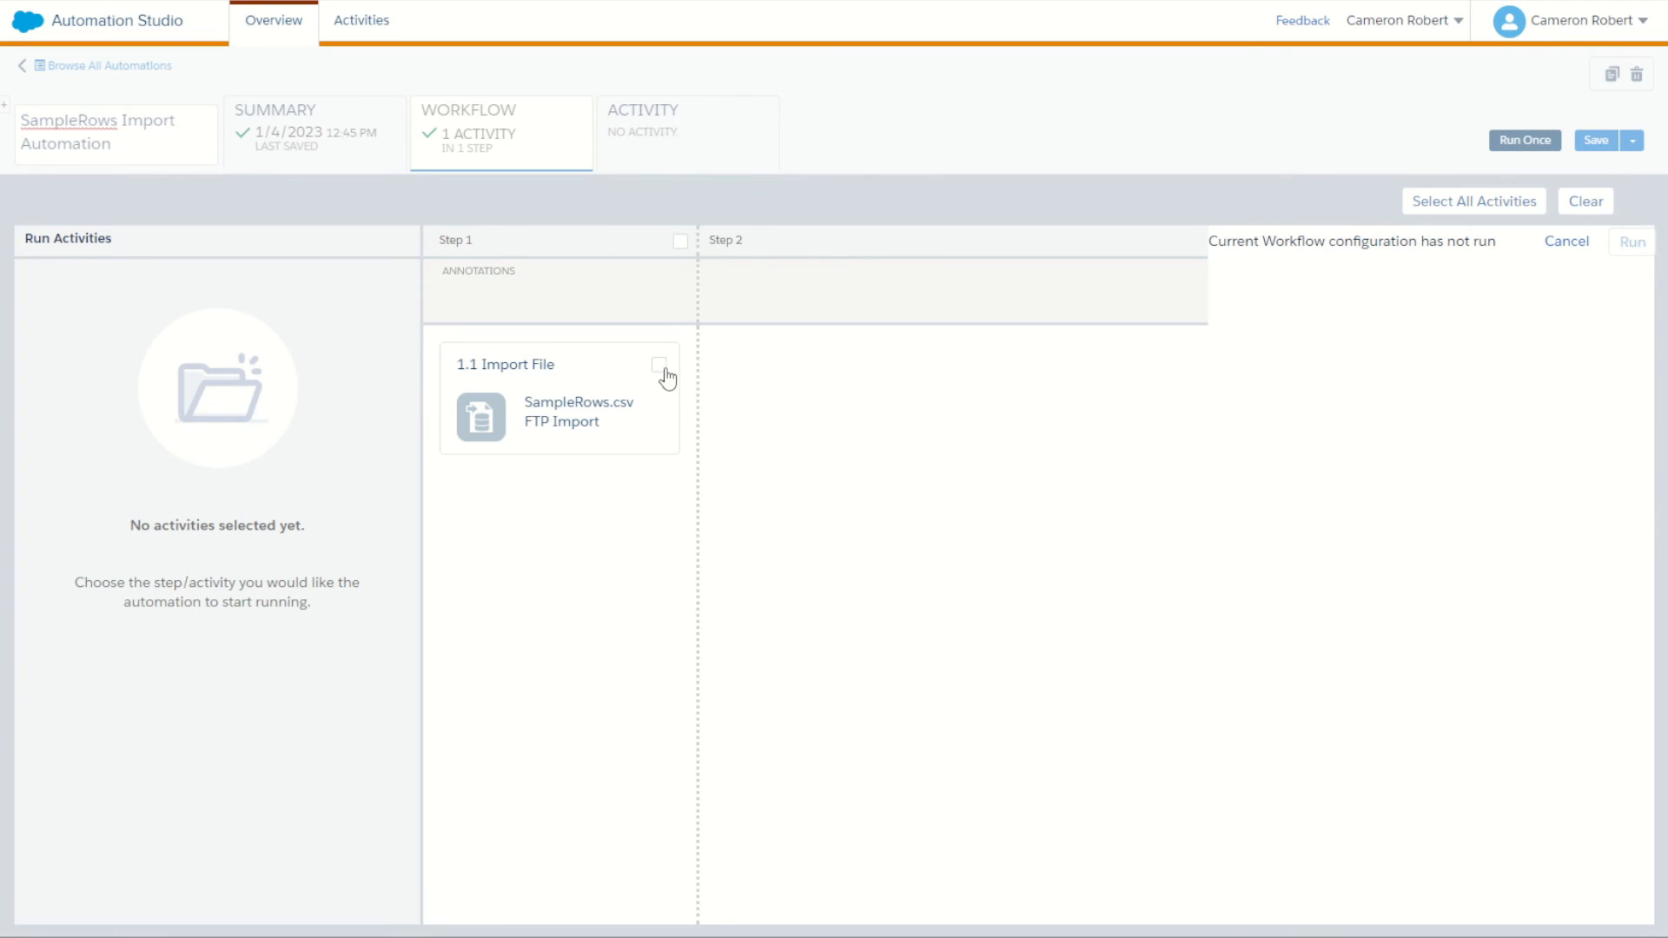
pyautogui.click(659, 365)
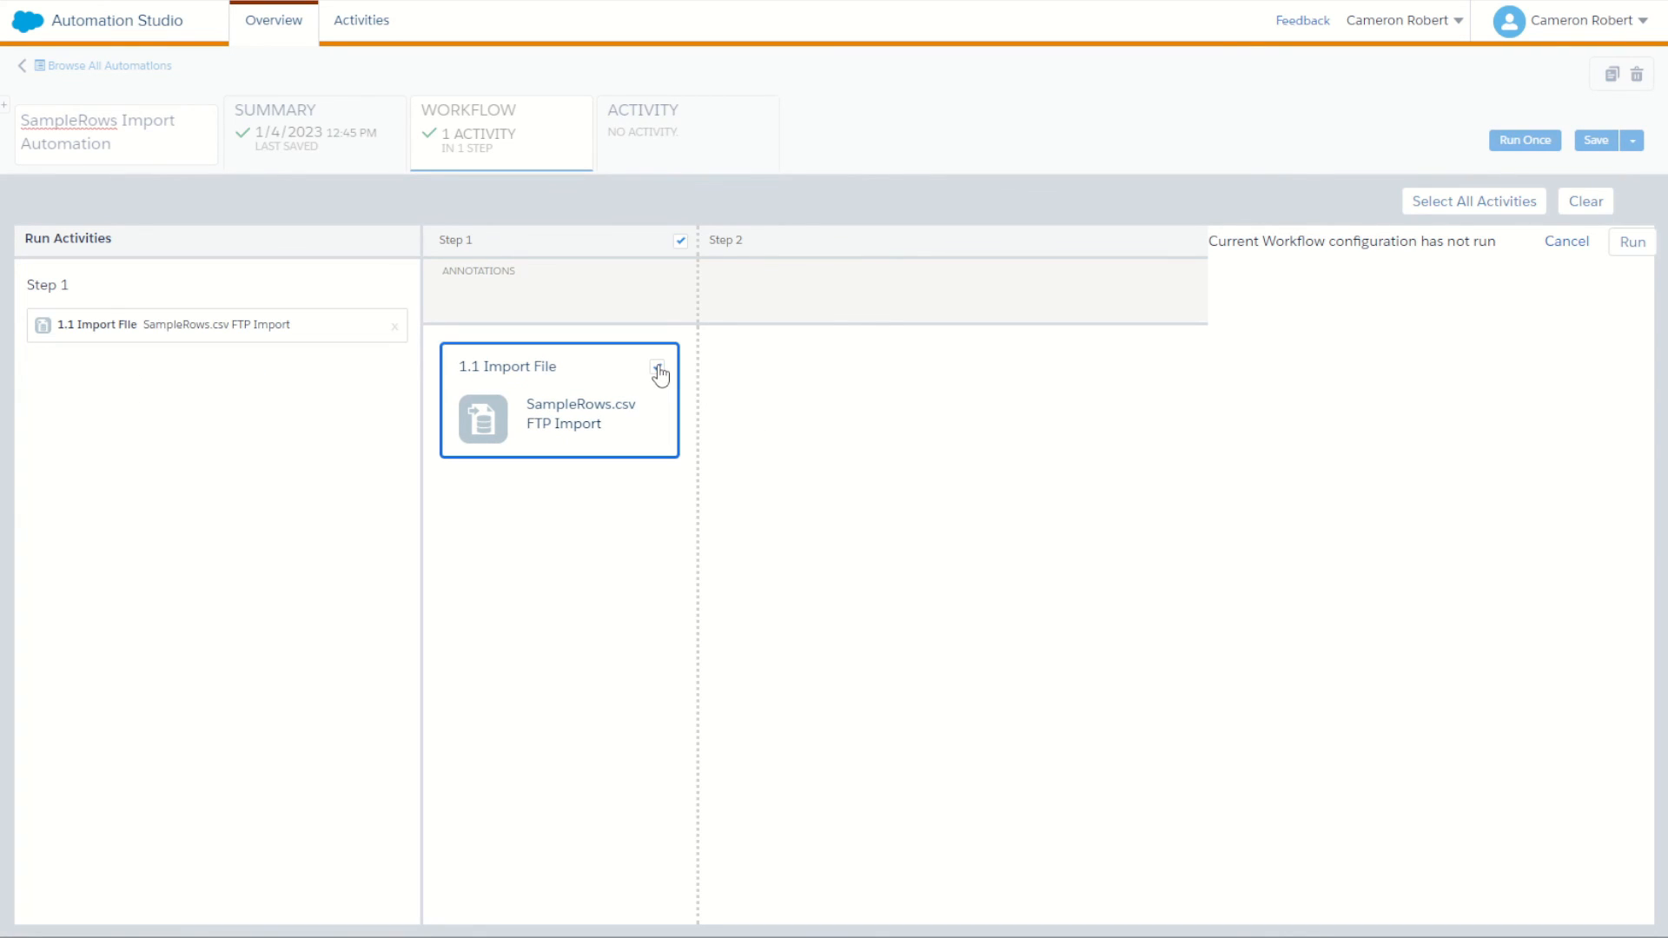
pyautogui.click(1629, 243)
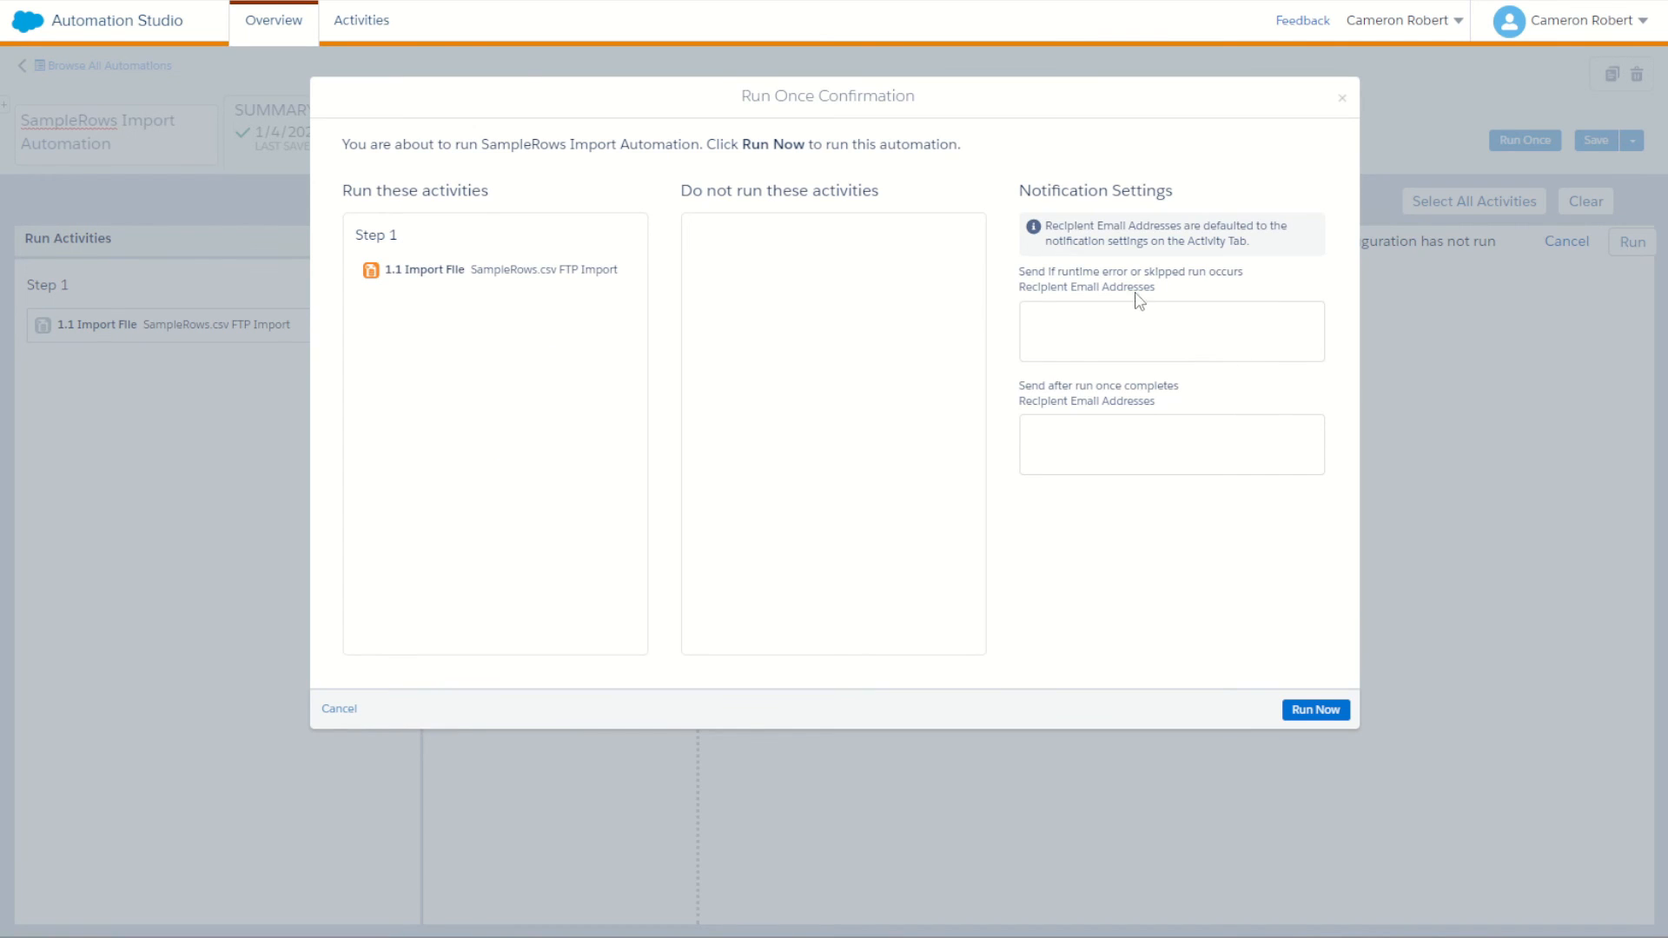
pyautogui.click(1315, 712)
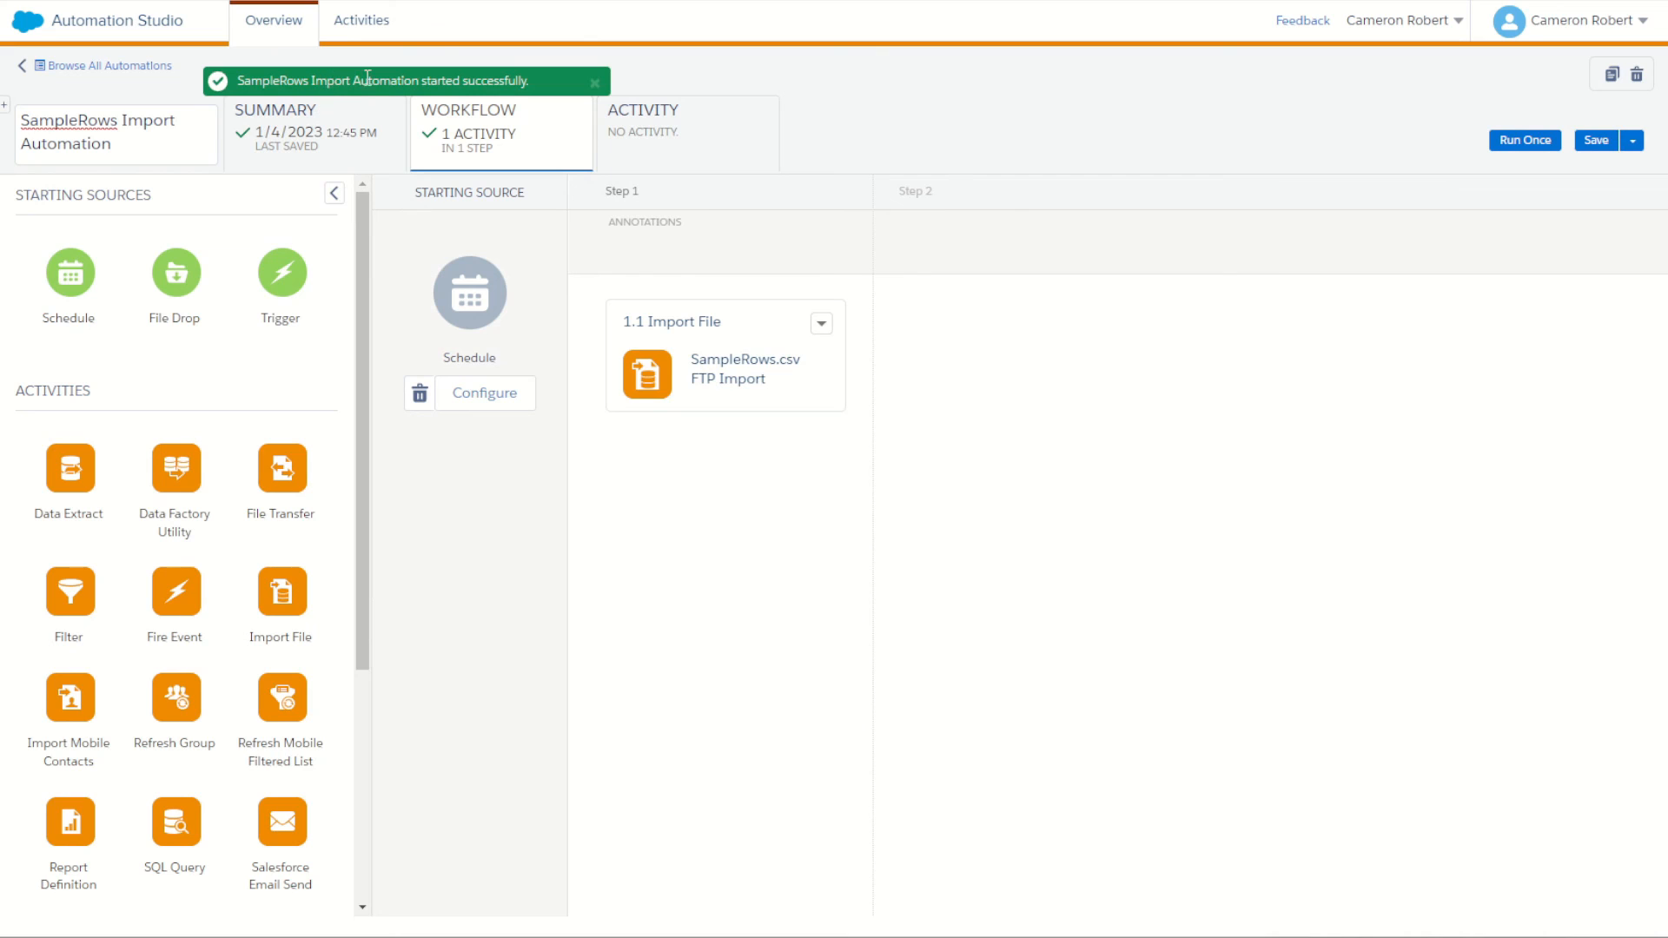
# Check the automation's run log, refreshing it and viewing the import activity's status.
pyautogui.click(640, 137)
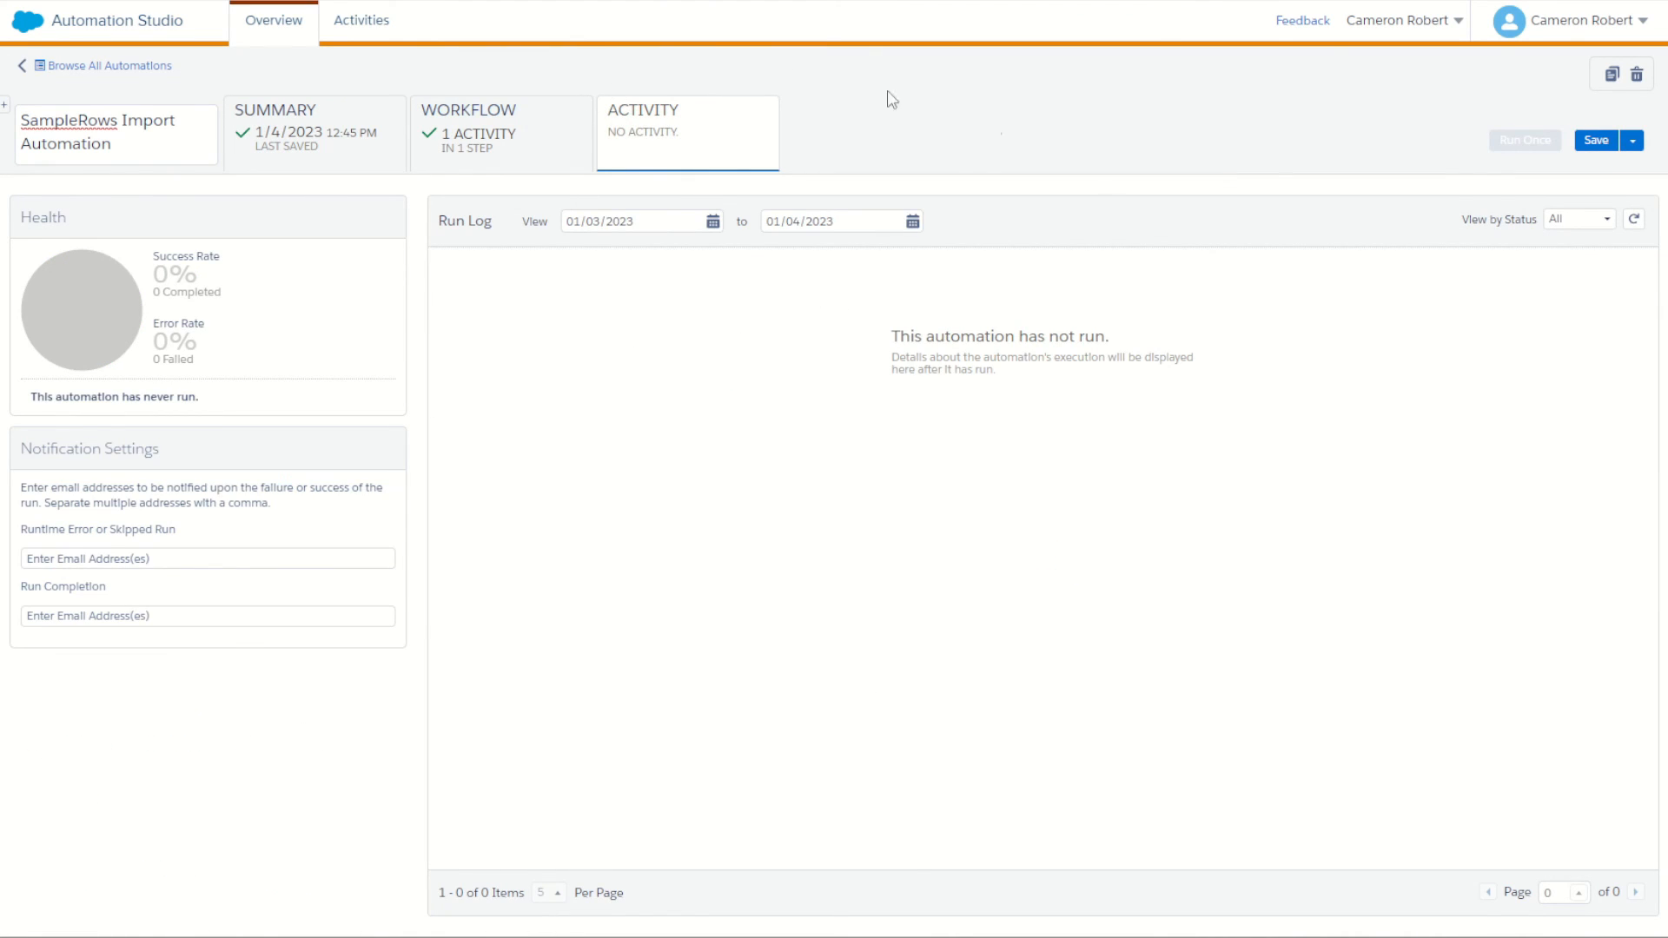
pyautogui.click(1634, 220)
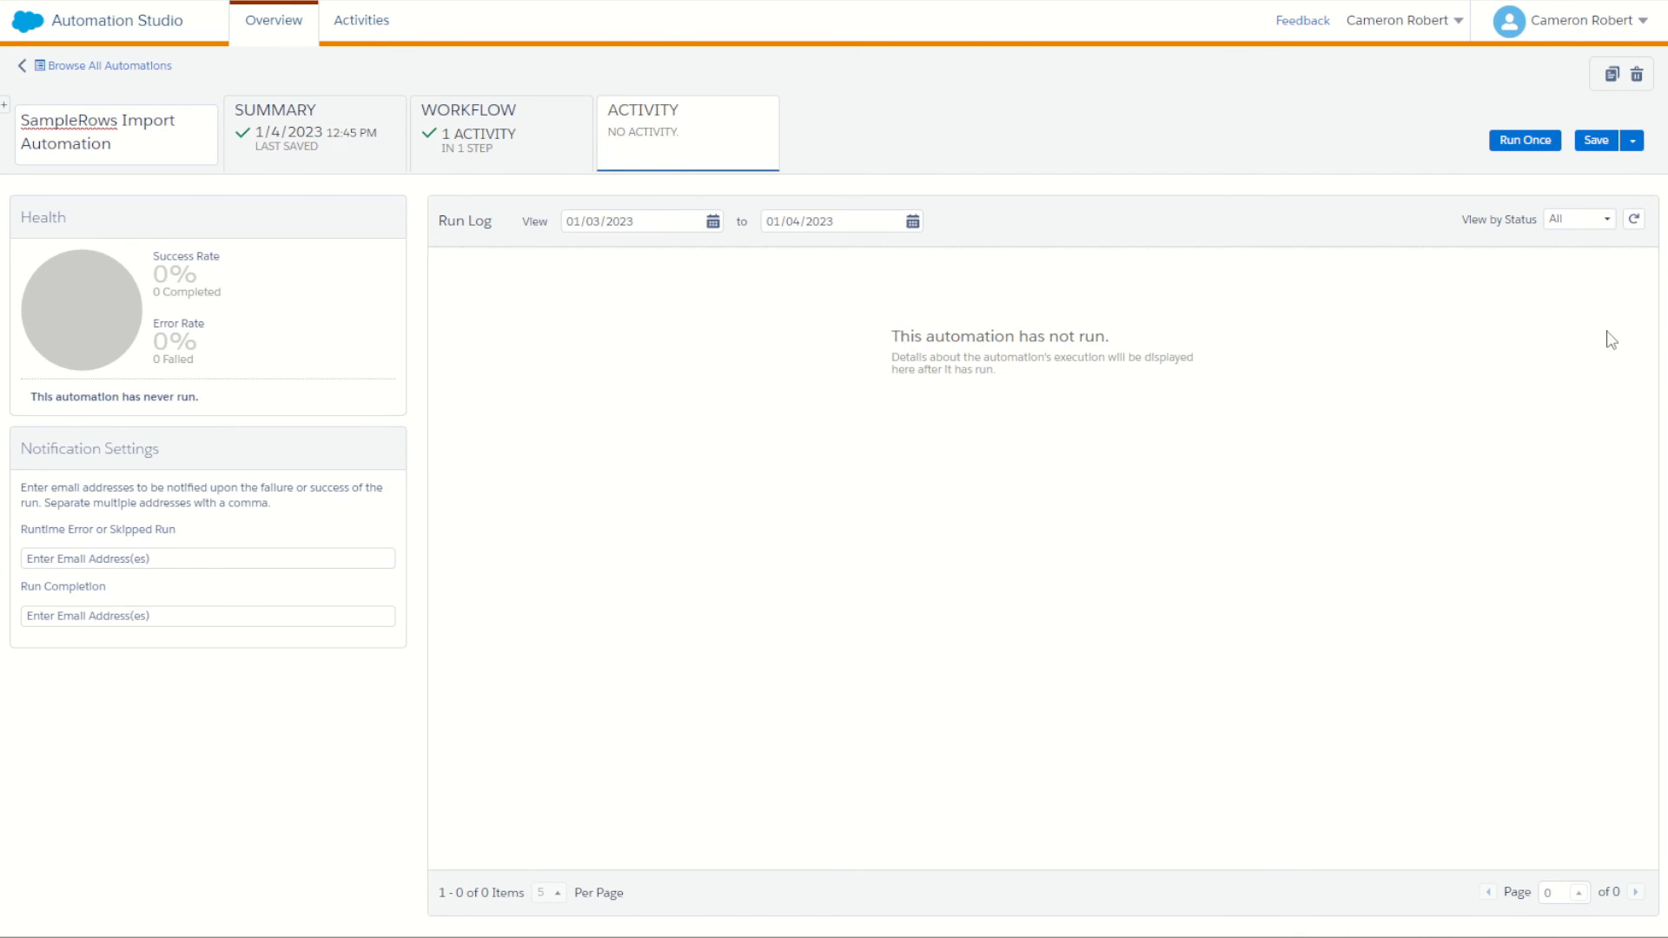
pyautogui.click(1634, 222)
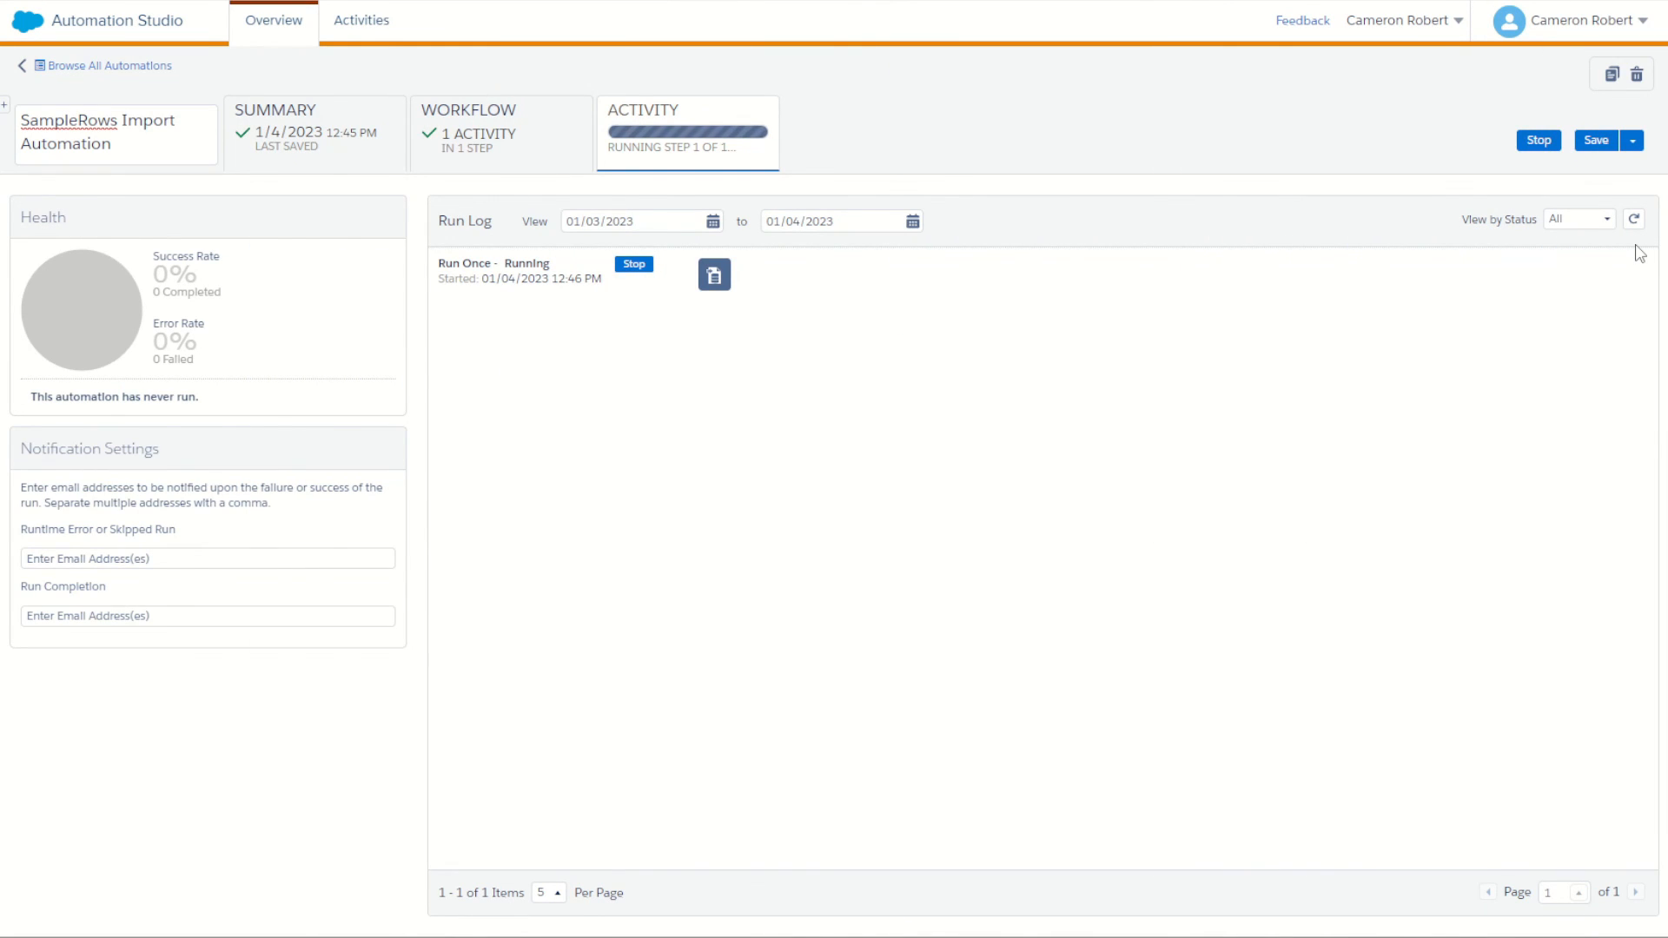
pyautogui.click(714, 275)
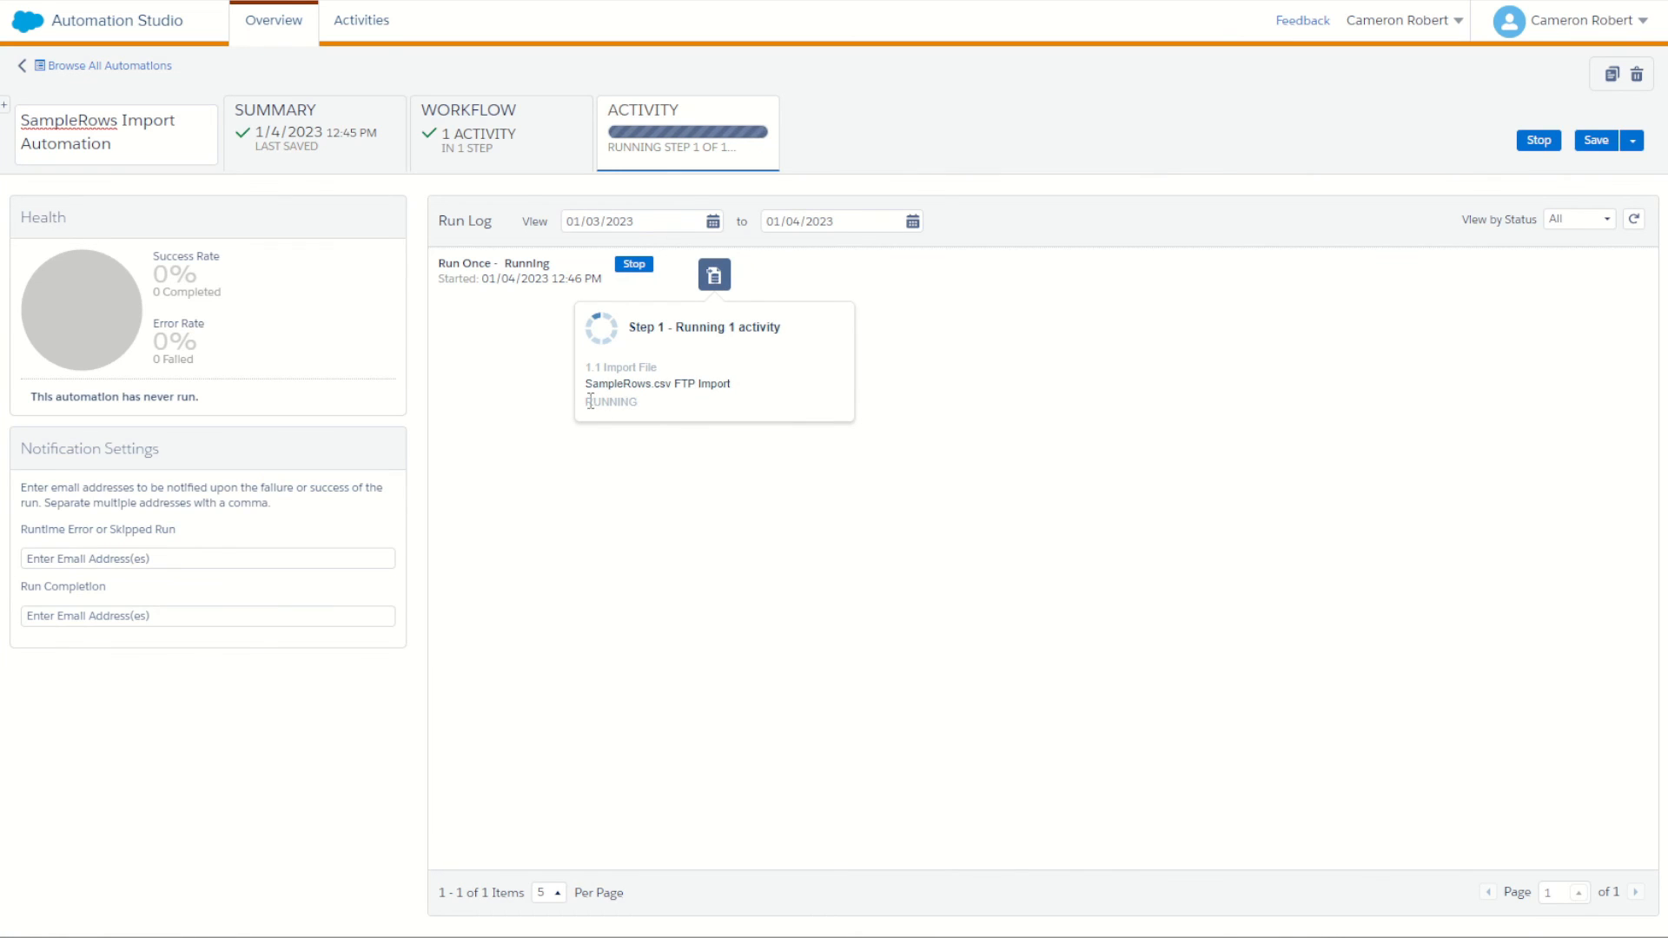
pyautogui.click(1635, 221)
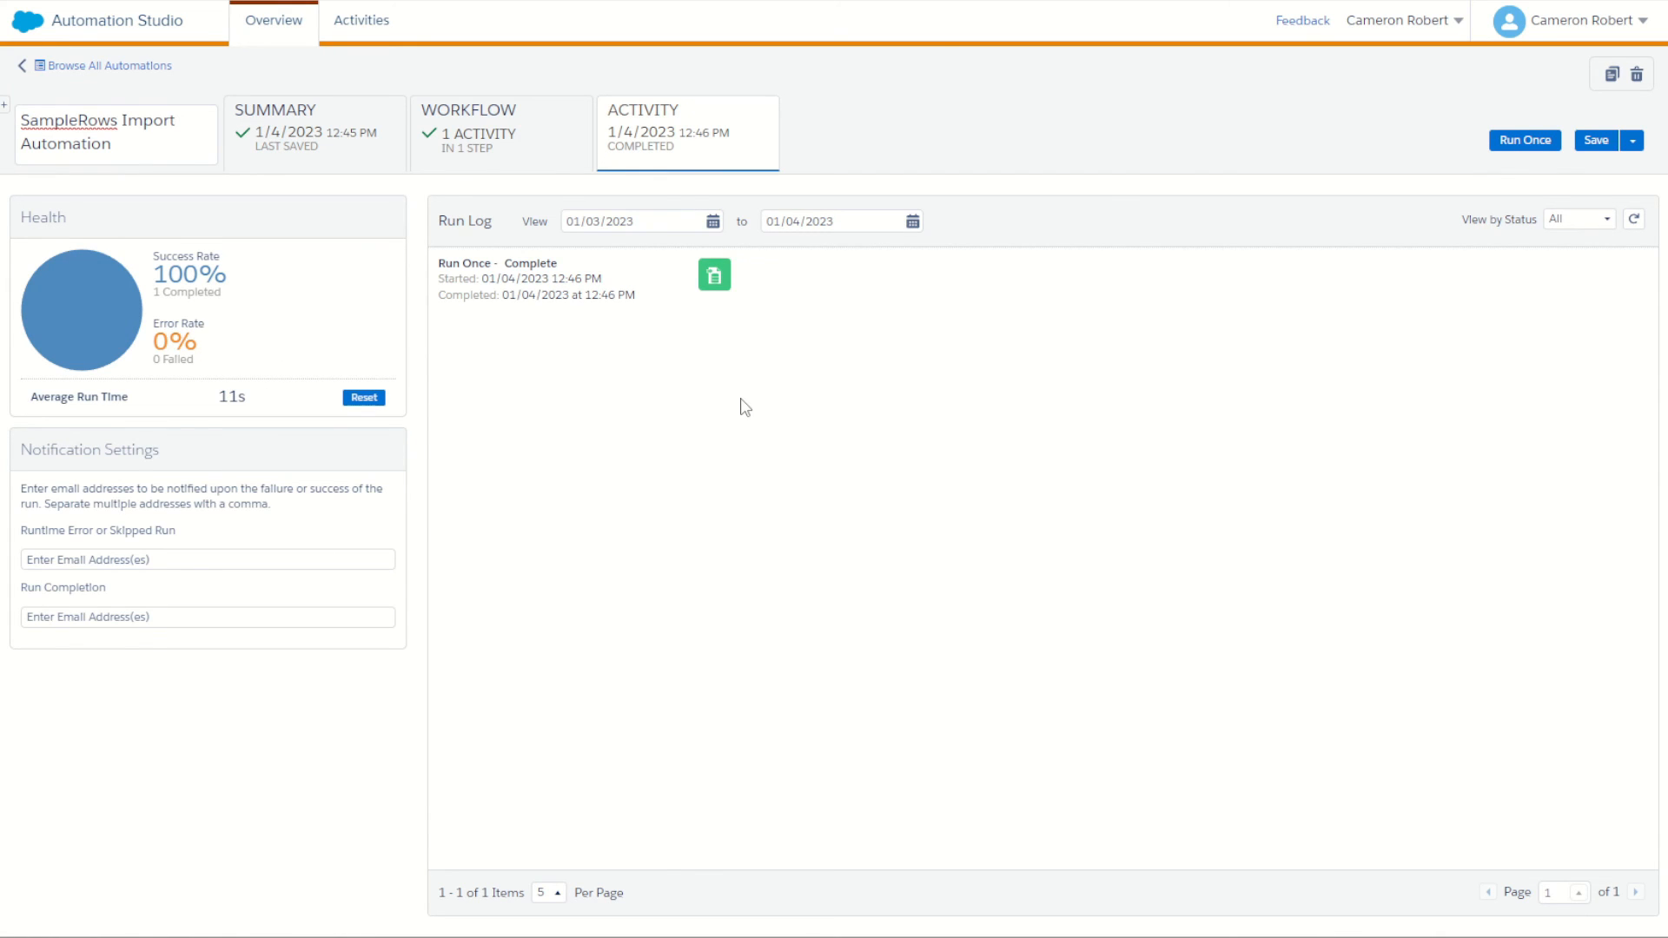
# Switch to Email Studio and examine the records of the SampleRows data extension in the 0Public folder.
pyautogui.moveTo(40, 24)
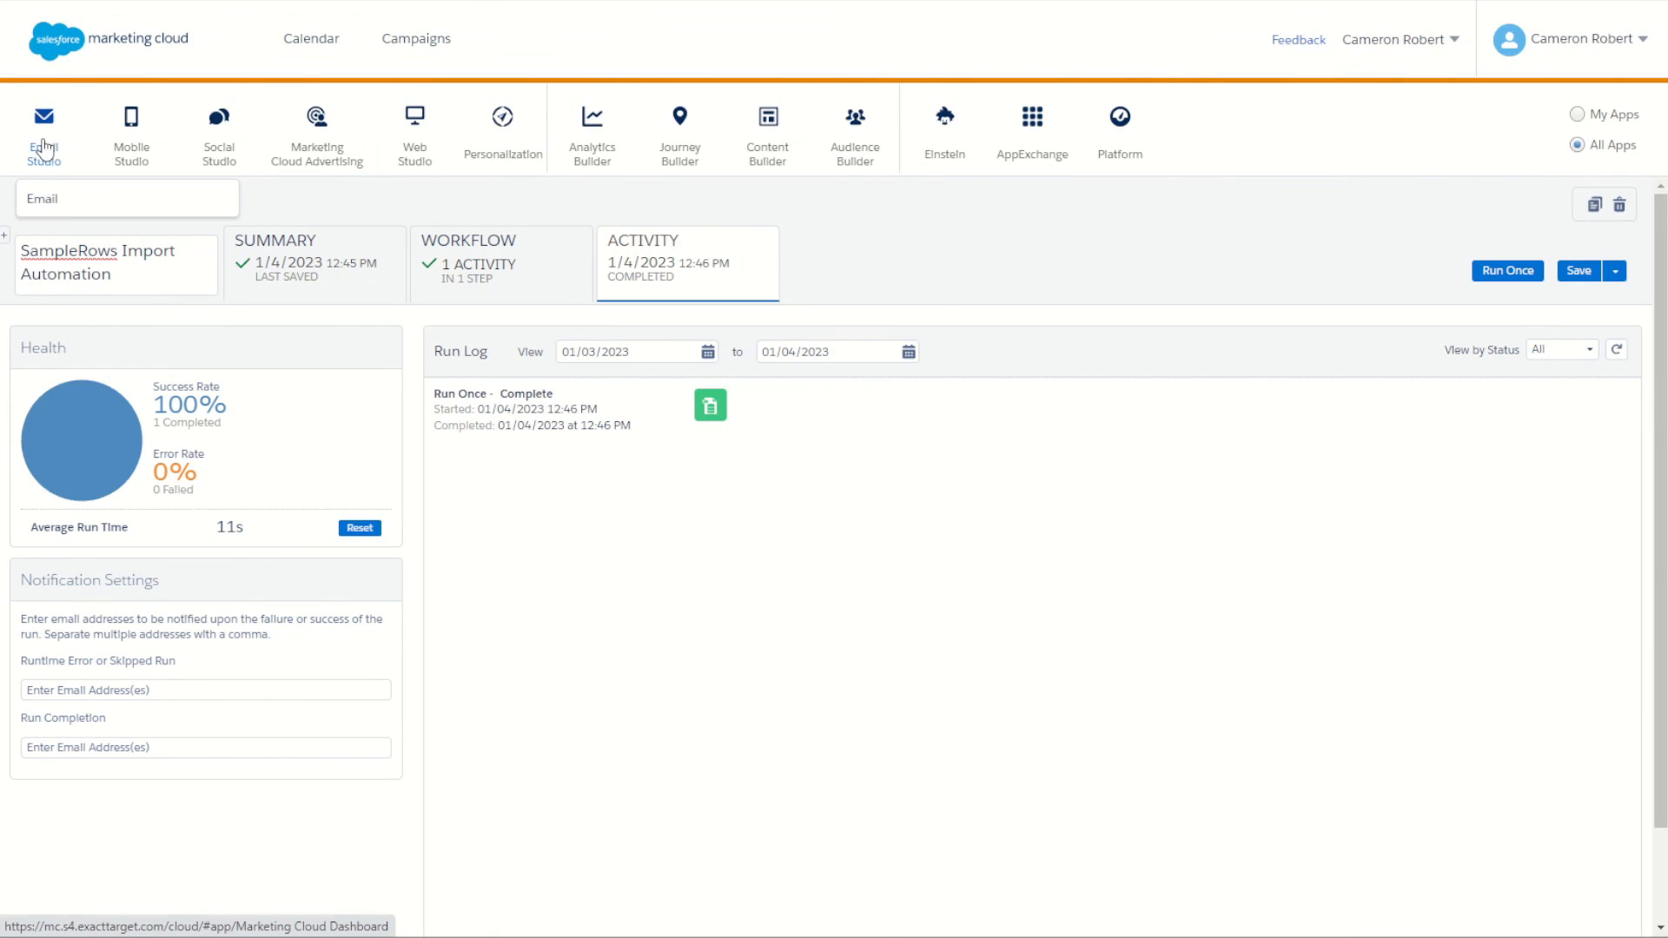
pyautogui.click(44, 201)
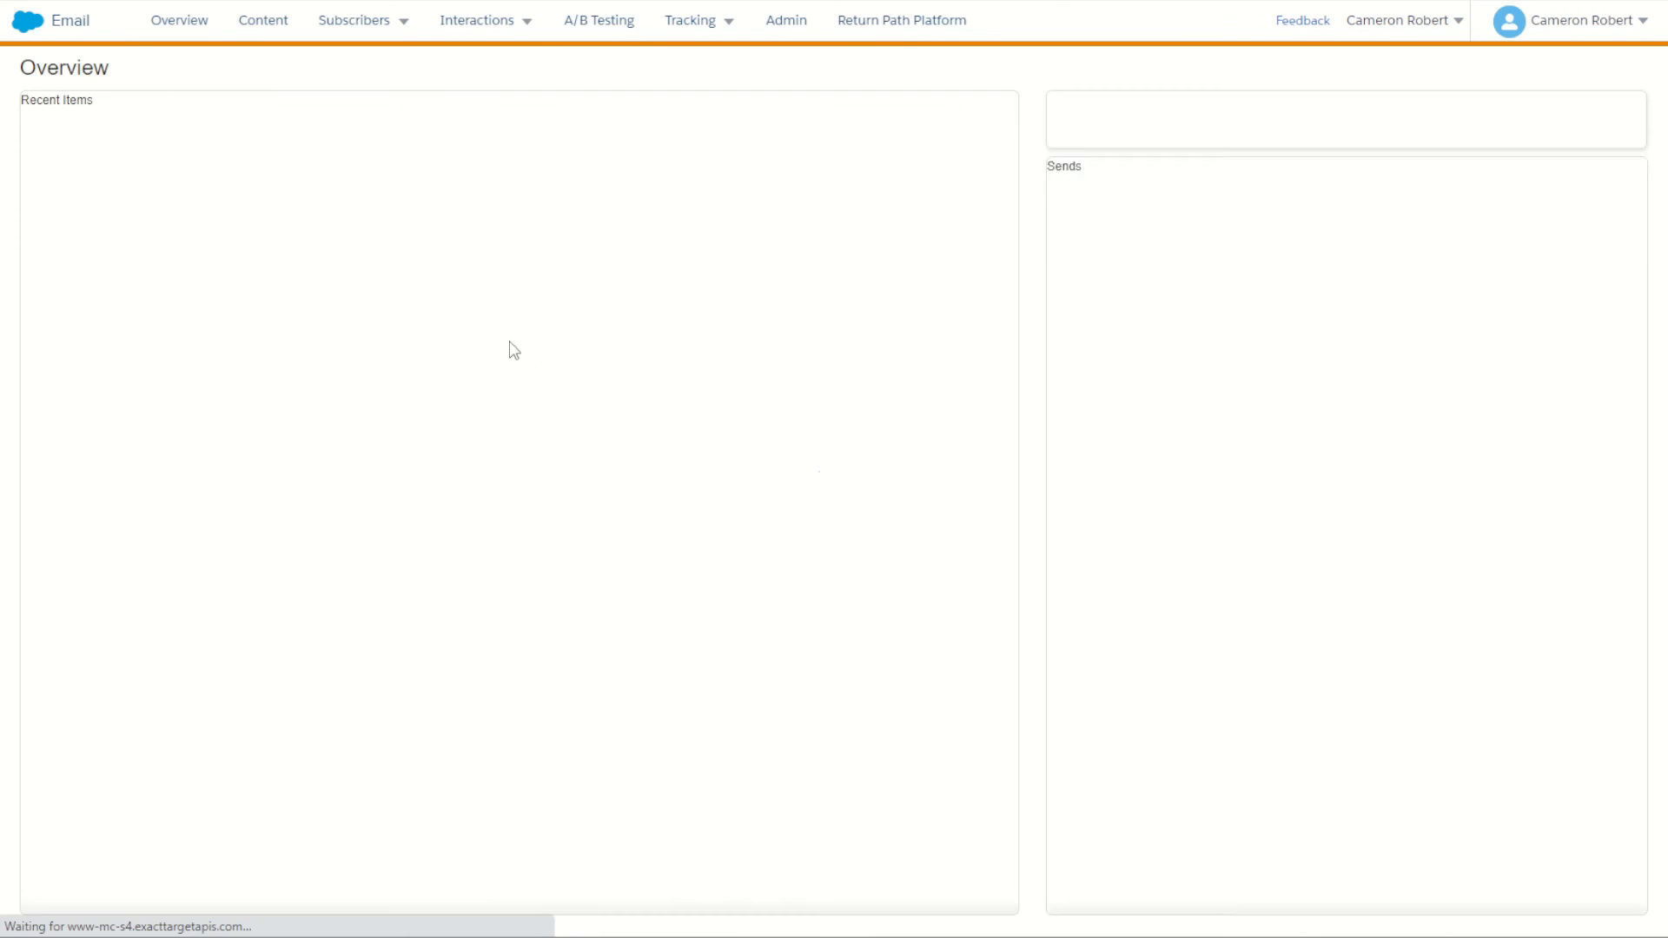
pyautogui.moveTo(376, 26)
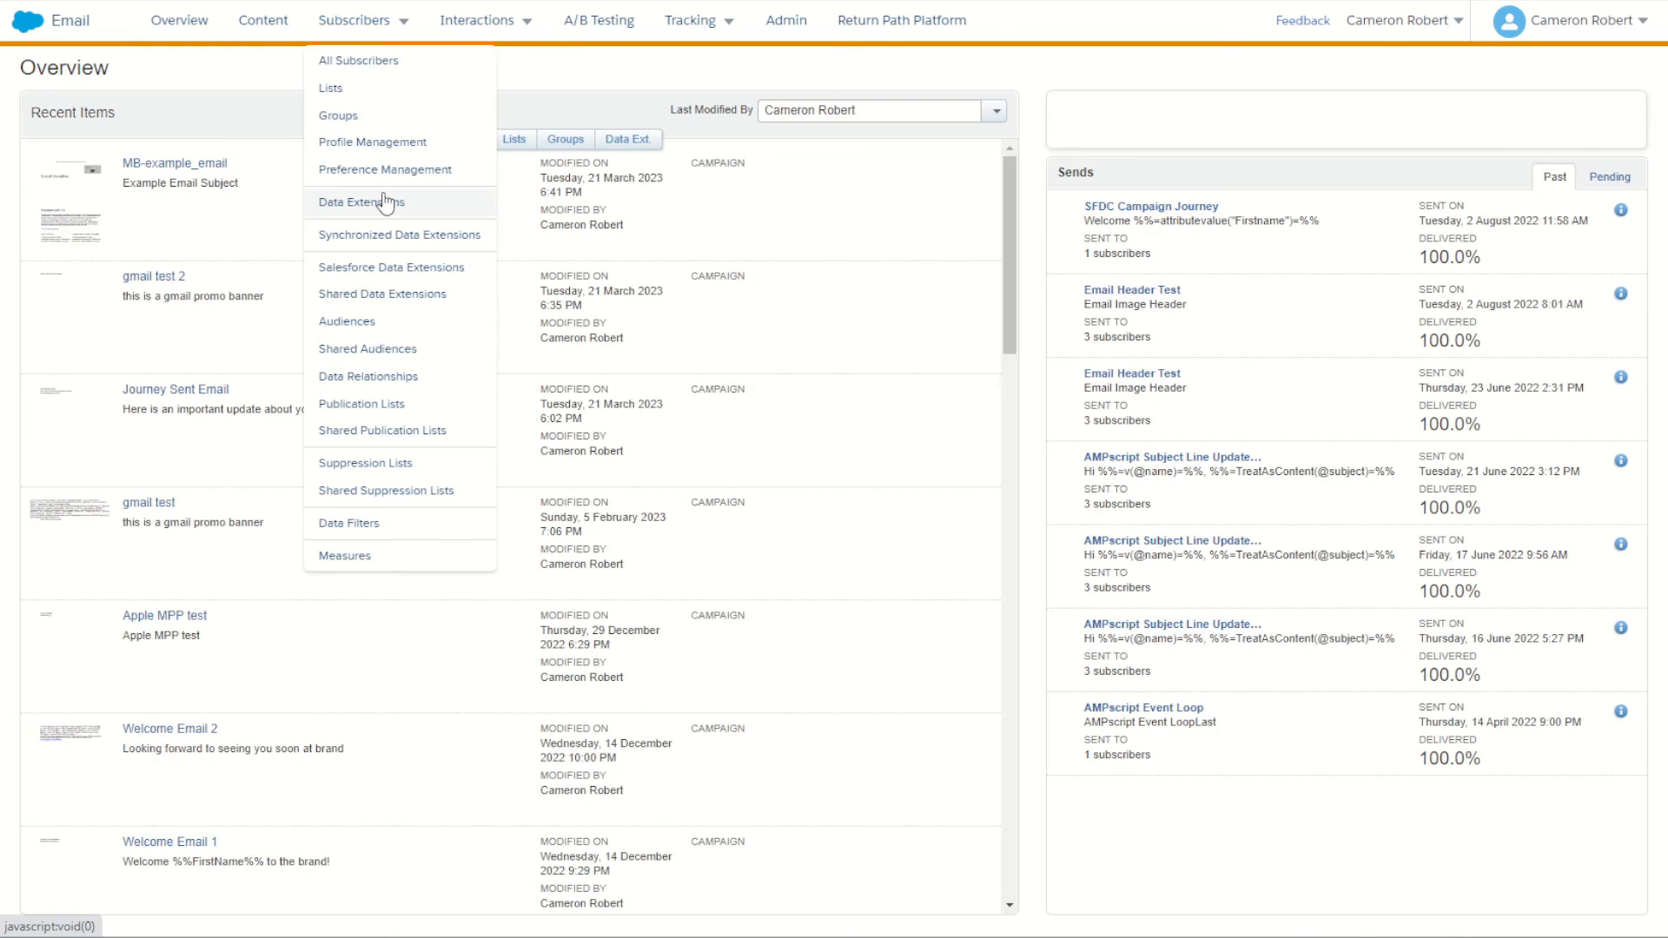
pyautogui.click(386, 203)
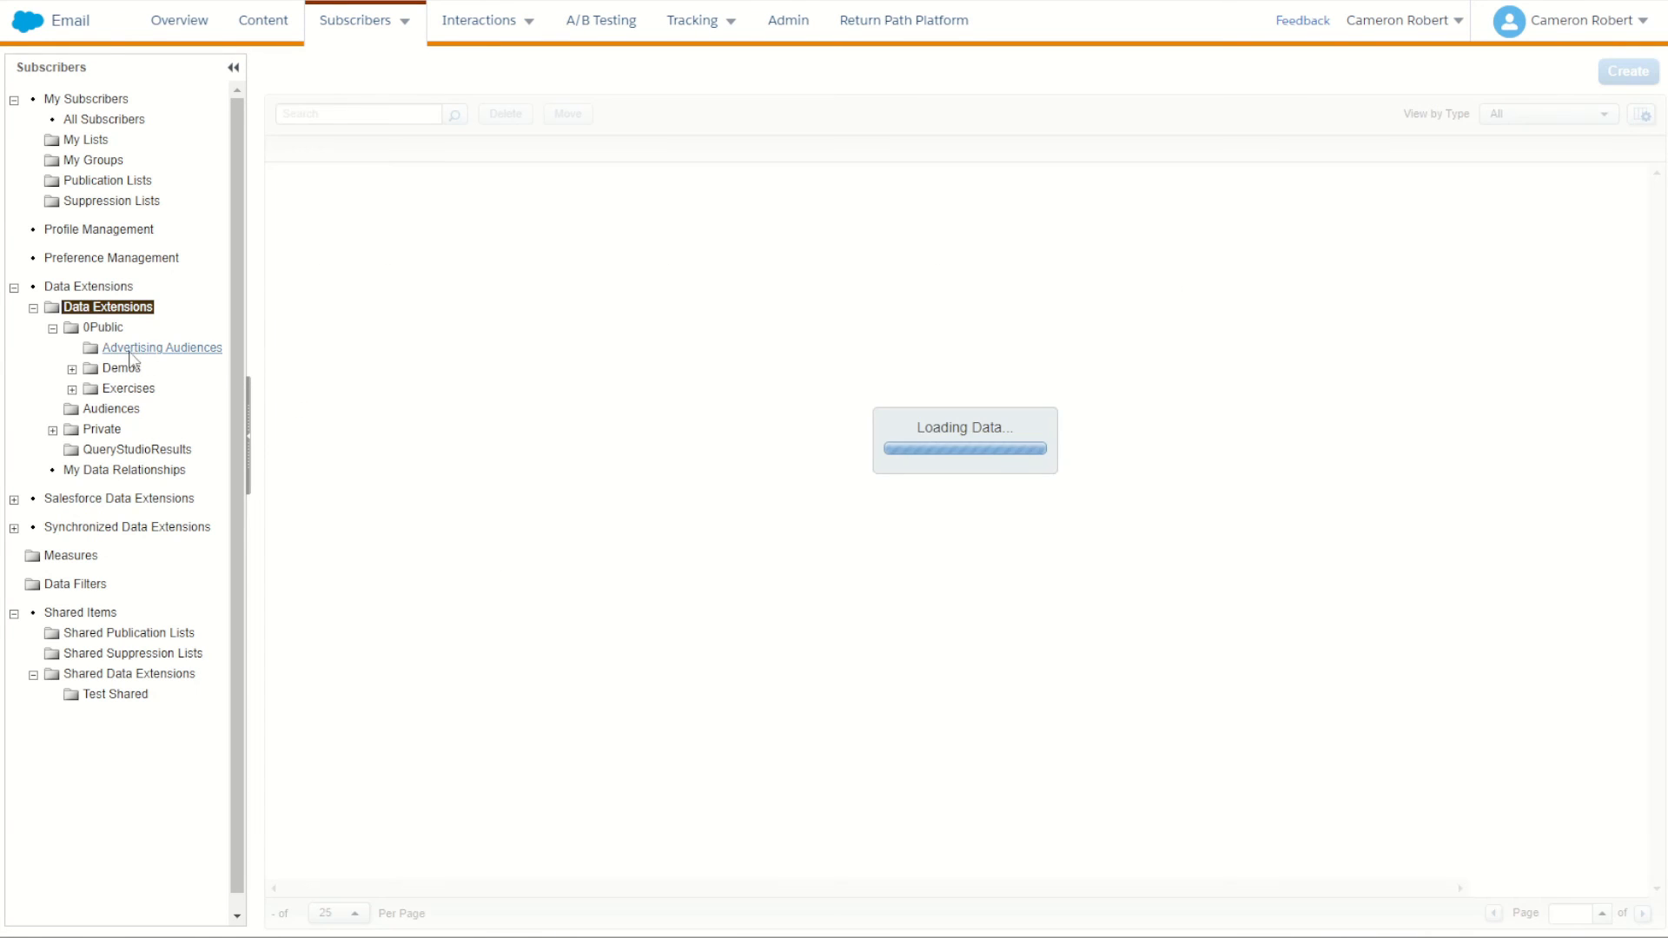
pyautogui.click(103, 326)
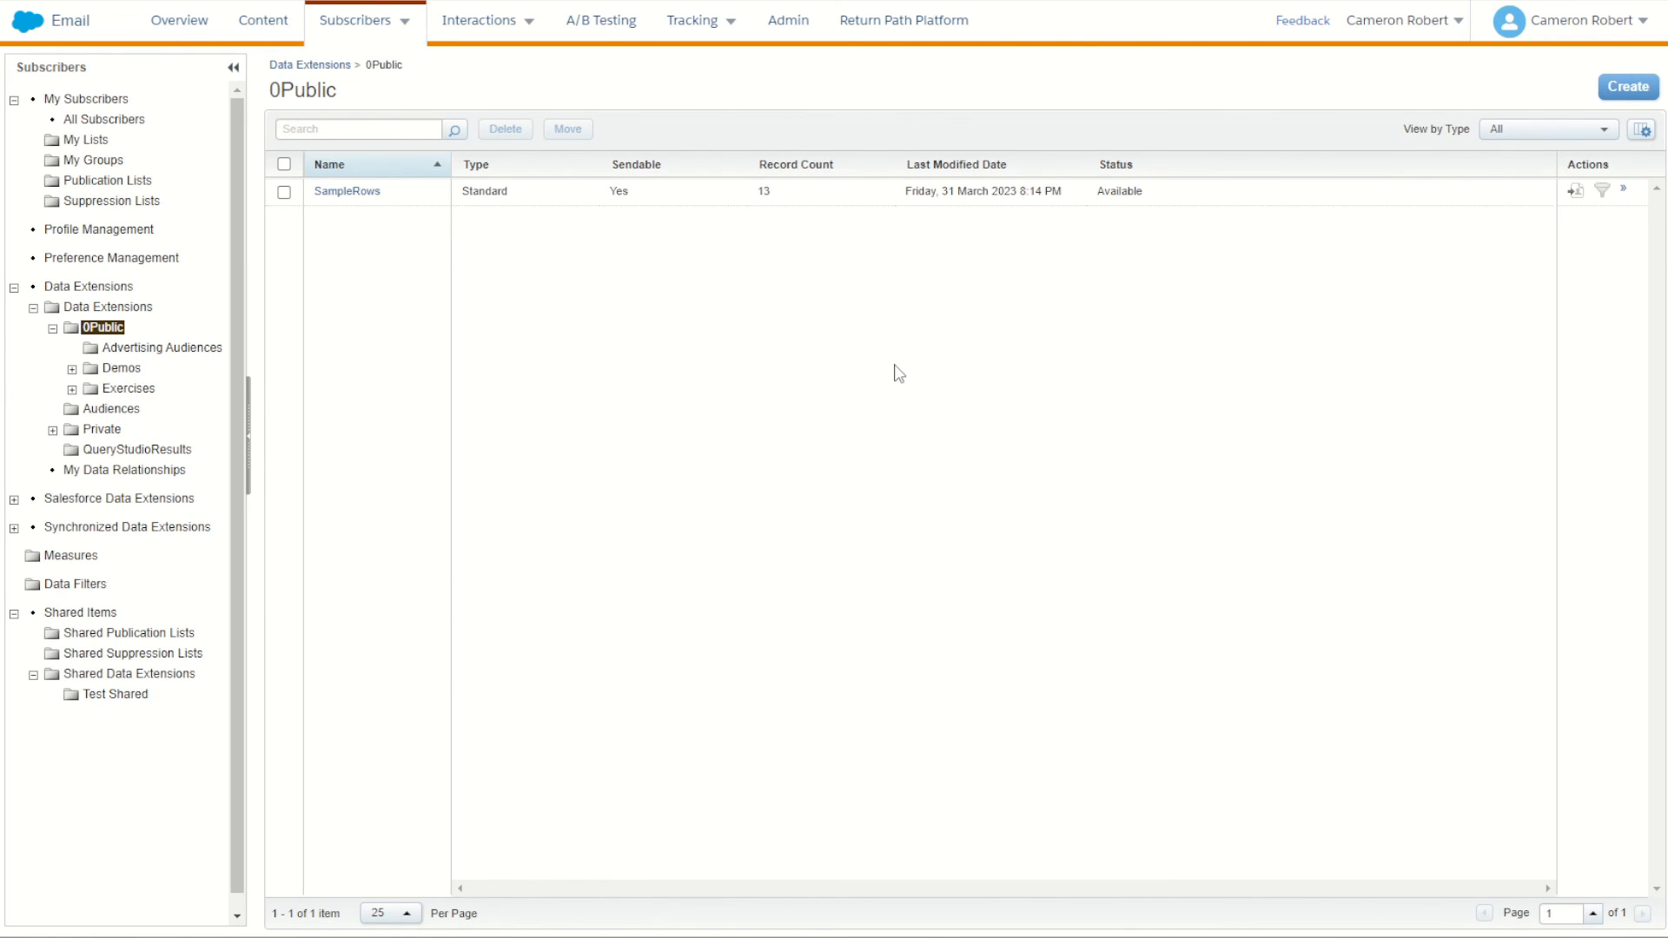
pyautogui.click(369, 192)
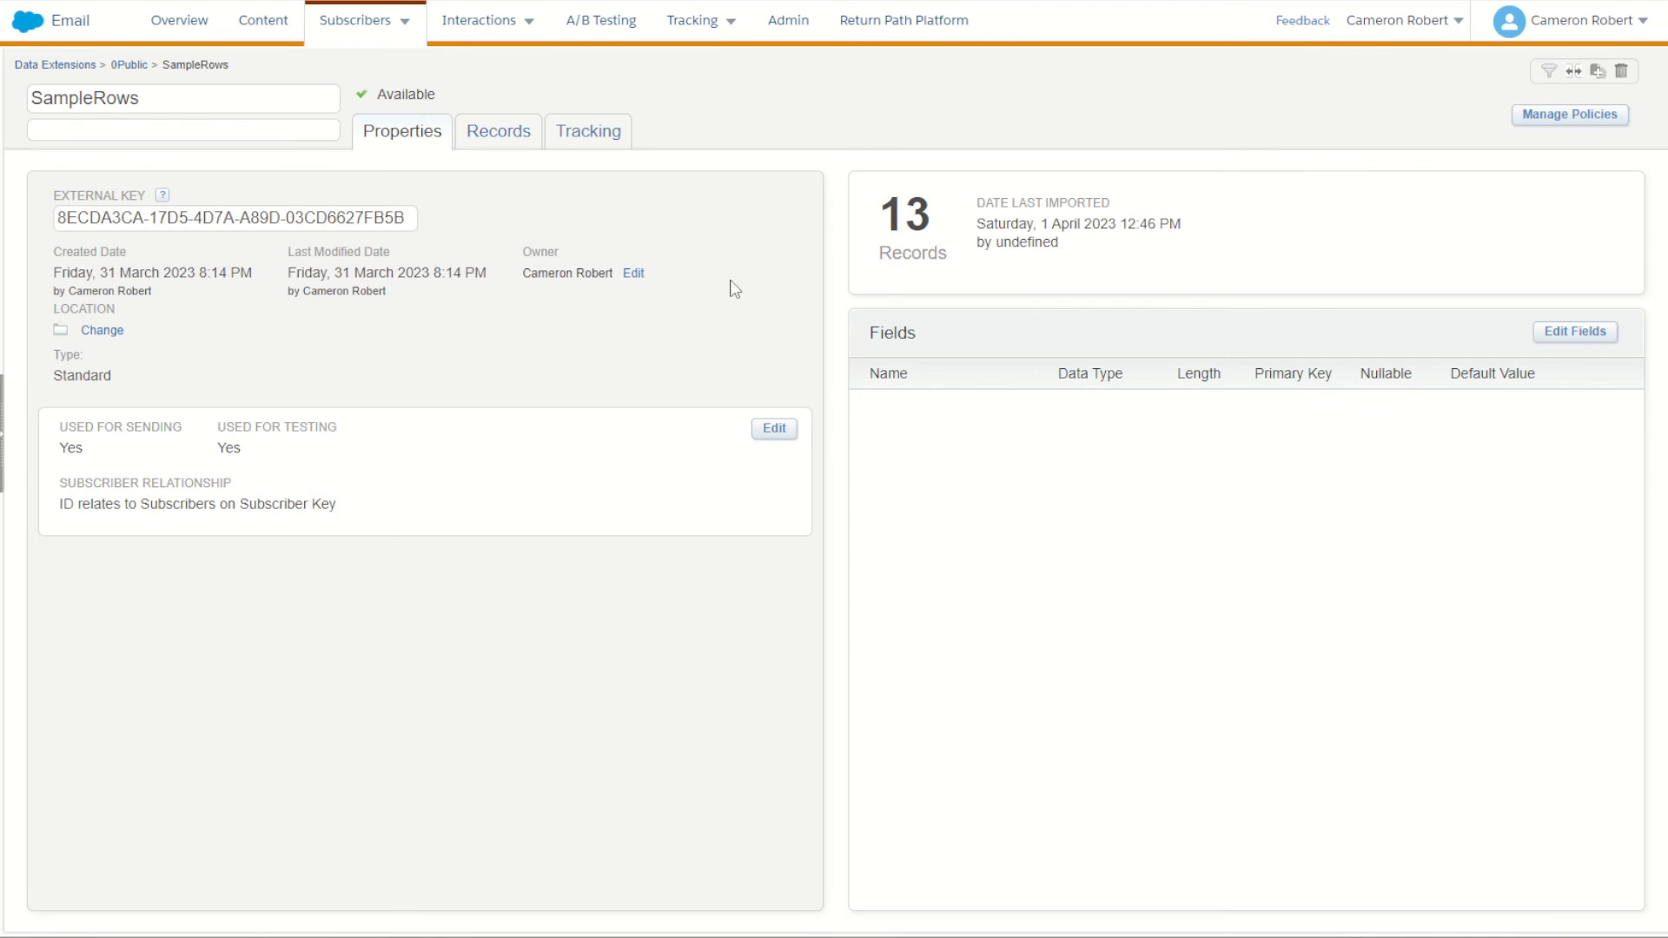
pyautogui.click(502, 135)
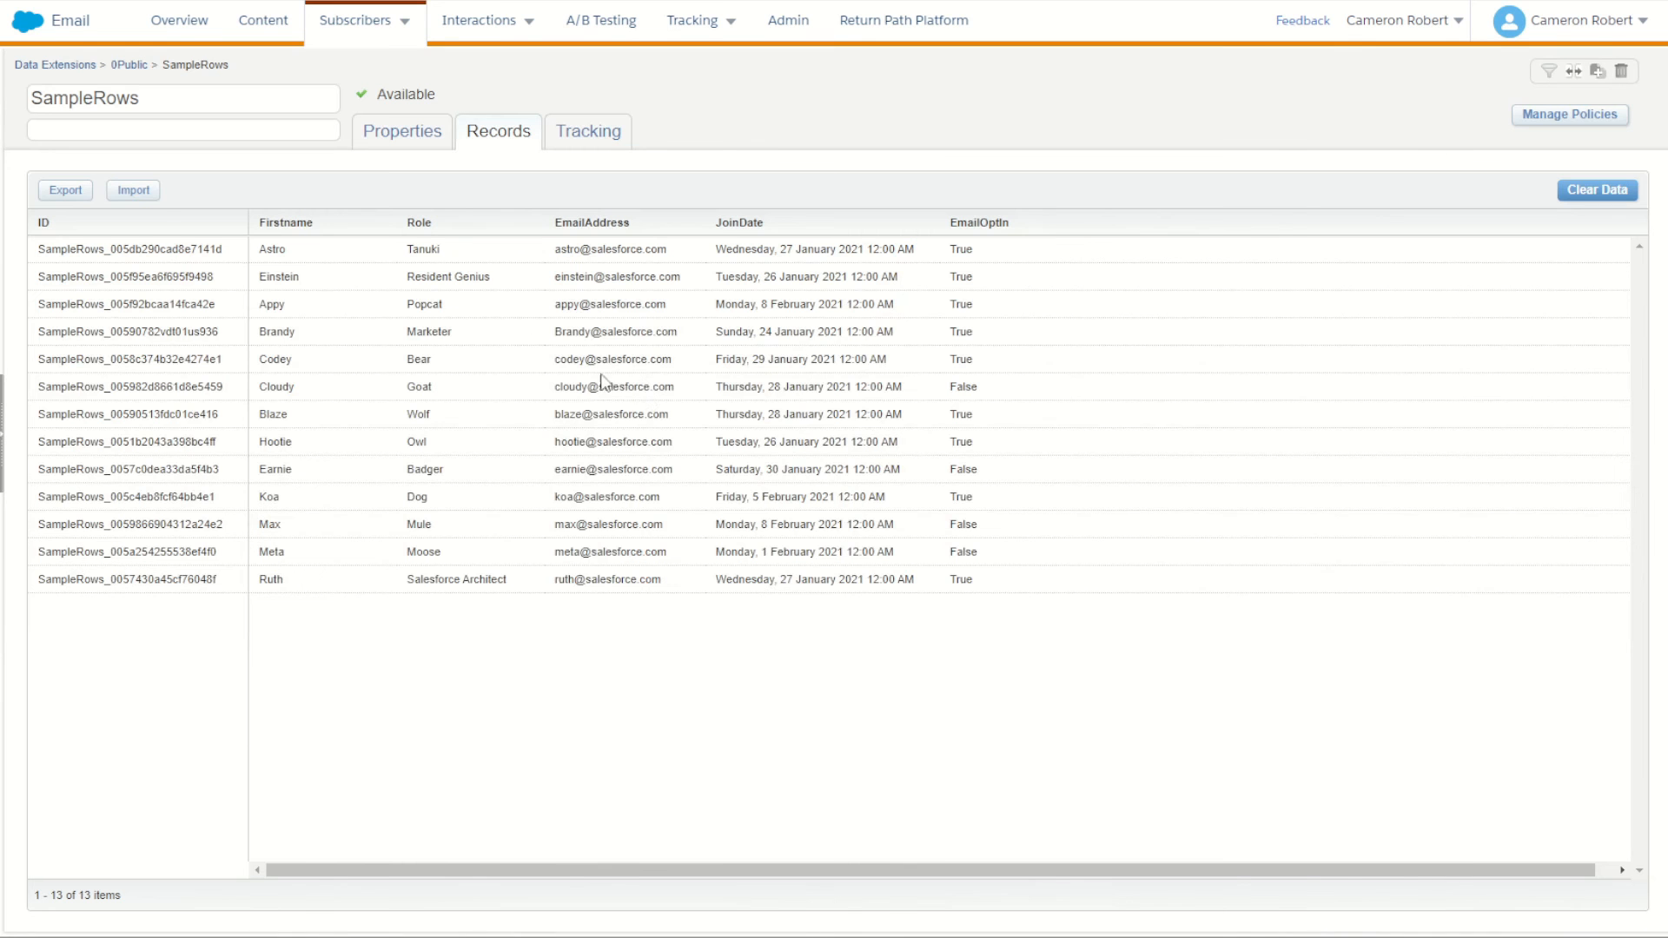
pyautogui.moveTo(270, 246); pyautogui.dragTo(894, 637)
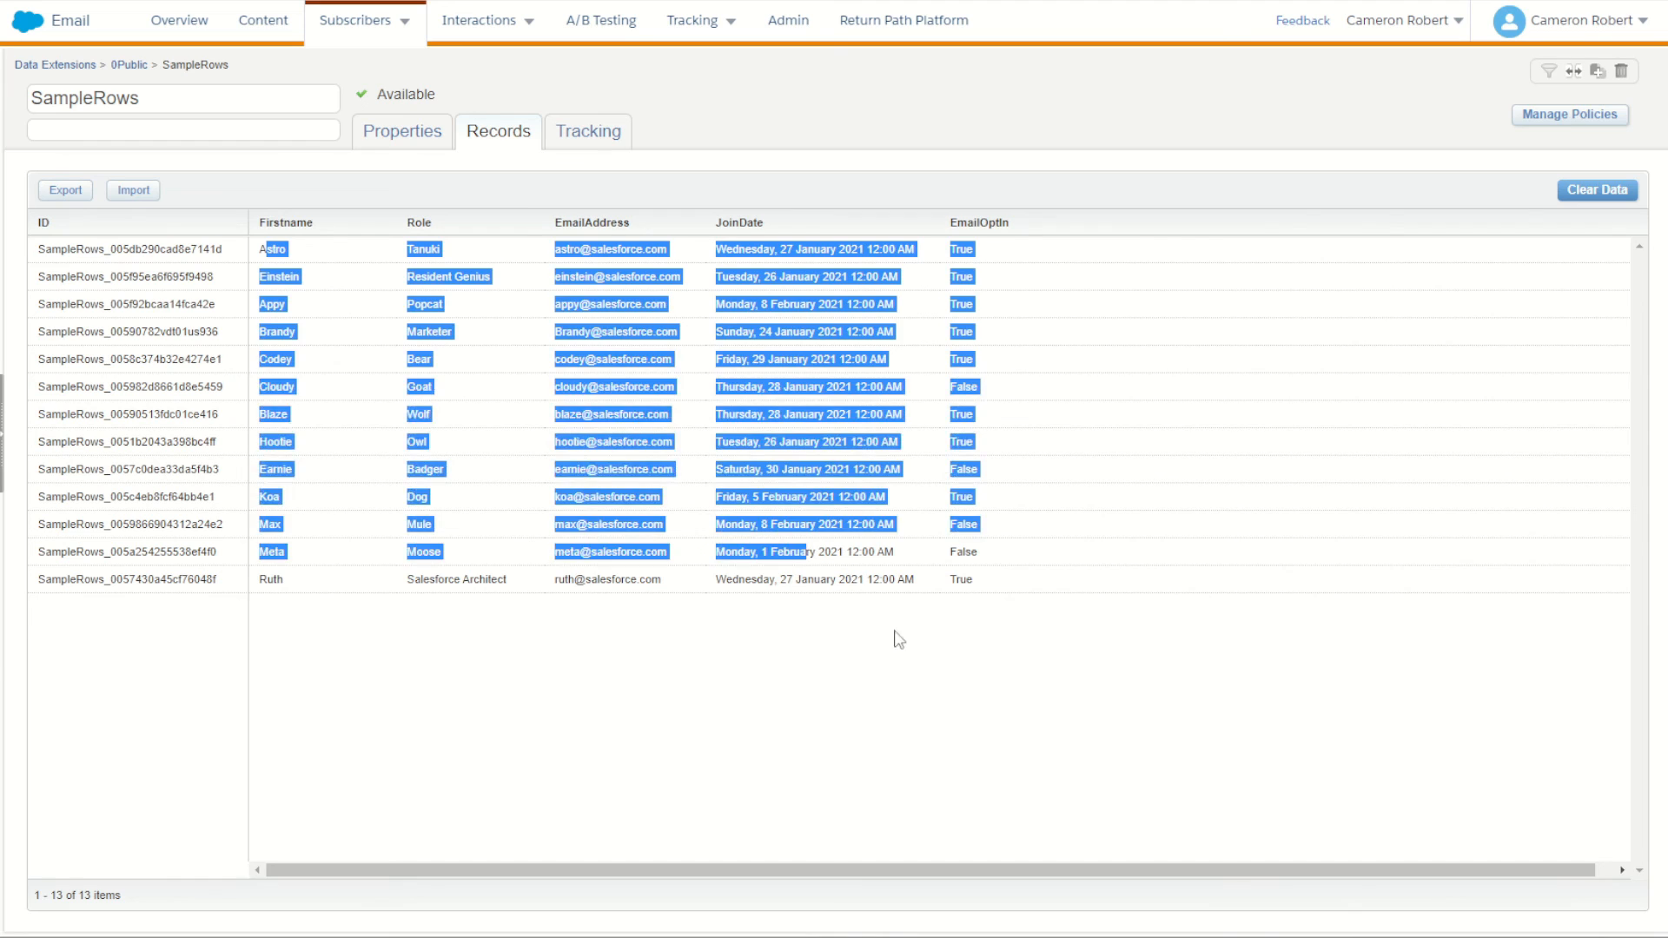
pyautogui.click(899, 643)
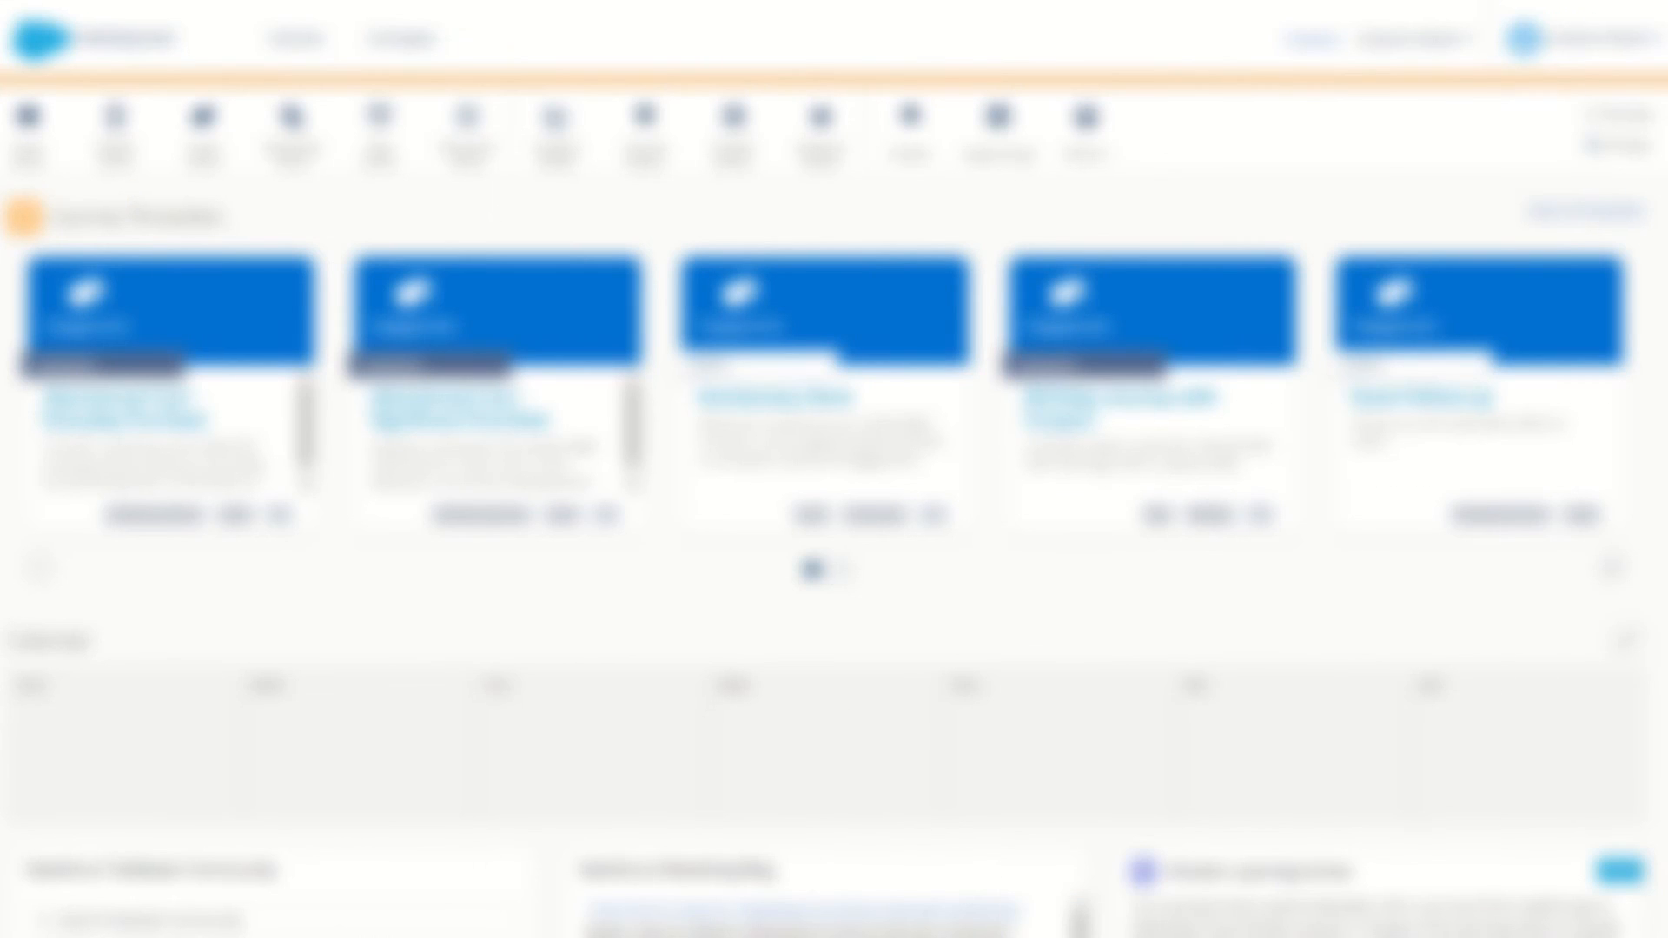